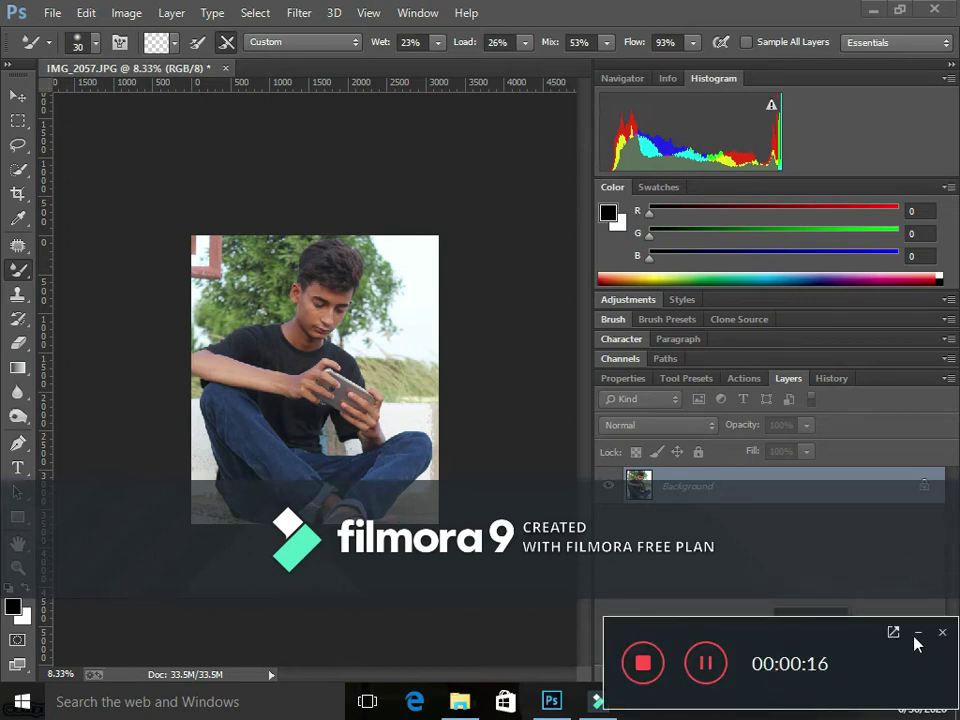
Brighten the photo in the Camera Raw Filter with Blacks +26, Whites +35 and Shadows +63.
click(916, 634)
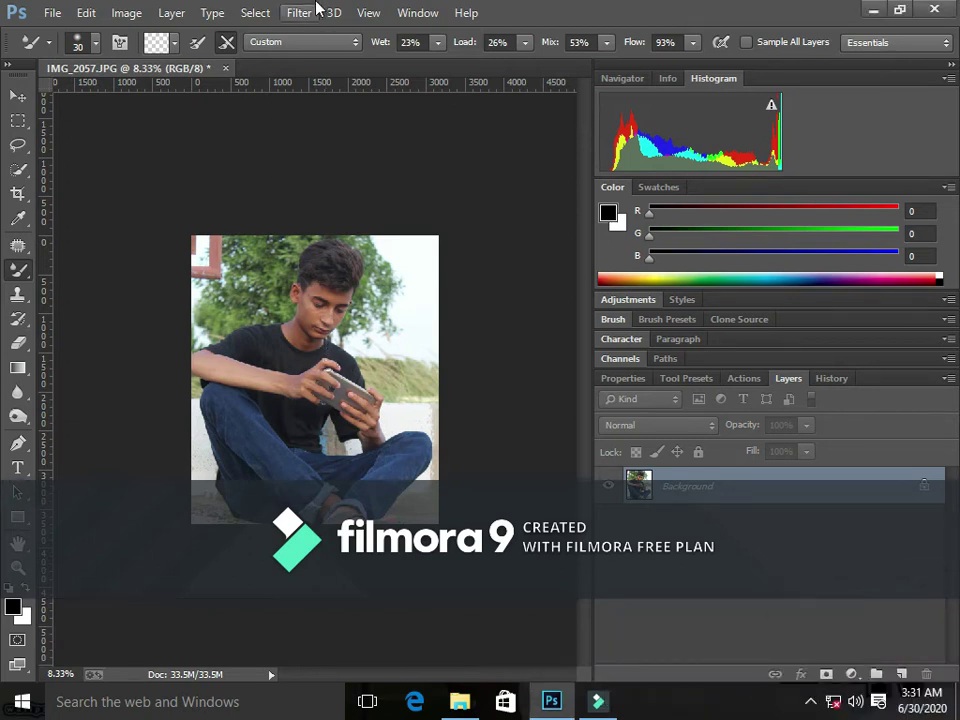
click(305, 12)
click(368, 122)
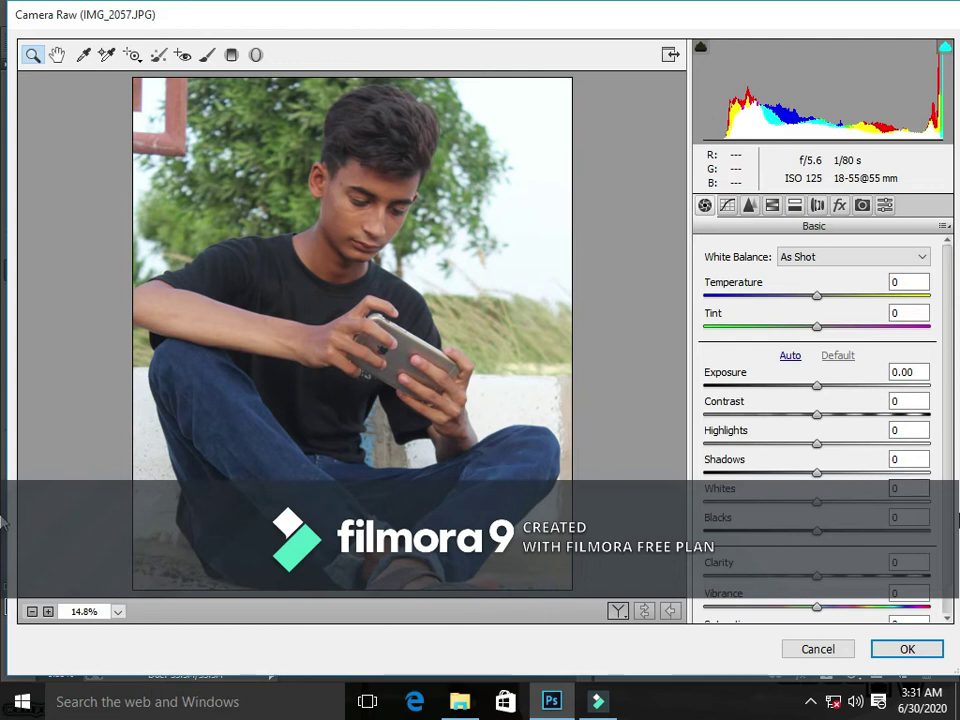
click(846, 533)
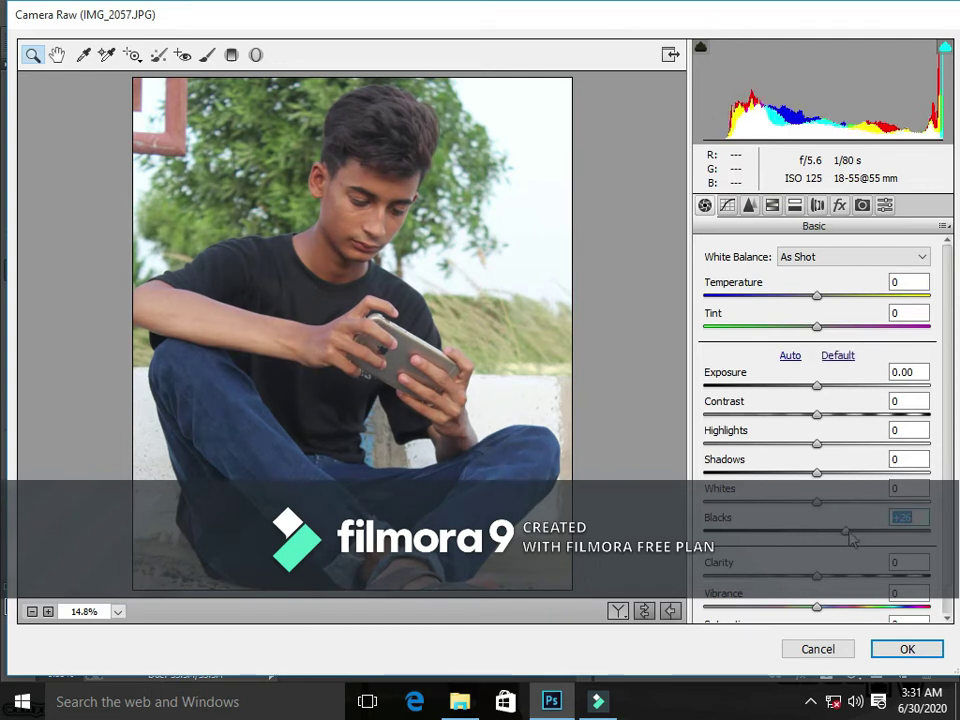
click(852, 499)
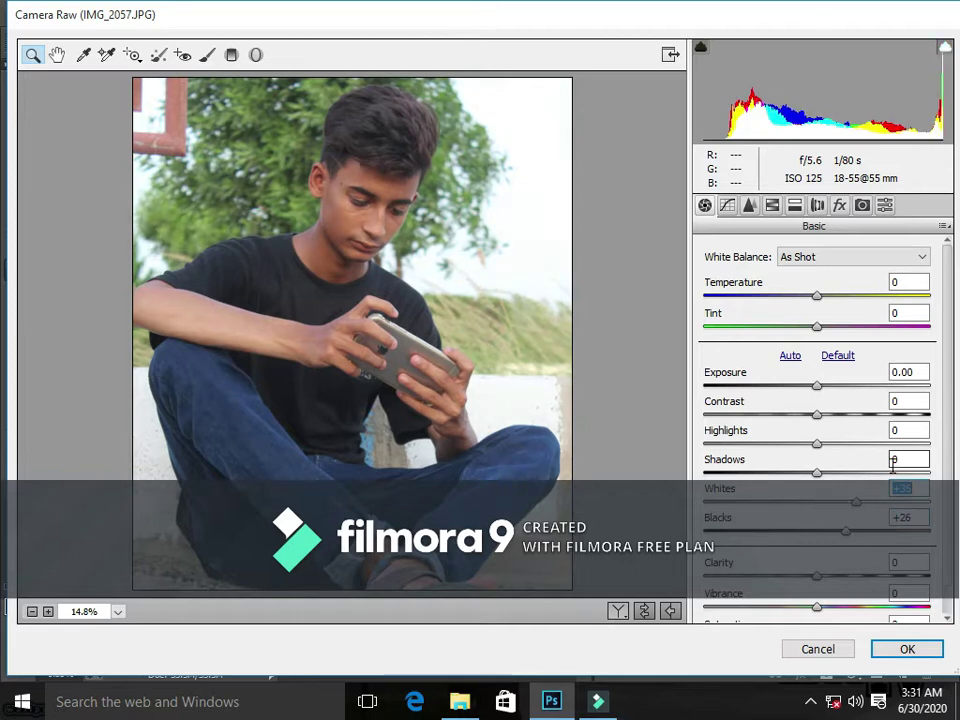
click(900, 475)
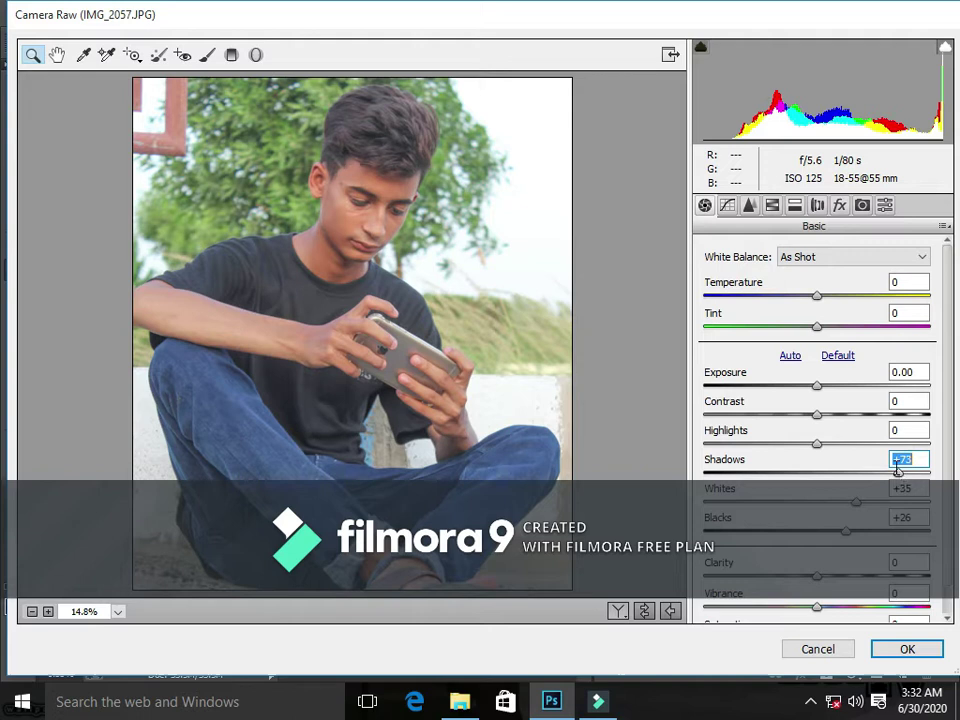
double_click(896, 473)
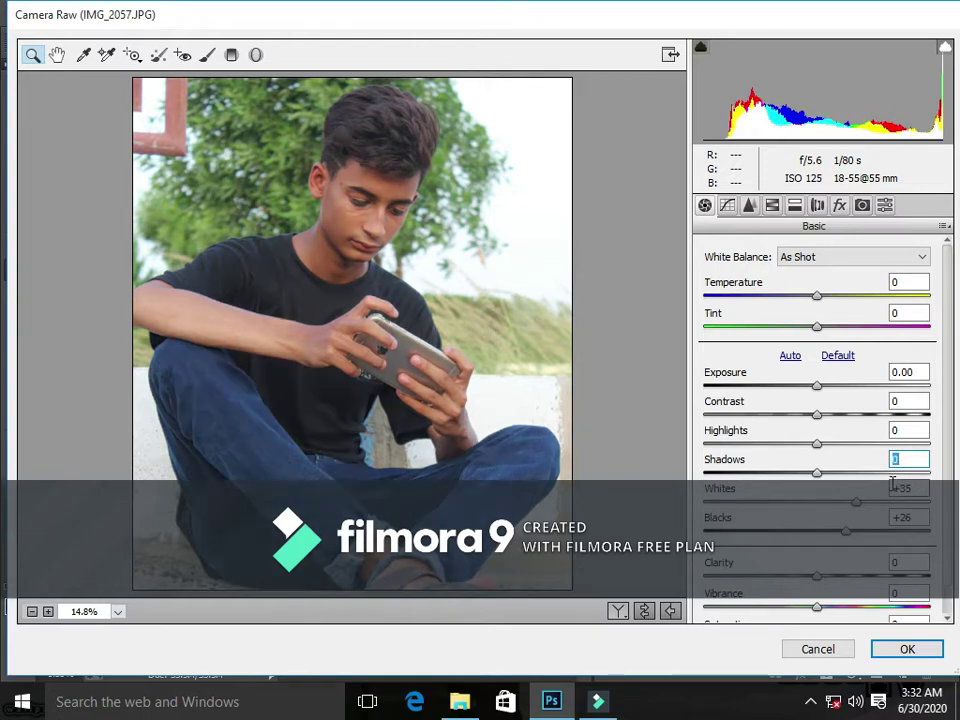
click(889, 474)
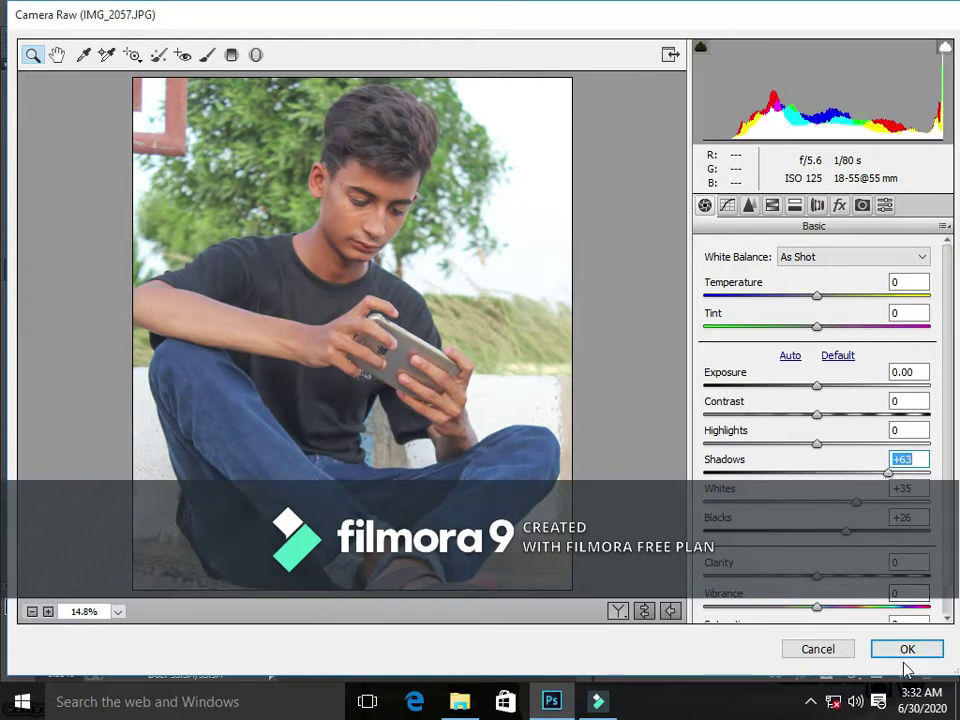
click(906, 649)
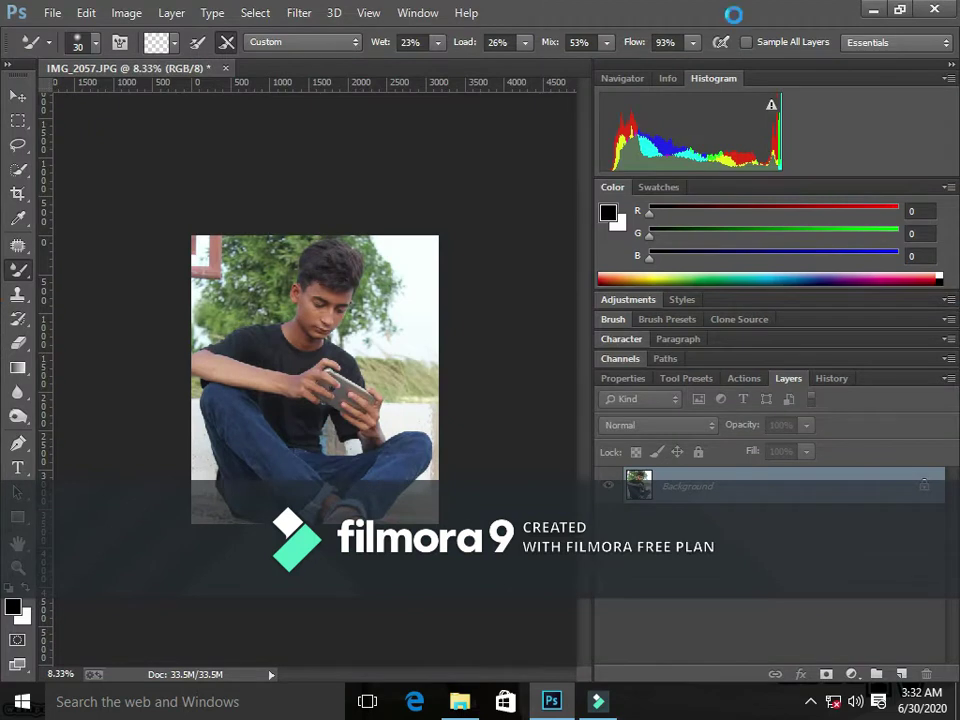
Switch to the Mixer Brush, zoom in, and blend away the small mole on the temple.
right_click(24, 269)
click(84, 320)
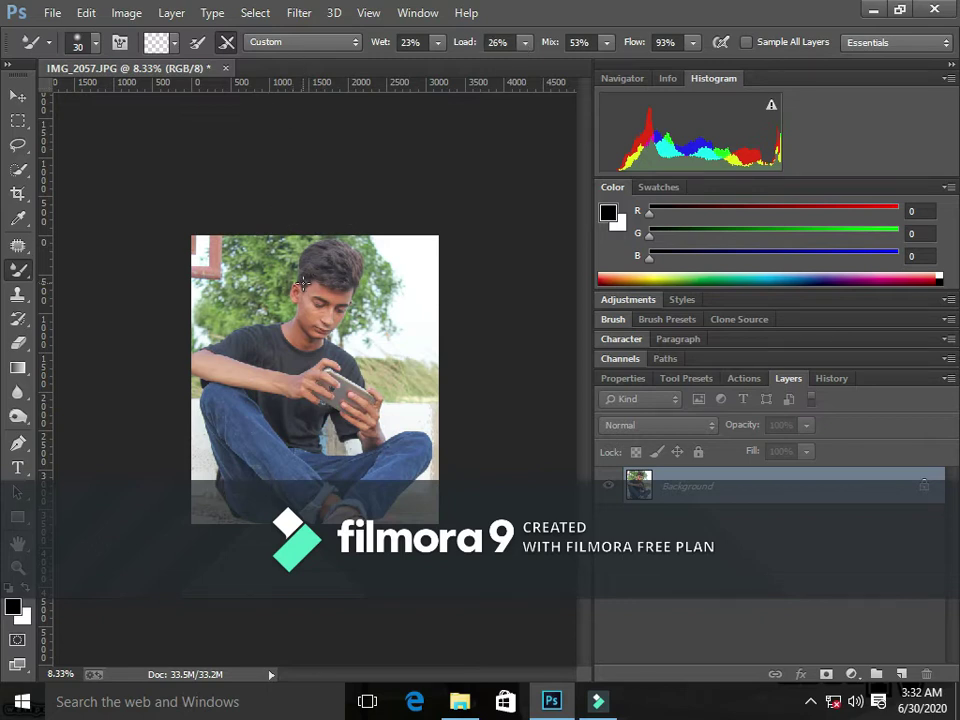
key(bracketright)
key(bracketright)
scroll(317, 306, up, 1)
scroll(317, 306, up, 3)
scroll(316, 300, up, 2)
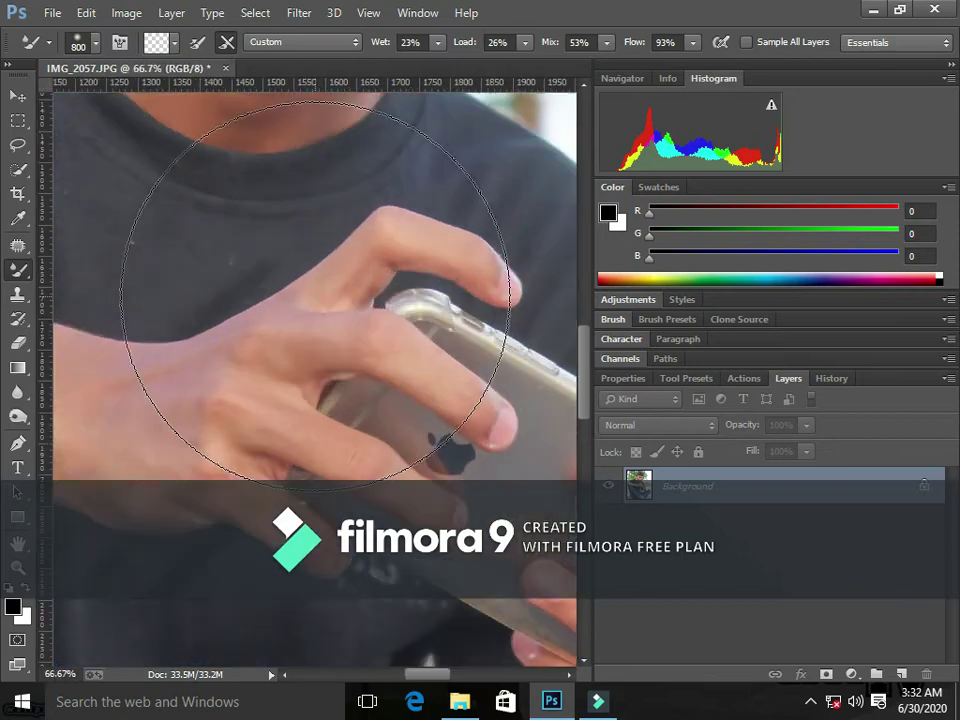
drag(584, 394, 600, 278)
key(bracketleft)
key(bracketleft)
key(bracketleft)
key(bracketleft)
key(bracketleft)
key(bracketleft)
key(bracketleft)
mouse_move(291, 318)
mouse_down()
mouse_move(257, 368)
mouse_move(264, 328)
mouse_move(242, 375)
mouse_move(248, 349)
mouse_move(264, 332)
mouse_move(231, 454)
mouse_move(251, 446)
mouse_move(324, 281)
mouse_move(289, 320)
mouse_up()
Smooth the forehead skin with the Mixer Brush, resizing the brush as needed.
key(bracketright)
key(bracketright)
mouse_move(372, 311)
mouse_down()
mouse_move(326, 298)
mouse_move(388, 330)
mouse_move(336, 313)
mouse_move(416, 351)
mouse_move(373, 317)
mouse_move(422, 358)
mouse_move(458, 361)
mouse_move(401, 326)
mouse_move(508, 366)
mouse_move(500, 361)
mouse_up()
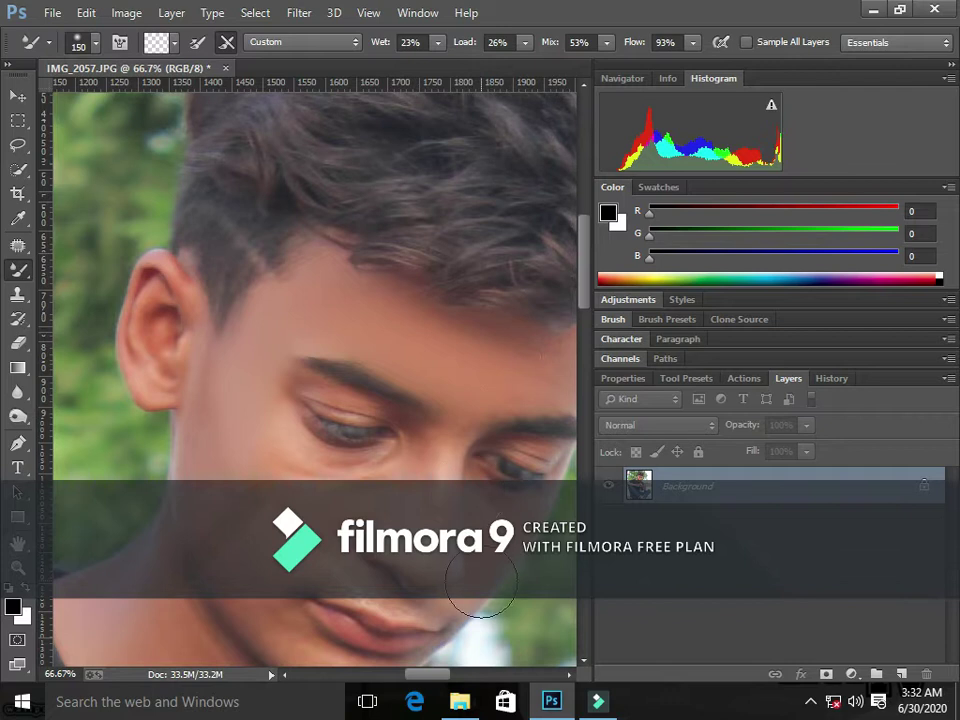
drag(431, 680, 449, 680)
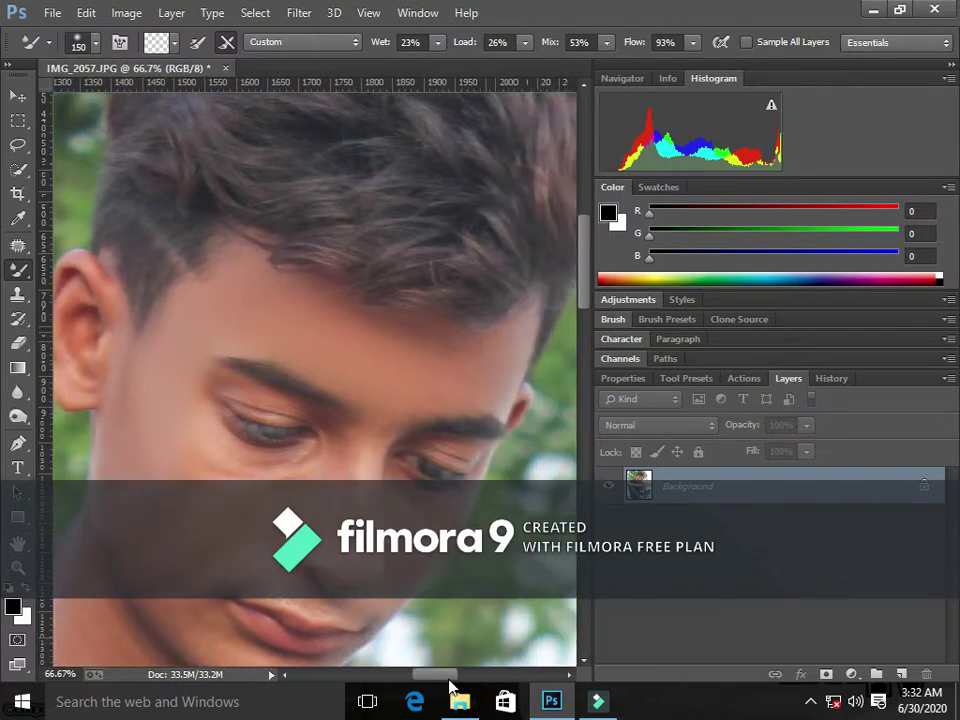
key(bracketleft)
key(bracketleft)
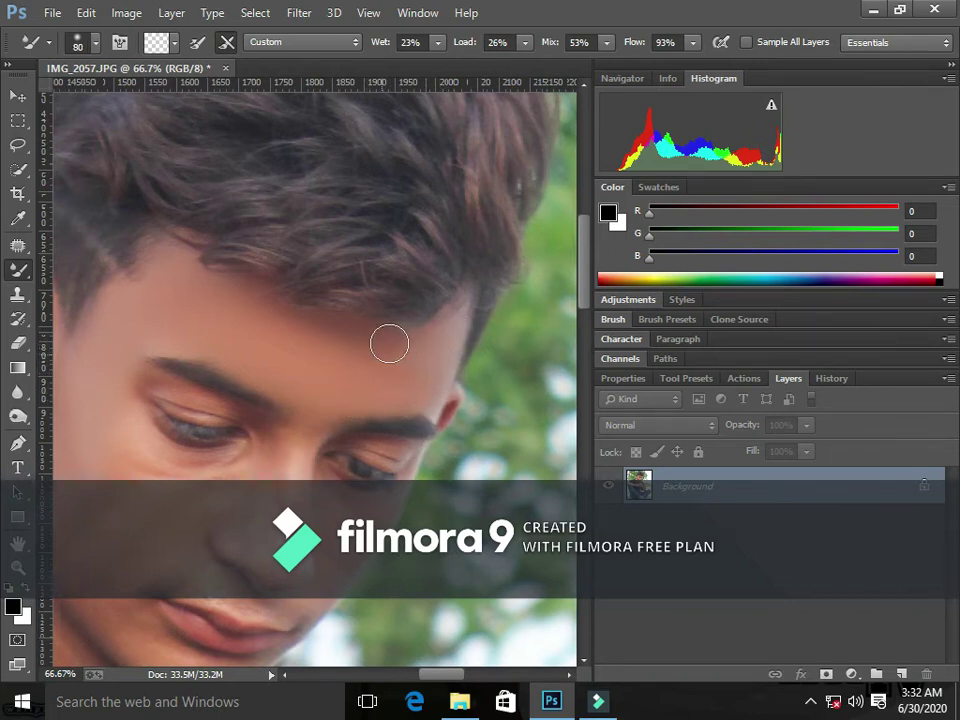
key(bracketleft)
key(bracketleft)
key(bracketleft)
key(bracketleft)
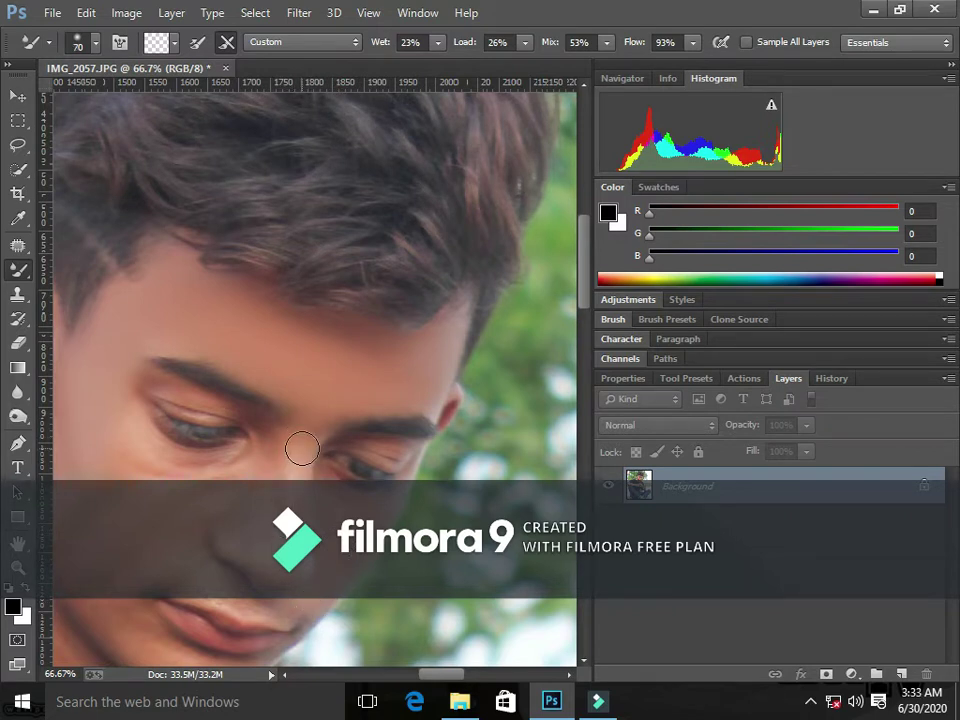
key(bracketright)
key(bracketright)
drag(440, 675, 418, 675)
key(bracketright)
key(bracketright)
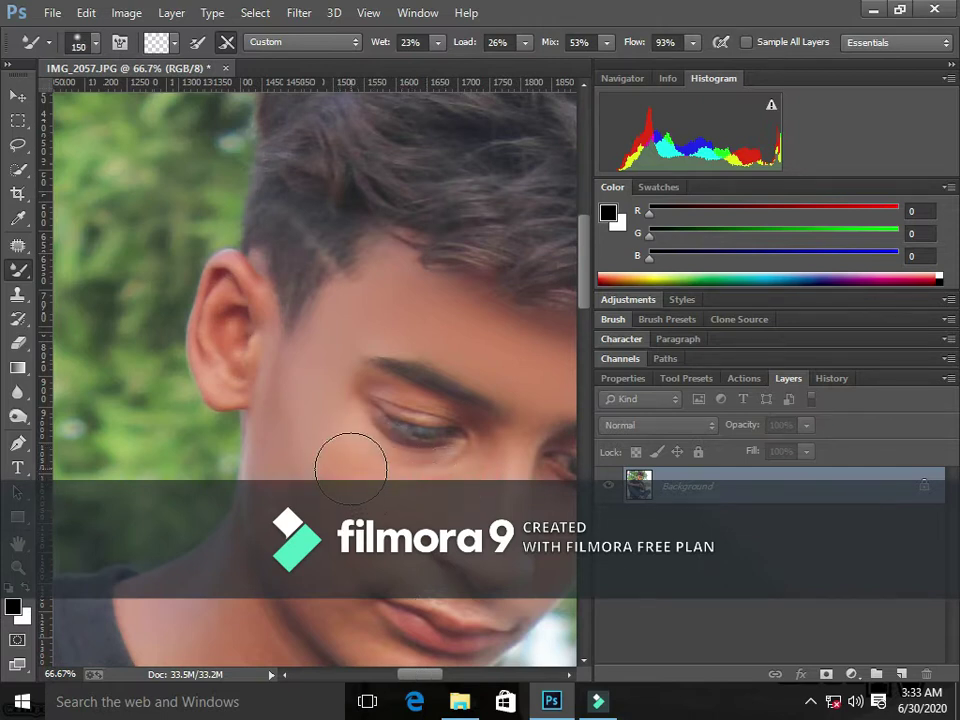
key(bracketleft)
key(bracketleft)
key(bracketleft)
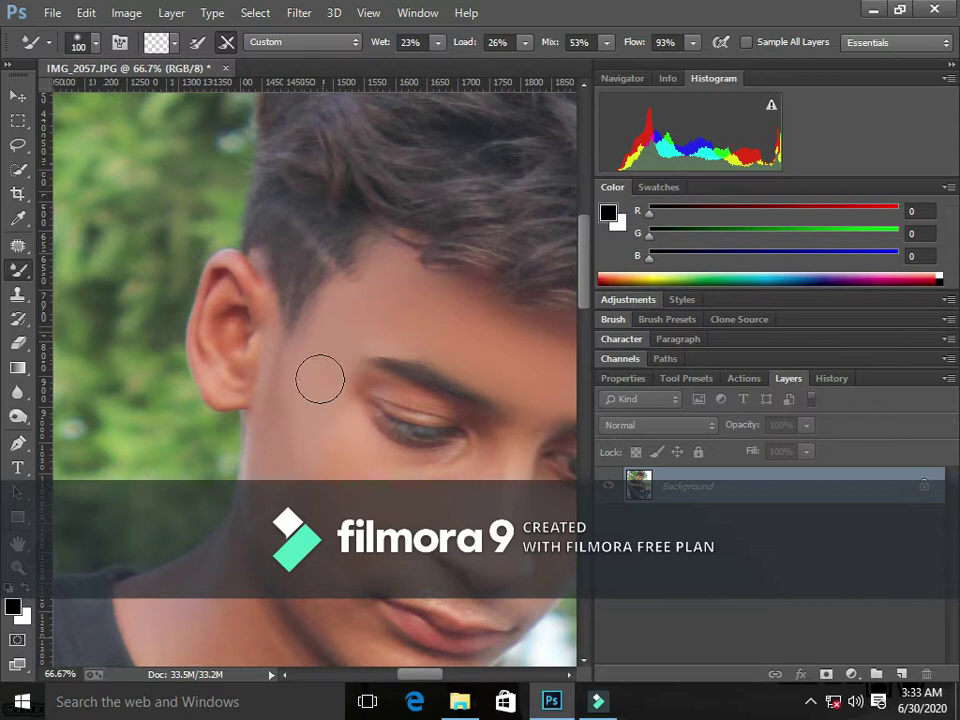
key(bracketleft)
key(bracketleft)
key(bracketleft)
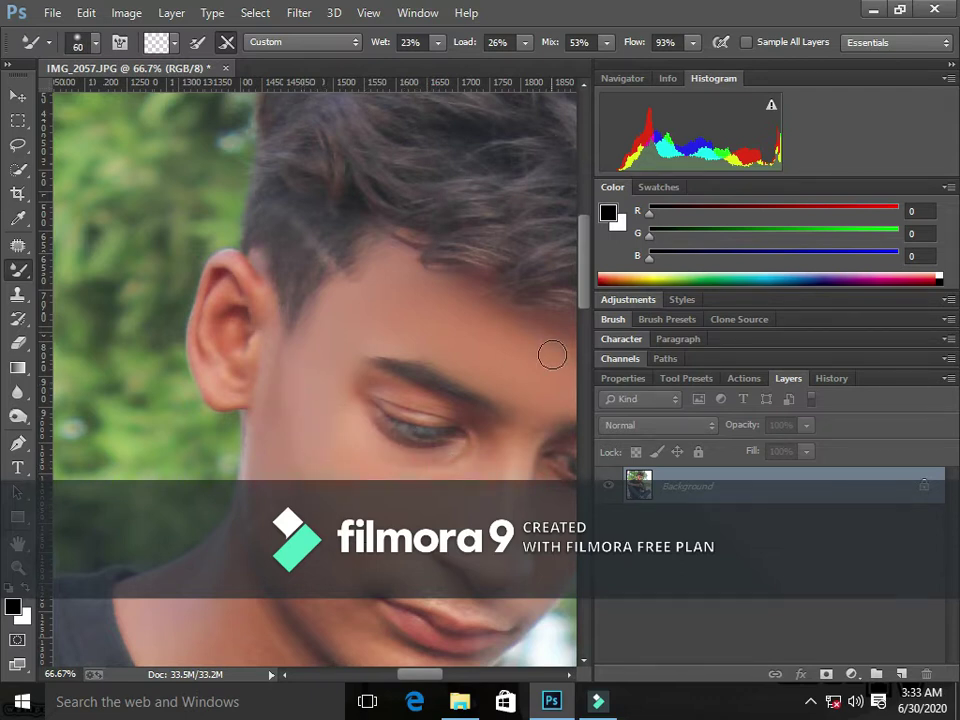
drag(583, 236, 583, 270)
Smooth the chin and neck skin, adjusting the Mixer Brush size with [ and ].
key(bracketright)
key(bracketright)
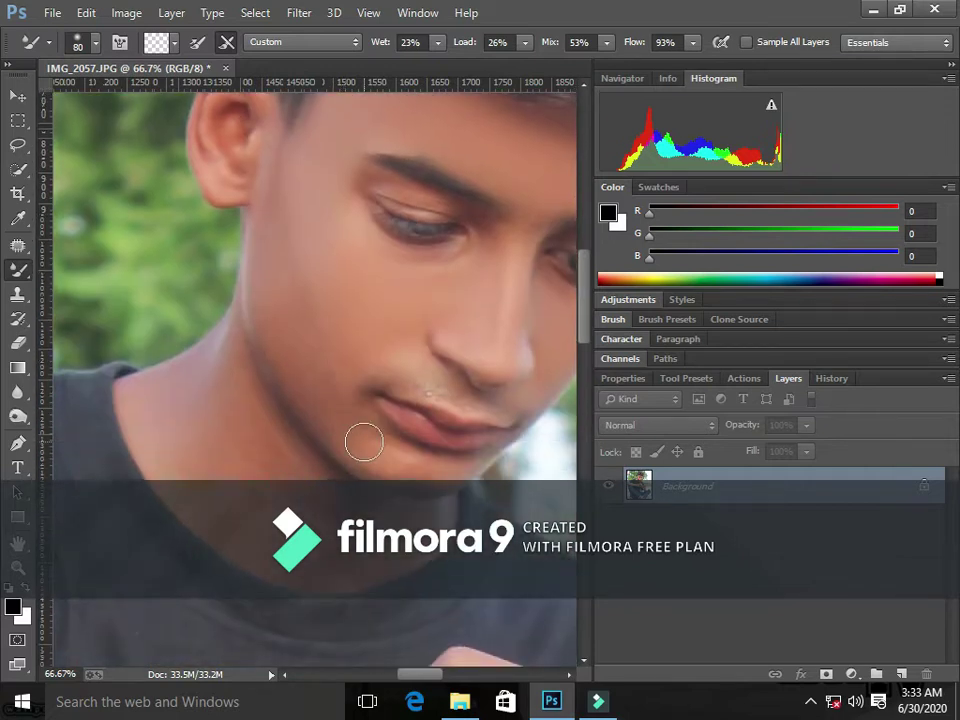
key(bracketleft)
key(bracketleft)
key(bracketright)
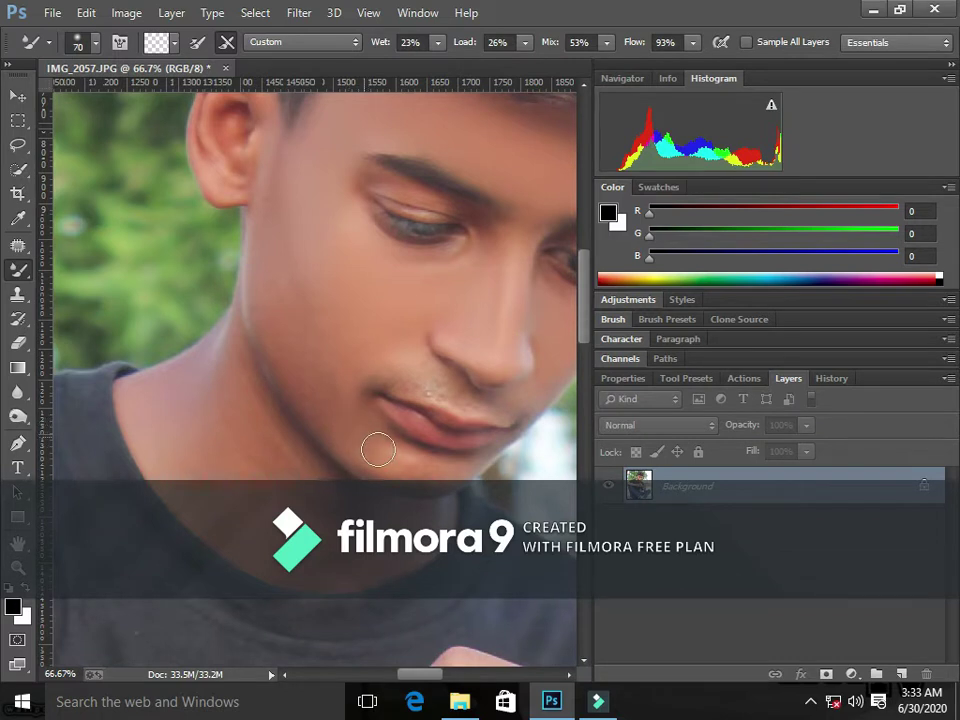
key(bracketleft)
key(bracketleft)
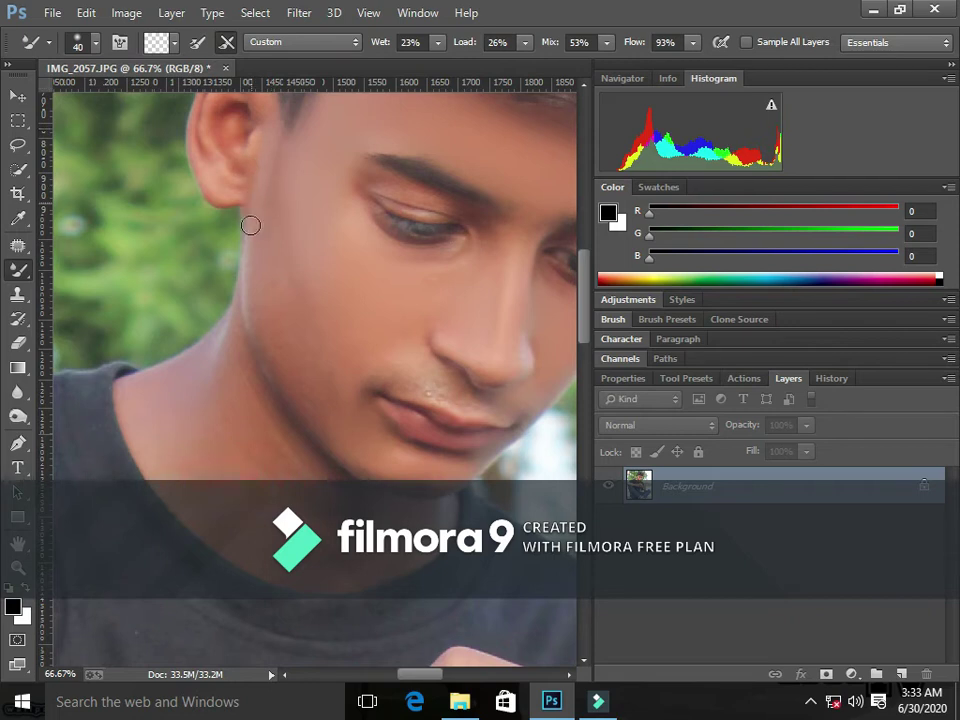
key(bracketright)
key(bracketright)
key(bracketright)
key(bracketright)
key(bracketright)
key(bracketright)
key(bracketleft)
key(bracketleft)
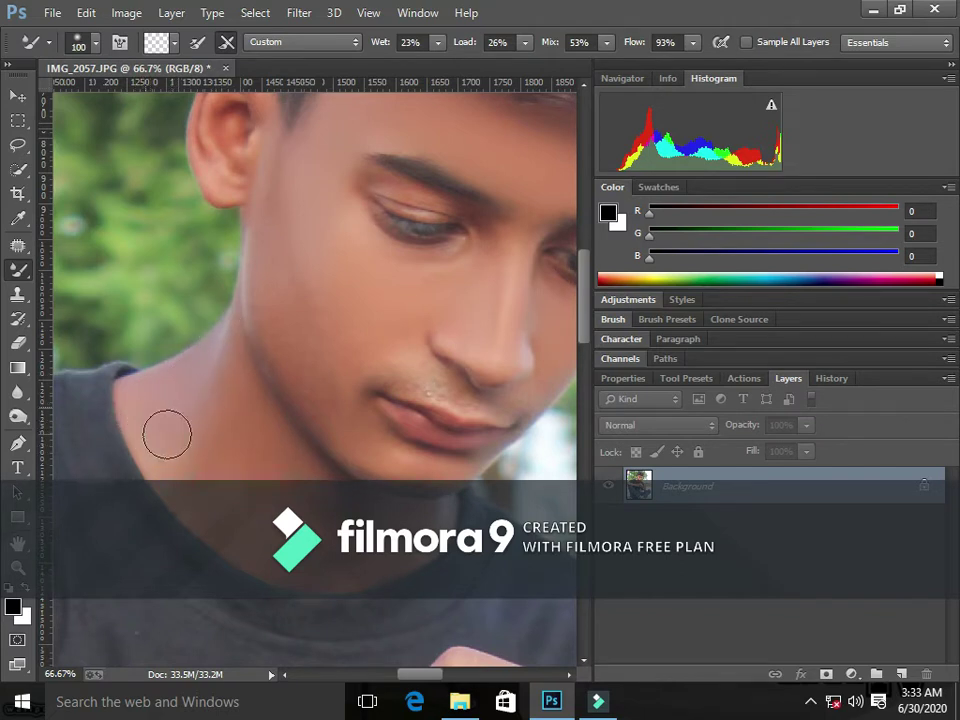
key(bracketright)
key(bracketright)
key(bracketright)
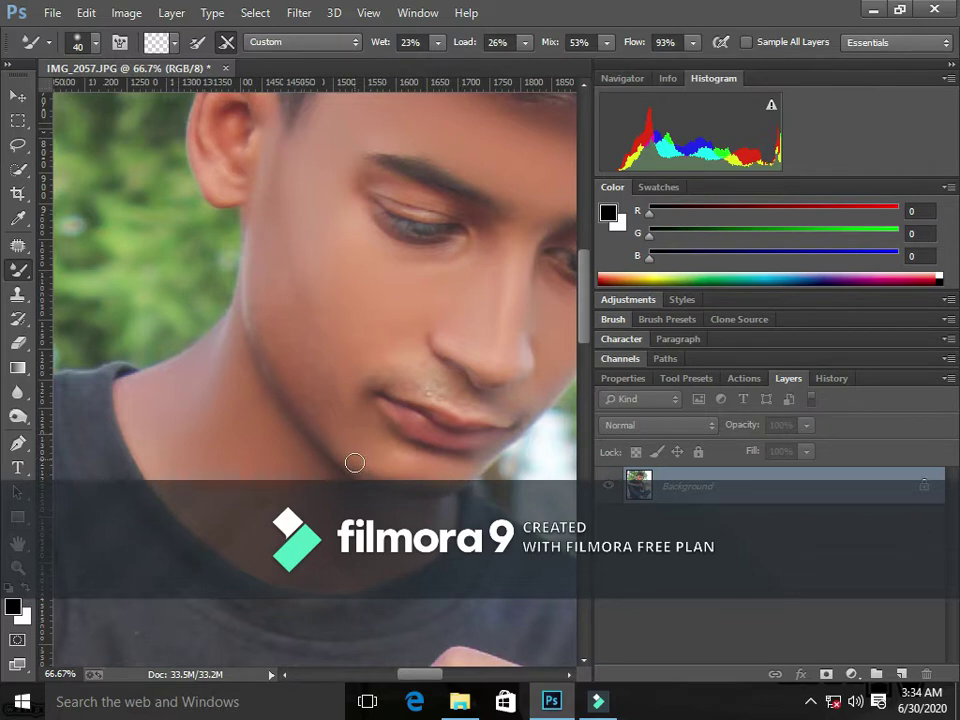
Smooth the cheek with a larger Mixer Brush, then zoom out to the whole photo.
key(bracketright)
key(bracketright)
key(bracketright)
key(bracketright)
key(bracketright)
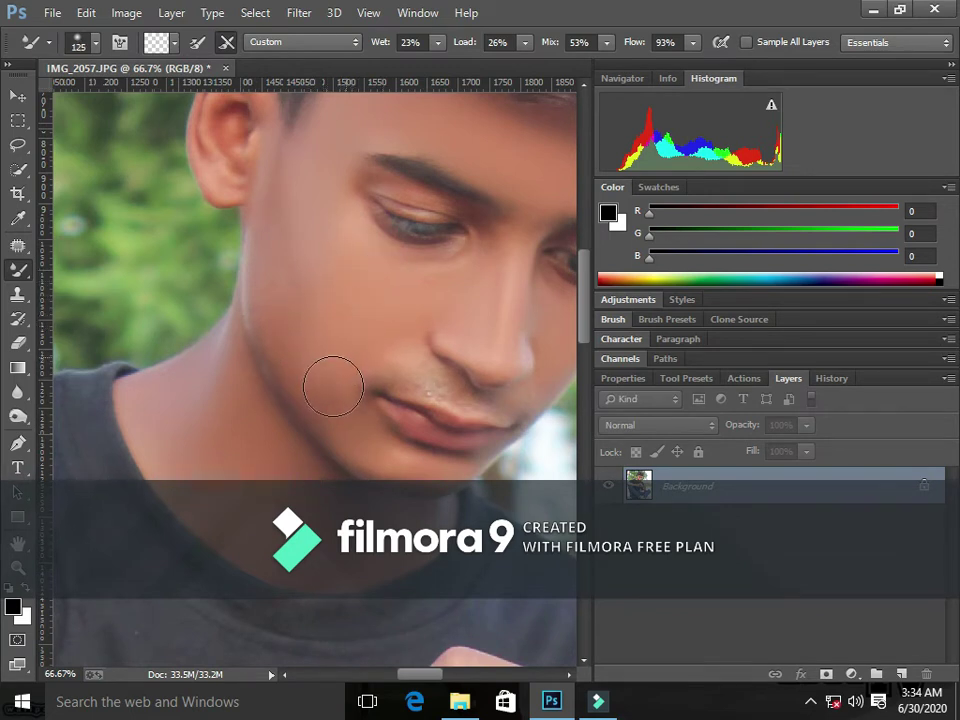
key(bracketright)
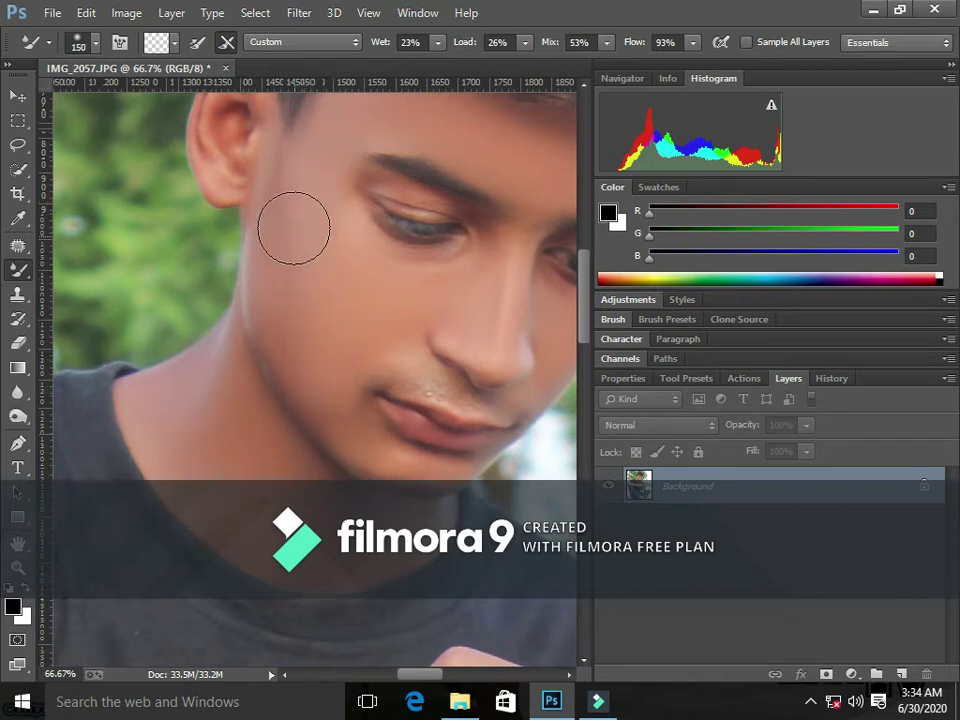
key(bracketright)
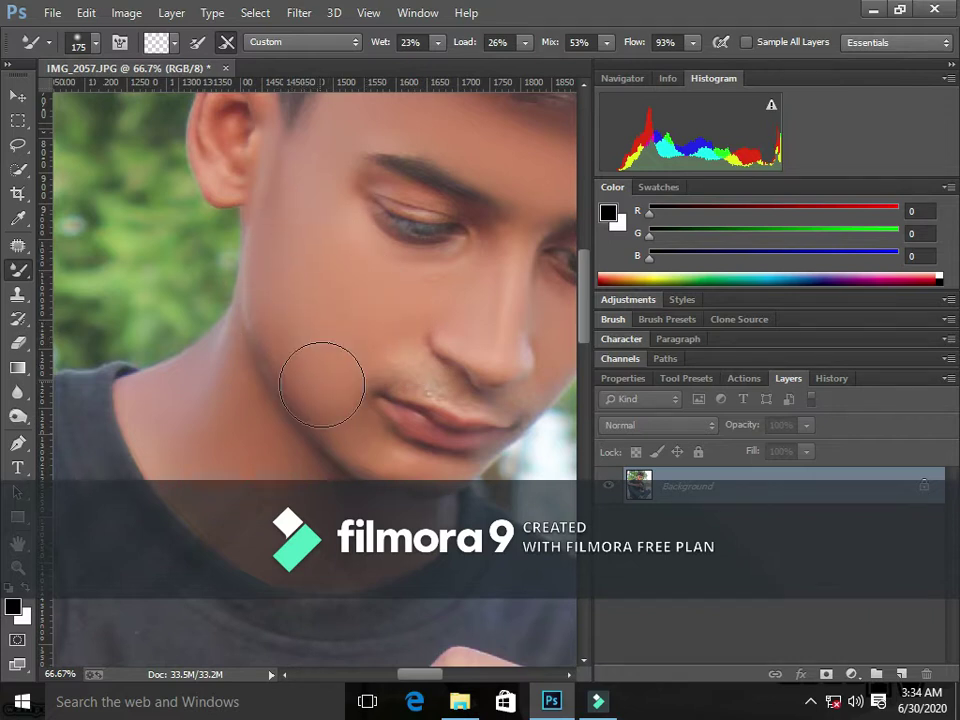
key(bracketleft)
key(bracketleft)
key(bracketleft)
key(bracketleft)
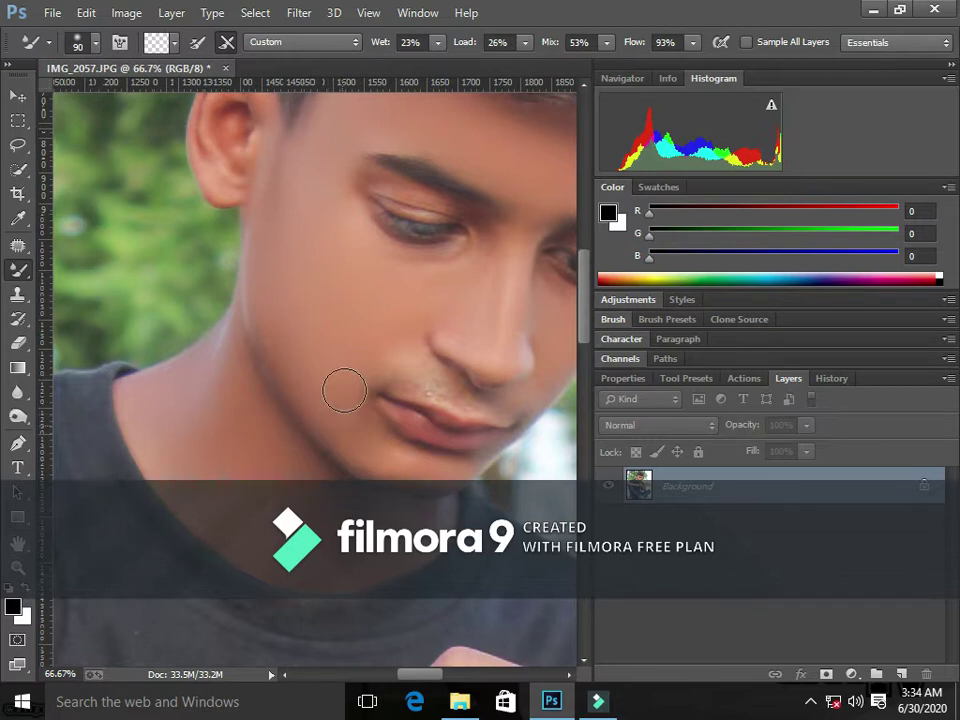
key(bracketleft)
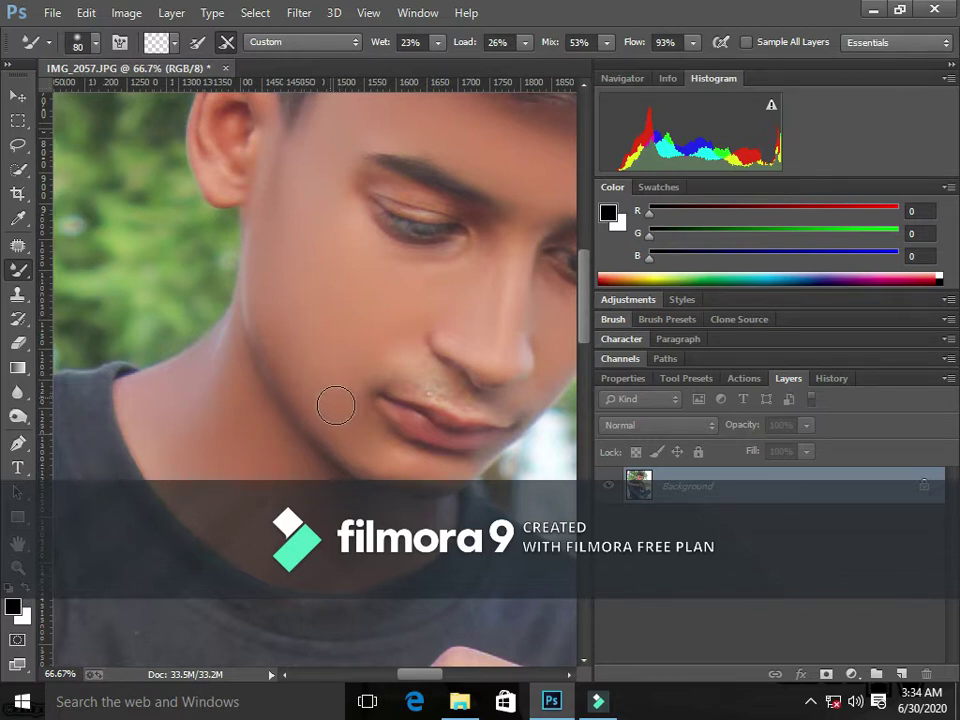
key(bracketleft)
key(bracketleft)
key(bracketleft)
key(bracketright)
key(bracketright)
key(bracketright)
key(bracketright)
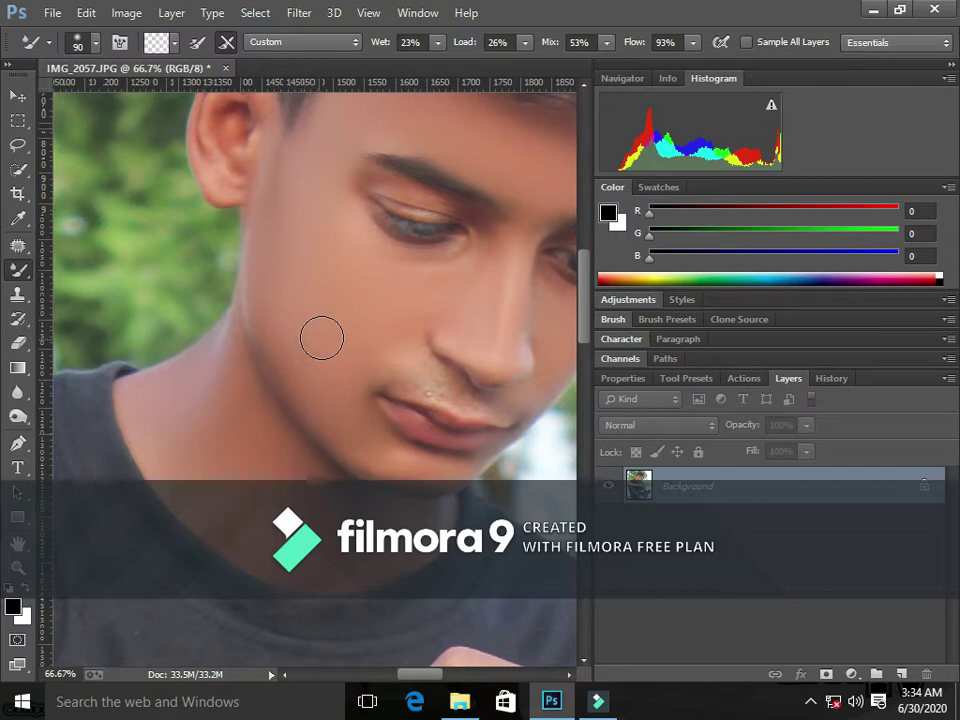
key(ctrl+minus)
Zoom in on the boy's arm and hands and start smoothing the arm skin.
key(ctrl+minus)
key(ctrl+minus)
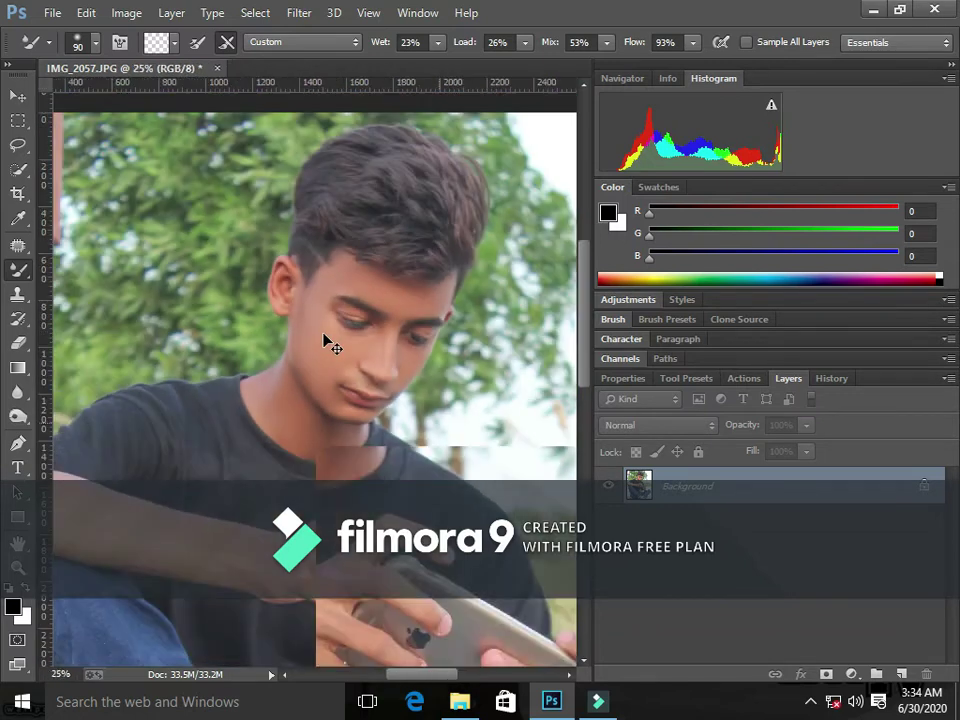
key(ctrl+minus)
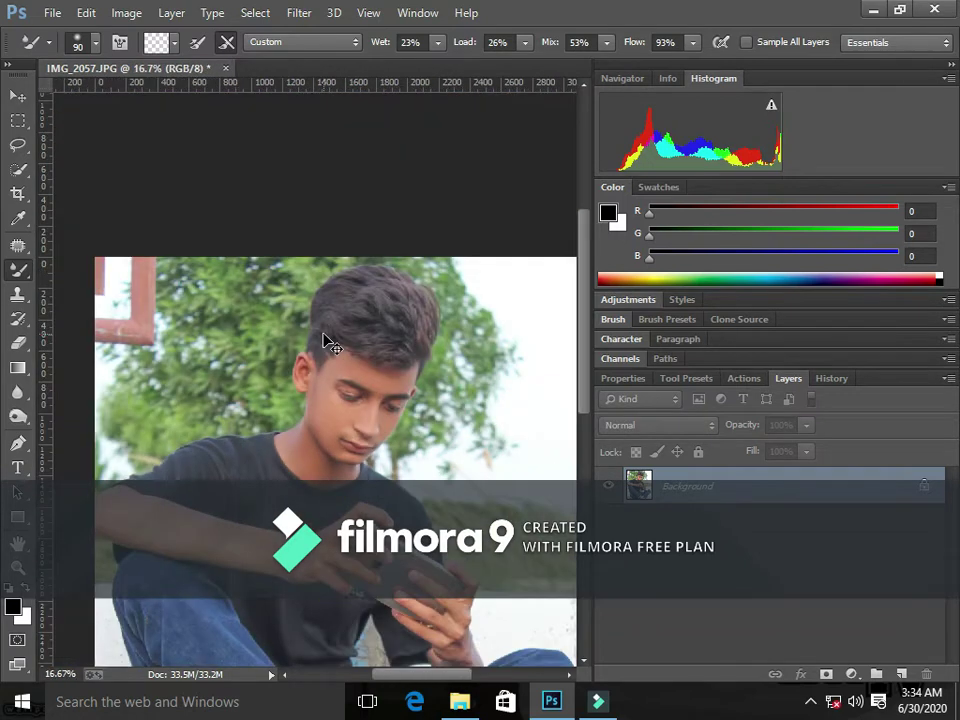
key(ctrl+minus)
key(ctrl+plus)
key(ctrl+plus)
key(ctrl+plus)
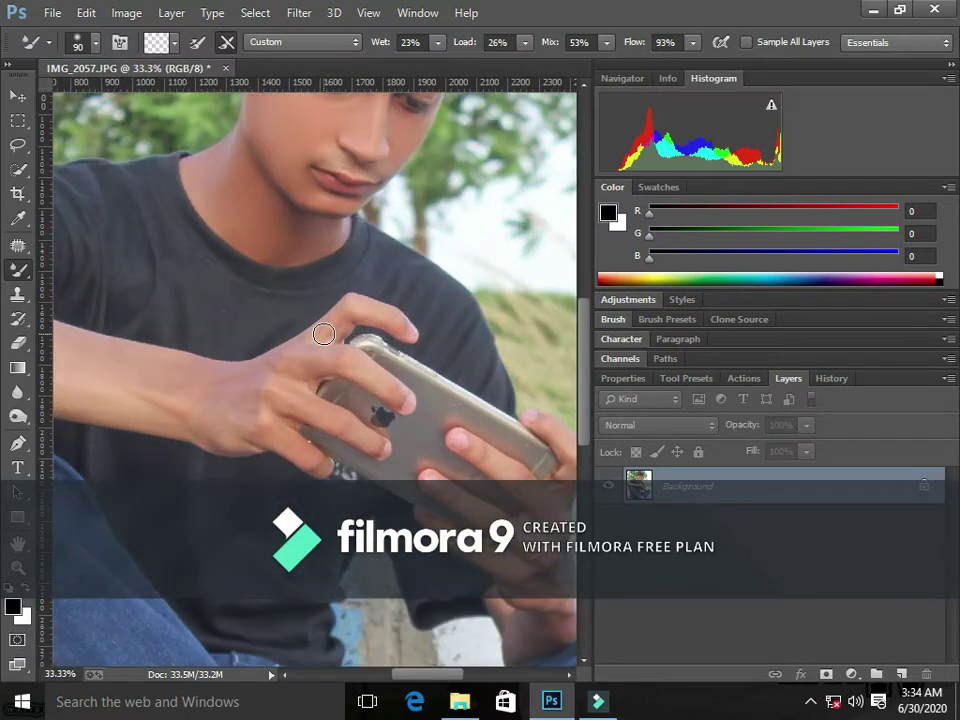
key(ctrl+minus)
key(ctrl+minus)
key(ctrl+plus)
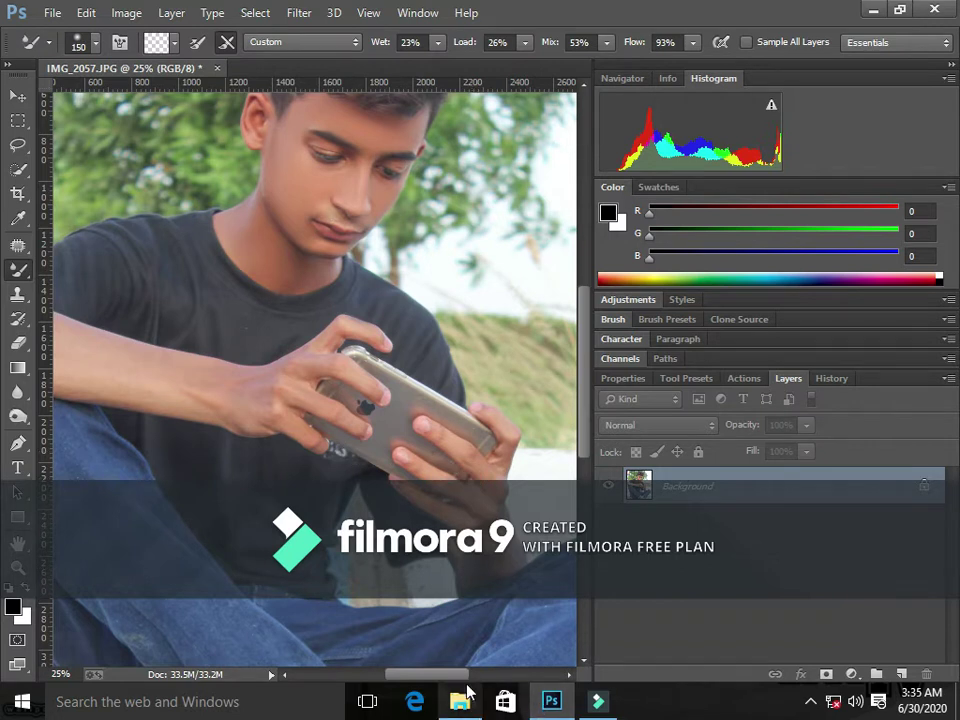
drag(465, 677, 450, 677)
key(bracketright)
key(bracketright)
key(bracketright)
mouse_move(133, 342)
mouse_down()
mouse_move(167, 358)
mouse_move(94, 339)
mouse_move(148, 352)
mouse_up()
Smooth the hand and forearm skin, shrinking the brush for detail and enlarging it for broad areas.
key(bracketleft)
key(bracketleft)
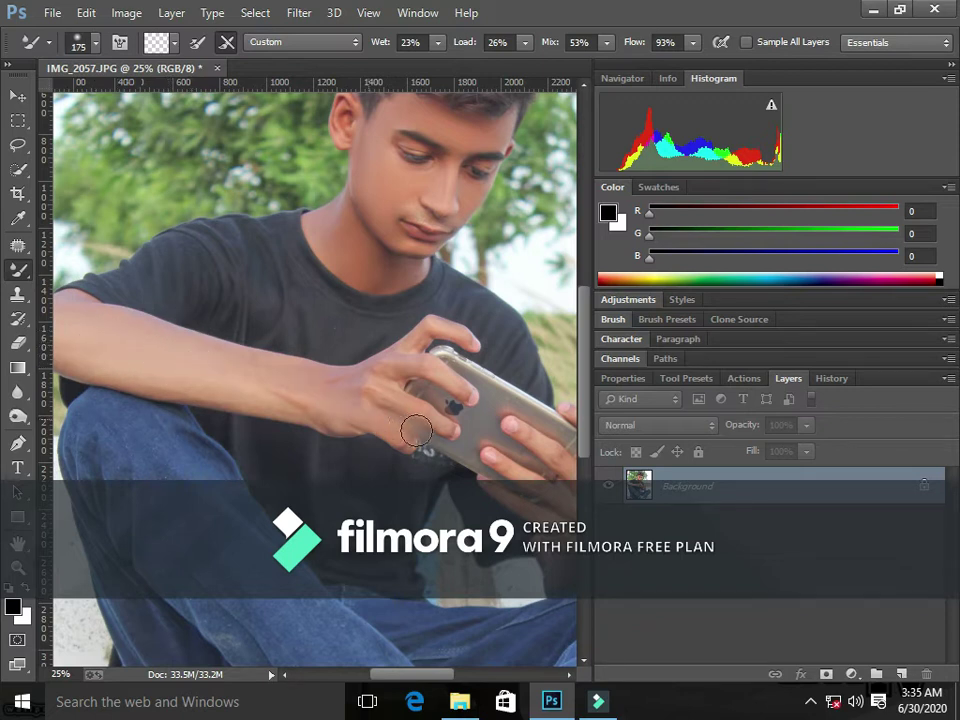
key(bracketleft)
key(bracketleft)
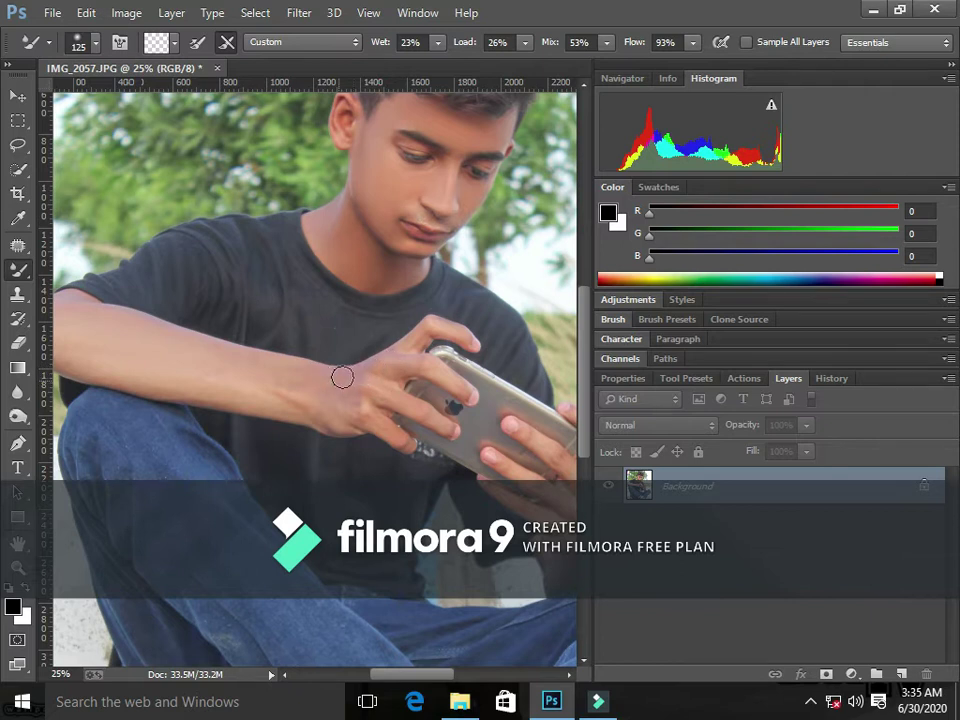
key(bracketleft)
key(bracketright)
scroll(393, 380, up, 1)
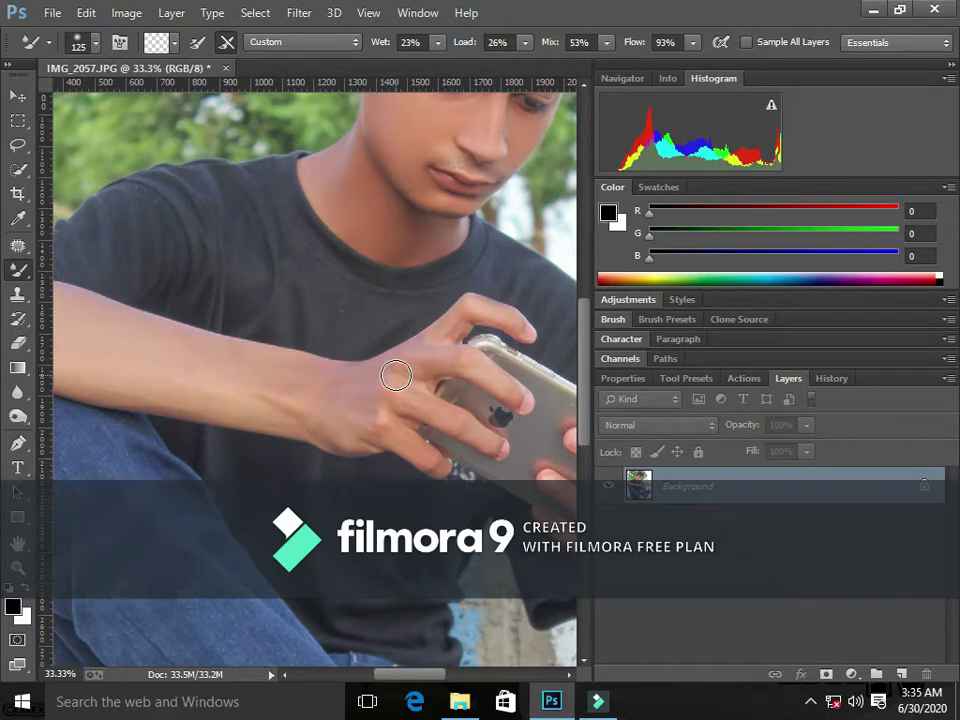
key(bracketright)
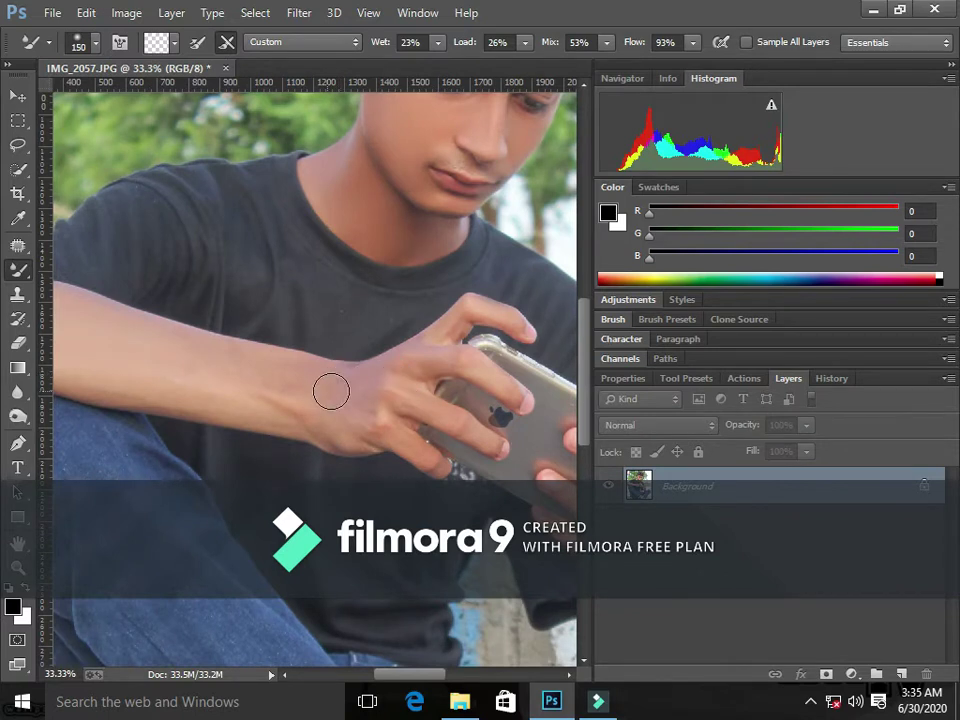
key(bracketright)
key(bracketright)
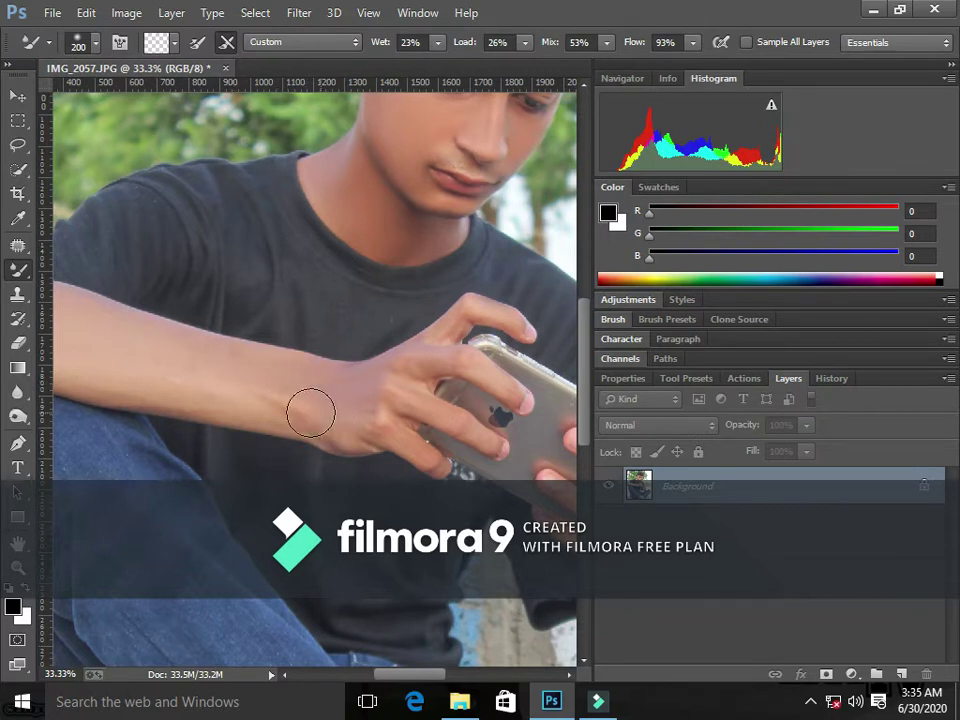
key(bracketleft)
key(bracketleft)
key(bracketleft)
key(bracketleft)
key(bracketleft)
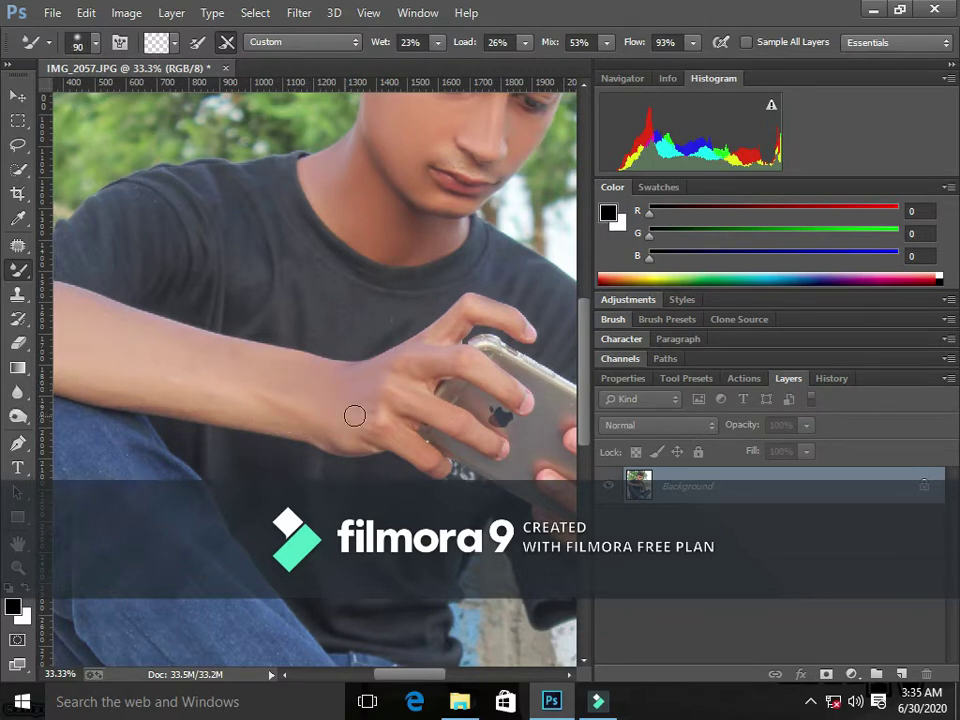
key(bracketright)
key(bracketright)
key(bracketright)
key(bracketright)
key(bracketright)
key(bracketright)
key(bracketleft)
key(bracketleft)
key(bracketleft)
Smooth the upper arm skin, then zoom back out to fit the photo.
mouse_move(448, 676)
mouse_down()
mouse_move(429, 690)
mouse_move(396, 686)
mouse_move(403, 690)
mouse_up()
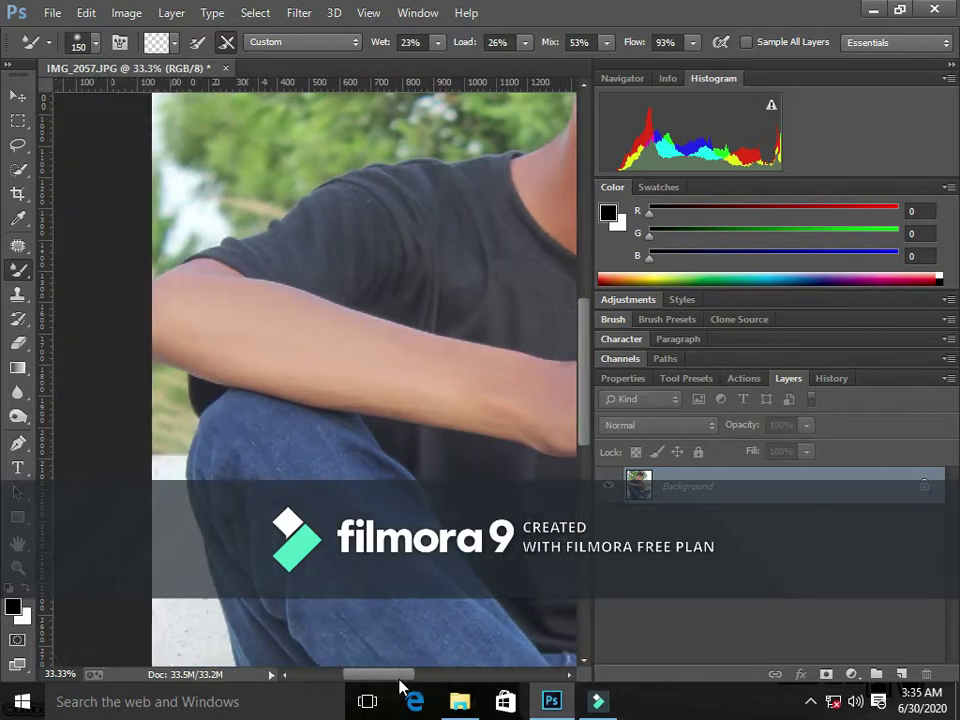
key(bracketright)
key(bracketright)
key(bracketleft)
key(bracketright)
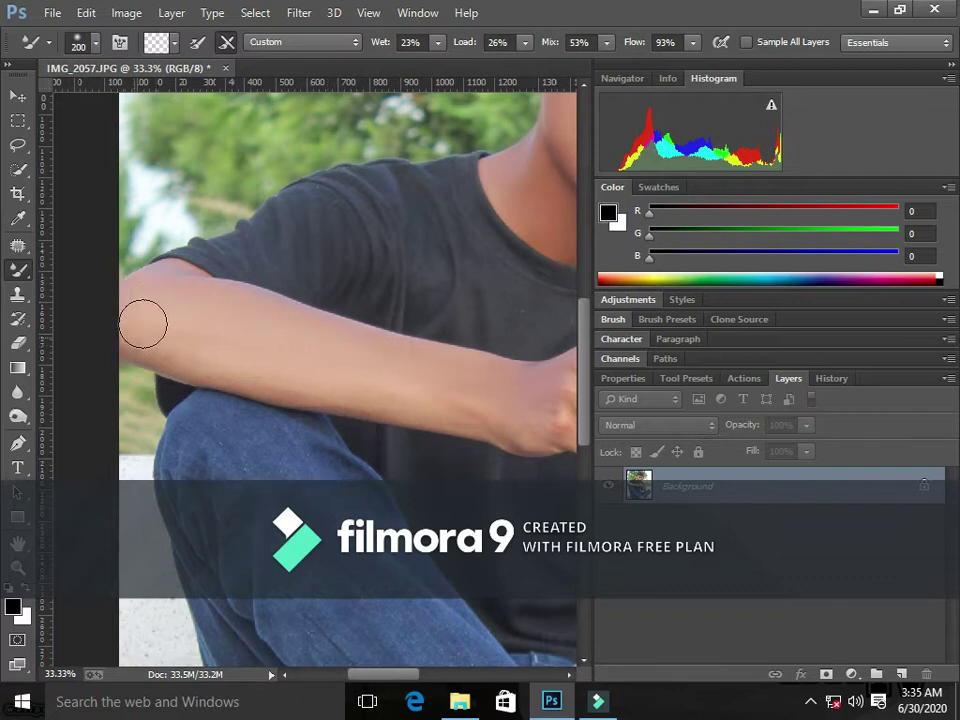
key(bracketleft)
key(bracketleft)
key(bracketleft)
key(bracketleft)
key(bracketleft)
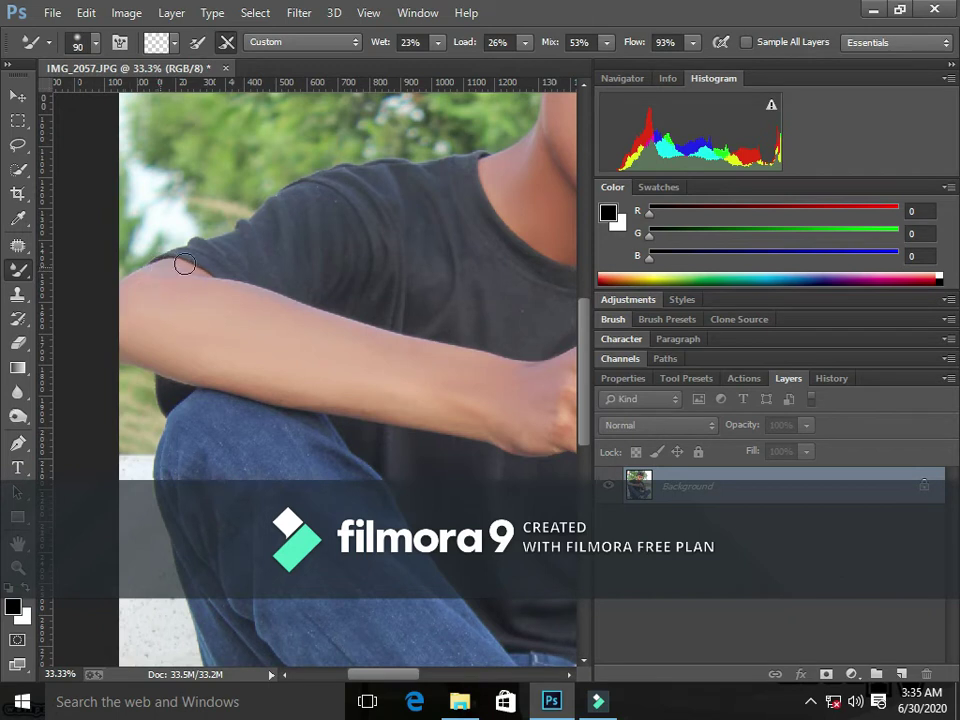
key(bracketright)
key(bracketright)
key(bracketright)
key(bracketright)
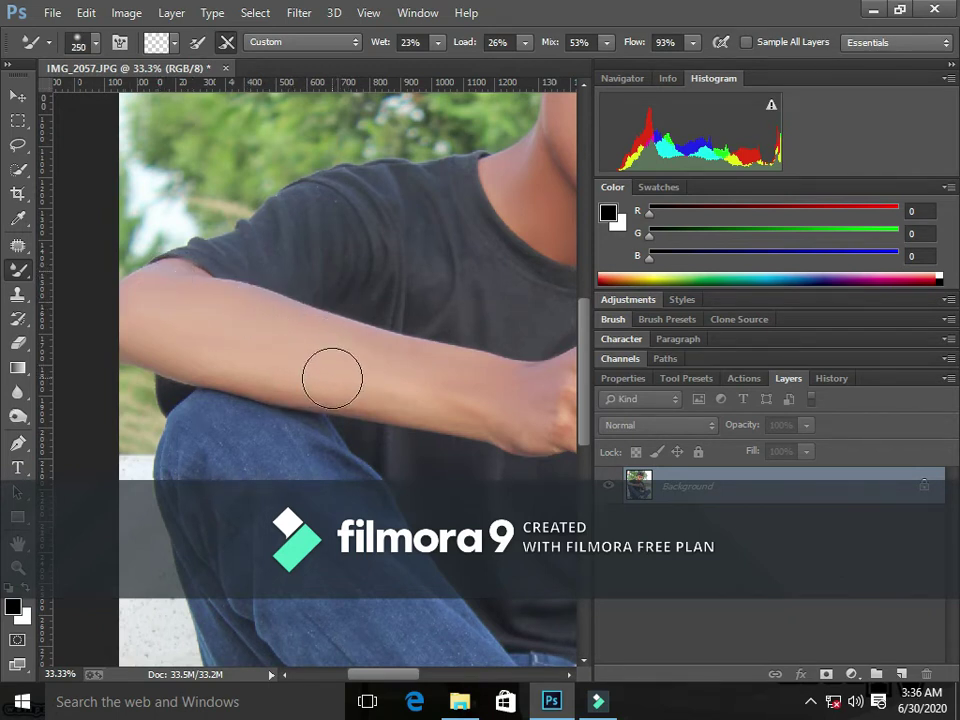
key(bracketleft)
key(bracketleft)
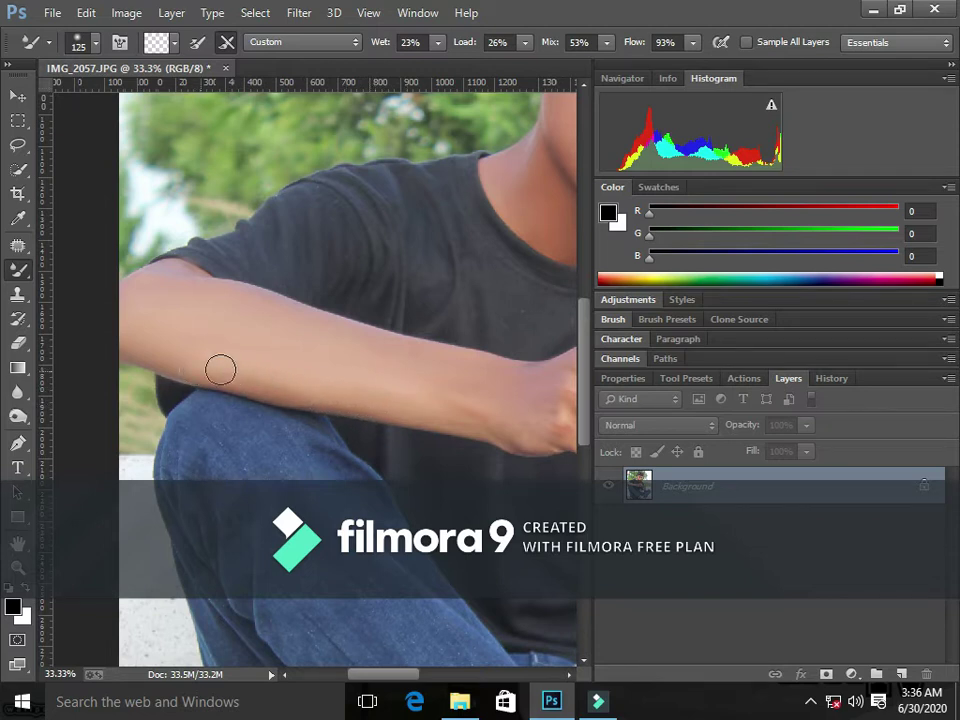
scroll(334, 380, down, 1)
scroll(333, 388, down, 2)
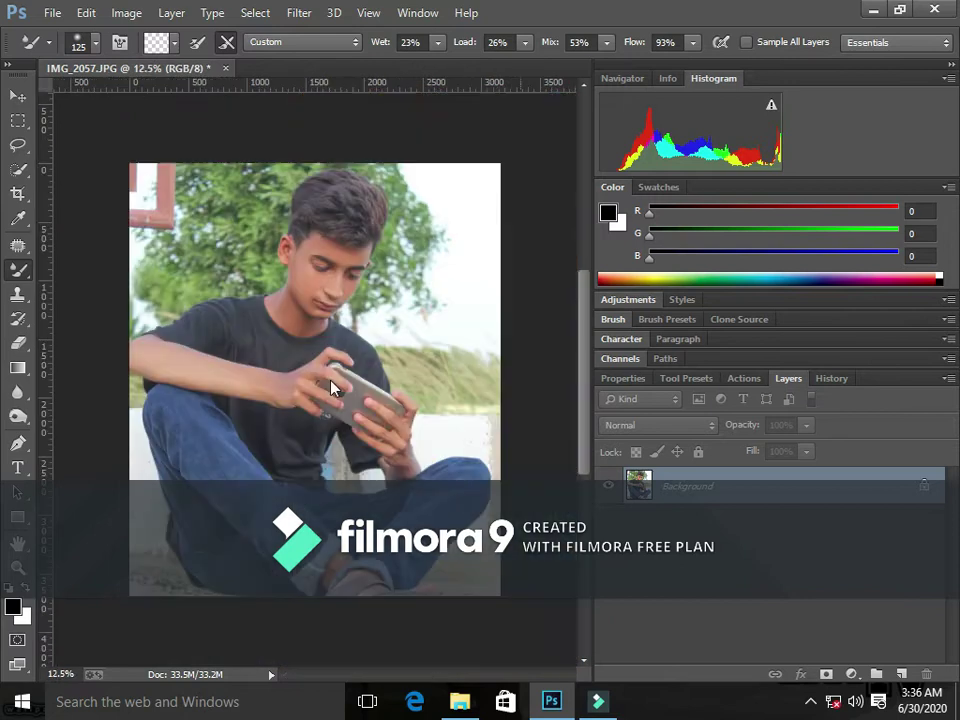
scroll(330, 388, down, 1)
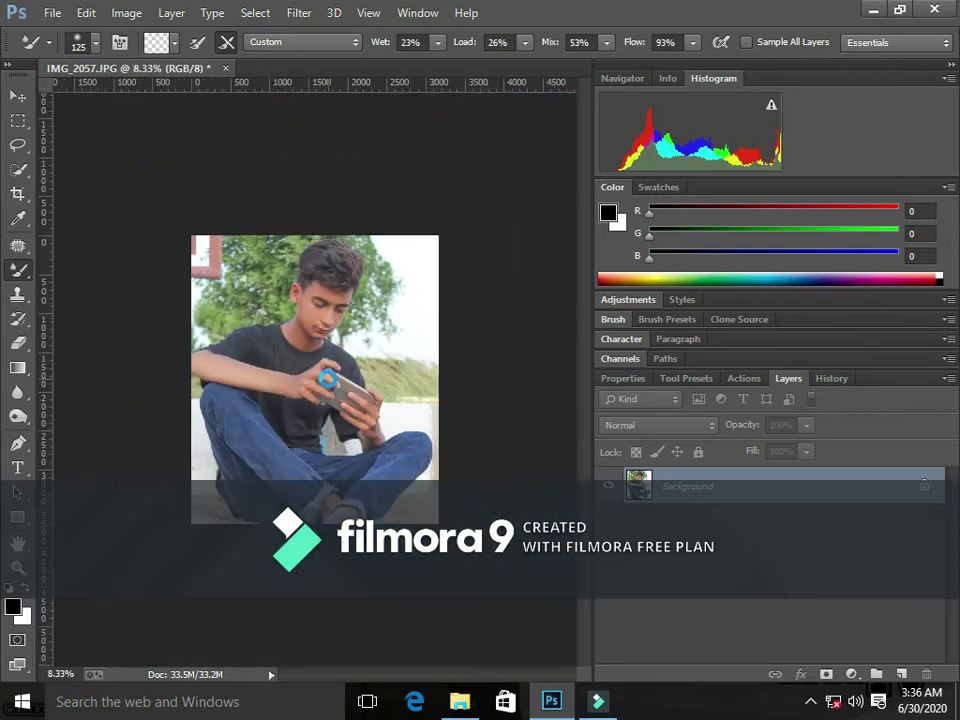
In Camera Raw HSL, brighten orange and red tones (reds +45), lower orange saturation and boost red saturation.
key(ctrl+shift+a)
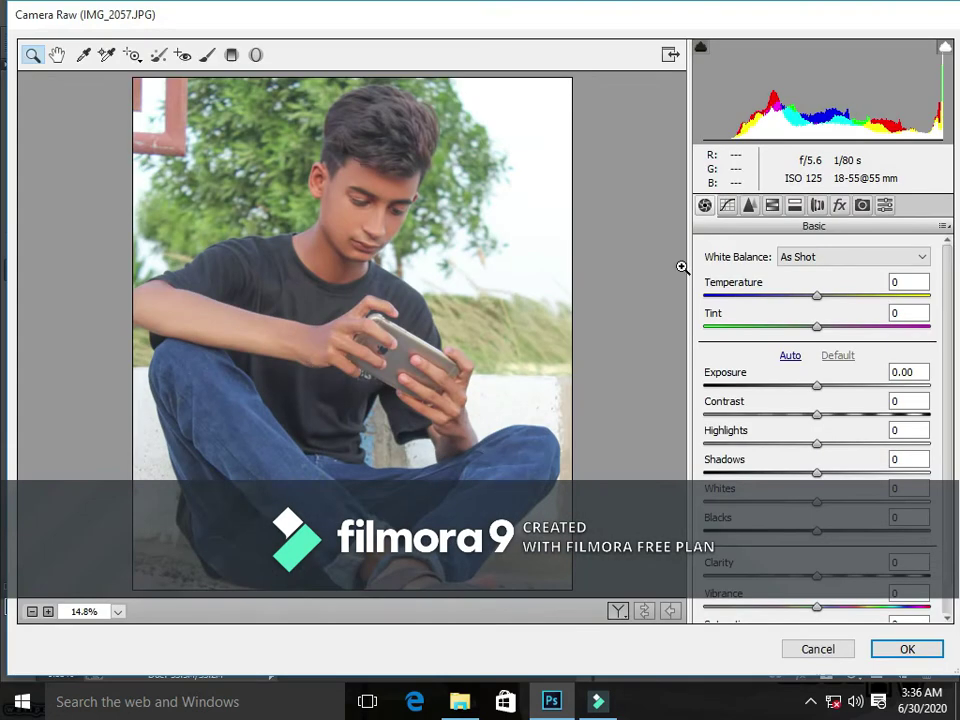
click(794, 205)
click(772, 205)
mouse_move(822, 369)
mouse_down()
mouse_move(792, 372)
mouse_move(819, 386)
mouse_move(879, 379)
mouse_move(856, 387)
mouse_up()
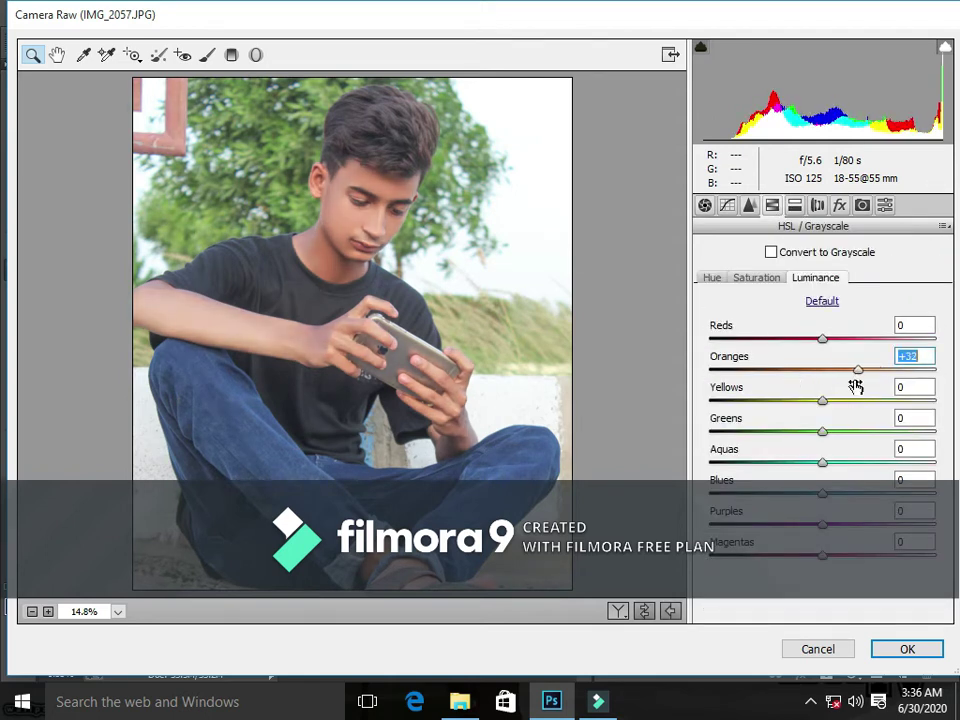
click(771, 284)
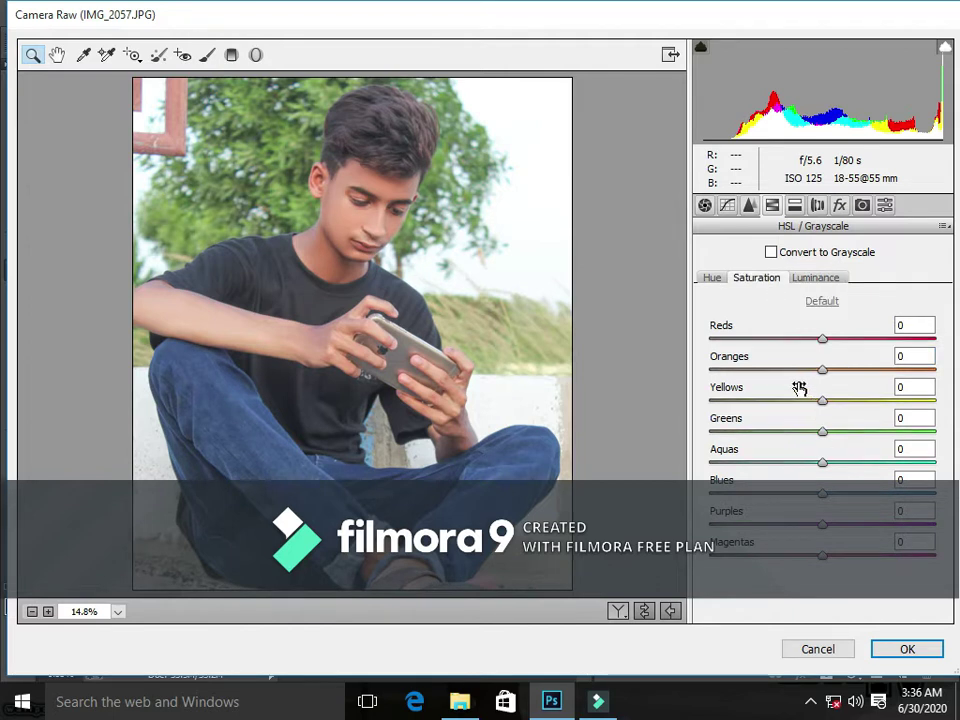
drag(784, 377, 806, 381)
mouse_move(846, 340)
mouse_down()
mouse_move(879, 371)
mouse_move(874, 362)
mouse_up()
click(815, 278)
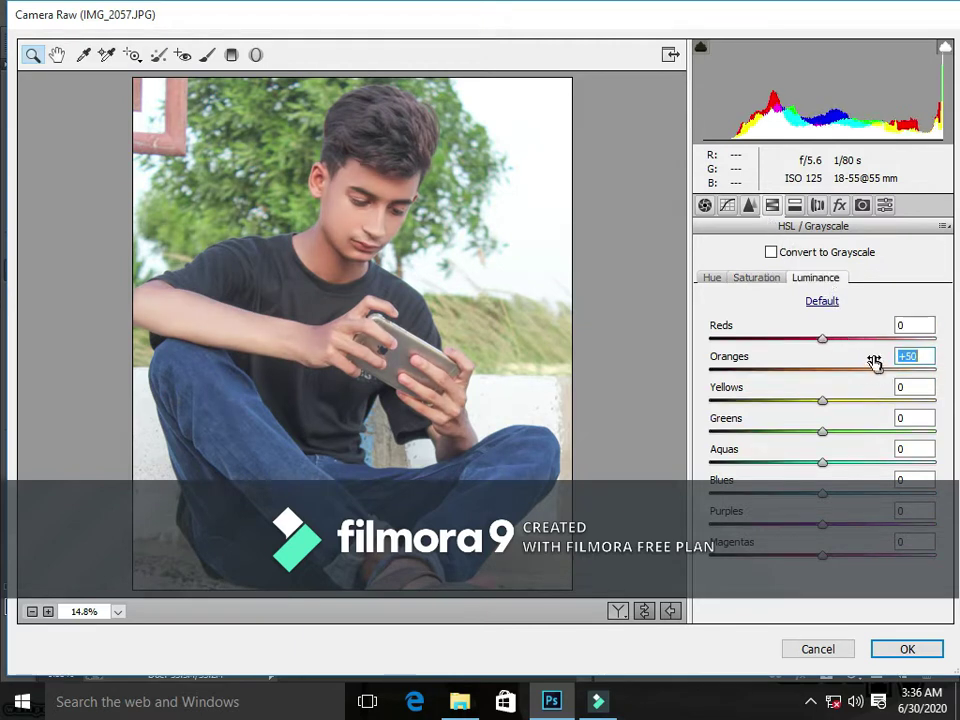
click(873, 339)
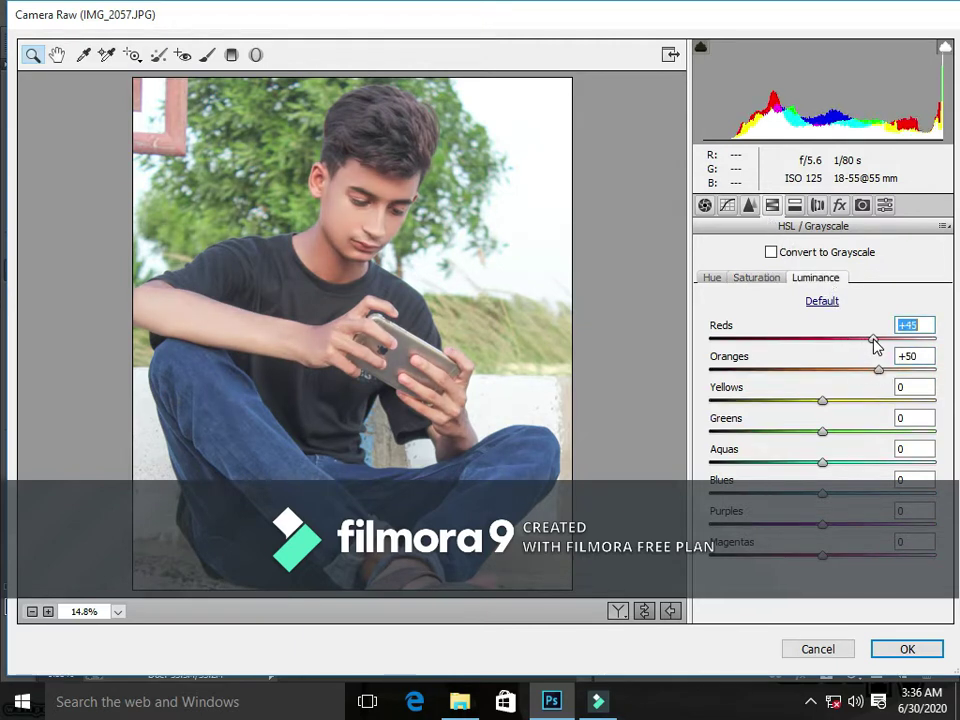
click(772, 282)
drag(801, 372, 810, 386)
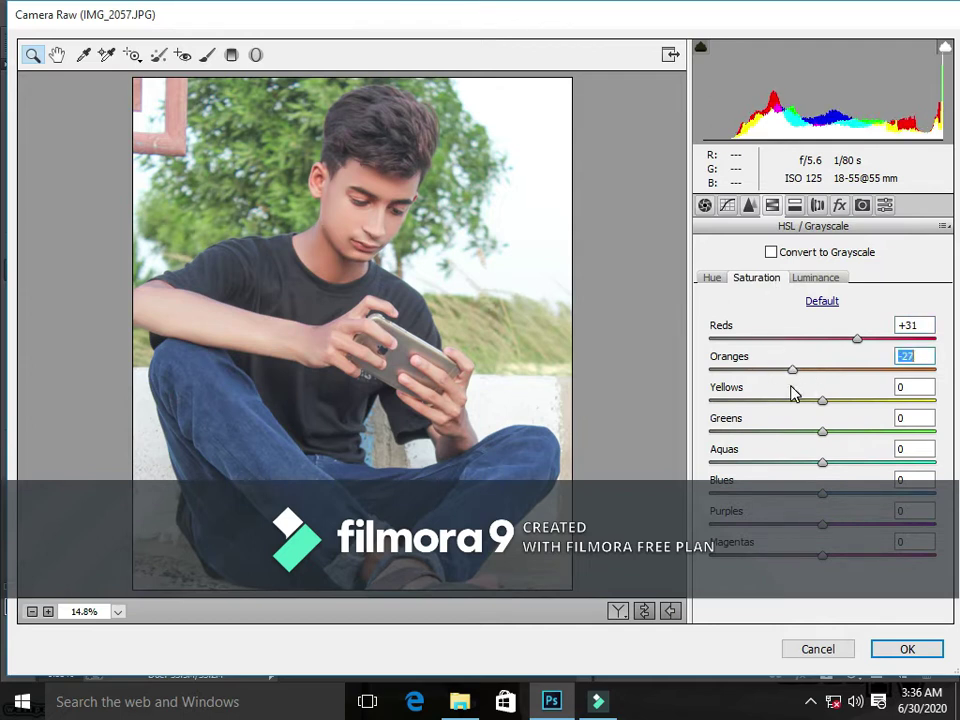
Set Blacks +27, Whites +25, Shadows +42, Clarity +19, boost Vibrance strongly, and apply.
click(705, 206)
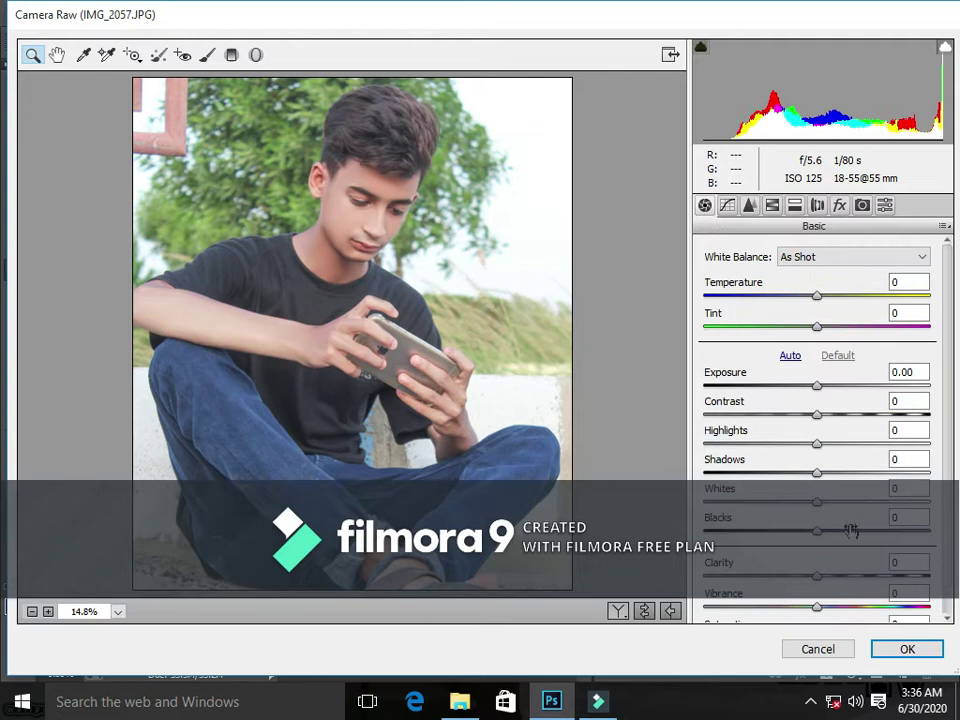
drag(850, 530, 857, 537)
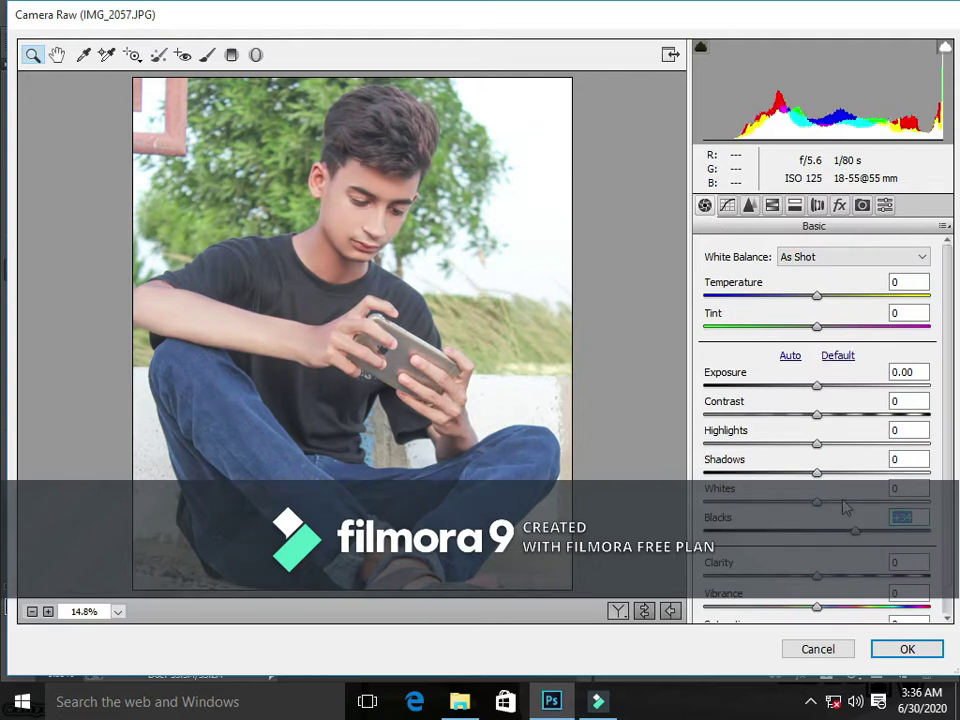
click(848, 503)
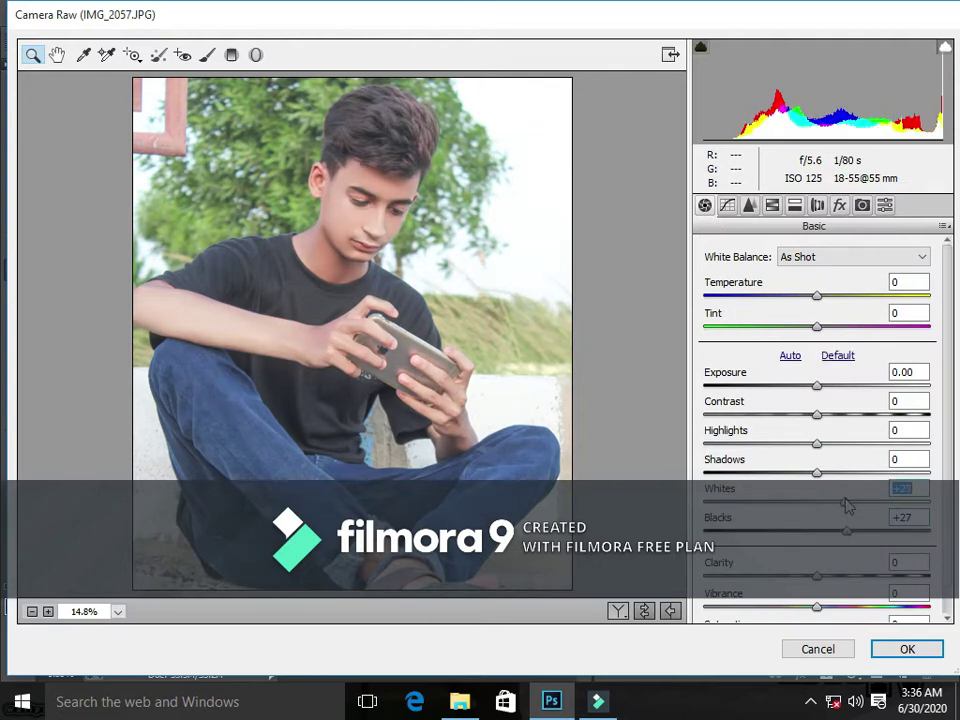
click(891, 473)
mouse_move(888, 477)
mouse_down()
mouse_move(873, 484)
mouse_move(864, 473)
mouse_move(866, 500)
mouse_up()
click(838, 577)
mouse_move(857, 606)
mouse_down()
mouse_move(921, 606)
mouse_move(906, 611)
mouse_up()
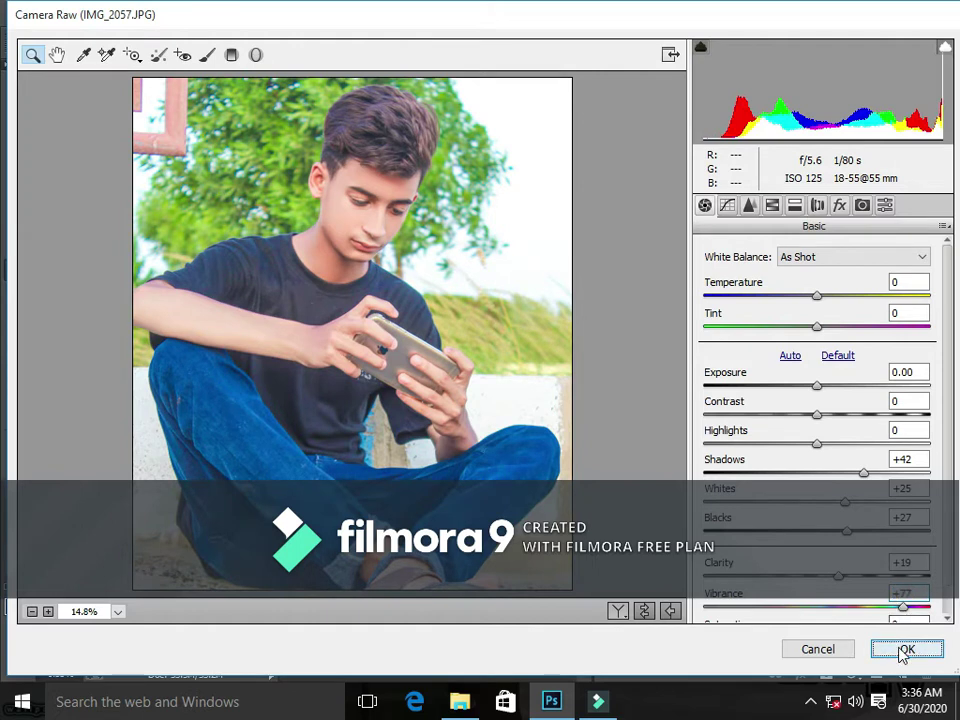
click(906, 648)
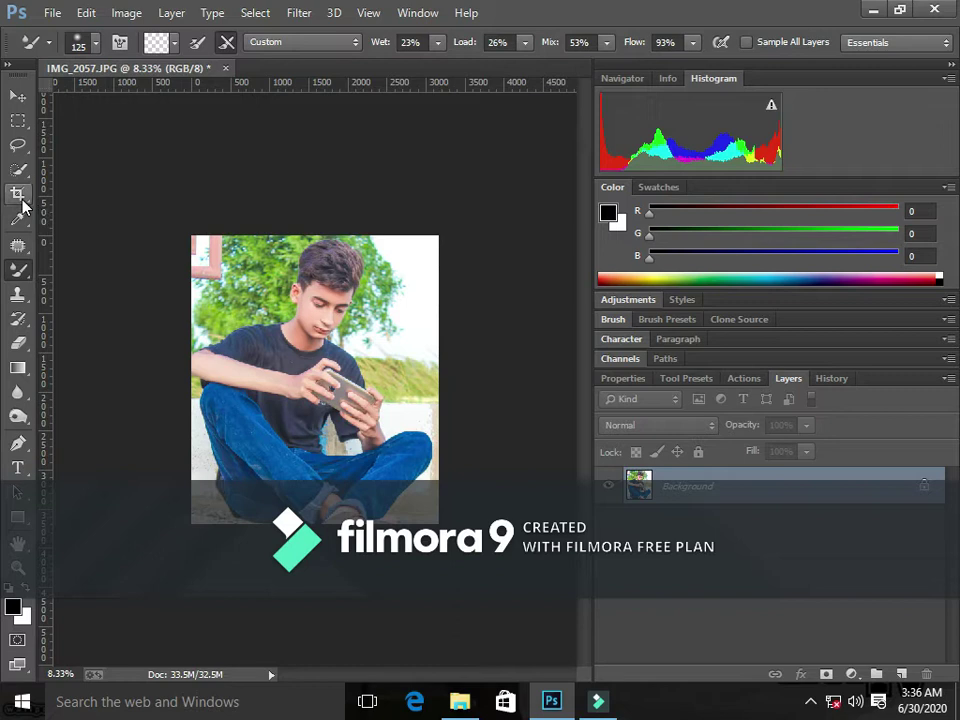
Try selecting the hair by colour, then switch to the Quick Selection Tool.
drag(18, 168, 90, 184)
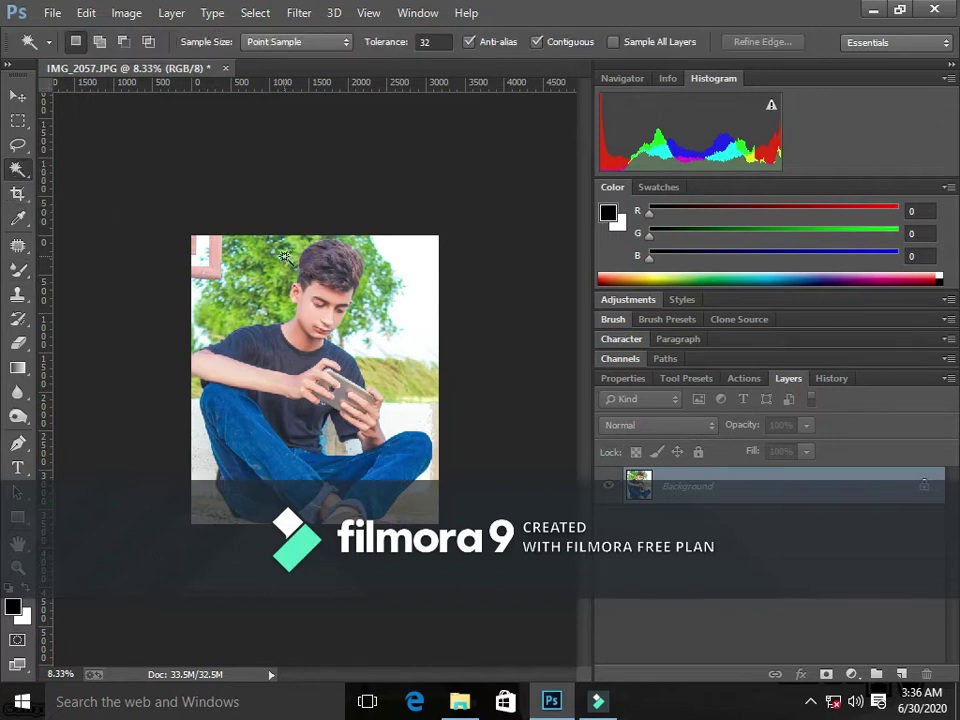
click(318, 307)
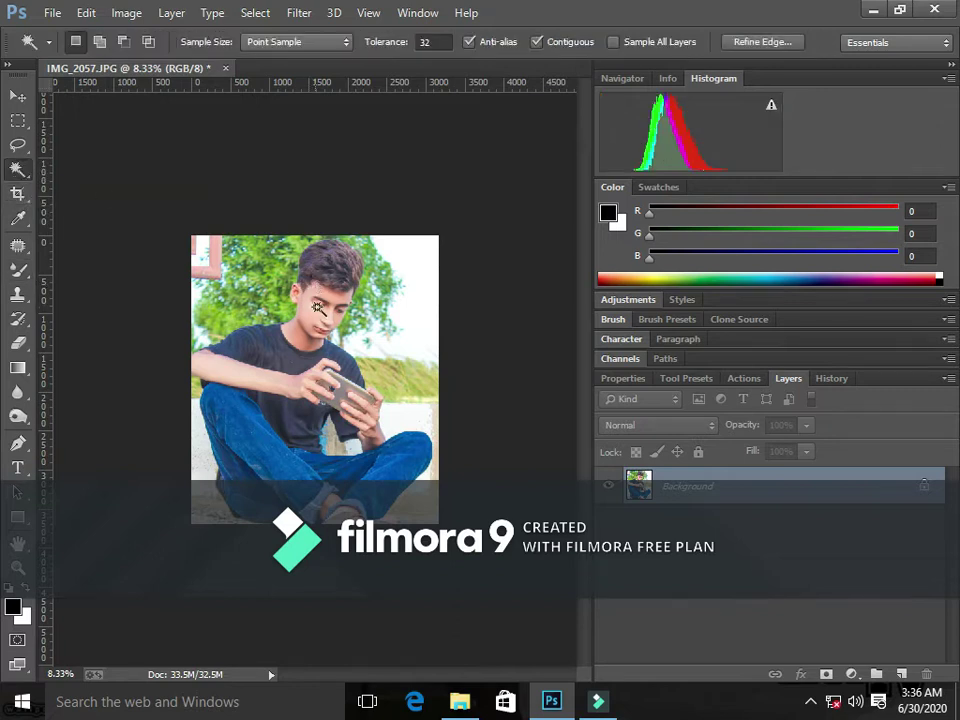
click(318, 393)
right_click(17, 170)
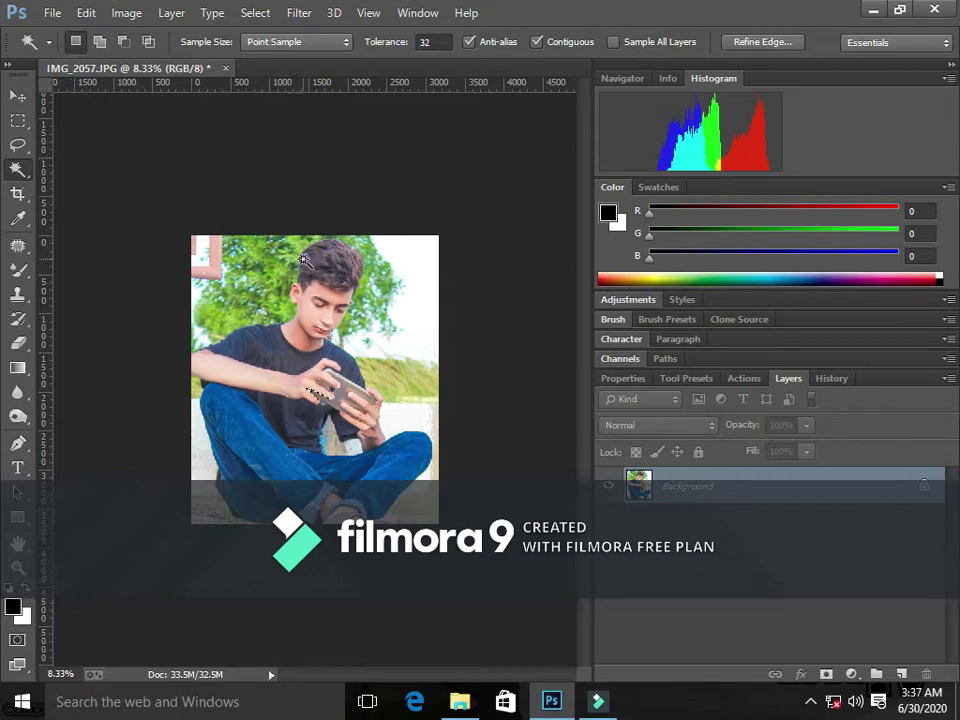
right_click(17, 170)
click(117, 166)
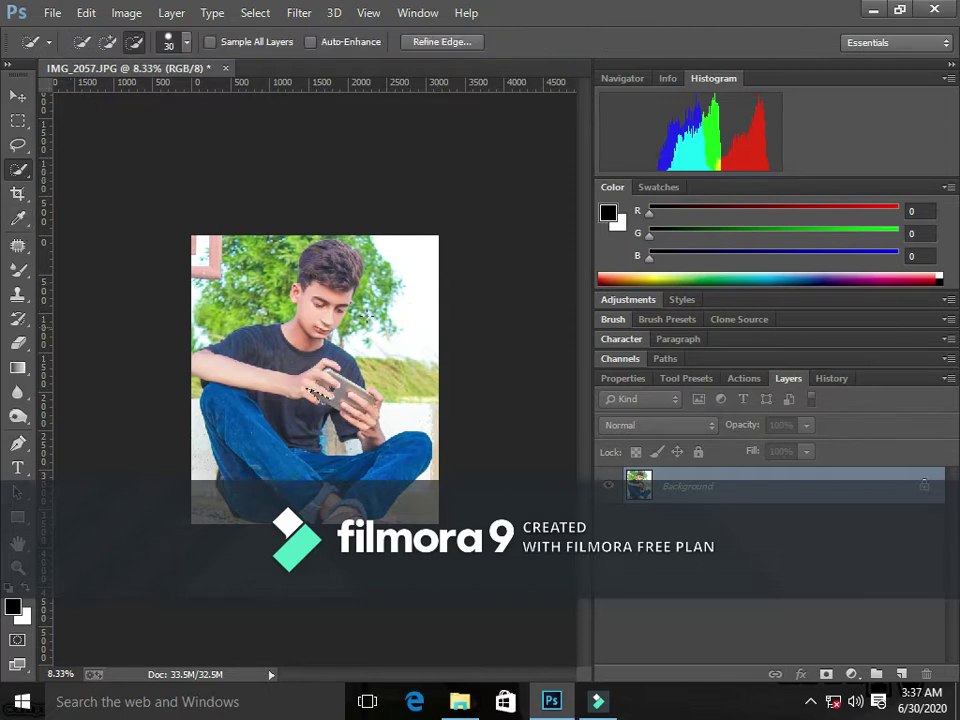
right_click(323, 284)
click(316, 283)
In Add mode, brush over the boy from head to legs, including arm, chest and shoulder.
click(108, 42)
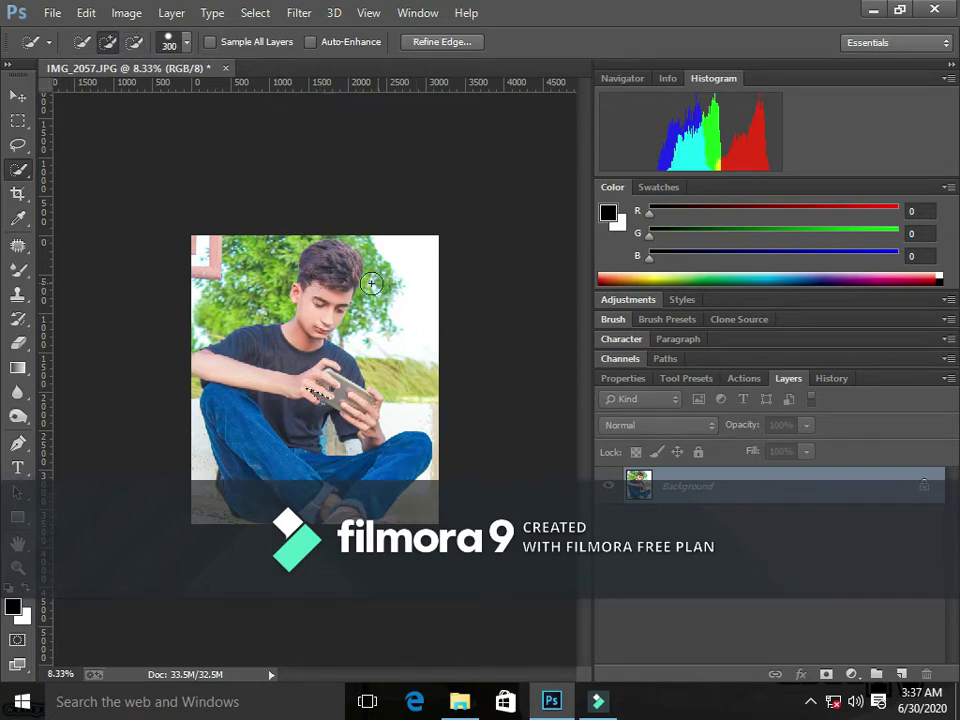
drag(330, 274, 351, 493)
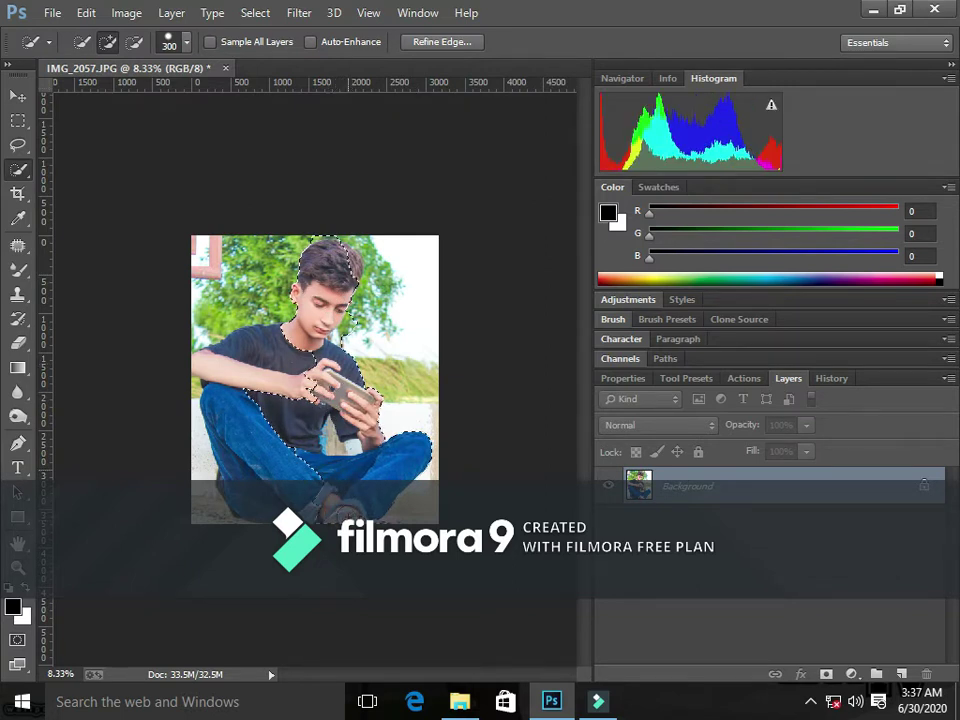
mouse_move(279, 456)
mouse_down()
mouse_move(306, 426)
mouse_move(255, 422)
mouse_move(257, 481)
mouse_up()
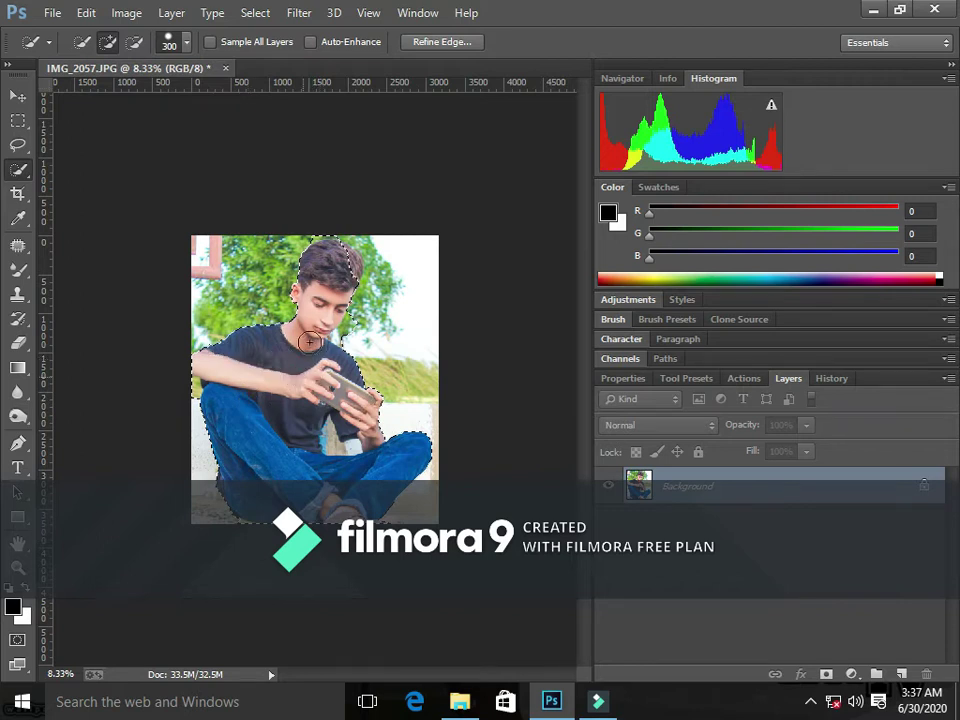
click(309, 341)
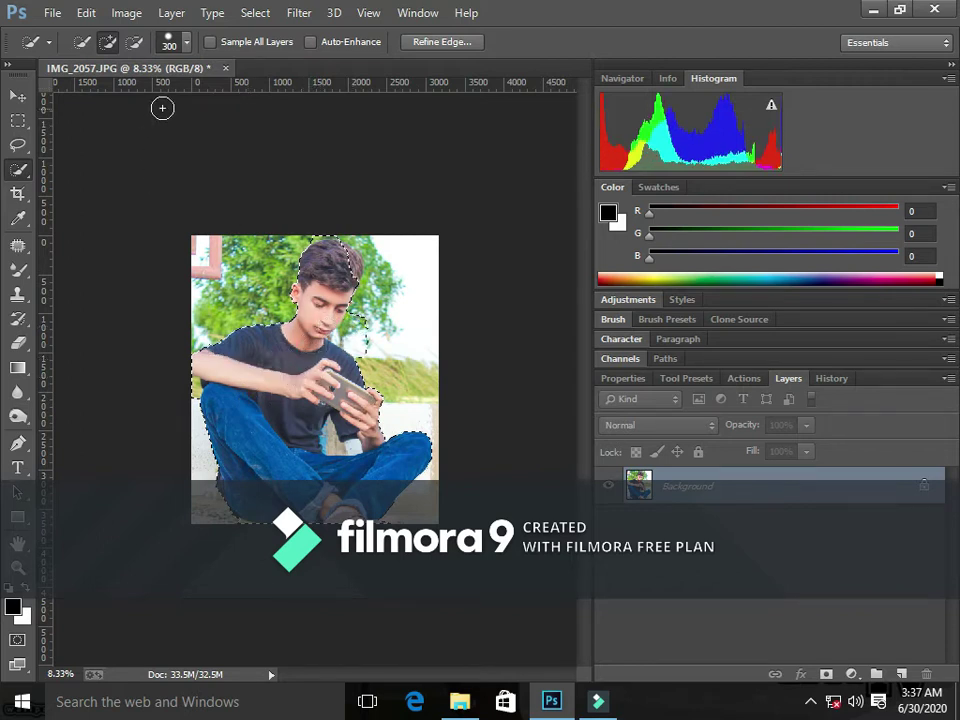
click(134, 41)
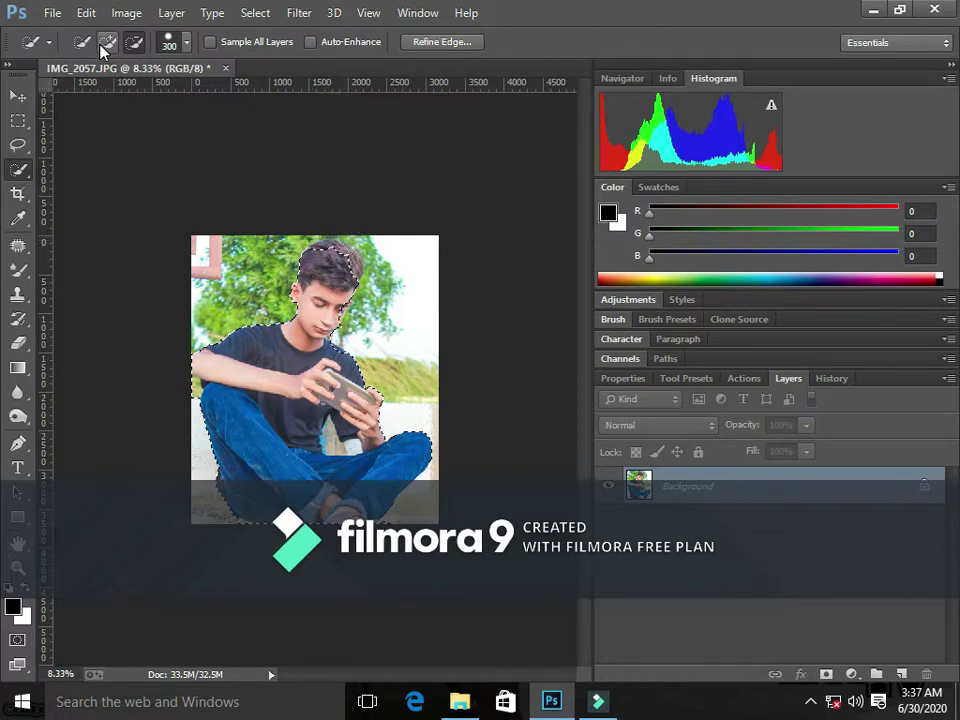
Zoom in and add the top and right side of the boy's hair to the selection.
key(ctrl+plus)
key(ctrl+plus)
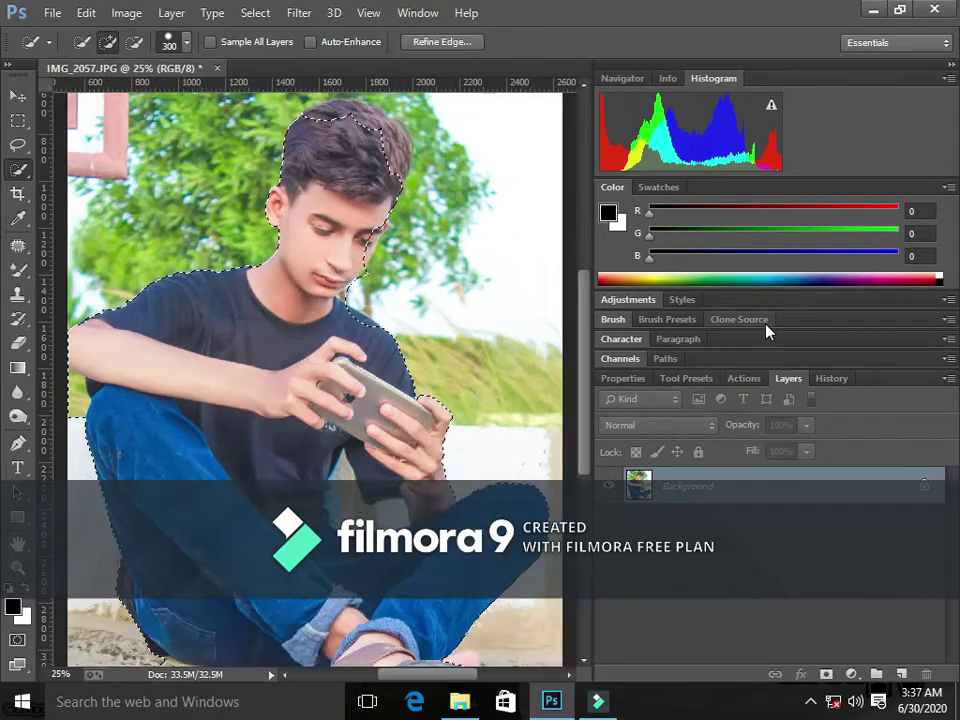
key(ctrl+plus)
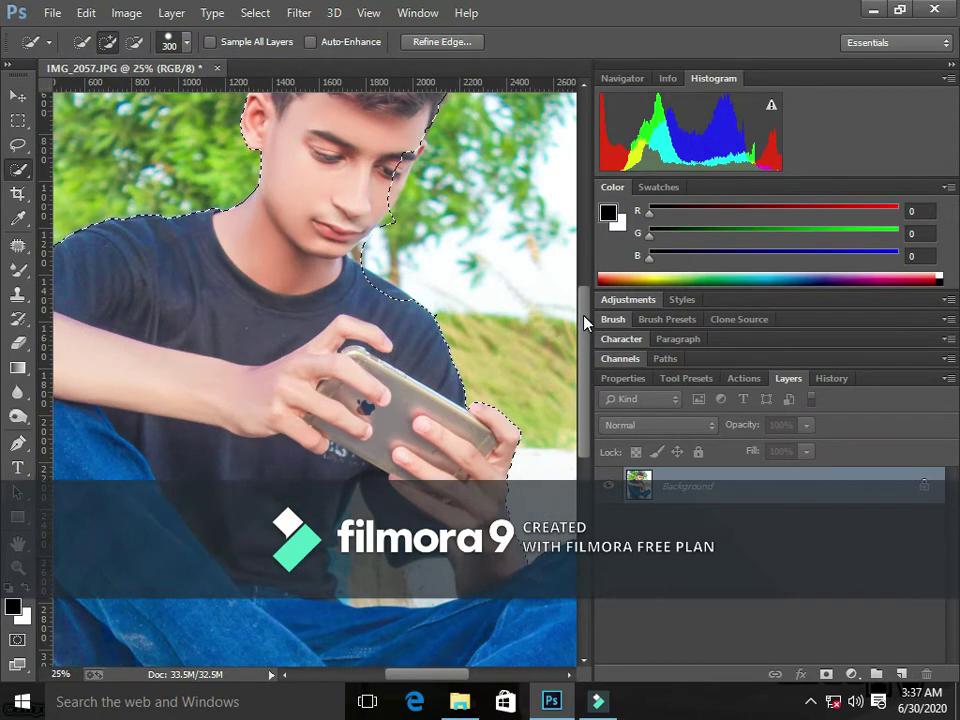
drag(583, 321, 585, 240)
key(bracketleft)
key(bracketleft)
key(bracketleft)
key(bracketright)
key(bracketright)
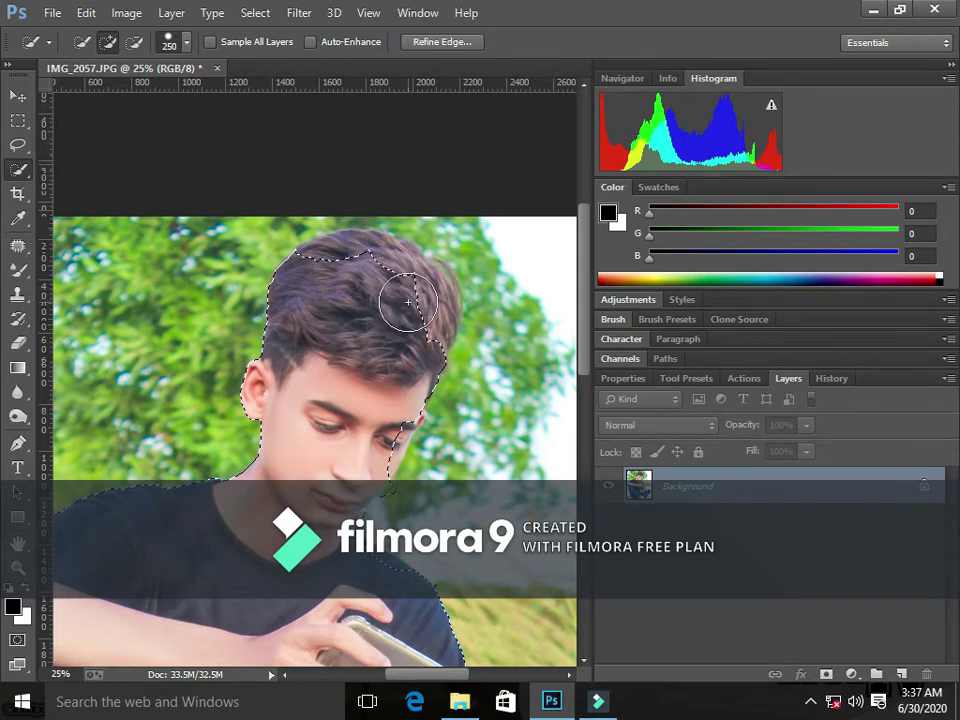
click(413, 313)
drag(428, 323, 470, 320)
mouse_move(364, 274)
mouse_down()
mouse_move(398, 278)
mouse_move(326, 257)
mouse_up()
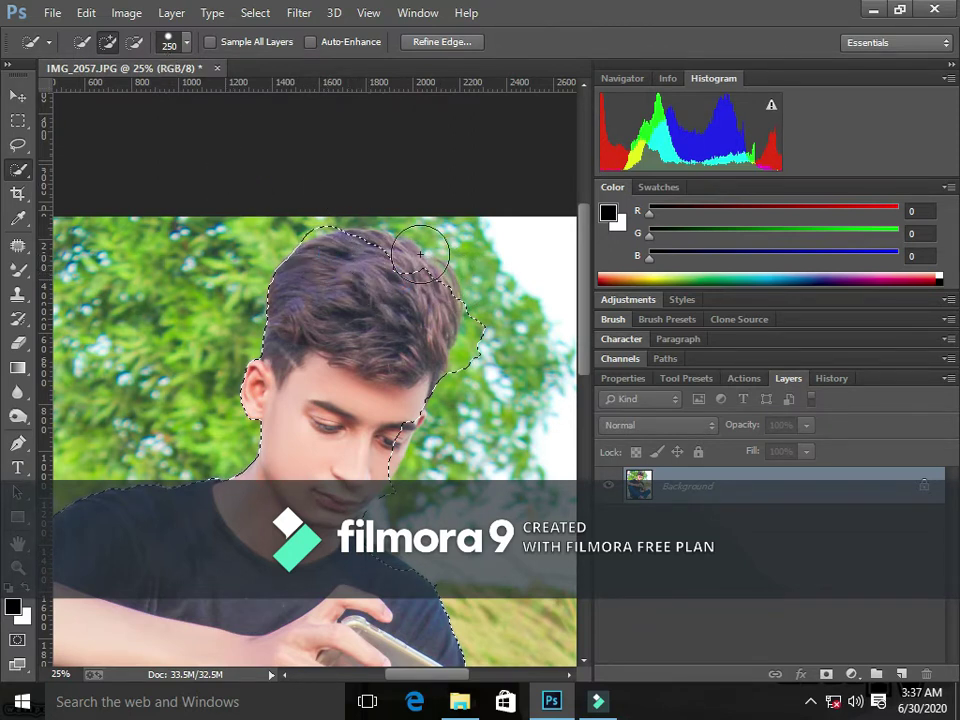
mouse_move(425, 300)
mouse_down()
mouse_move(398, 242)
mouse_move(371, 241)
mouse_up()
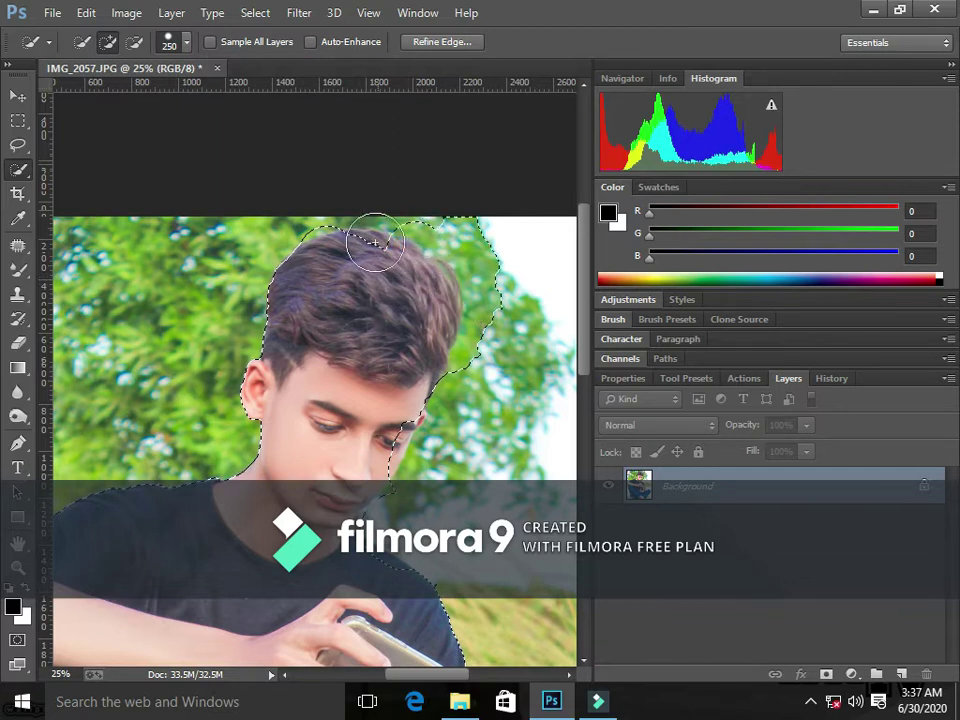
Subtract the background beside the hair, add the cheek edge, then zoom out.
click(141, 45)
key(bracketleft)
key(bracketleft)
key(bracketleft)
mouse_move(454, 208)
mouse_down()
mouse_move(477, 283)
mouse_move(452, 365)
mouse_up()
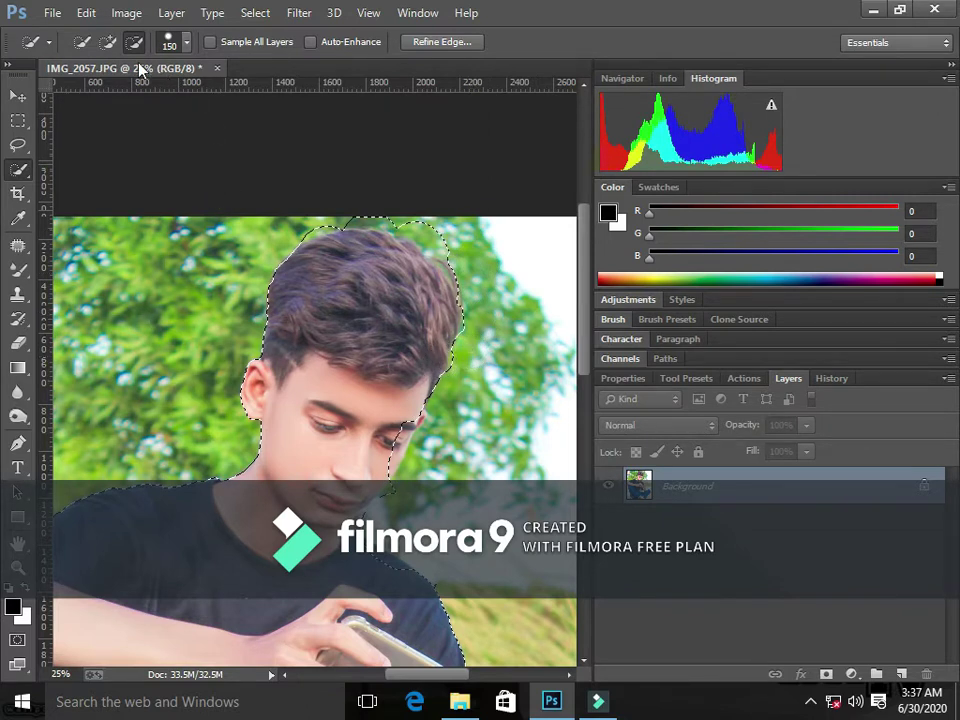
click(107, 41)
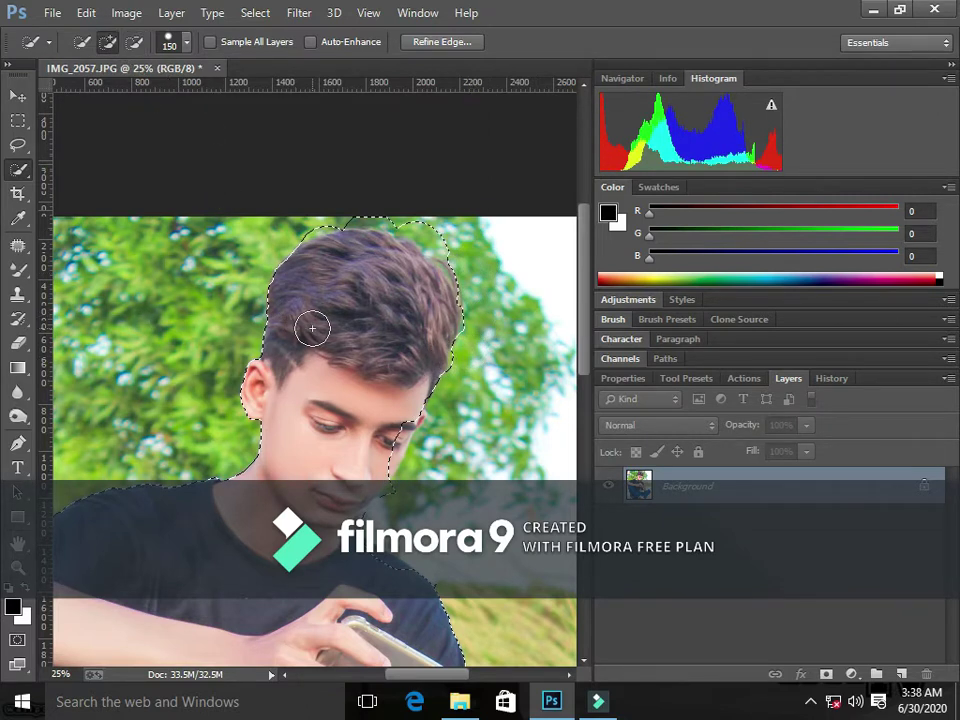
mouse_move(413, 381)
mouse_down()
mouse_move(391, 466)
mouse_move(418, 401)
mouse_move(414, 440)
mouse_move(388, 501)
mouse_up()
key(bracketleft)
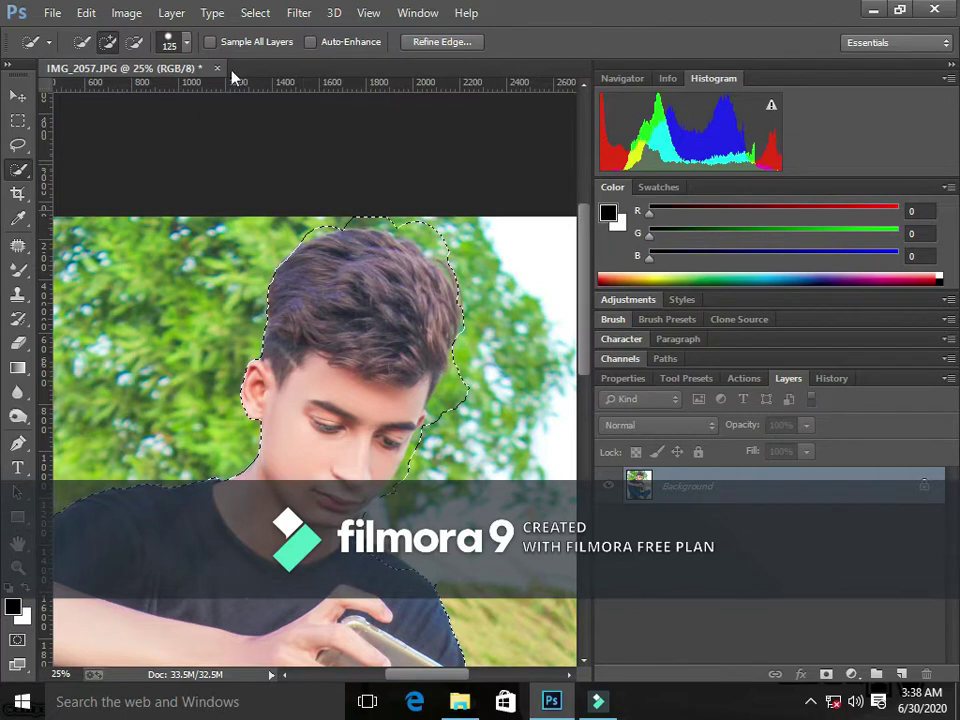
key(alt)
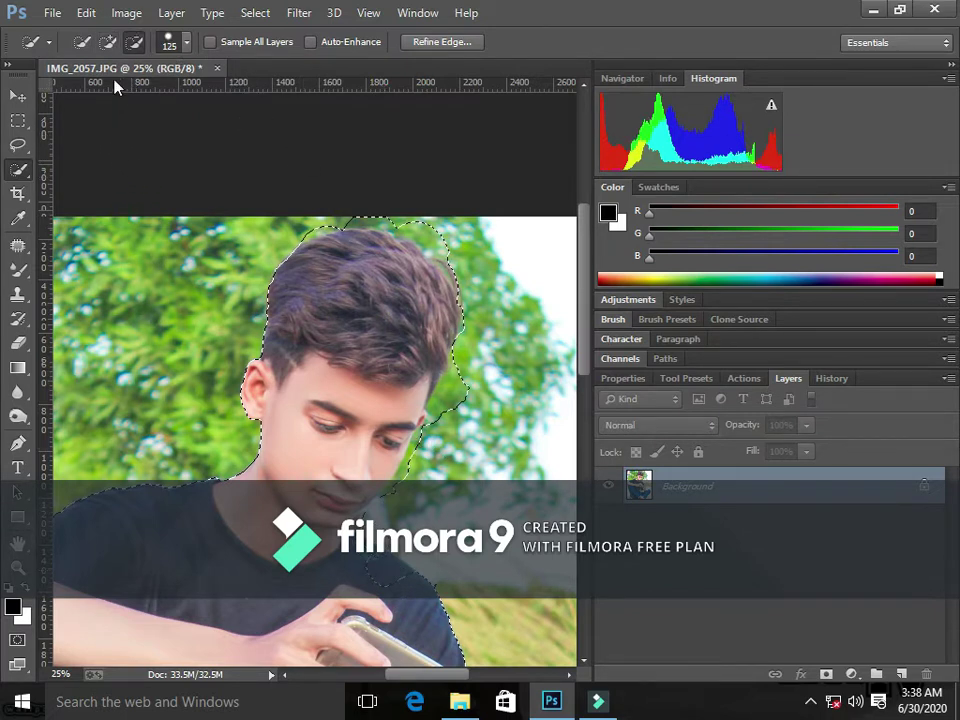
click(110, 50)
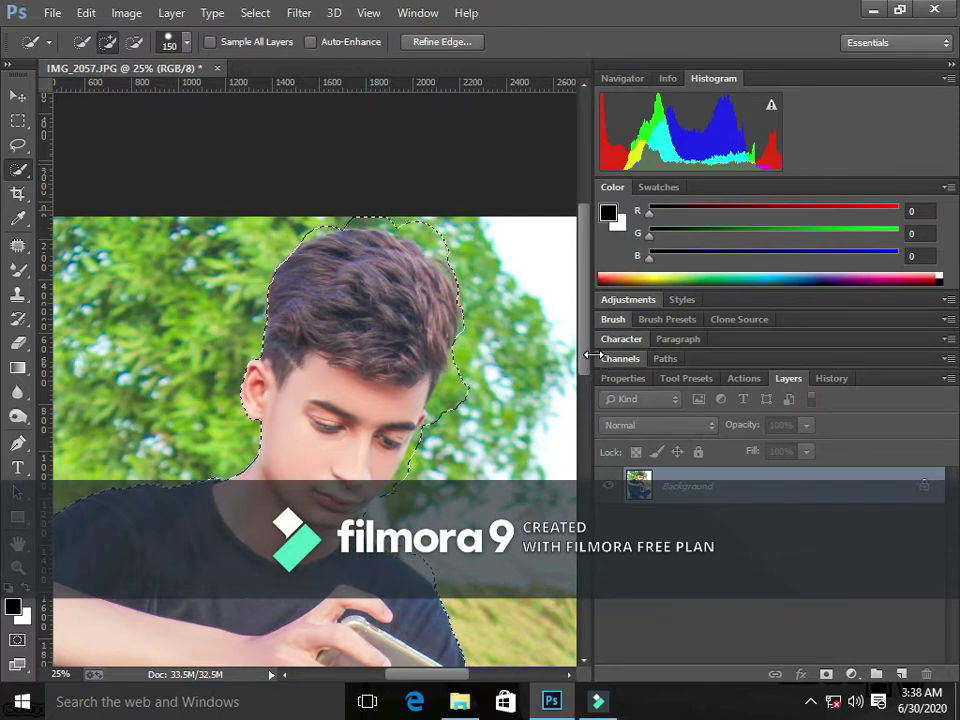
drag(592, 345, 581, 476)
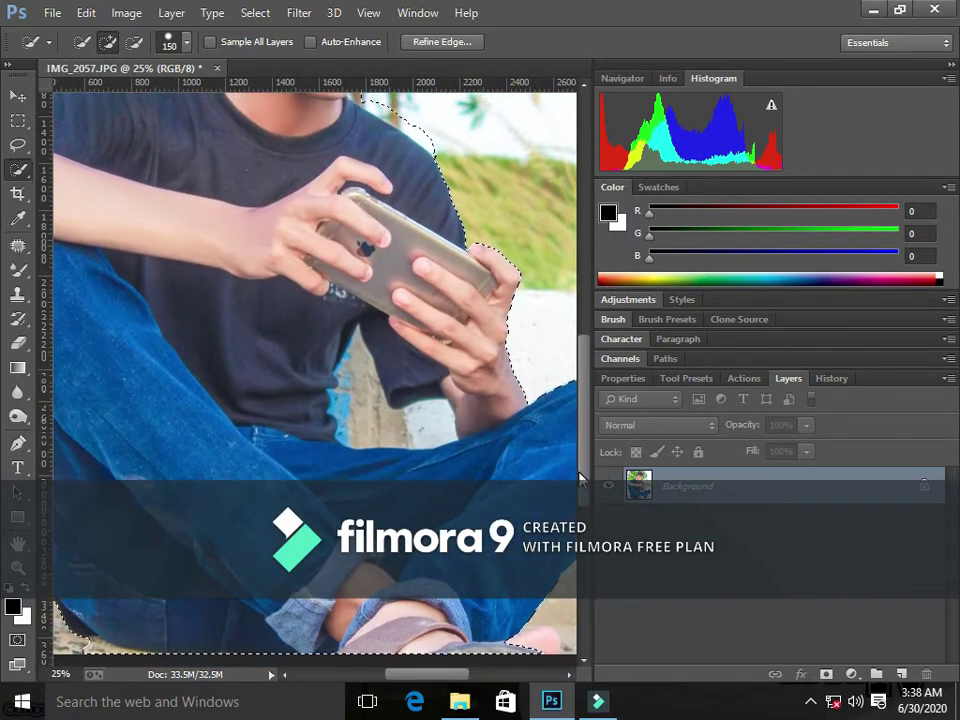
key(ctrl+minus)
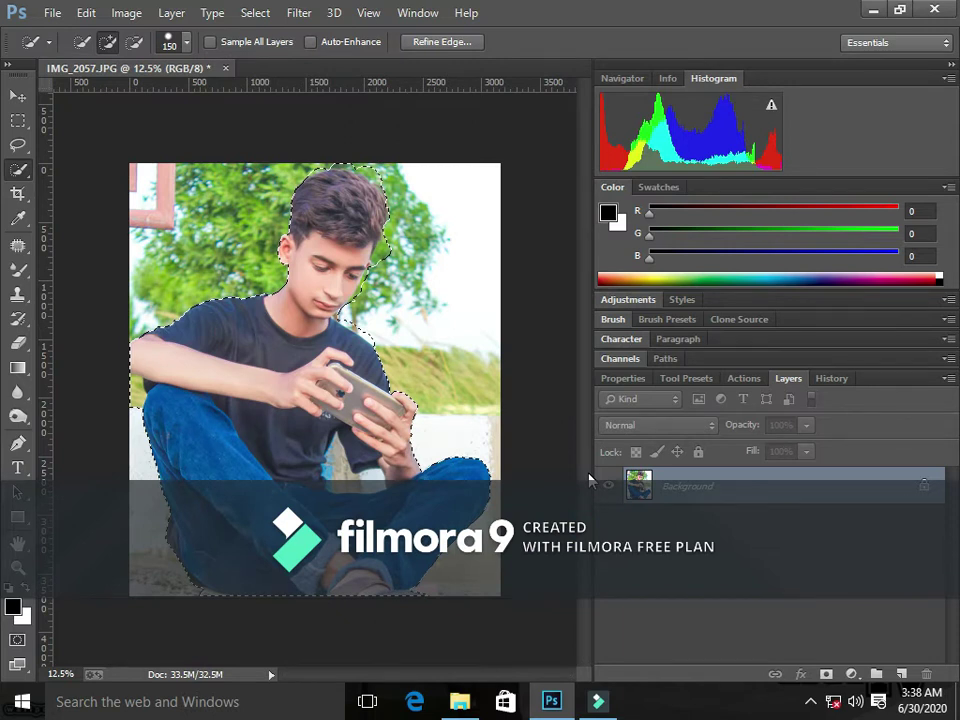
Copy the selected boy onto Layer 1 and hide the Background so he appears on transparency.
key(ctrl+plus)
key(ctrl+minus)
key(ctrl+j)
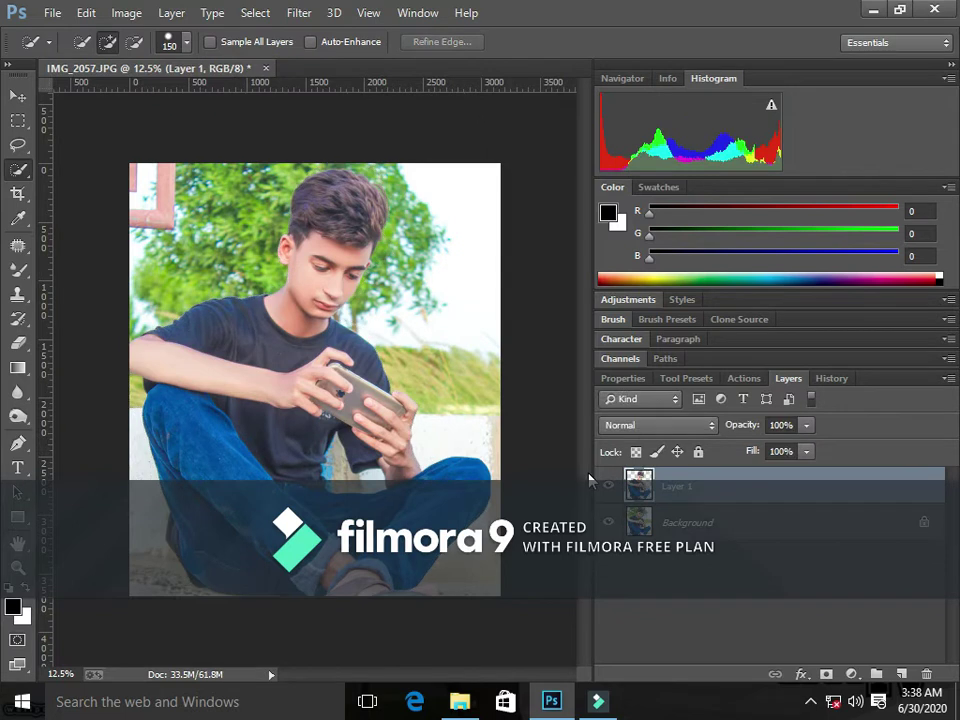
click(609, 521)
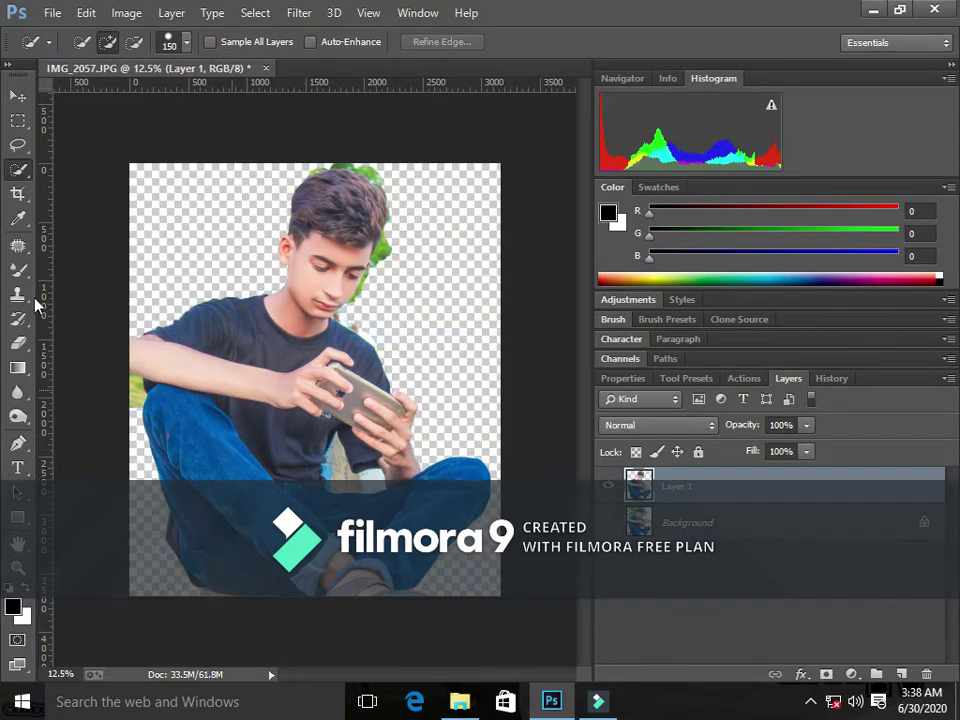
click(18, 343)
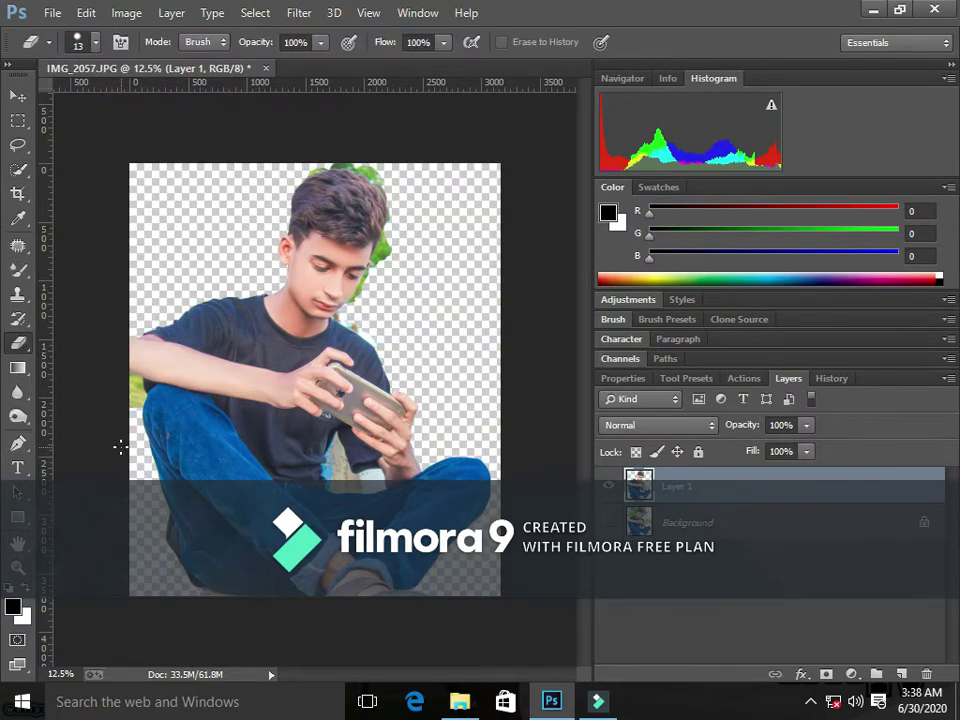
key(ctrl+plus)
key(ctrl+plus)
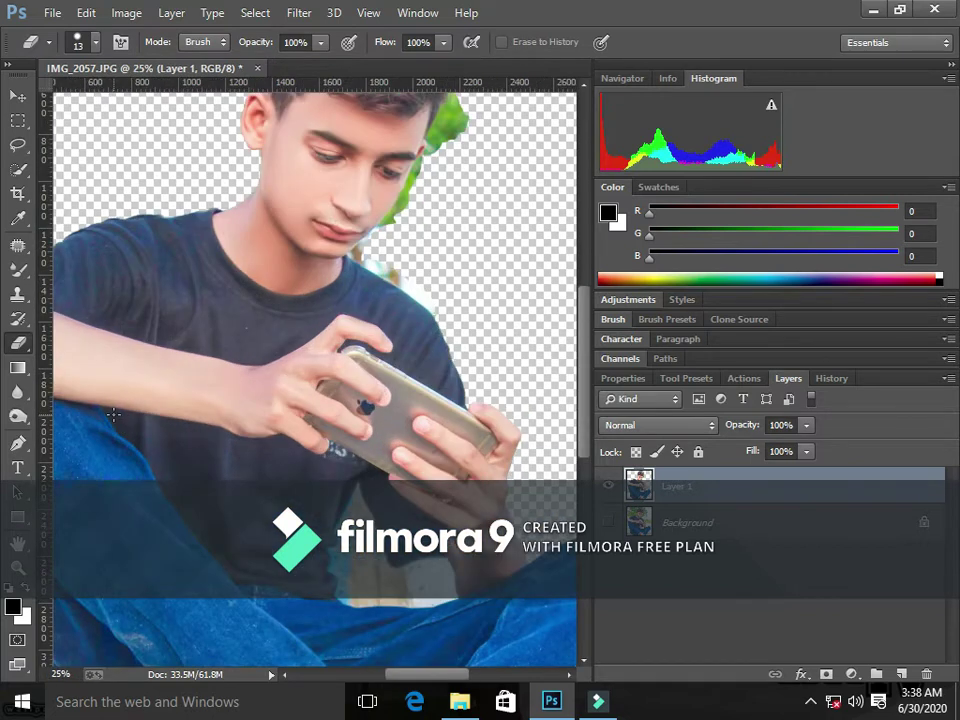
Erase the green patch and fringe along the image's left edge, resizing the eraser as needed.
mouse_move(418, 674)
mouse_down()
mouse_move(317, 671)
mouse_move(369, 667)
mouse_up()
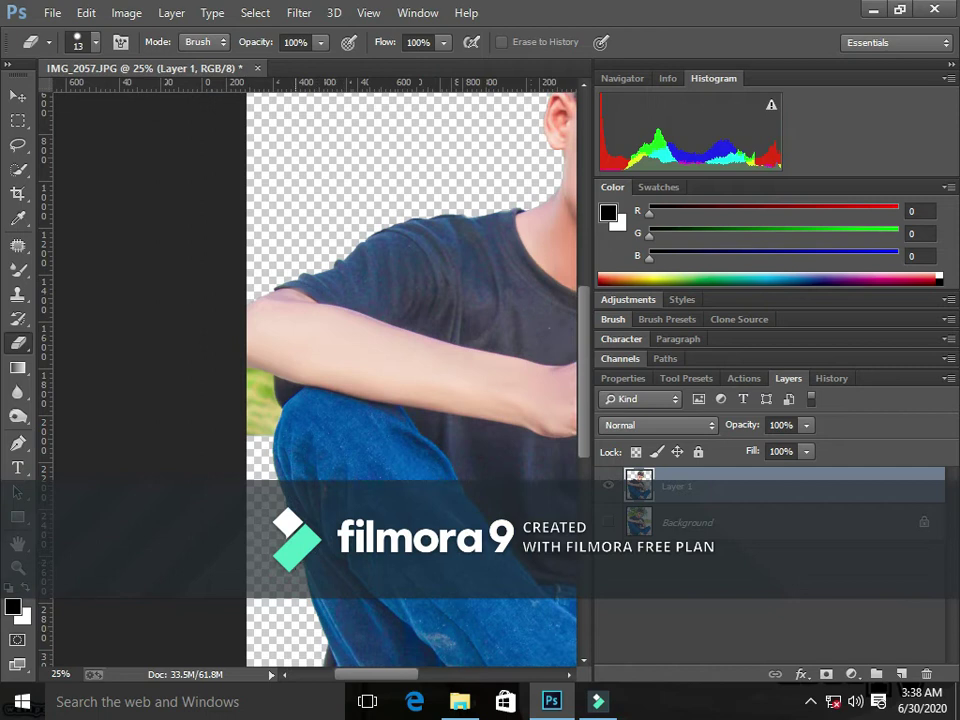
key(bracketright)
key(bracketright)
key(bracketright)
drag(258, 415, 272, 420)
key(bracketleft)
key(bracketleft)
key(bracketleft)
key(ctrl+z)
key(bracketright)
key(bracketright)
drag(247, 377, 262, 420)
key(bracketleft)
key(bracketleft)
key(bracketleft)
Erase leftover background by the shirt edge and under the arm, then zoom out to check.
scroll(255, 383, up, 2)
scroll(250, 380, up, 1)
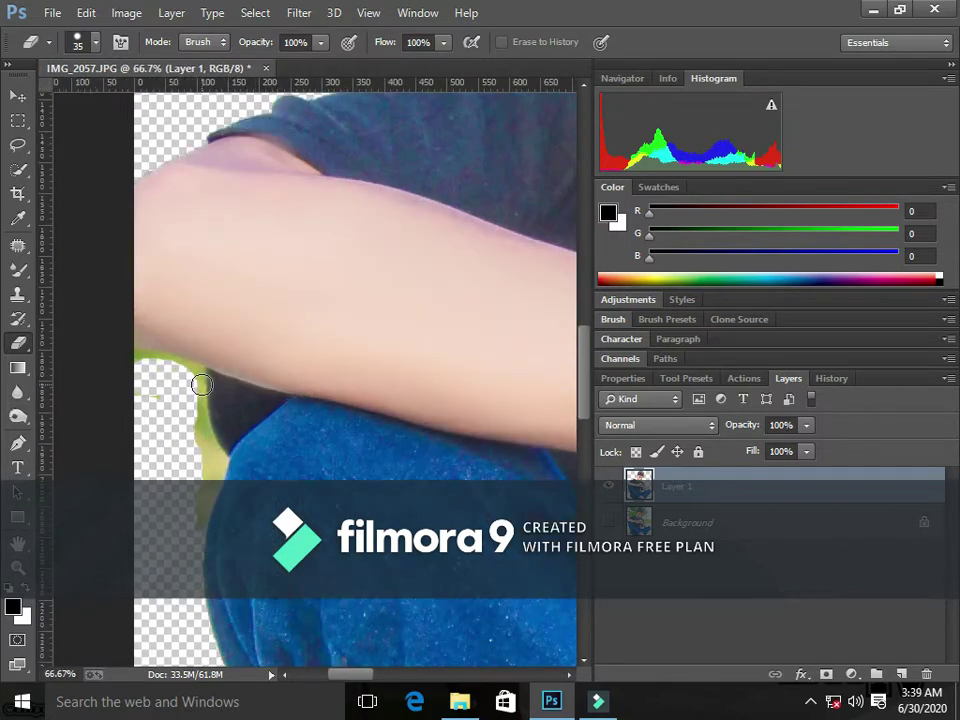
drag(199, 383, 197, 520)
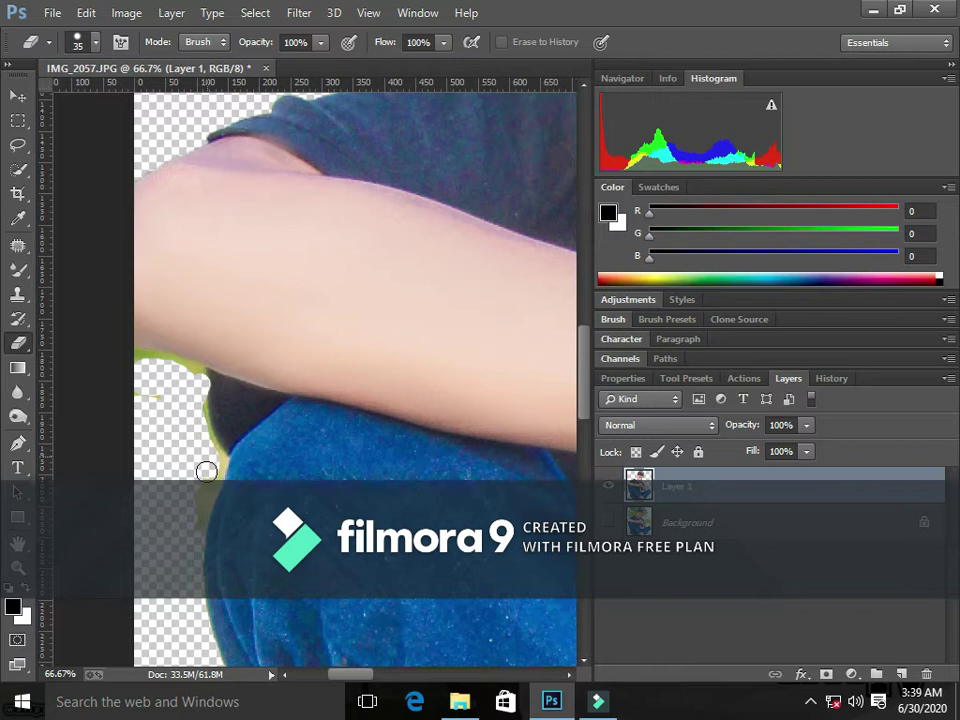
key(bracketleft)
key(bracketleft)
key(bracketleft)
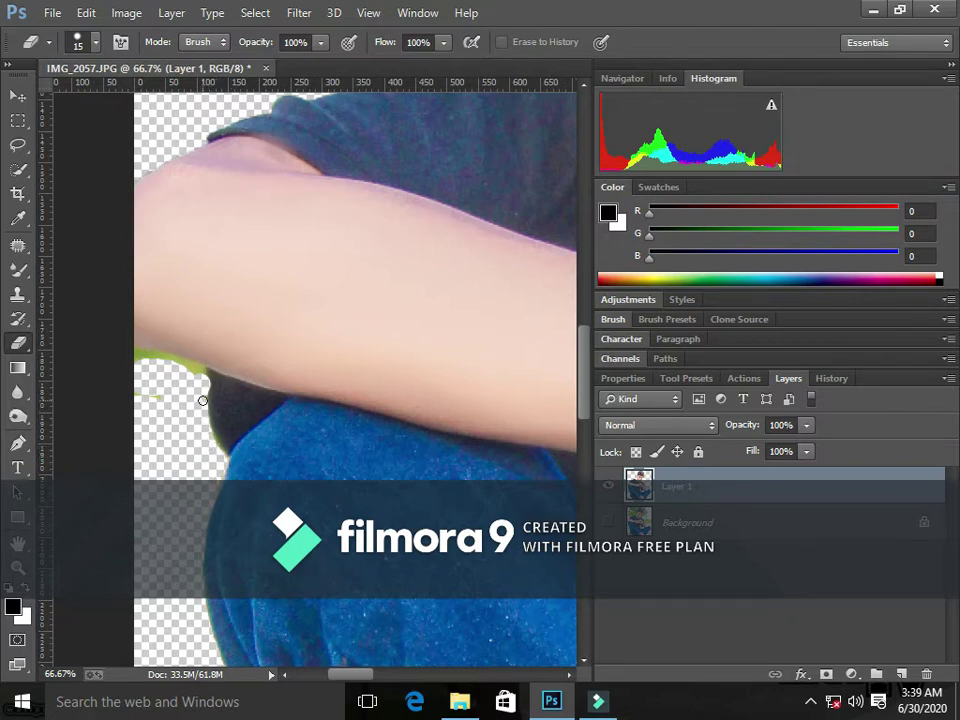
key(bracketright)
key(bracketleft)
key(bracketleft)
key(bracketleft)
key(bracketright)
key(bracketright)
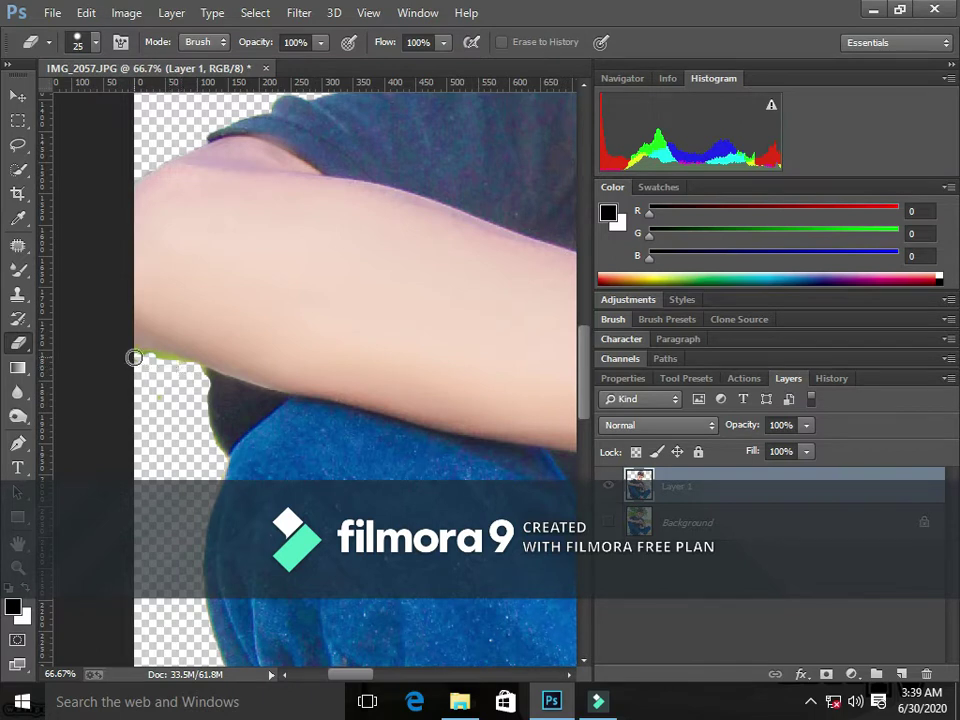
drag(134, 357, 179, 368)
key(ctrl+minus)
key(ctrl+minus)
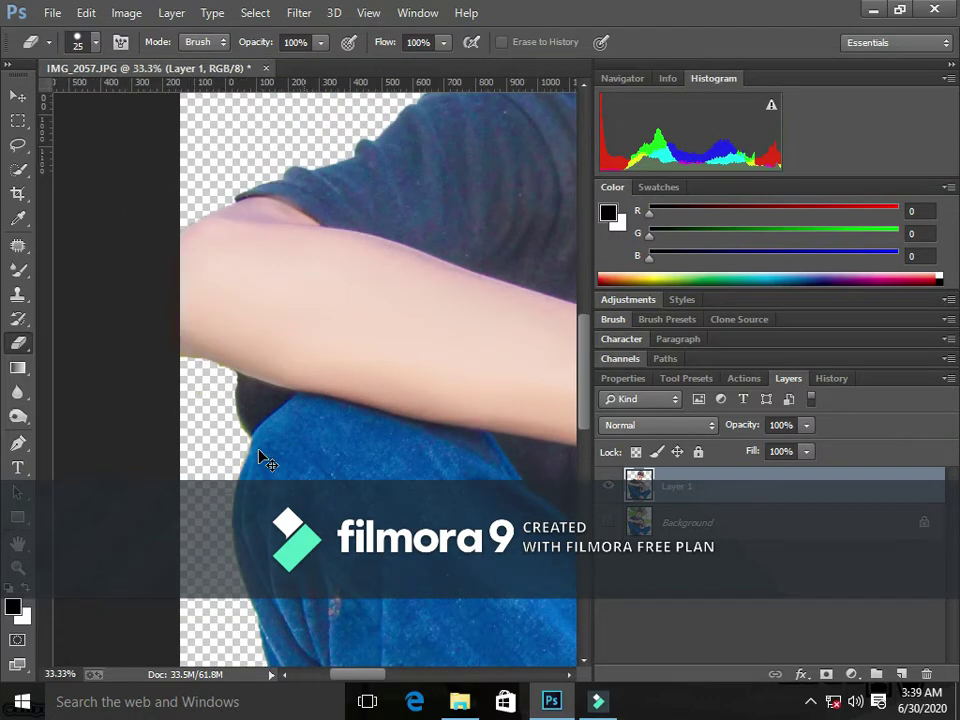
key(ctrl+minus)
key(ctrl+minus)
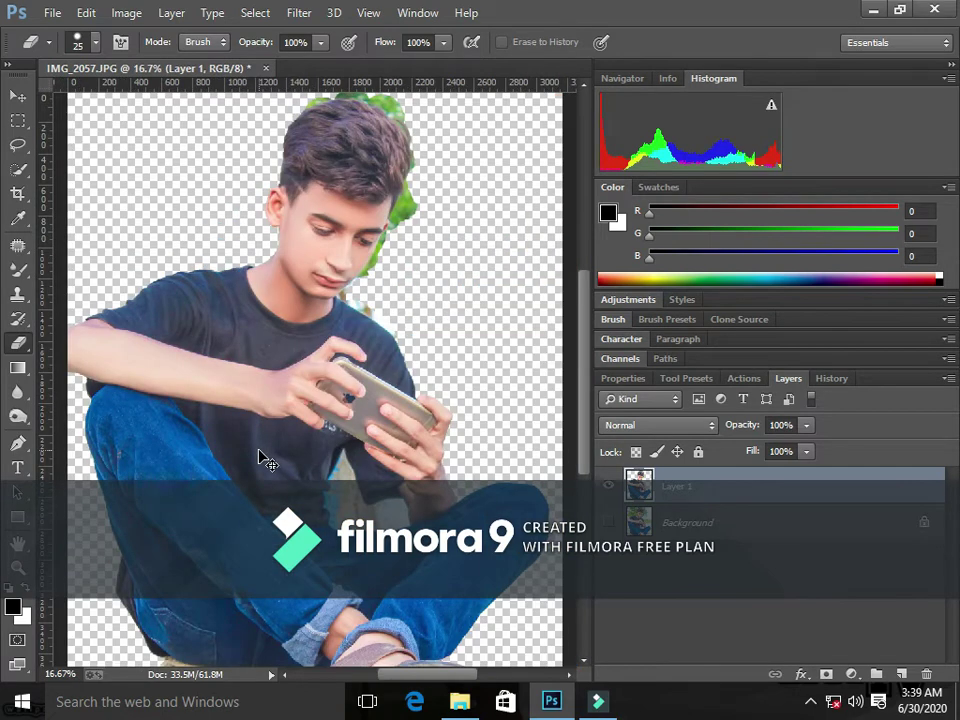
key(ctrl+minus)
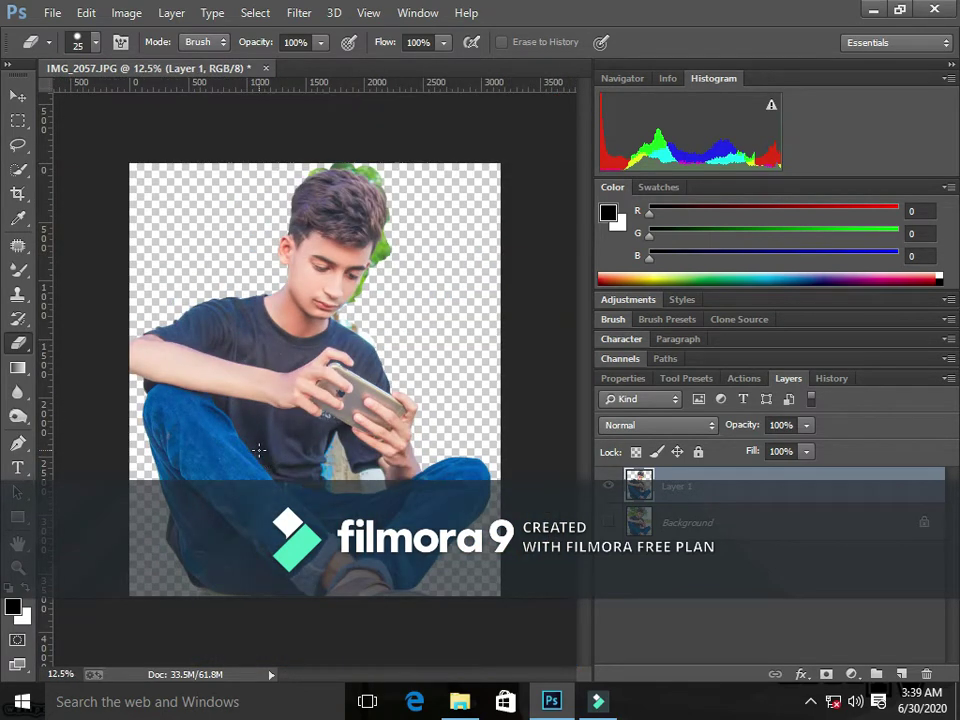
Zoom in on the boy's jeans and size the eraser brush for the bottom edge.
key(ctrl+plus)
key(ctrl+plus)
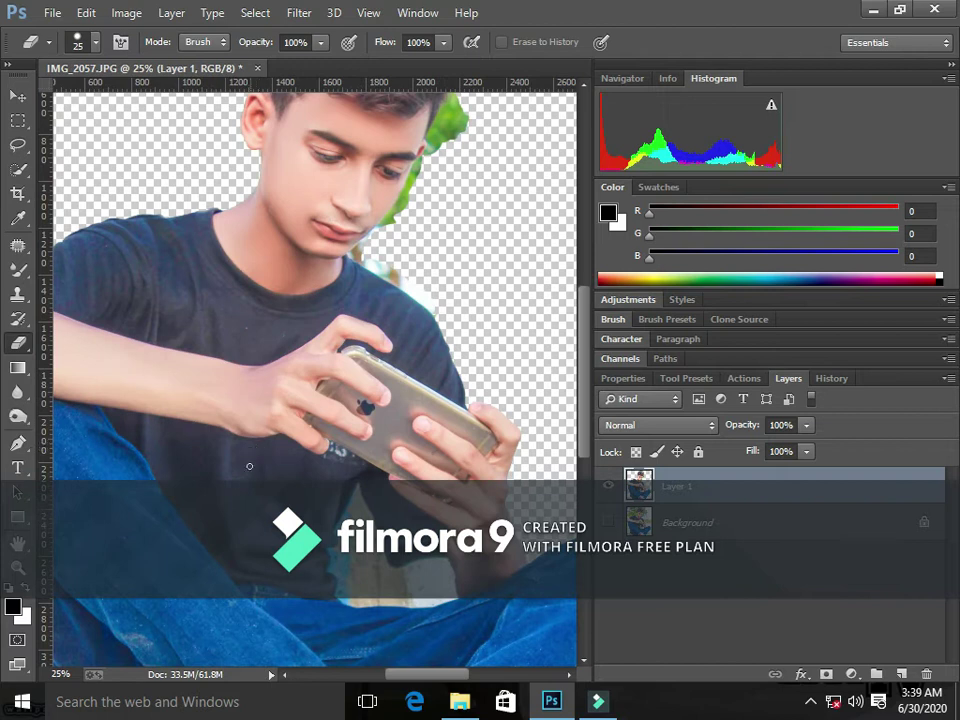
scroll(573, 314, down, 1)
scroll(575, 360, down, 4)
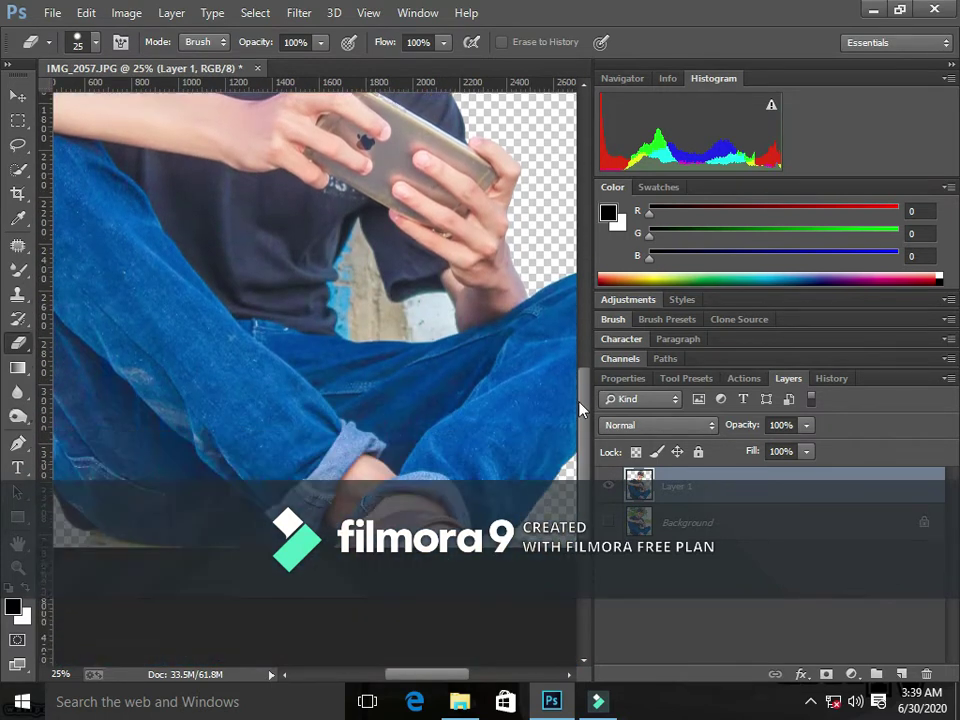
scroll(570, 410, down, 1)
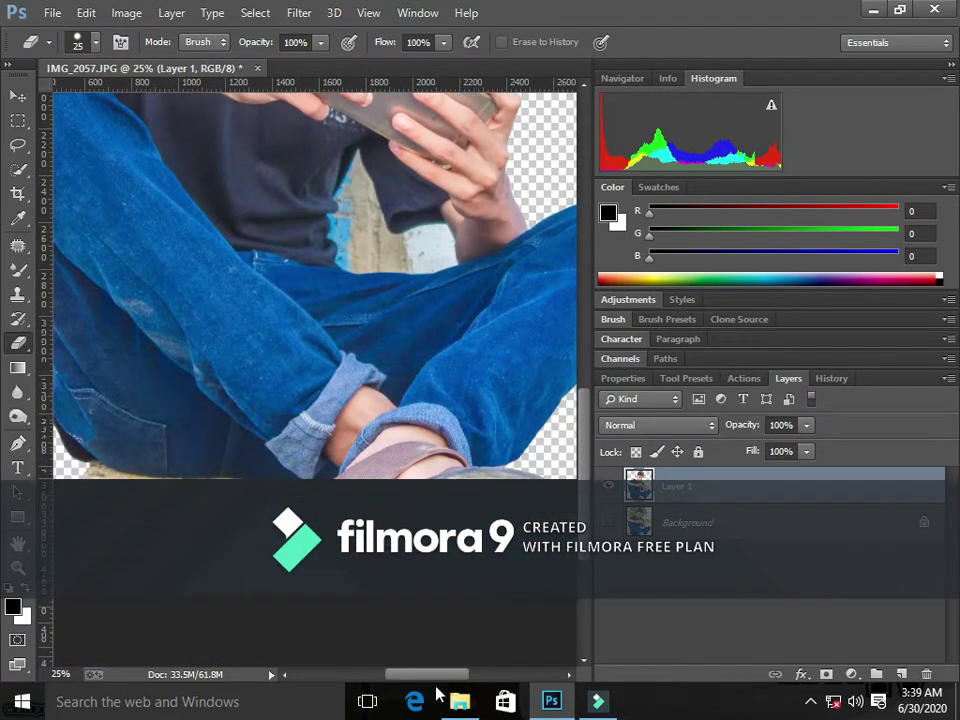
drag(432, 674, 406, 676)
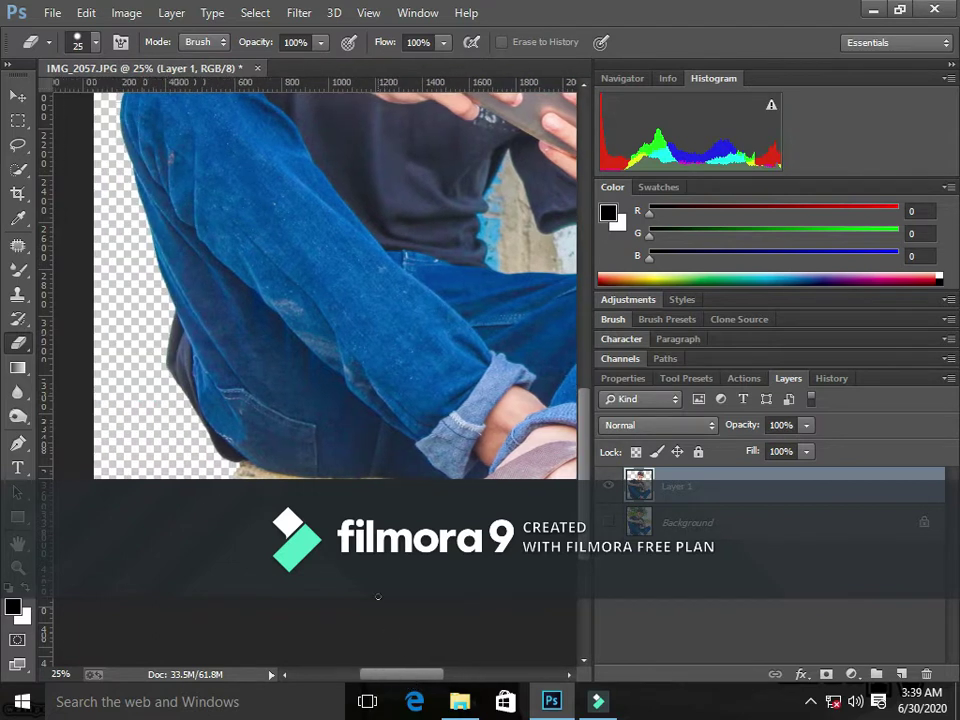
key(bracketright)
key(bracketright)
key(bracketleft)
key(bracketleft)
key(bracketright)
Erase the dark strip along the bottom edge beneath the jeans with a smaller eraser.
scroll(255, 475, up, 3)
scroll(253, 468, up, 3)
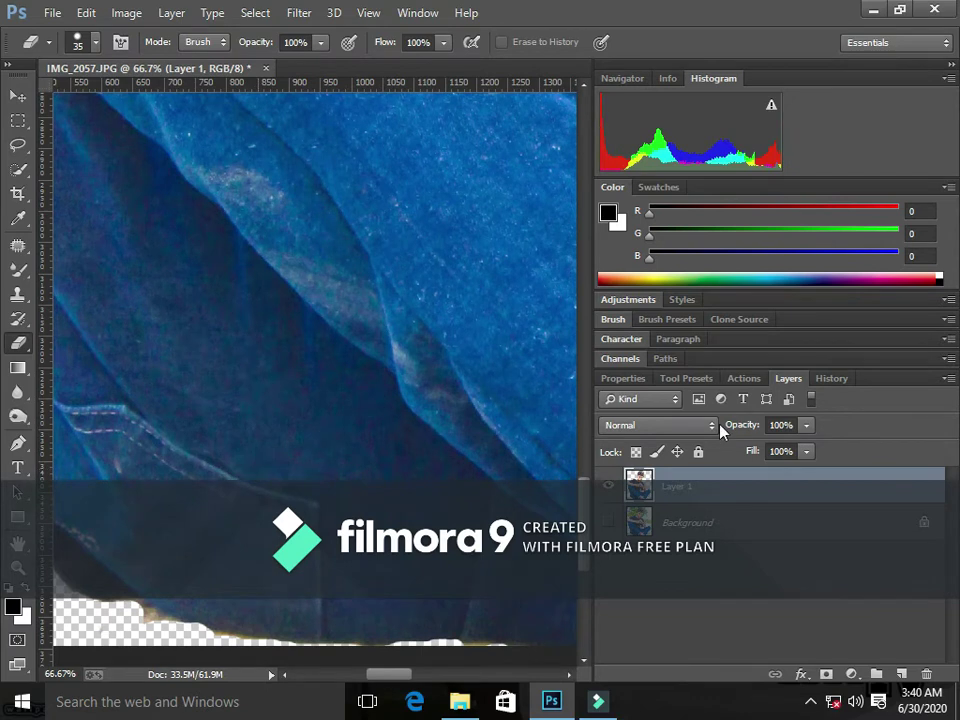
scroll(585, 497, down, 5)
key(bracketleft)
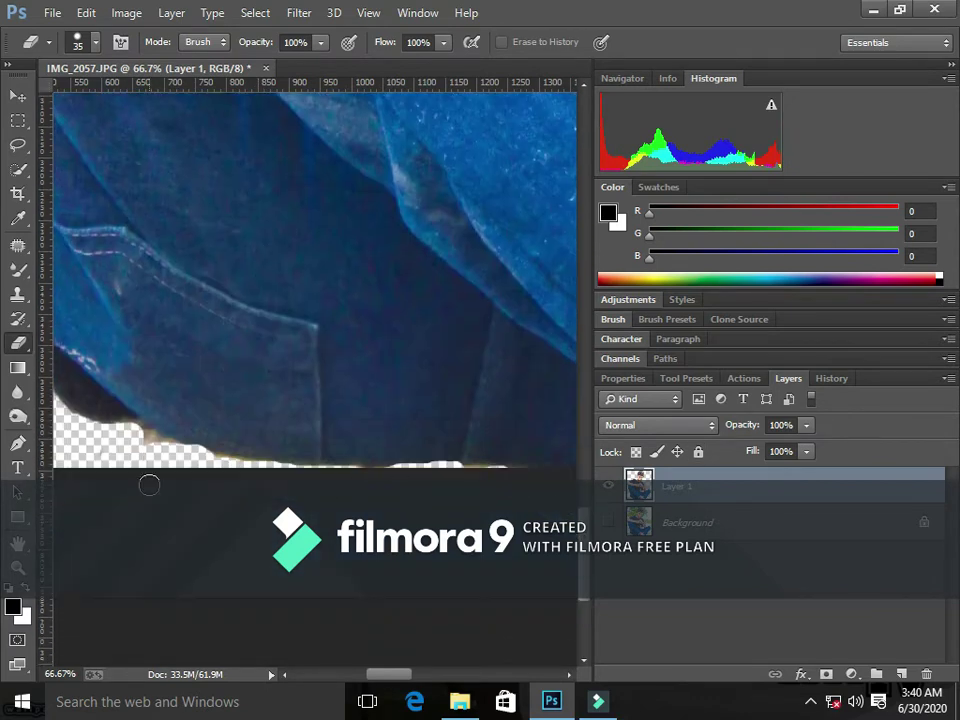
key(bracketleft)
drag(144, 431, 233, 468)
drag(480, 467, 501, 466)
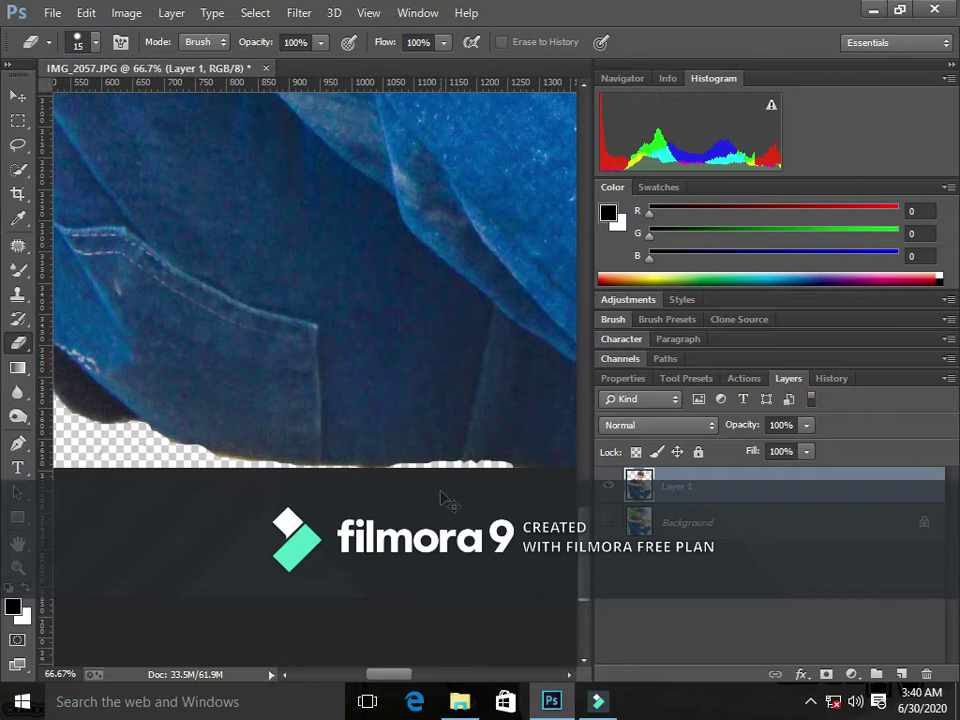
key(ctrl+minus)
key(ctrl+minus)
key(ctrl+minus)
key(ctrl+minus)
key(ctrl+plus)
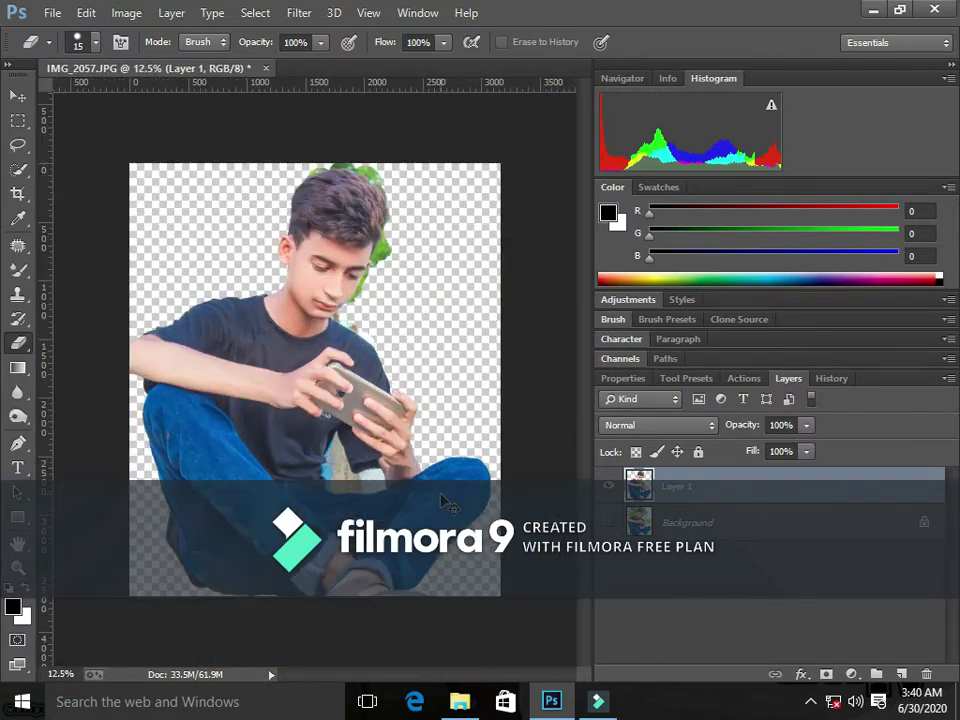
key(ctrl+plus)
key(ctrl+plus)
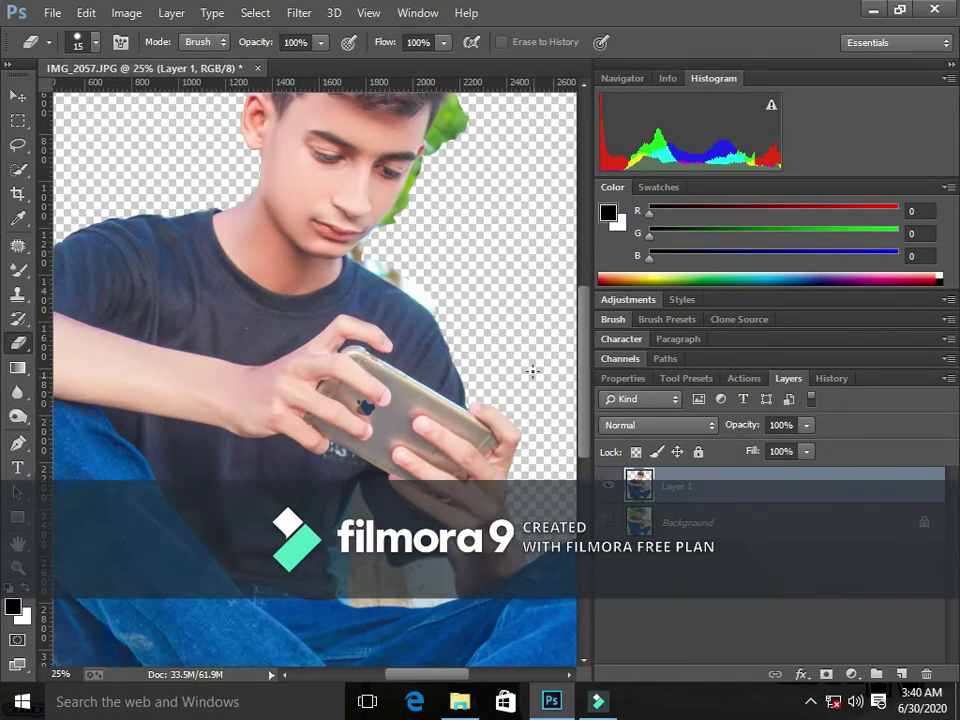
Zoom in on the boy's hair and size the eraser for the hairline.
drag(584, 393, 538, 280)
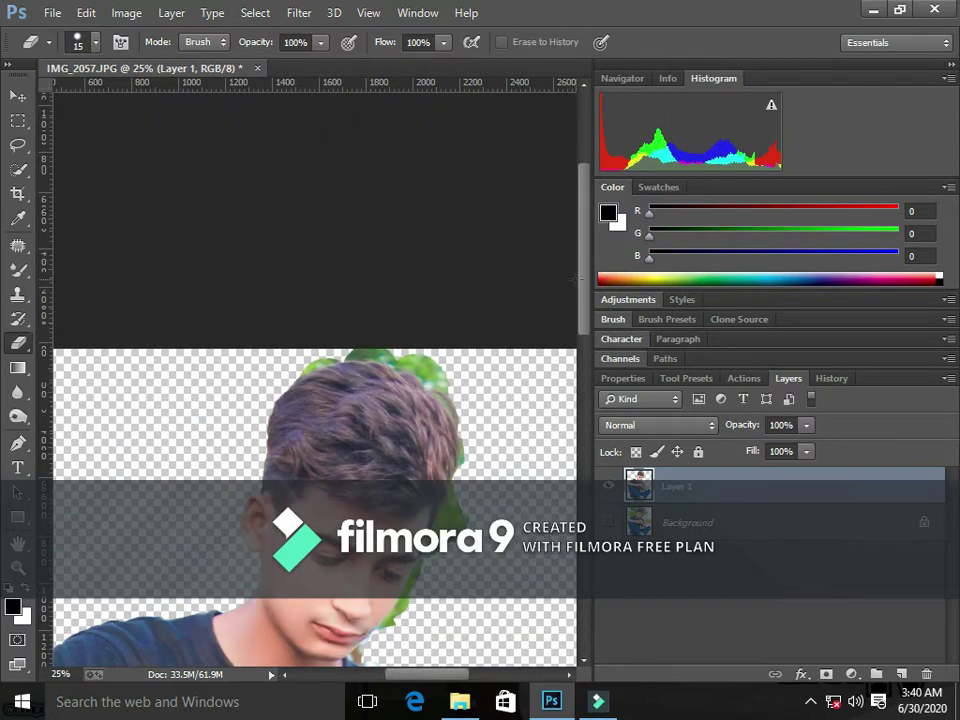
key(bracketright)
key(bracketright)
key(bracketright)
key(bracketleft)
key(bracketleft)
key(bracketleft)
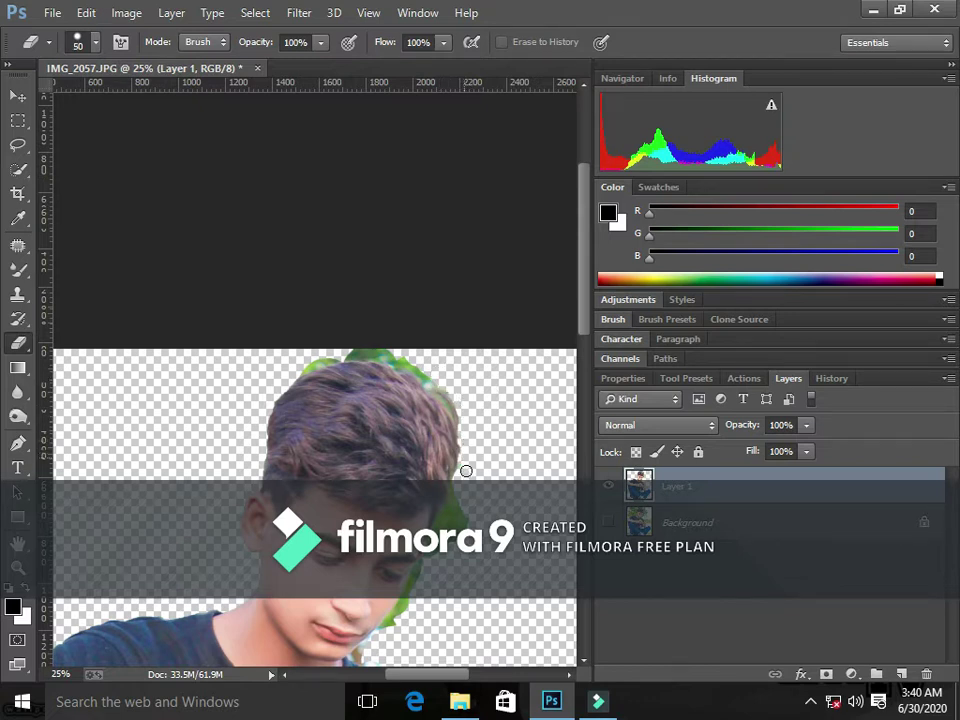
key(bracketright)
key(bracketright)
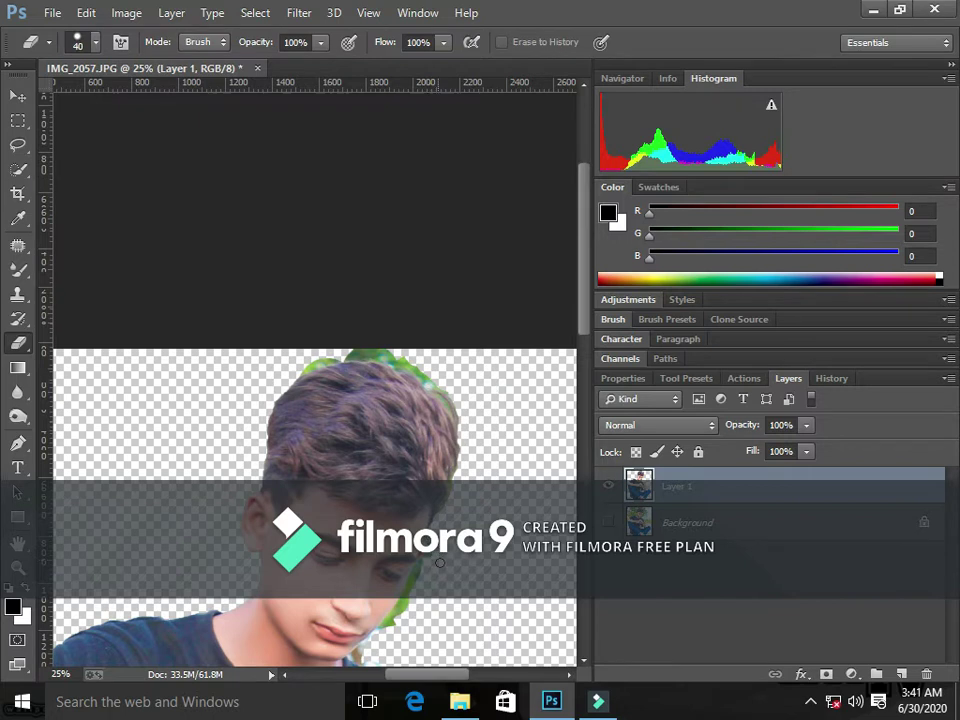
key(ctrl+plus)
key(ctrl+plus)
key(ctrl+plus)
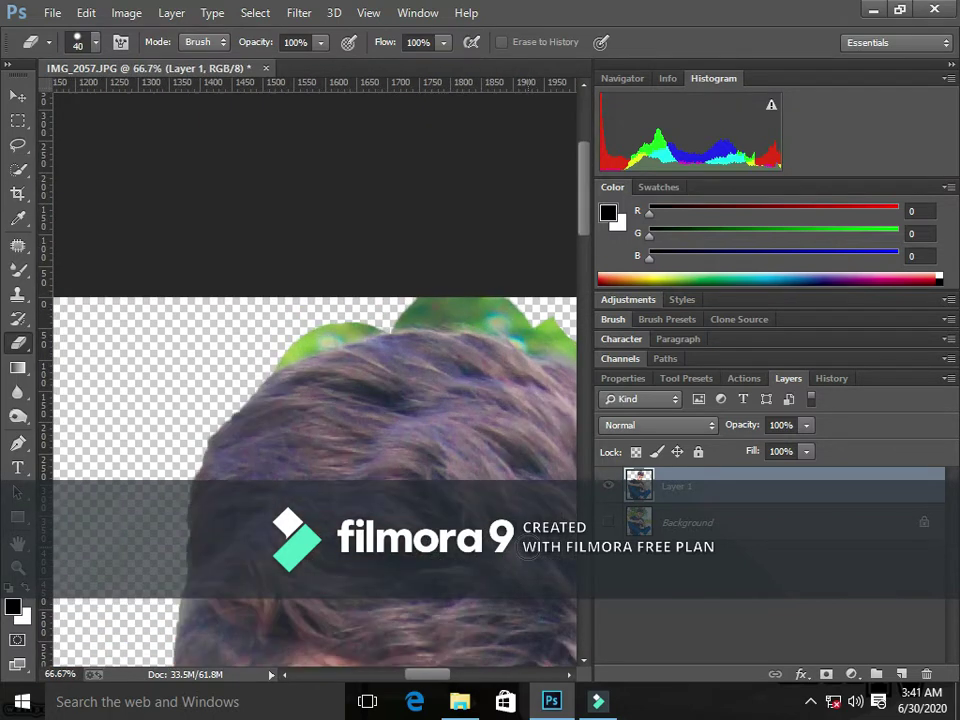
key(bracketright)
key(bracketright)
key(bracketright)
key(bracketleft)
key(bracketleft)
key(bracketleft)
Erase the green fringe along the top of the hair, redoing two bad strokes.
mouse_move(291, 345)
mouse_down()
mouse_move(382, 316)
mouse_move(281, 347)
mouse_move(349, 319)
mouse_move(497, 309)
mouse_move(521, 319)
mouse_move(479, 316)
mouse_move(478, 328)
mouse_move(463, 304)
mouse_up()
key(ctrl+z)
mouse_move(266, 358)
mouse_down()
mouse_move(364, 319)
mouse_move(544, 315)
mouse_move(432, 300)
mouse_up()
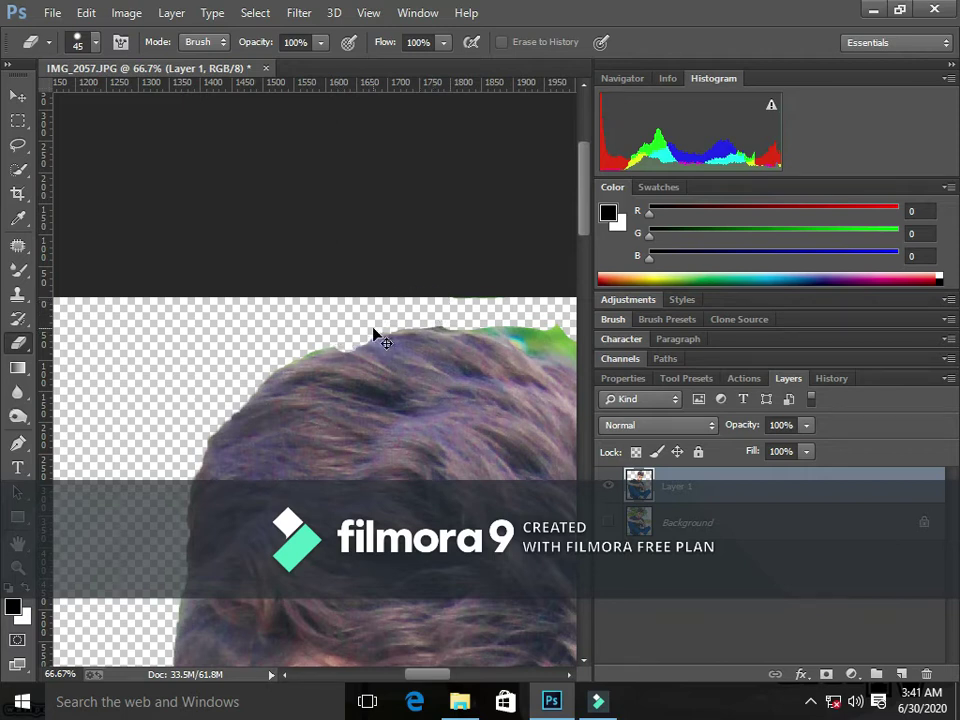
key(ctrl+z)
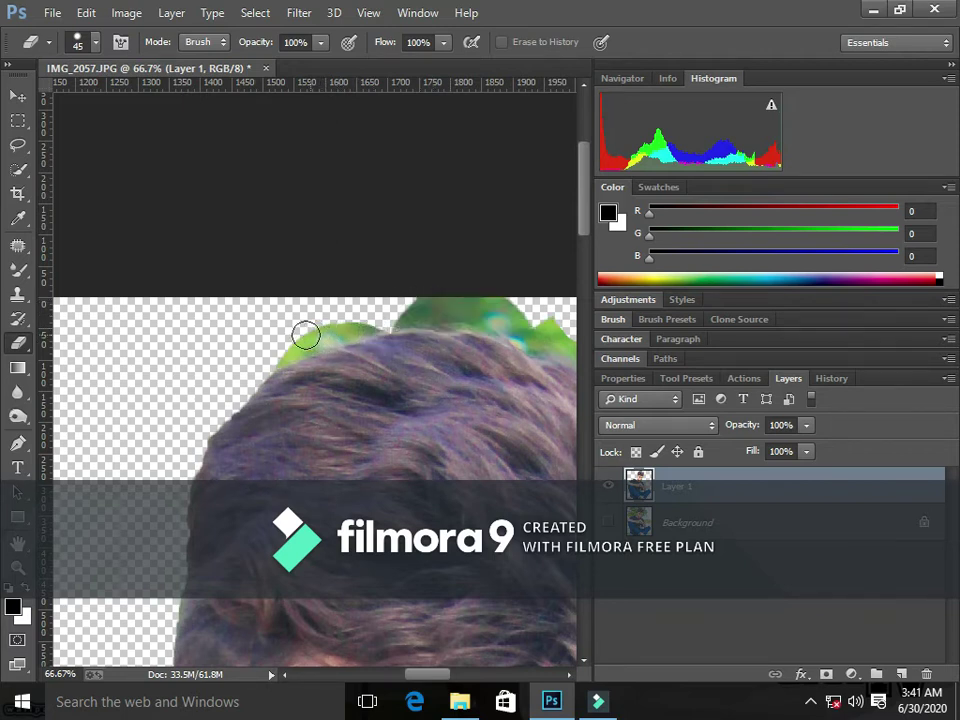
key(bracketright)
key(bracketright)
key(bracketright)
key(bracketleft)
key(bracketleft)
key(bracketleft)
mouse_move(339, 316)
mouse_down()
mouse_move(320, 338)
mouse_move(273, 334)
mouse_up()
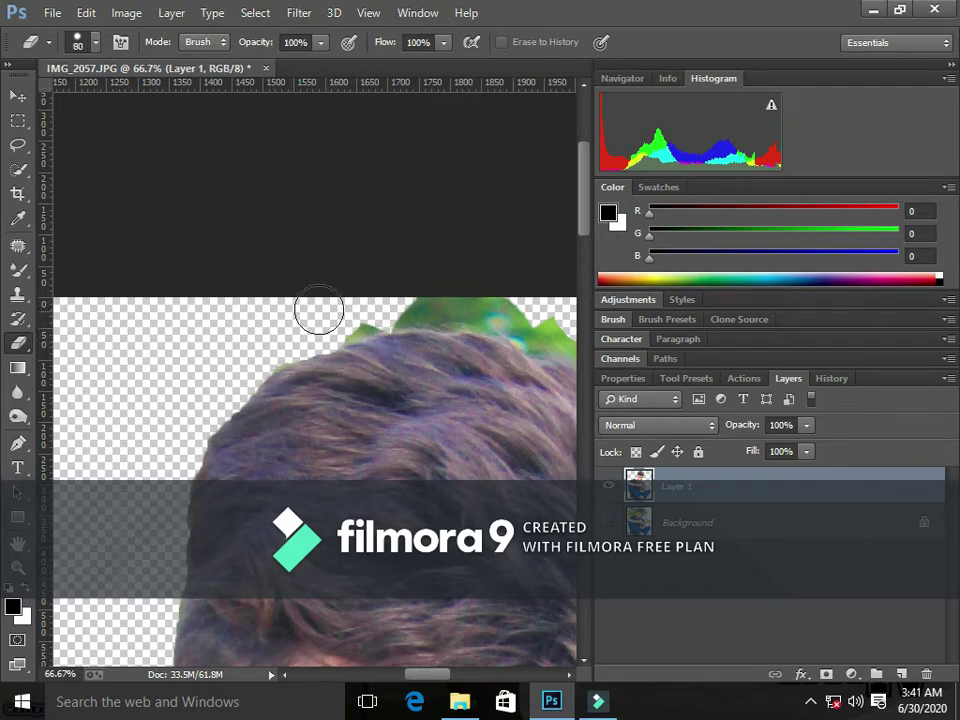
drag(362, 314, 343, 317)
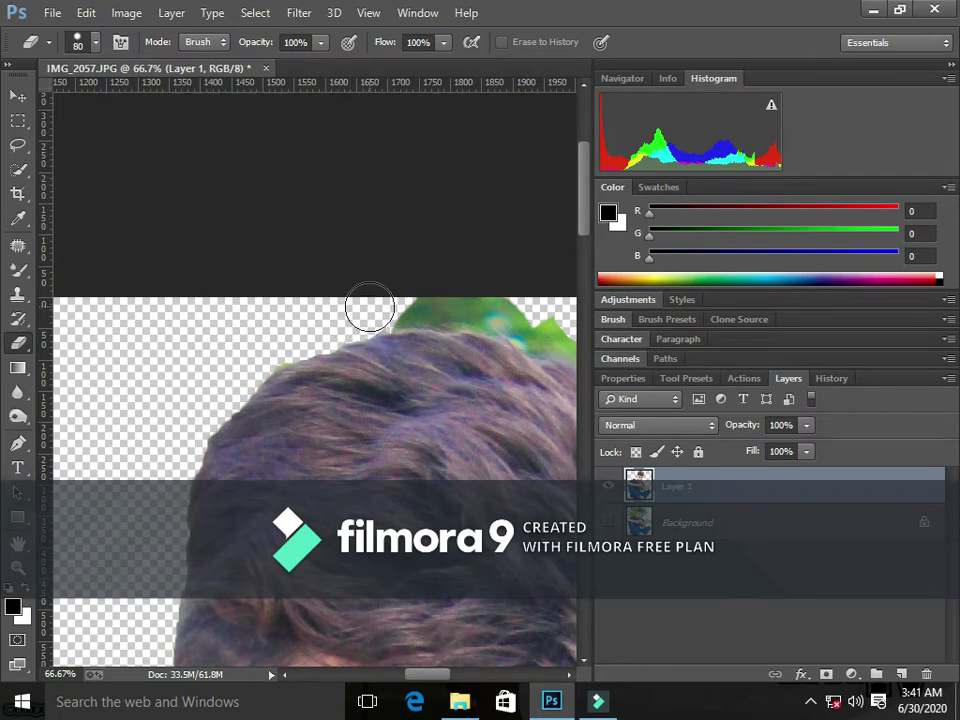
drag(377, 306, 489, 293)
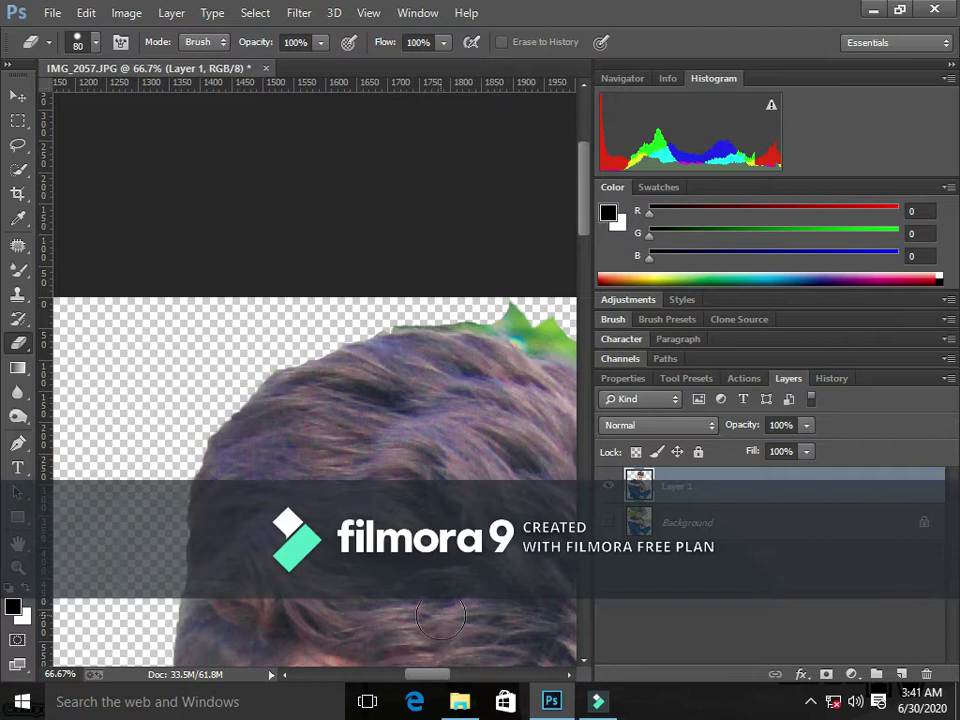
Clean the green spike and the fringe at the hair's right edge, then zoom out.
mouse_move(429, 675)
mouse_down()
mouse_move(461, 675)
mouse_move(441, 677)
mouse_up()
key(bracketleft)
key(bracketleft)
key(bracketleft)
key(bracketleft)
key(bracketleft)
key(bracketleft)
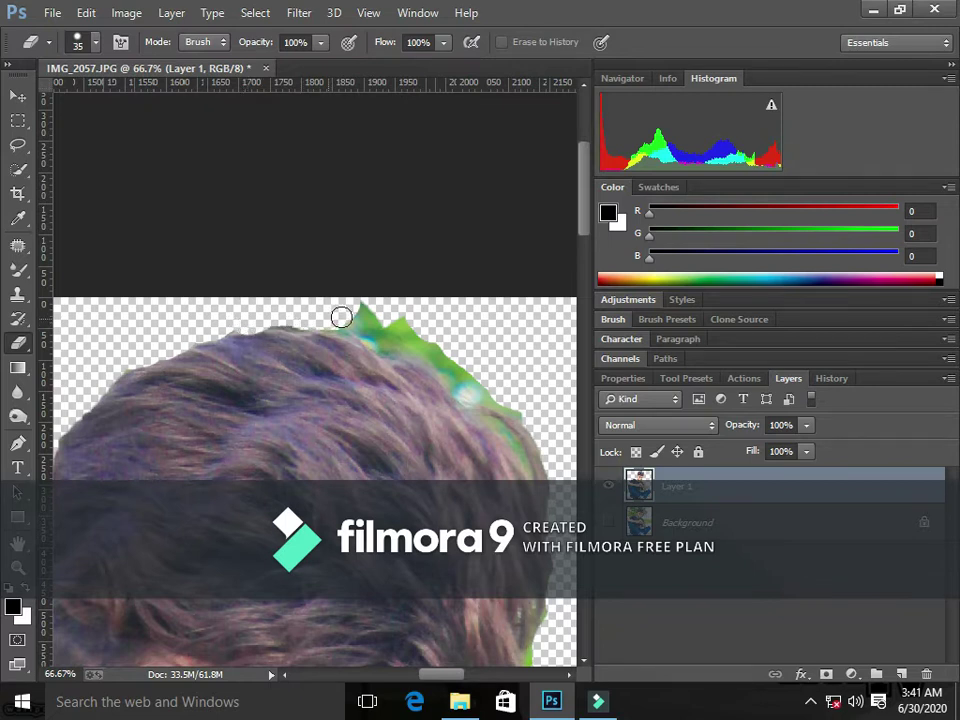
key(bracketright)
key(bracketright)
mouse_move(373, 326)
mouse_down()
mouse_move(407, 334)
mouse_move(392, 341)
mouse_up()
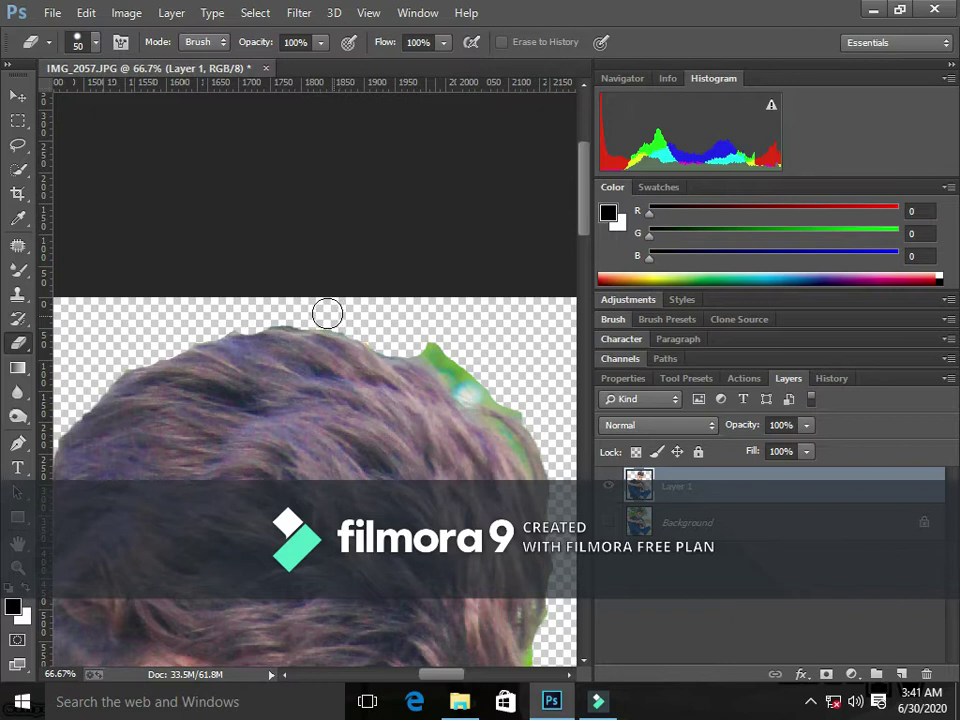
key(bracketright)
drag(469, 369, 463, 374)
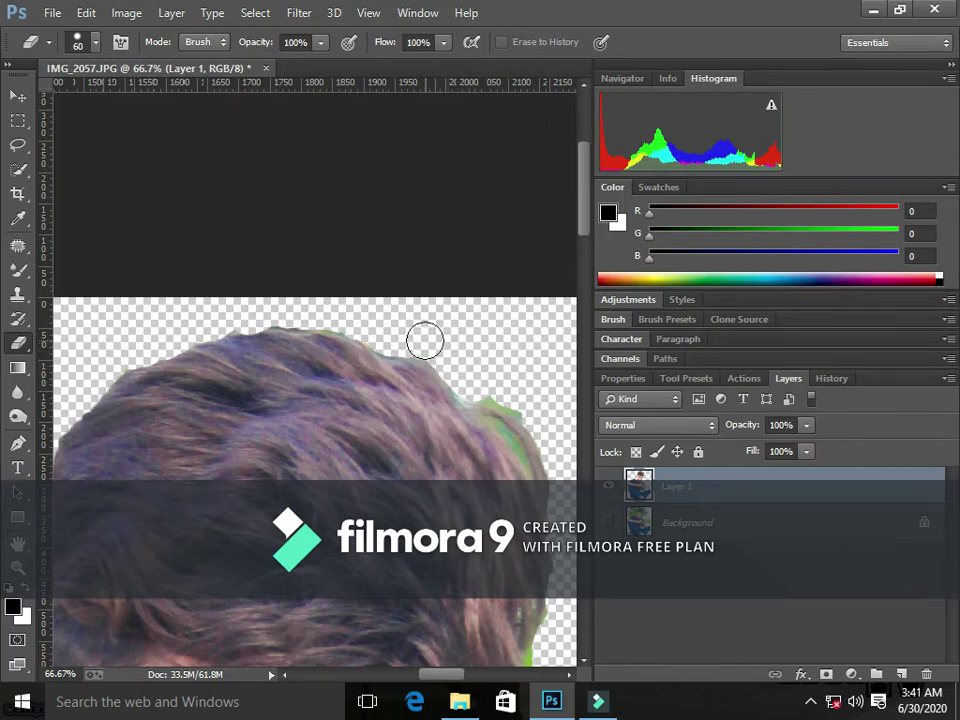
key(bracketleft)
key(bracketleft)
key(bracketleft)
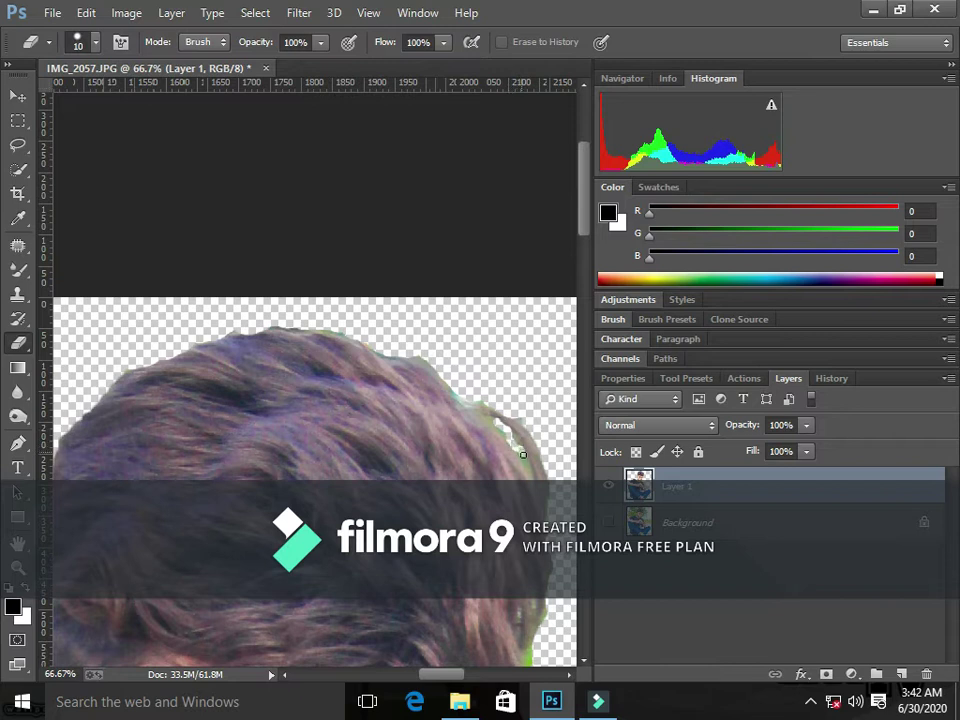
key(ctrl+minus)
key(ctrl+minus)
Zoom in on the boy's upper body and erase the whitish fringe along the shoulder.
key(ctrl+minus)
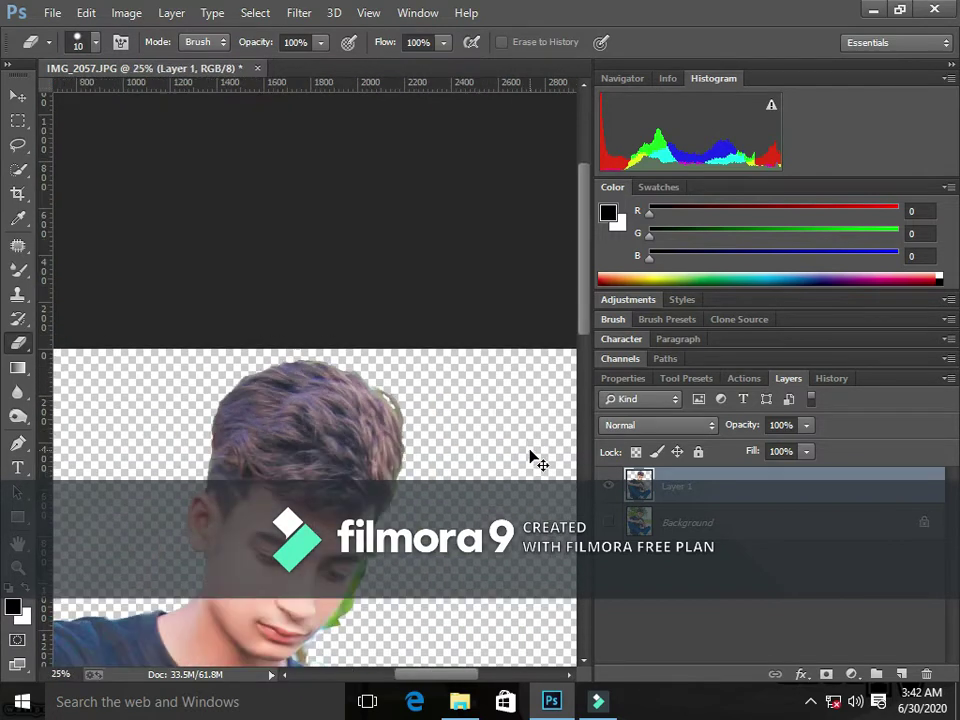
key(ctrl+minus)
key(ctrl+plus)
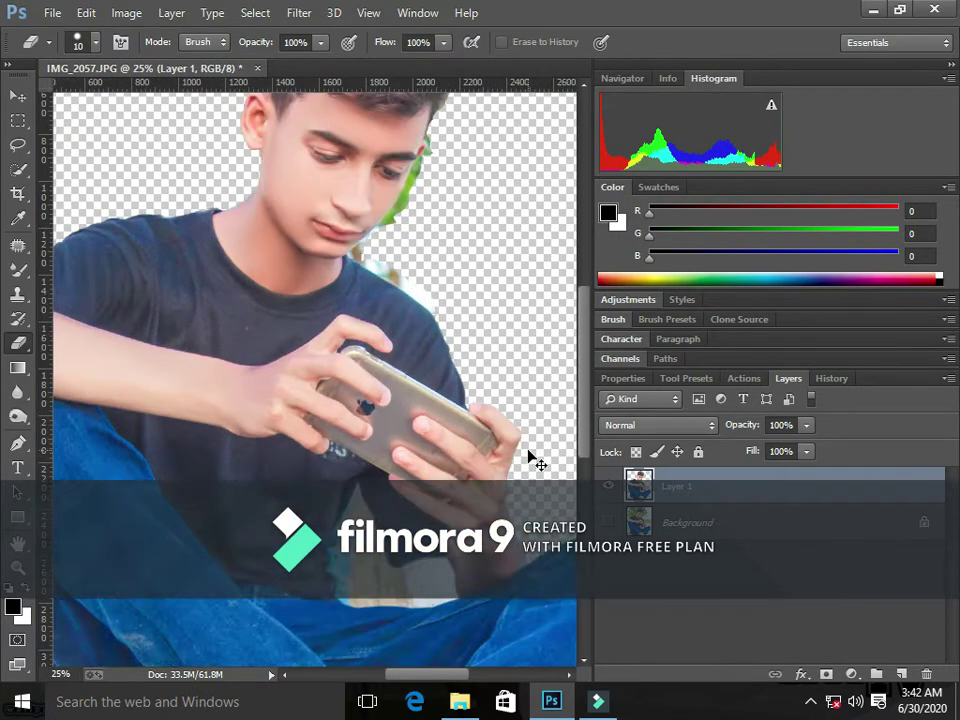
key(ctrl+plus)
key(ctrl+plus)
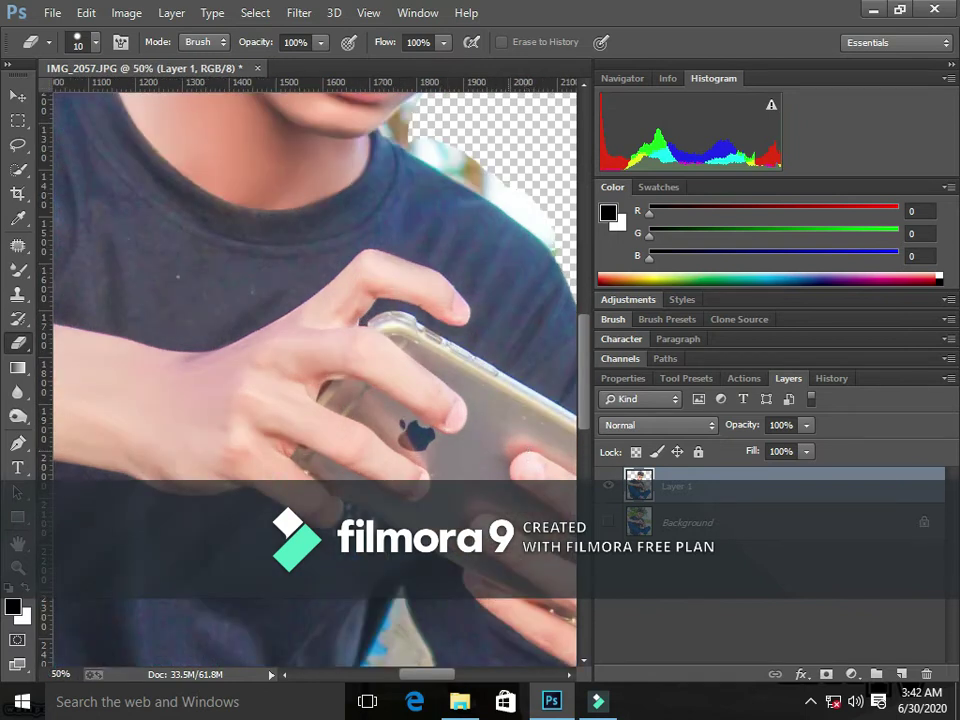
drag(437, 683, 459, 677)
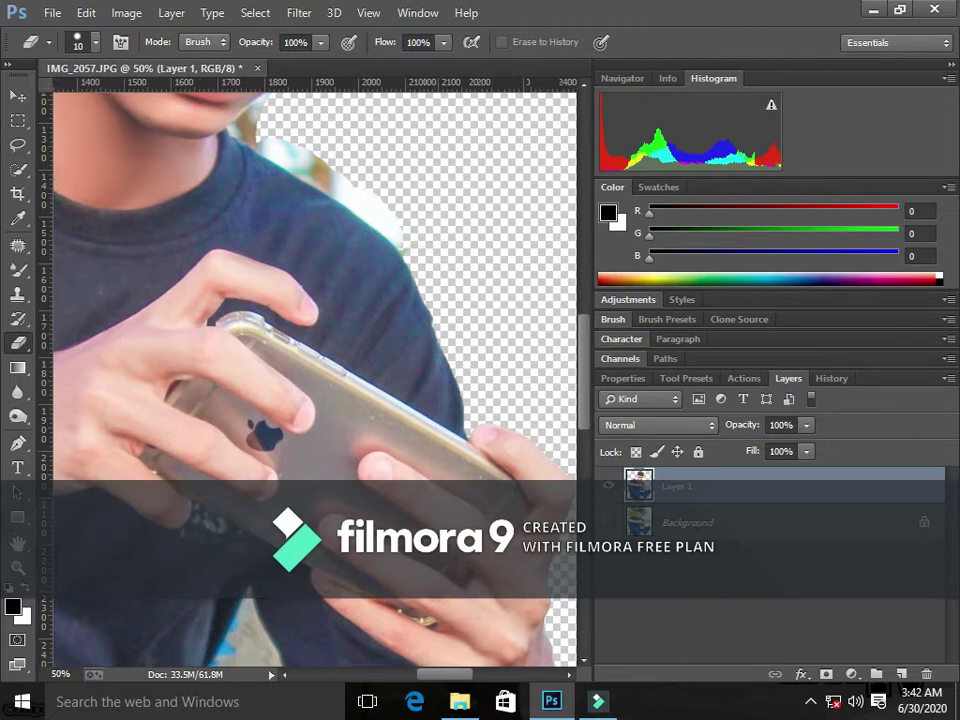
drag(585, 410, 583, 360)
key(bracketright)
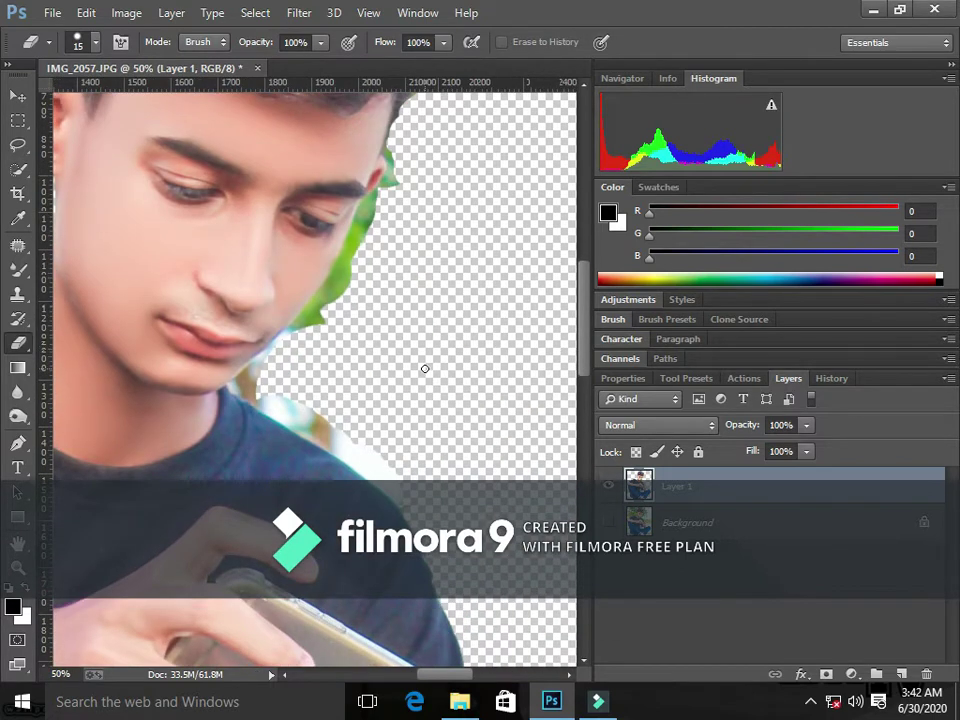
key(bracketright)
key(bracketright)
key(bracketright)
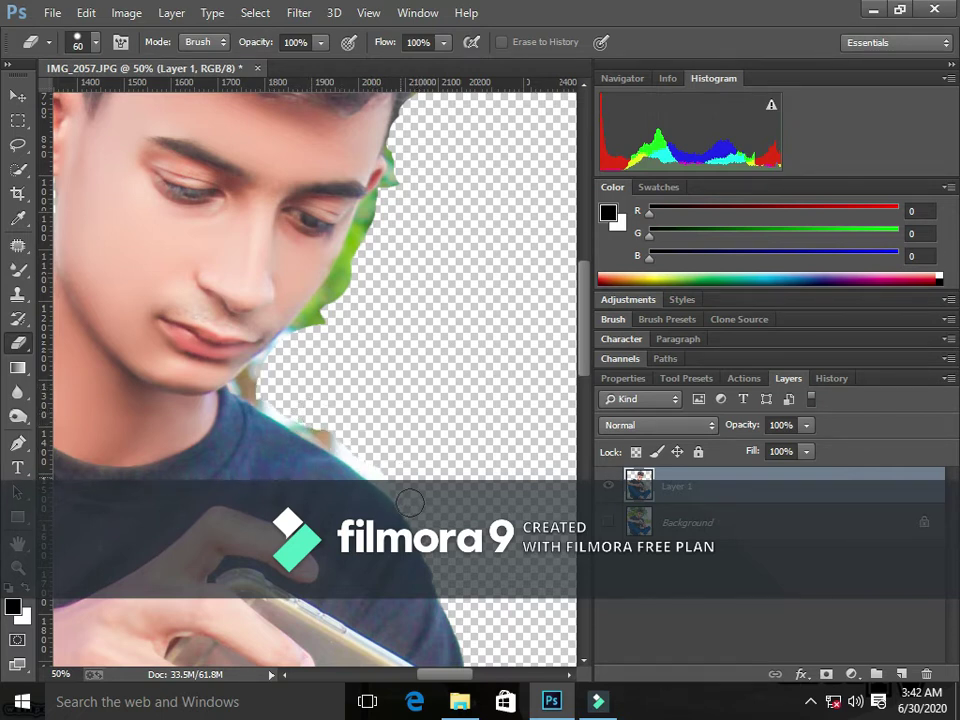
drag(300, 412, 429, 414)
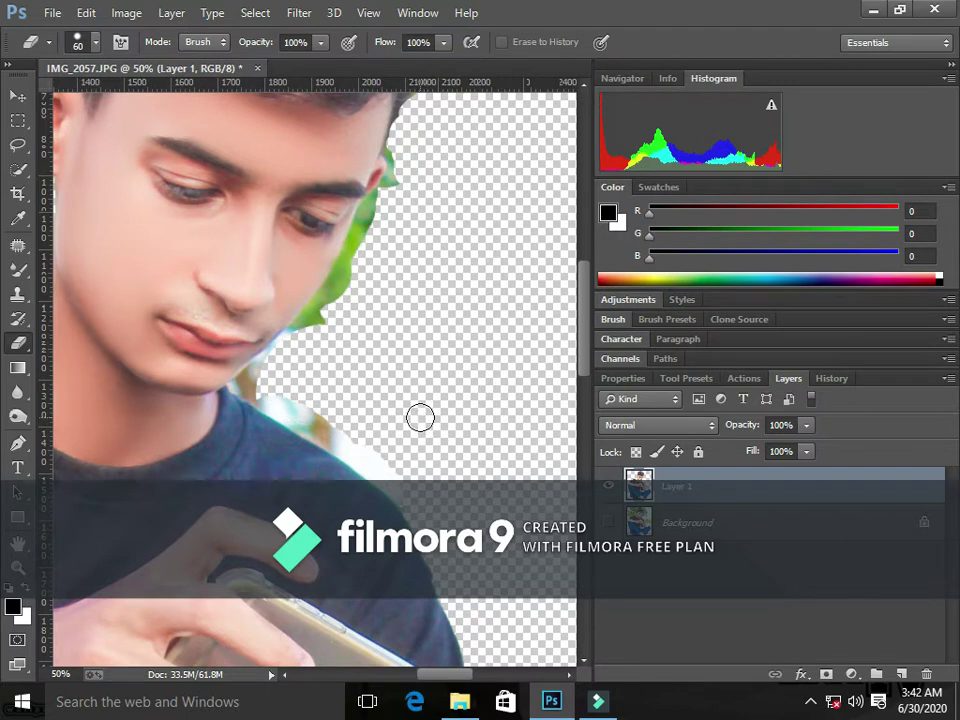
key(bracketright)
key(bracketright)
key(bracketright)
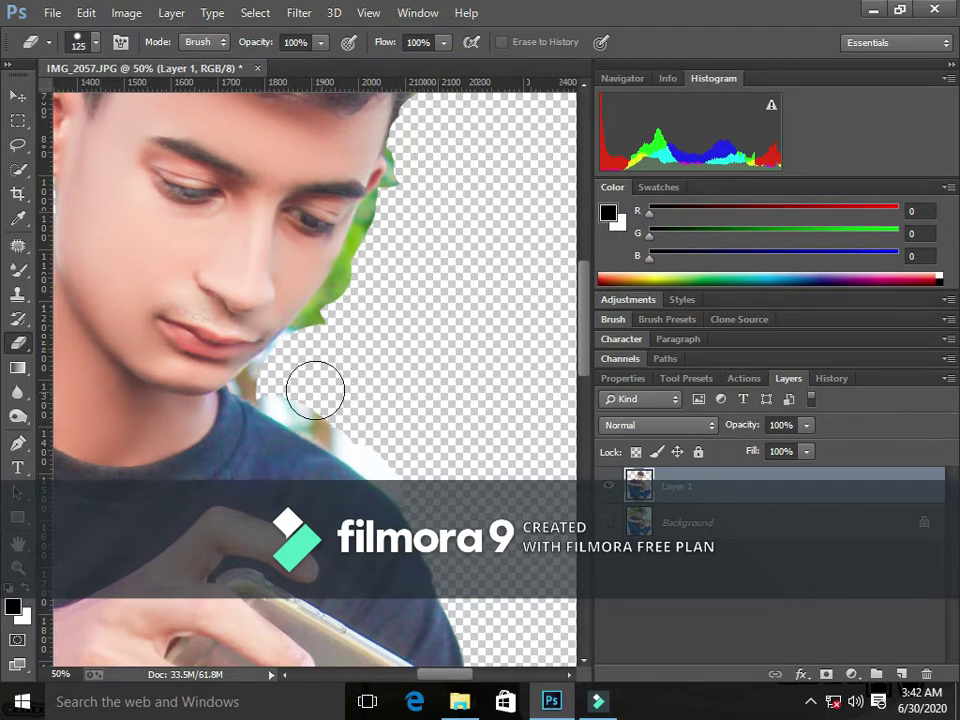
drag(289, 390, 417, 478)
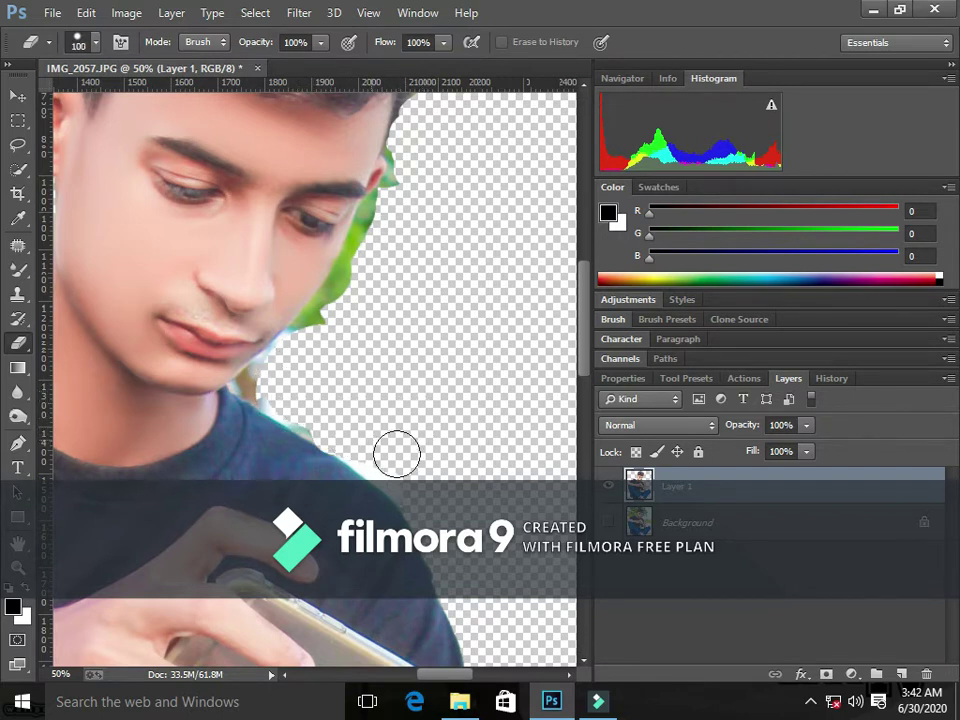
Erase the whitish fringe along the shirt edge and the stray dot near the chin.
key(bracketleft)
key(bracketleft)
key(bracketleft)
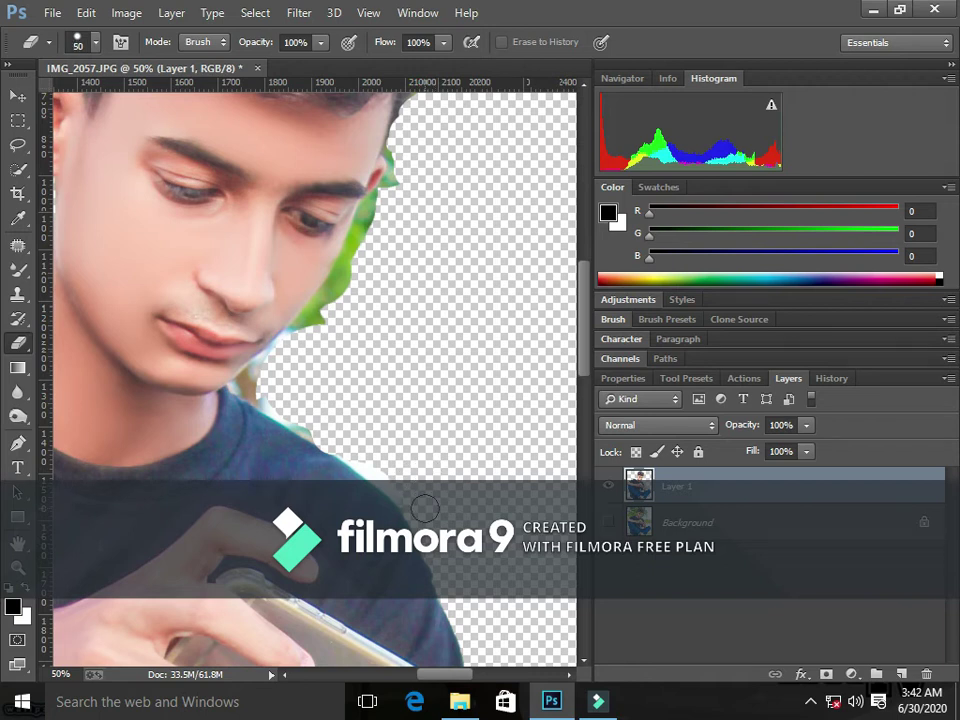
mouse_move(400, 490)
mouse_down()
mouse_move(236, 381)
mouse_move(351, 274)
mouse_up()
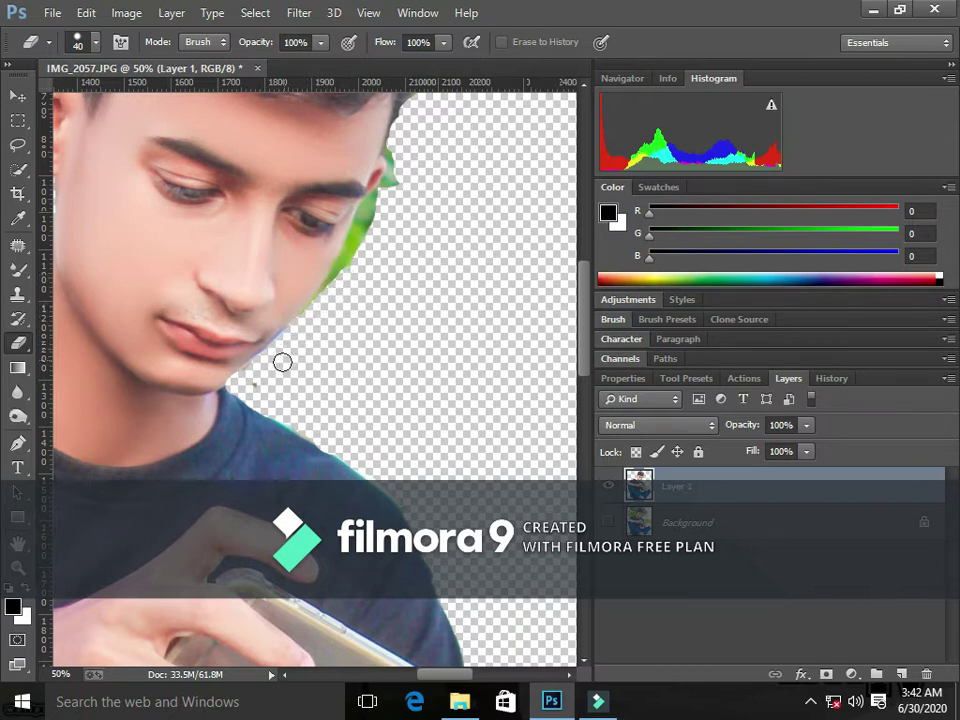
mouse_move(269, 374)
mouse_down()
mouse_move(251, 381)
mouse_move(285, 412)
mouse_up()
scroll(575, 313, up, 2)
scroll(583, 305, up, 2)
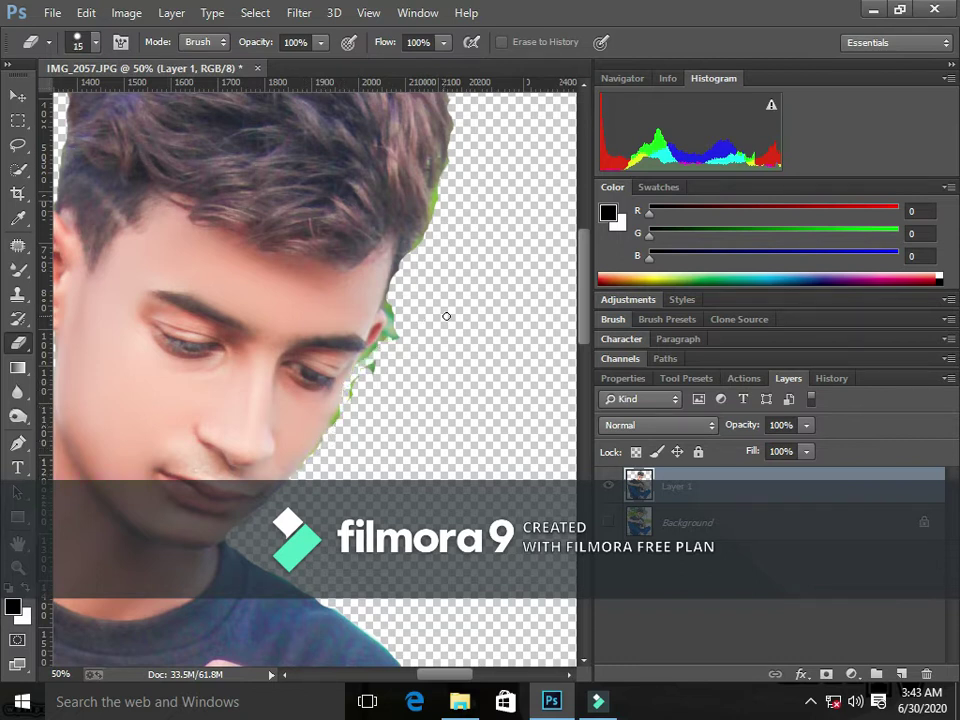
key(ctrl+plus)
key(ctrl+plus)
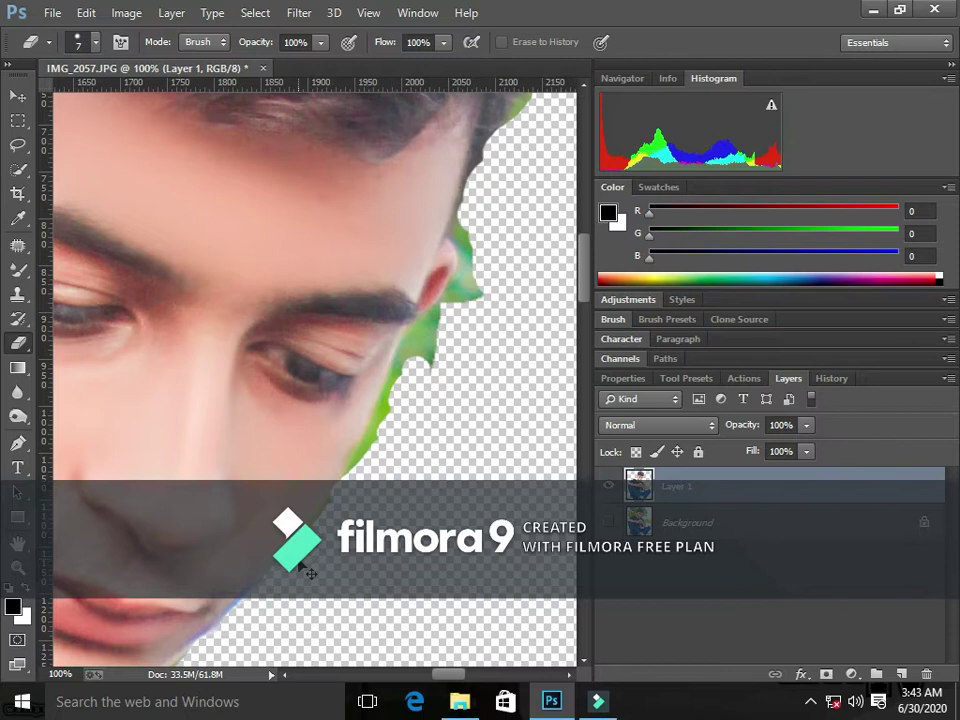
At 300% zoom, erase the green fringe along the cheek edge, enlarging the eraser to 15.
key(ctrl+plus)
key(ctrl+plus)
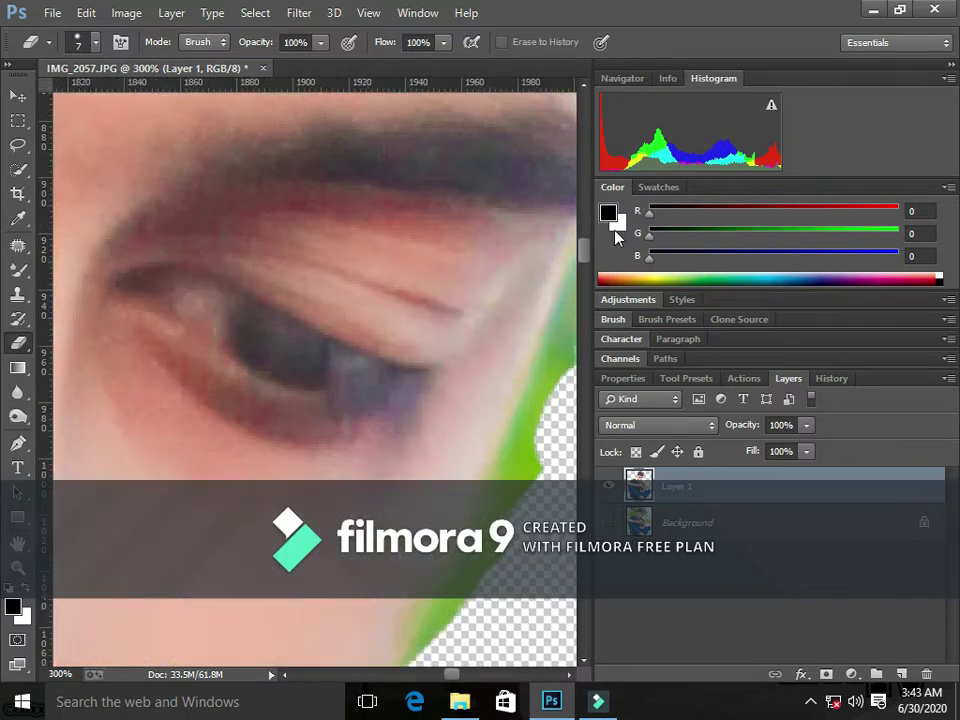
drag(586, 250, 583, 274)
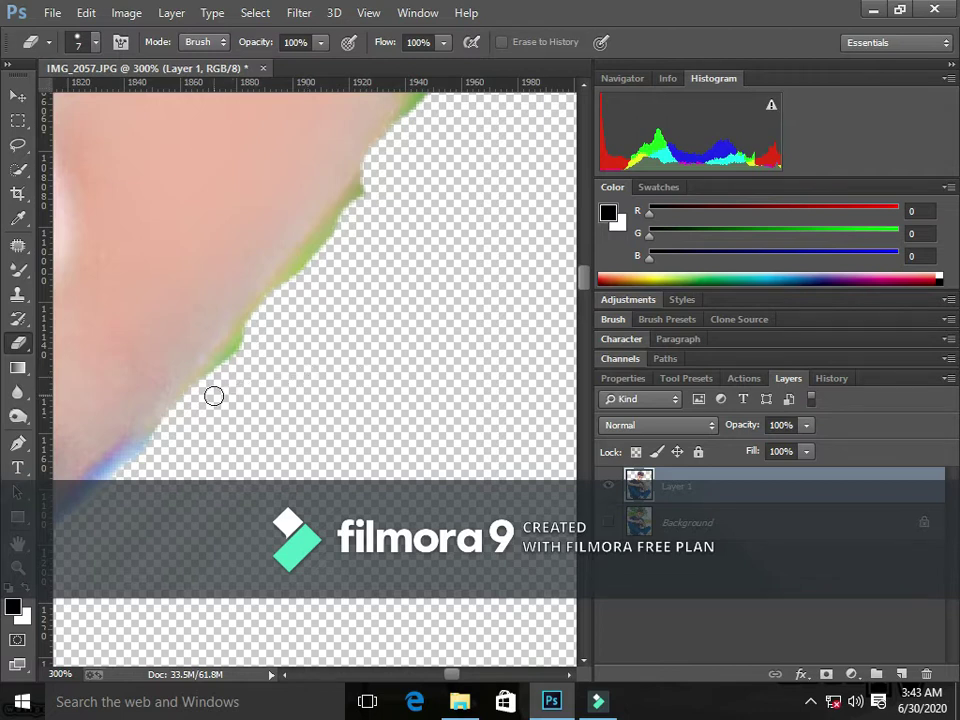
drag(229, 363, 369, 187)
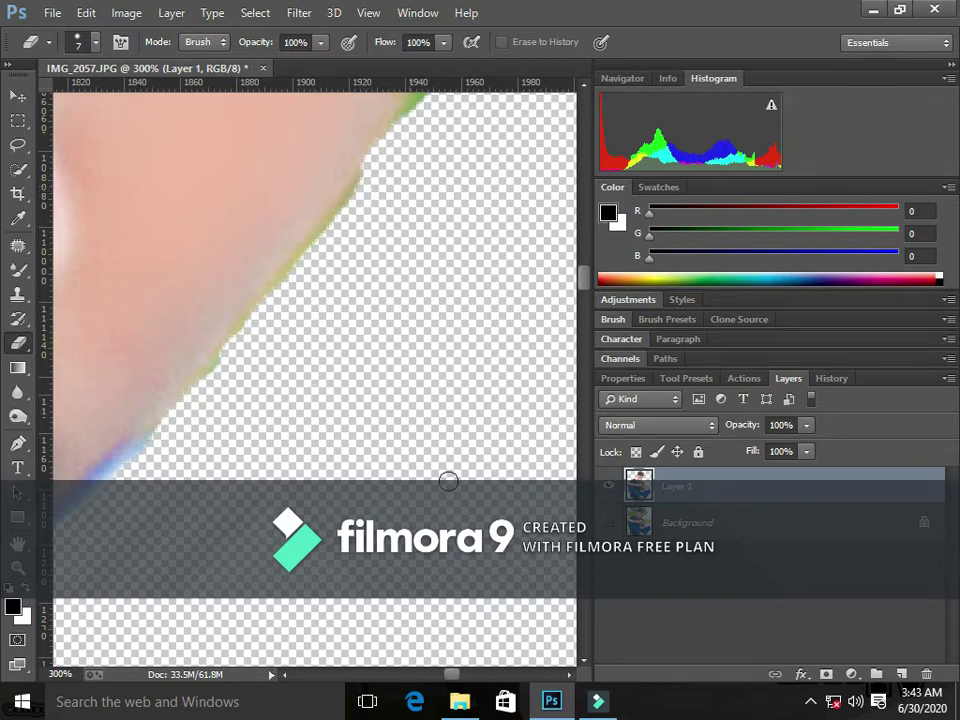
scroll(588, 288, up, 5)
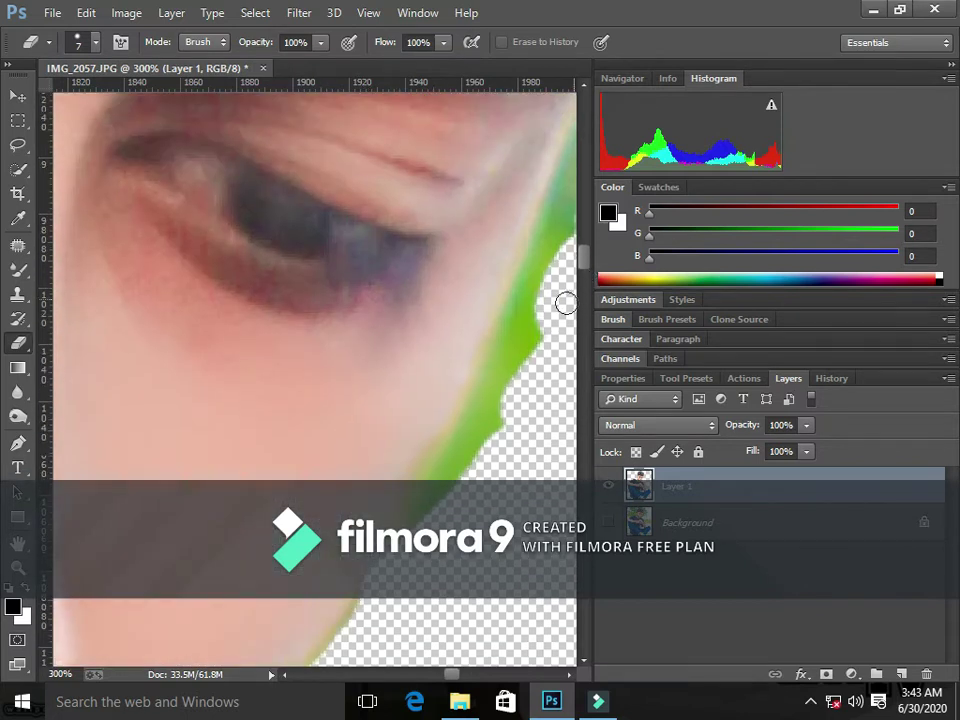
key(bracketright)
key(bracketright)
key(bracketright)
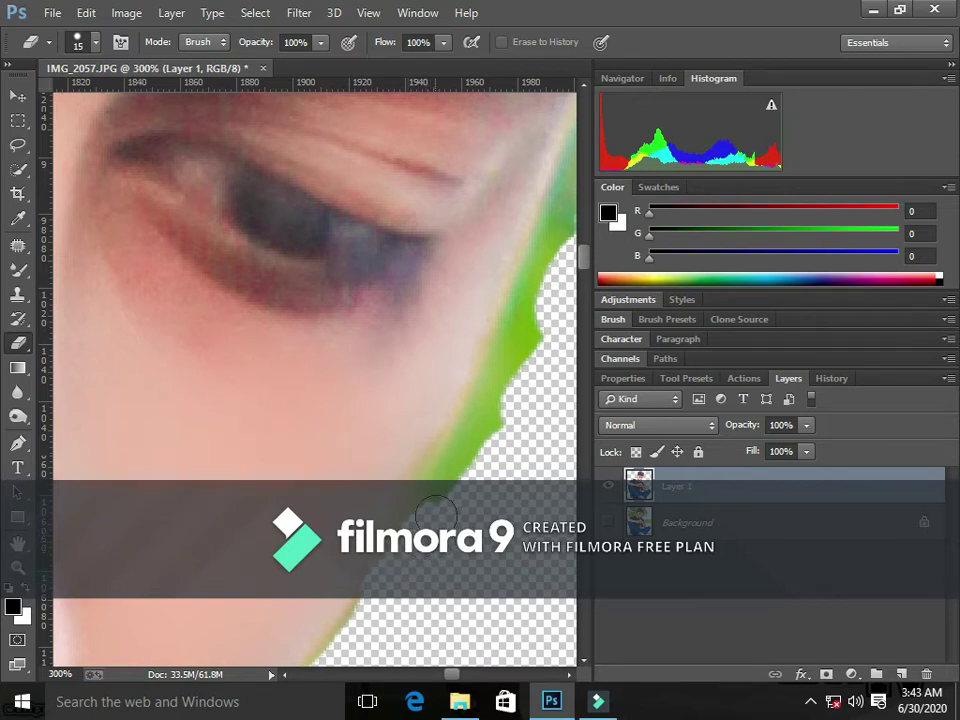
mouse_move(456, 471)
mouse_down()
mouse_move(537, 287)
mouse_move(585, 255)
mouse_move(590, 238)
mouse_up()
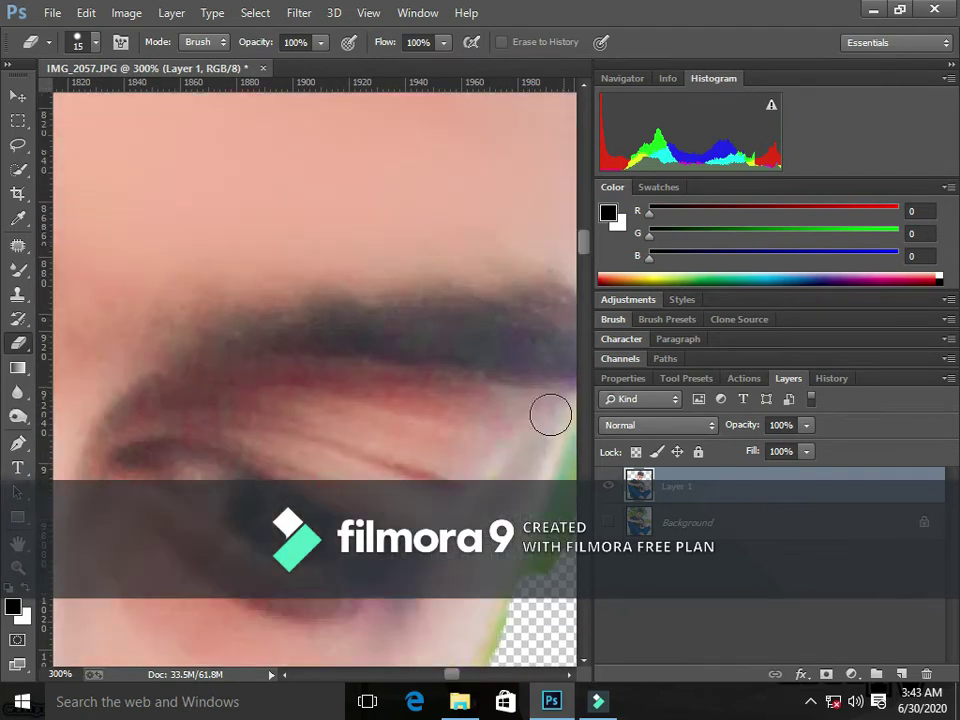
mouse_move(458, 679)
mouse_down()
mouse_move(480, 686)
mouse_move(456, 681)
mouse_move(474, 678)
mouse_up()
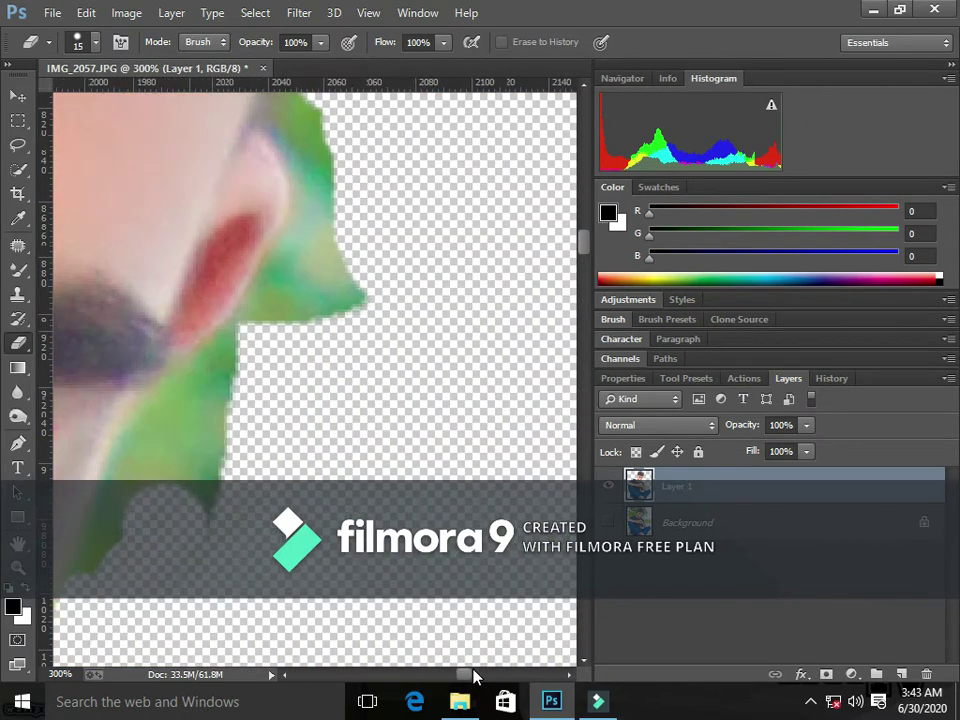
Erase the green edge along the lower face outline using eraser sizes 25, 20 and 9.
key(bracketright)
click(215, 417)
drag(215, 417, 161, 525)
key(bracketleft)
key(bracketleft)
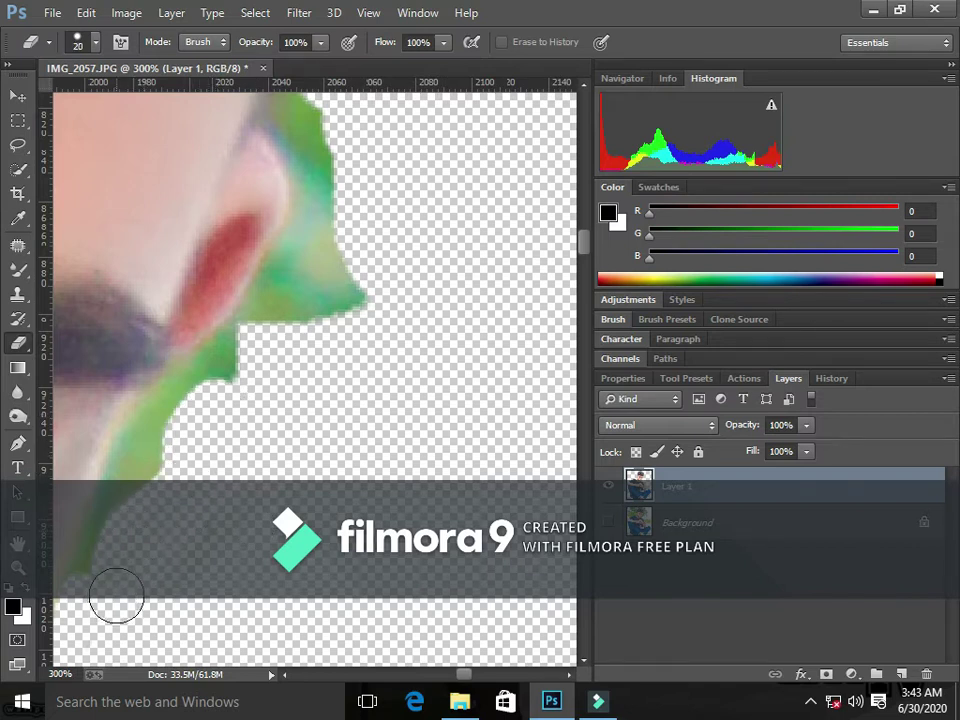
key(bracketright)
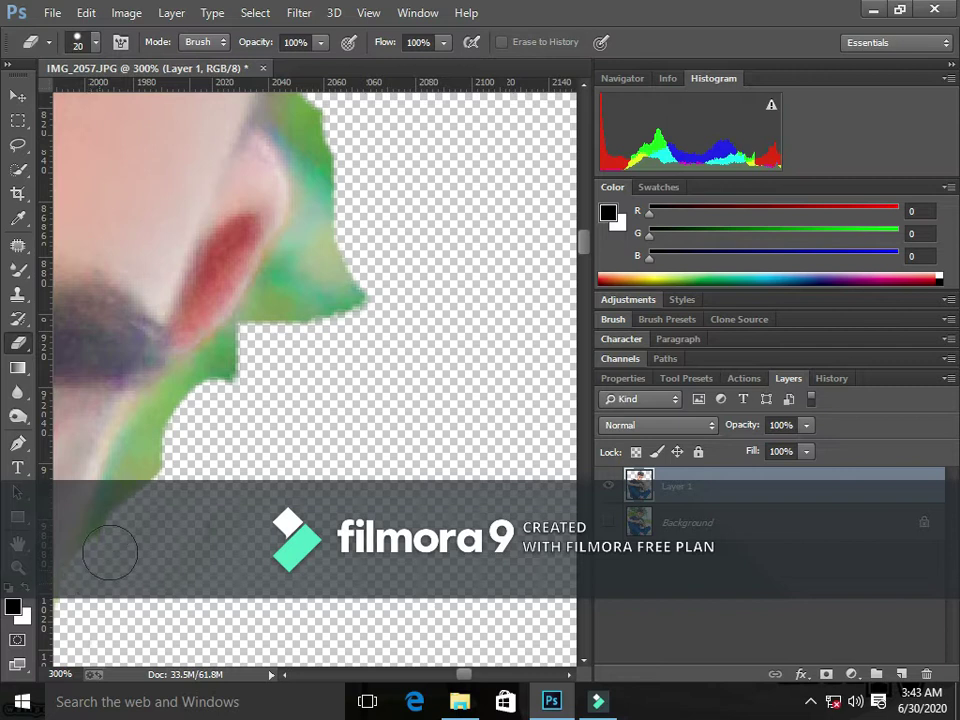
drag(127, 521, 221, 381)
key(bracketleft)
key(bracketleft)
key(bracketleft)
mouse_move(237, 329)
mouse_down()
mouse_move(159, 412)
mouse_move(96, 538)
mouse_up()
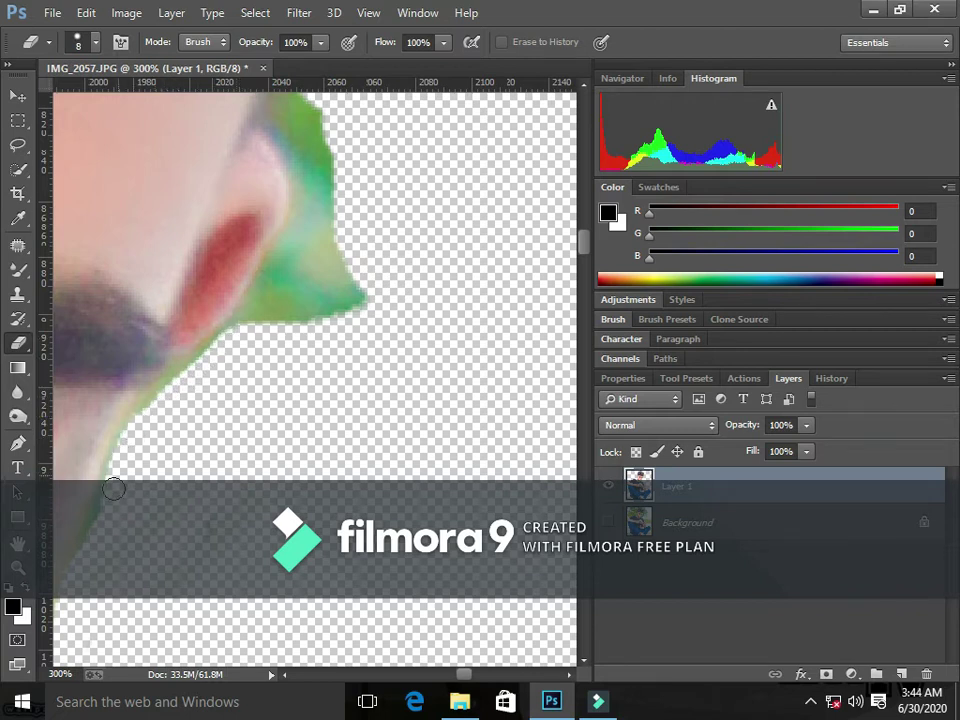
Trim the green fringe around the nose, undoing overshoots and finishing with a size-7 eraser.
key(bracketright)
key(bracketright)
key(bracketright)
key(bracketright)
key(bracketright)
mouse_move(270, 329)
mouse_down()
mouse_move(332, 240)
mouse_move(358, 326)
mouse_up()
key(ctrl+z)
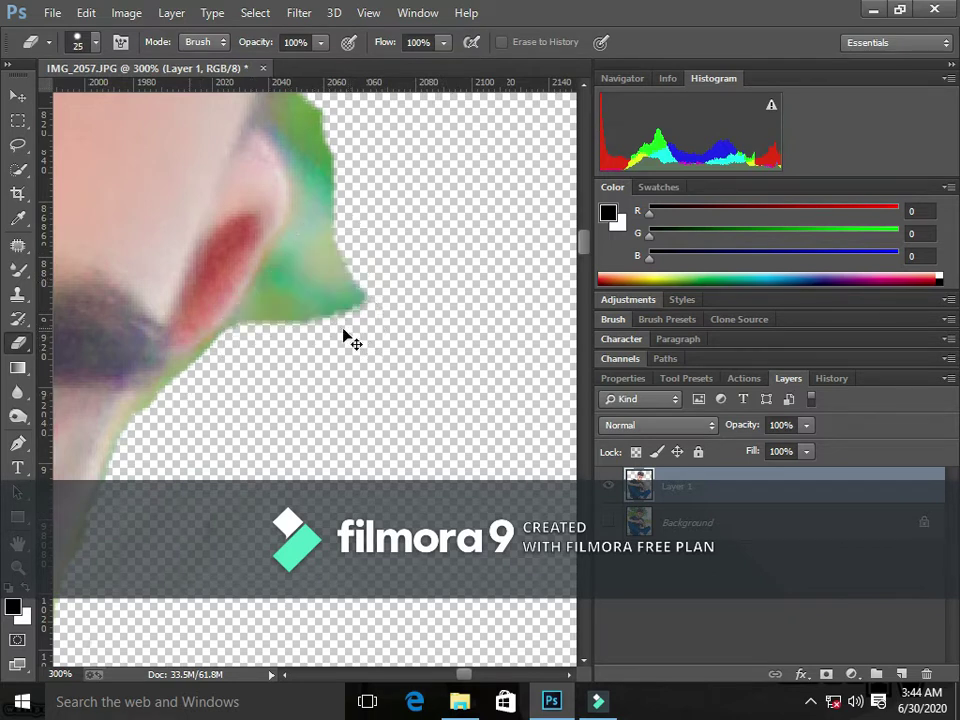
mouse_move(279, 364)
mouse_down()
mouse_move(315, 283)
mouse_move(254, 342)
mouse_up()
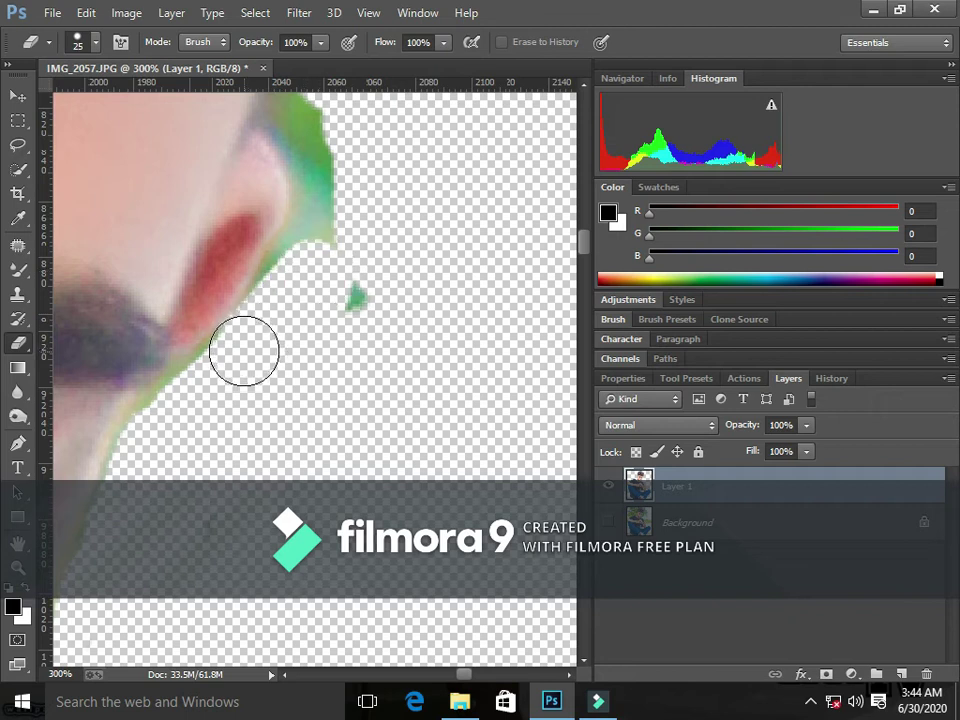
key(ctrl+z)
mouse_move(349, 328)
mouse_down()
mouse_move(306, 321)
mouse_move(279, 335)
mouse_up()
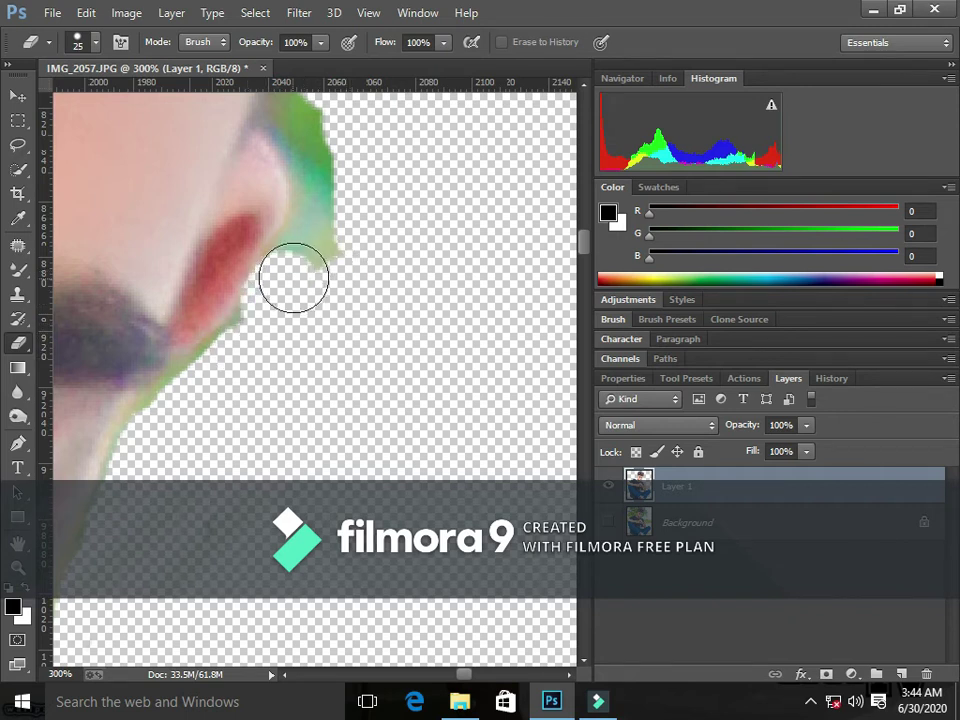
key(ctrl+z)
mouse_move(326, 294)
mouse_down()
mouse_move(289, 327)
mouse_move(317, 268)
mouse_move(248, 355)
mouse_move(174, 418)
mouse_up()
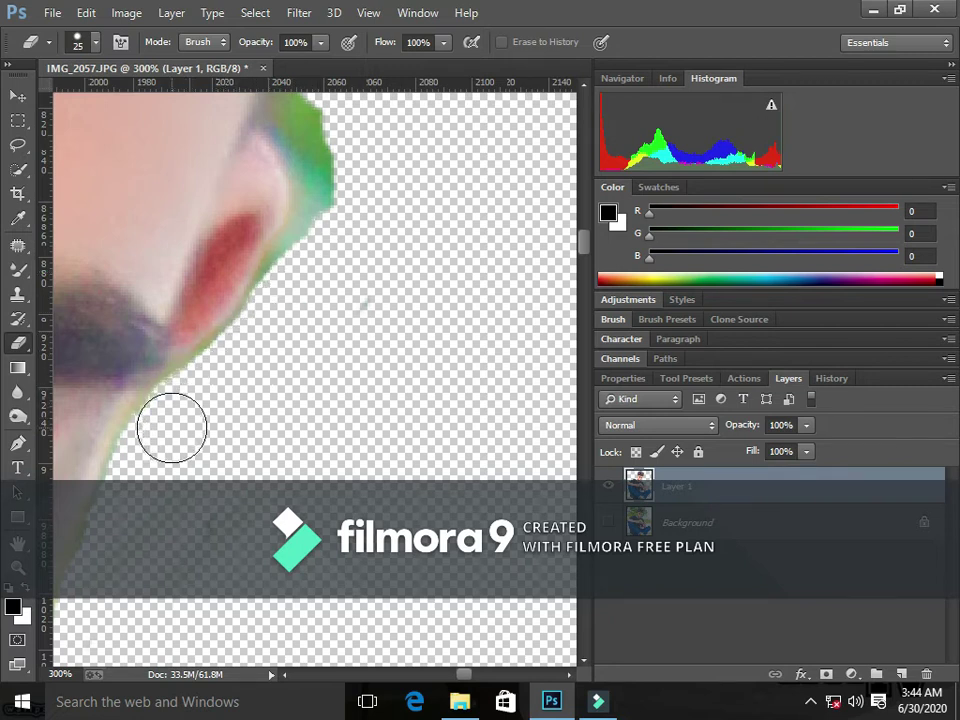
key(bracketleft)
key(bracketleft)
key(bracketleft)
key(bracketleft)
key(bracketleft)
key(bracketleft)
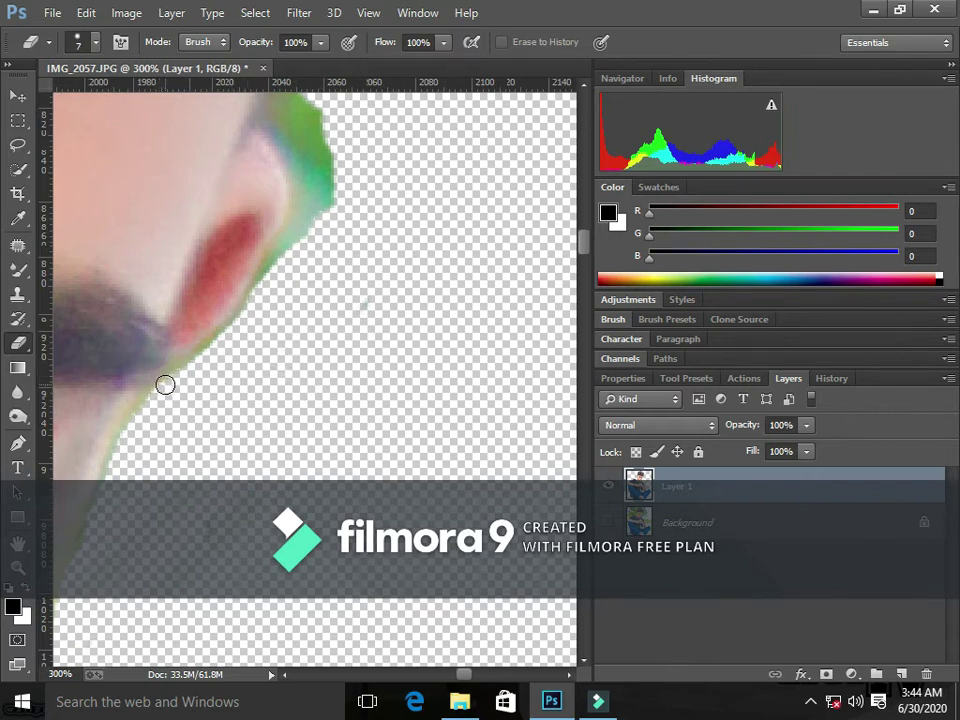
drag(171, 381, 209, 353)
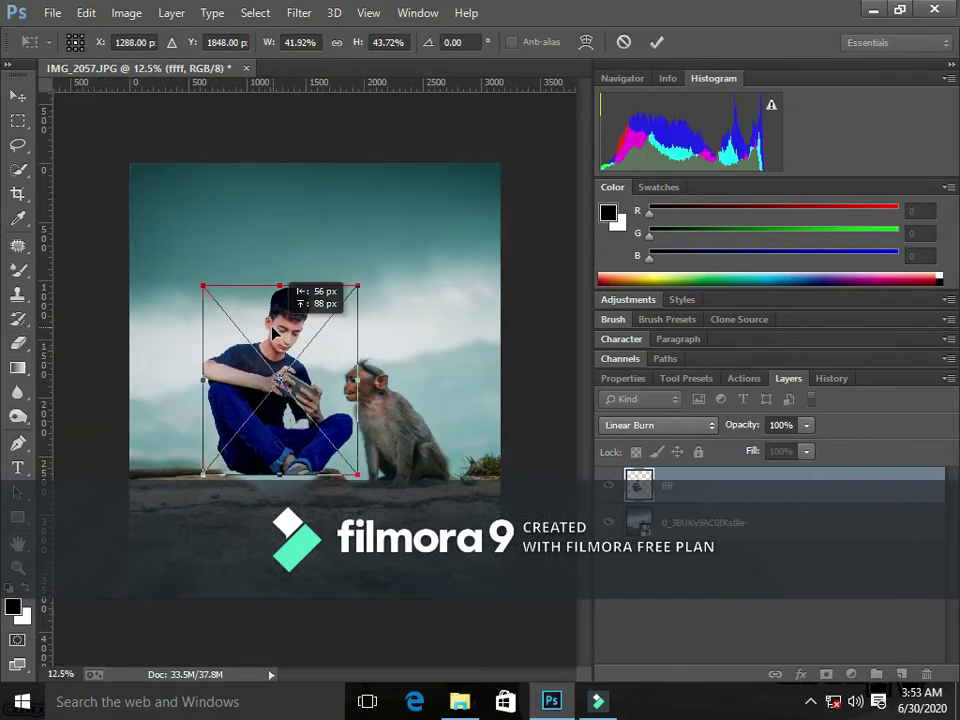
Move the boy slightly right, enlarge him from the top corners, and commit the transform.
drag(274, 345, 284, 345)
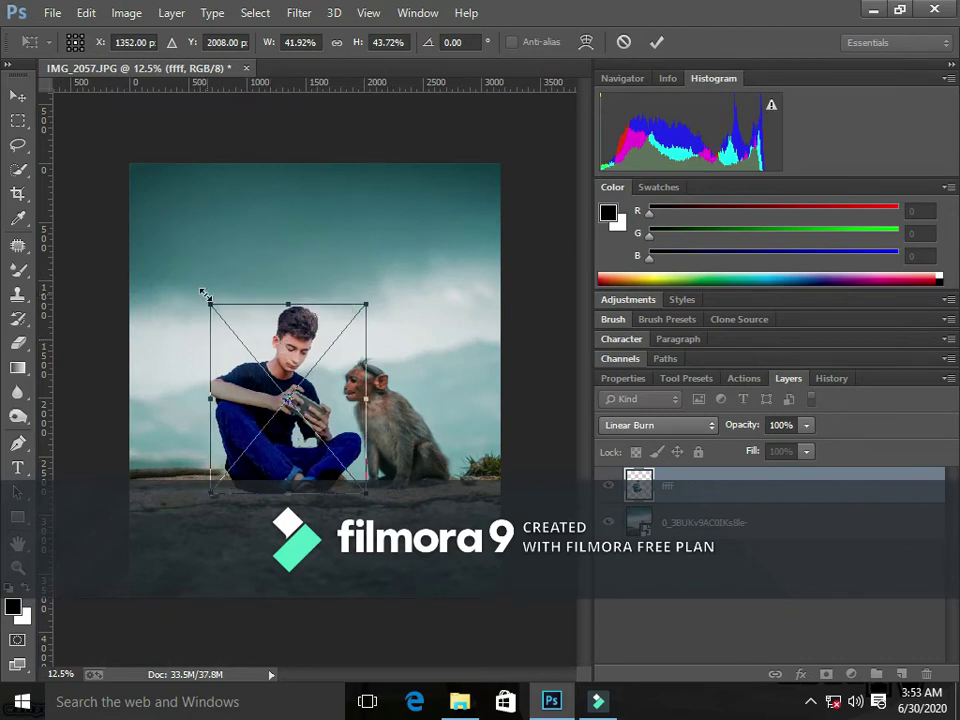
drag(203, 293, 202, 285)
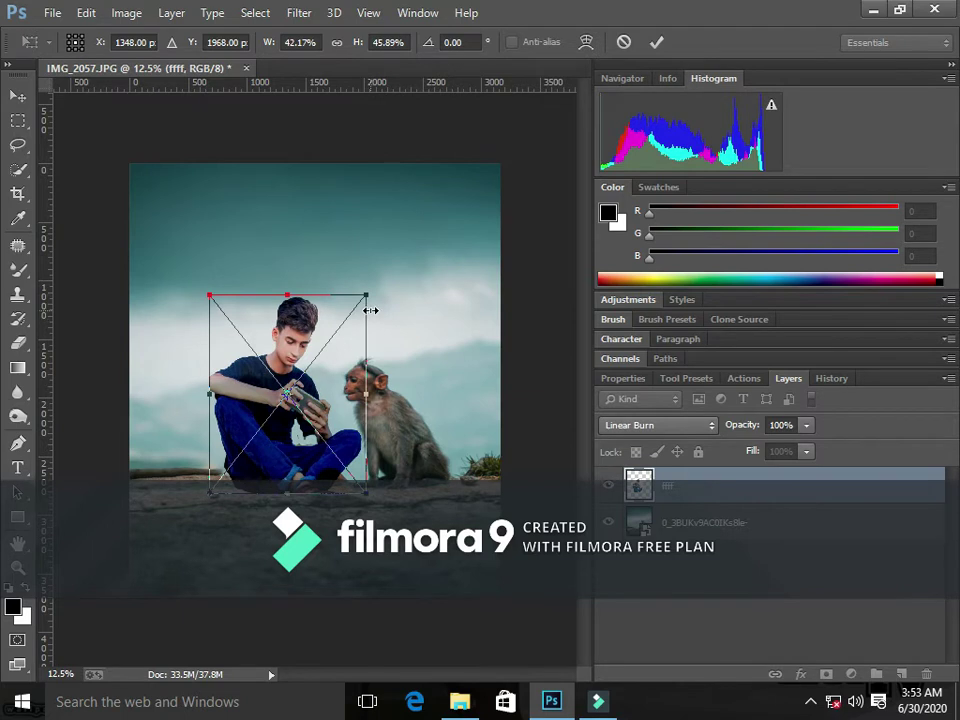
drag(364, 292, 366, 289)
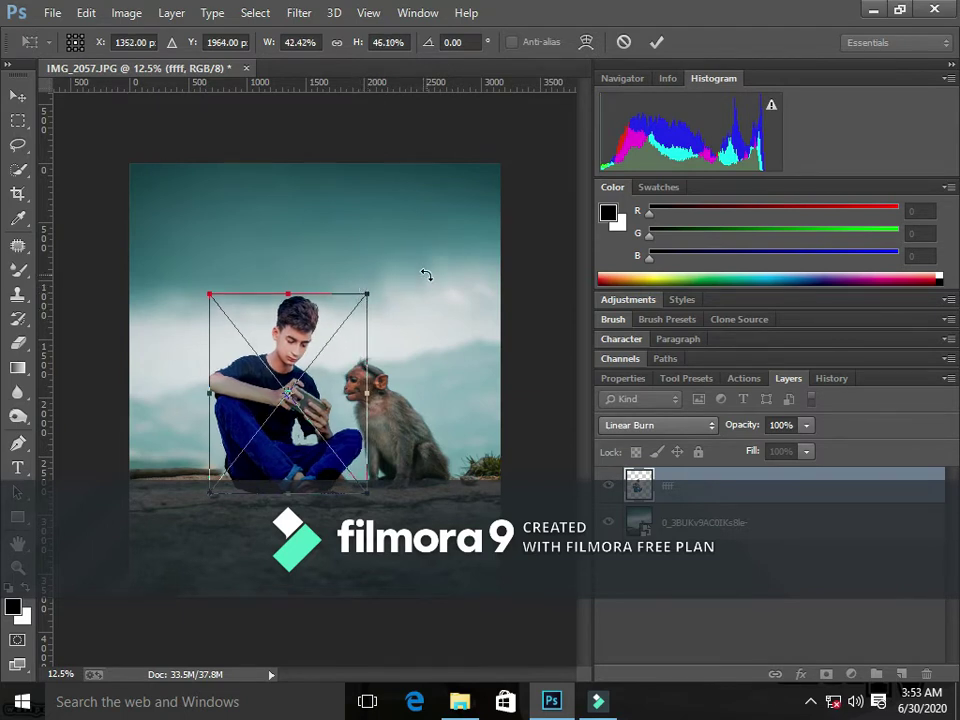
click(656, 42)
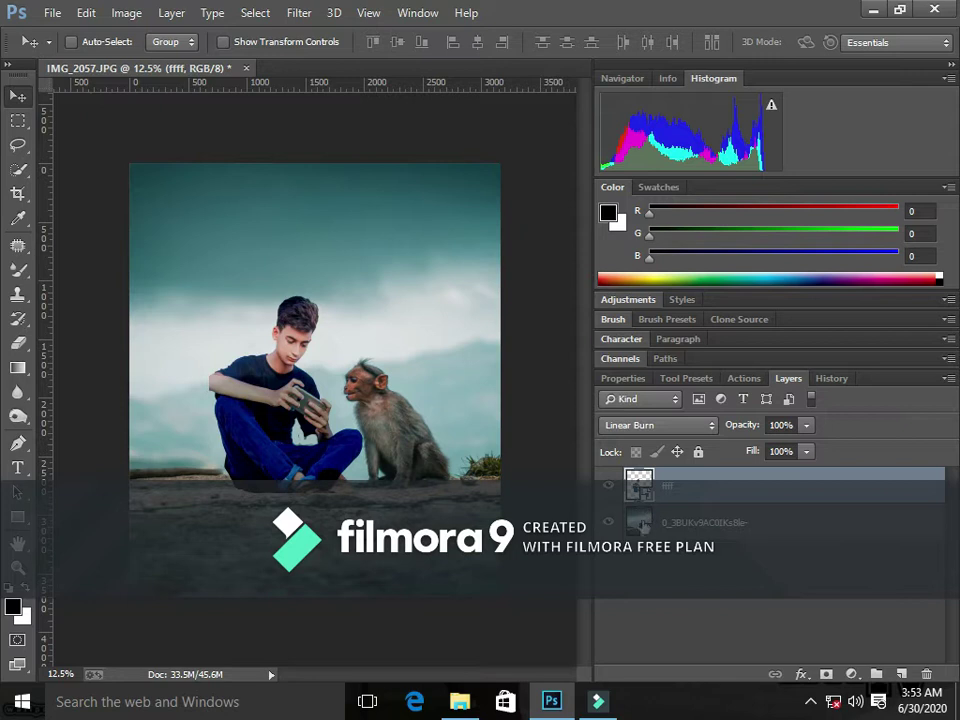
Select the teal sky background layer and toggle its visibility, leaving it hidden.
click(623, 522)
click(610, 522)
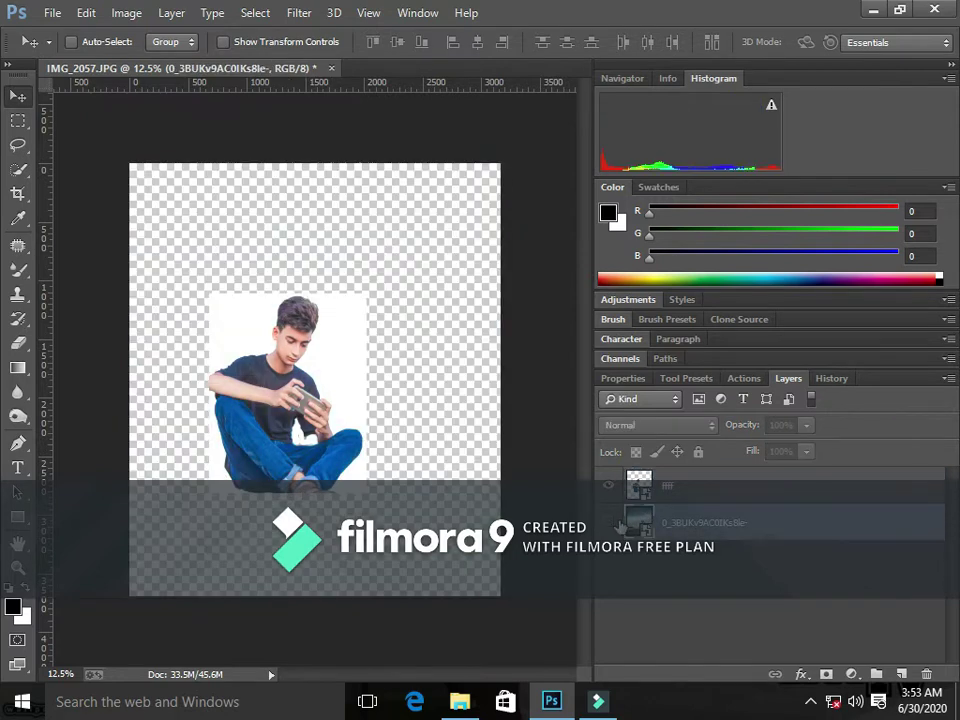
click(612, 522)
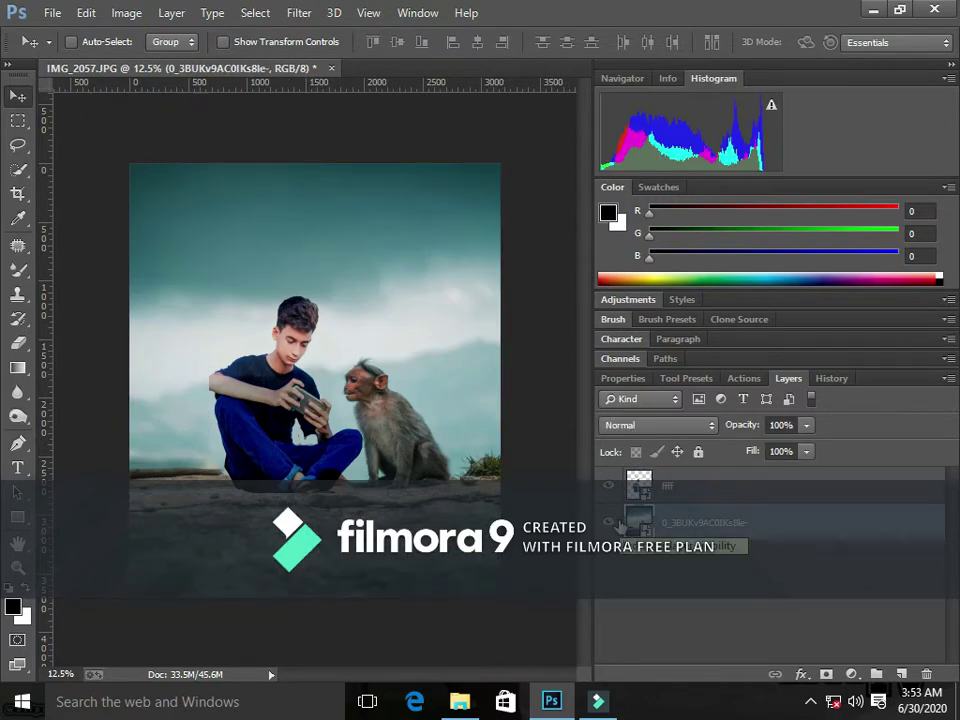
click(612, 522)
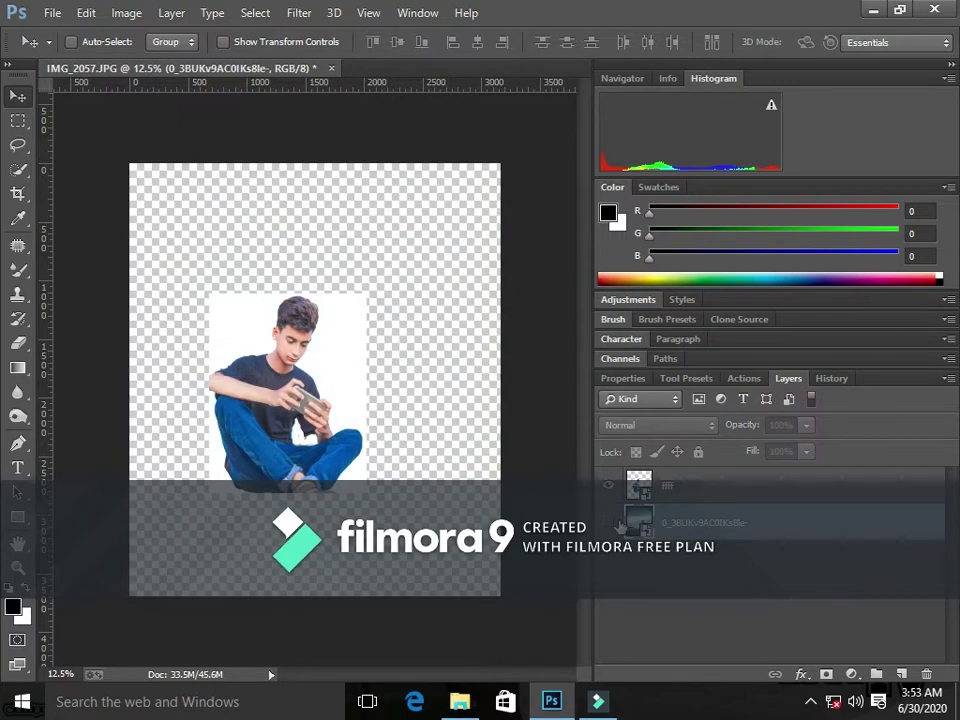
click(610, 522)
click(617, 524)
click(617, 524)
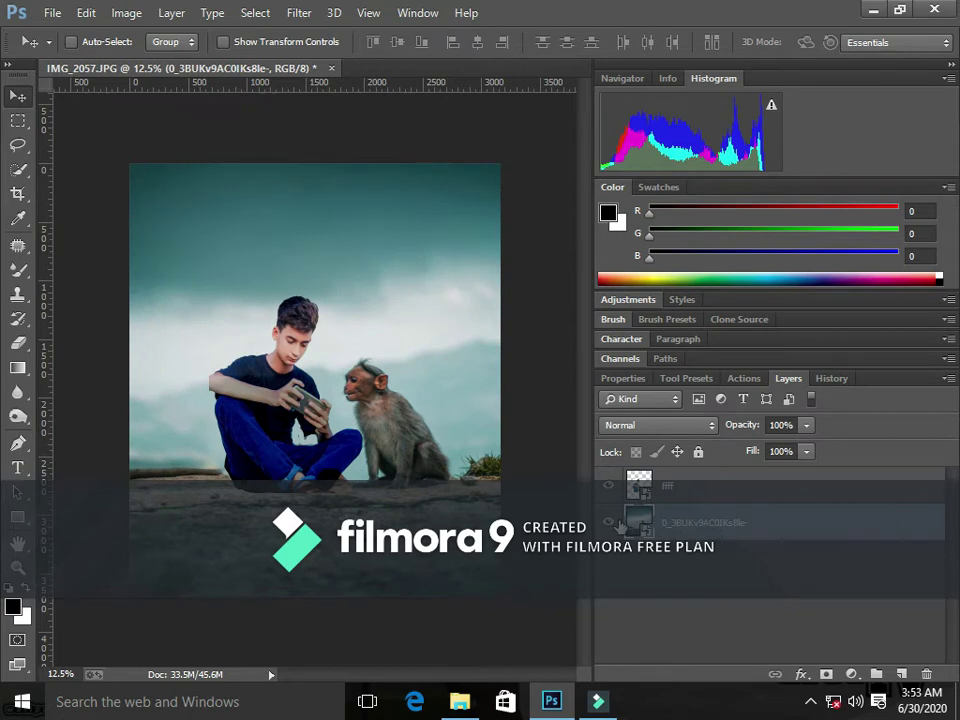
click(612, 522)
click(612, 522)
click(612, 522)
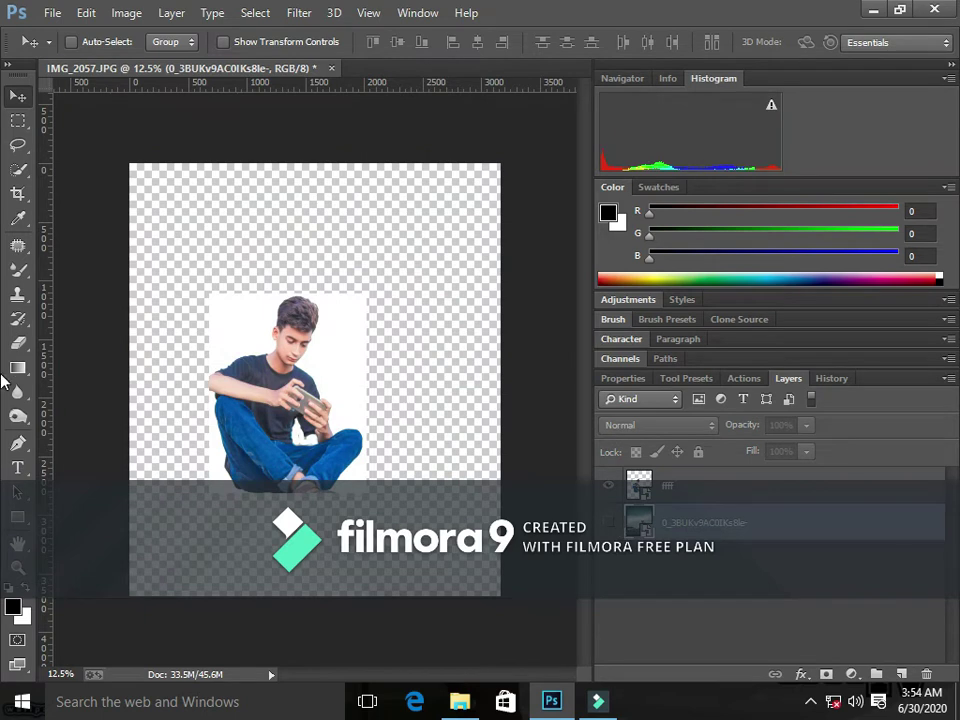
Try Magic Wand selections on areas around the boy, then deselect.
click(24, 172)
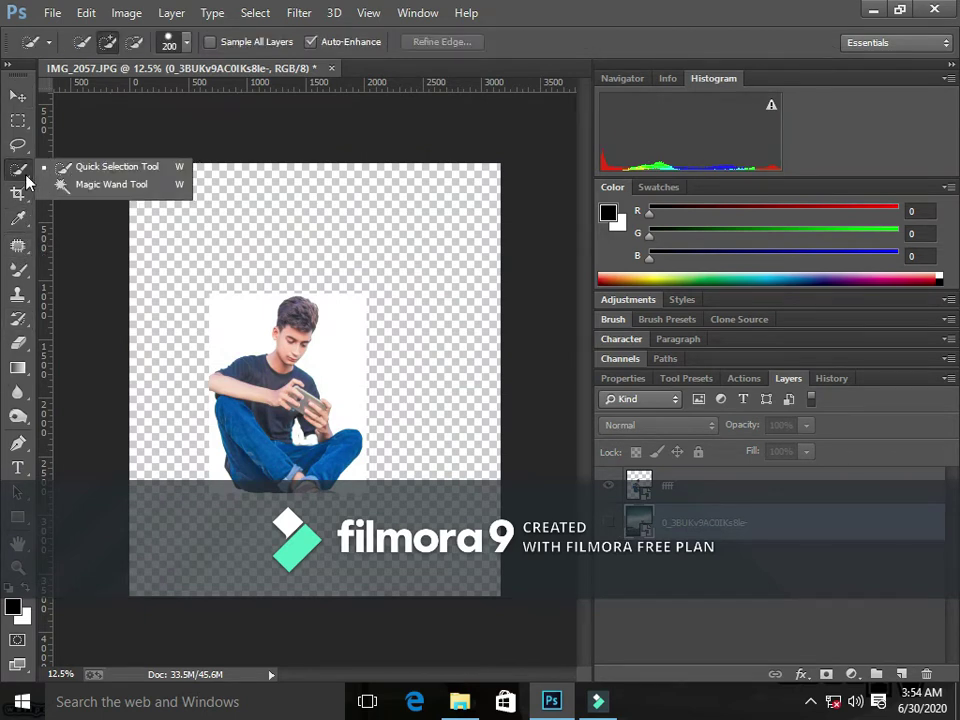
click(150, 185)
click(220, 324)
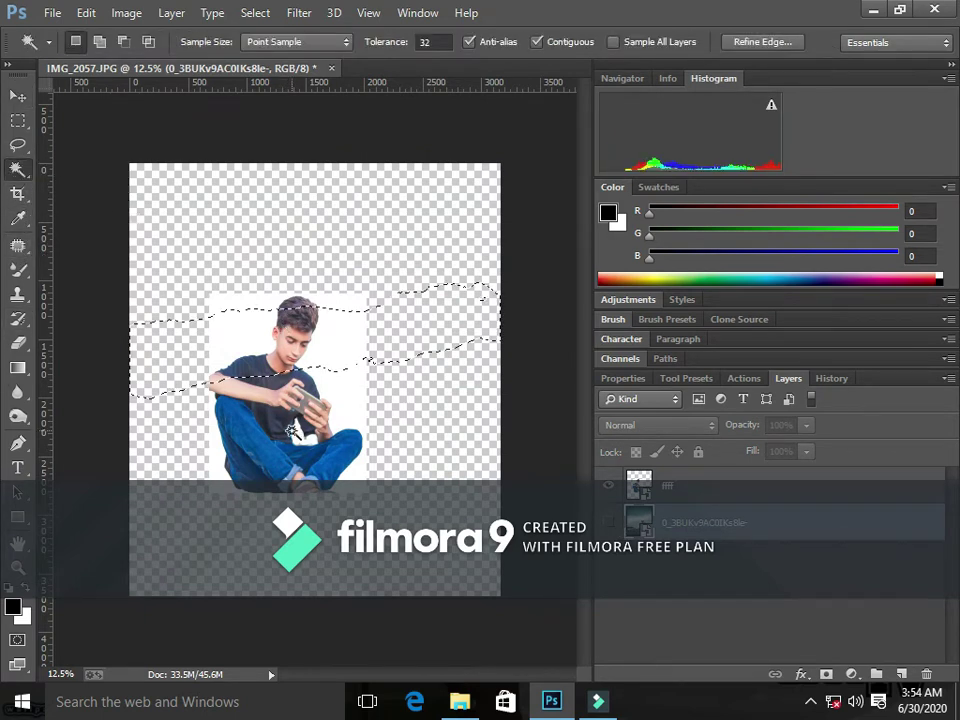
click(292, 428)
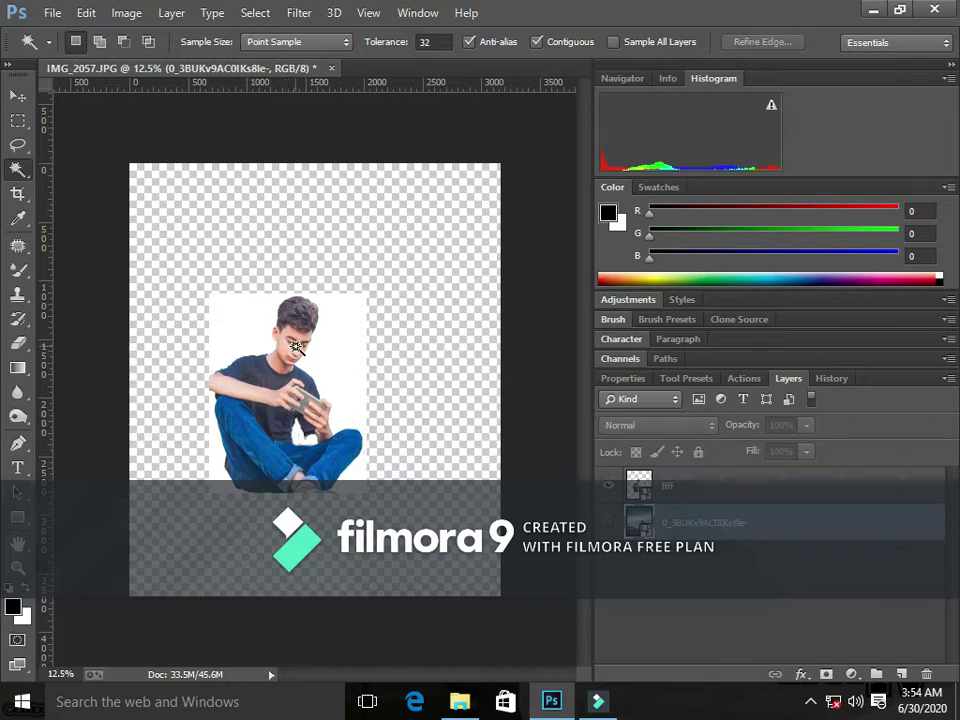
key(ctrl+plus)
key(ctrl+plus)
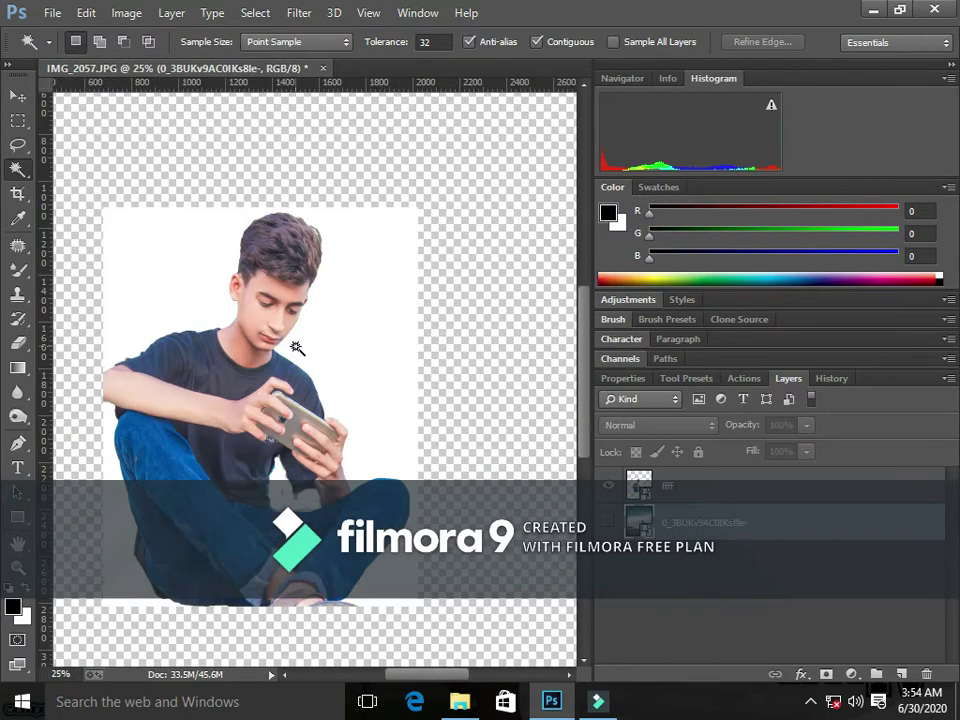
click(208, 228)
key(ctrl+d)
Paint a Quick Selection down the boy's right side.
right_click(17, 169)
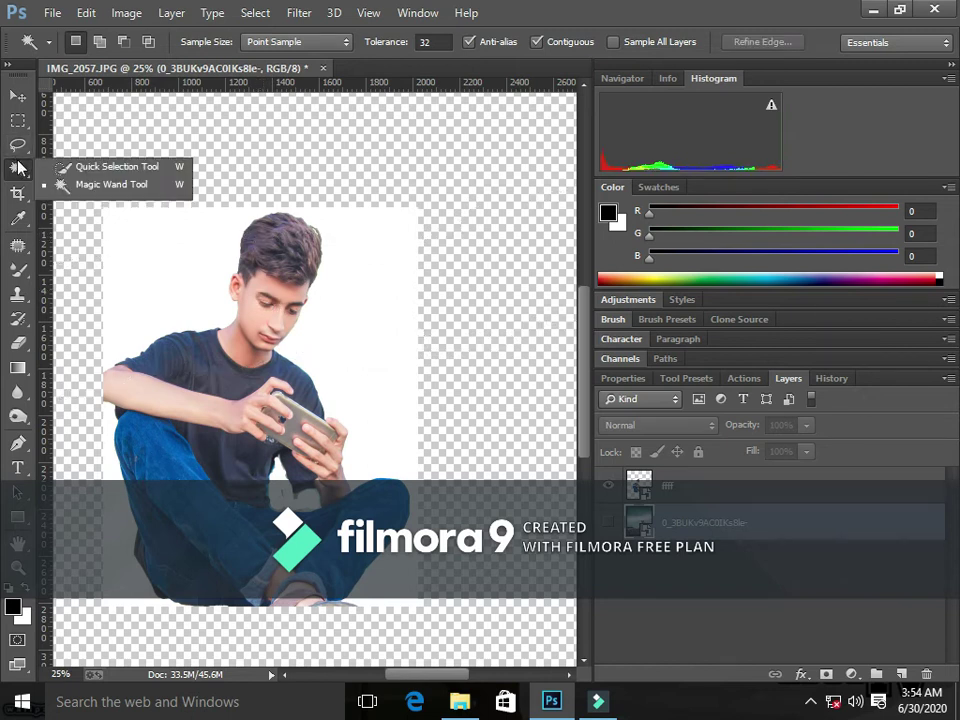
click(101, 168)
drag(343, 283, 300, 570)
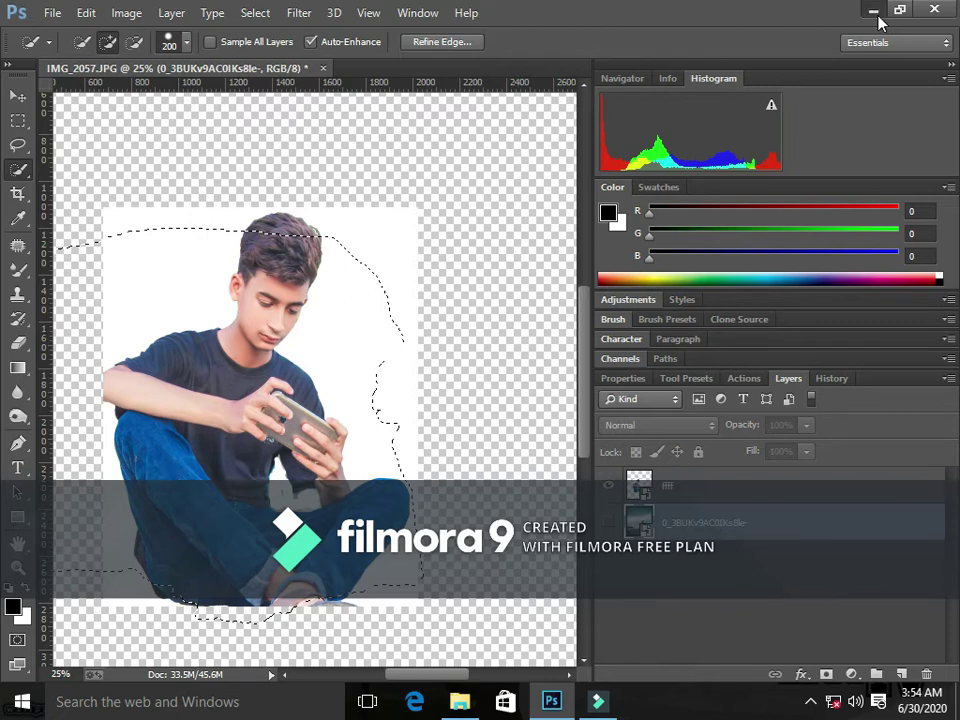
click(877, 14)
click(598, 703)
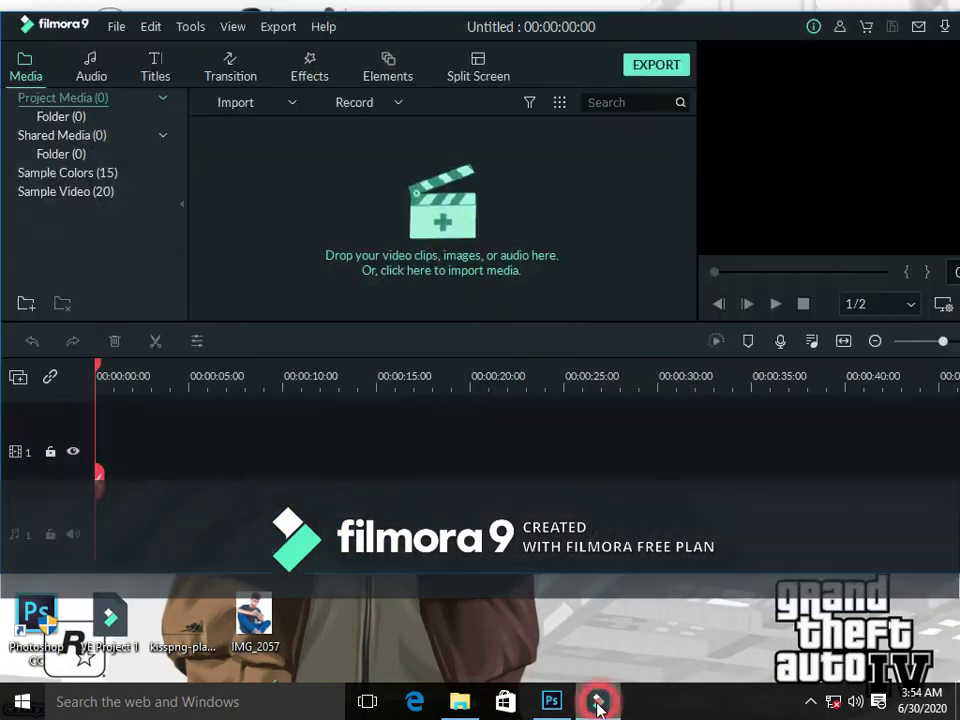
click(598, 703)
click(551, 701)
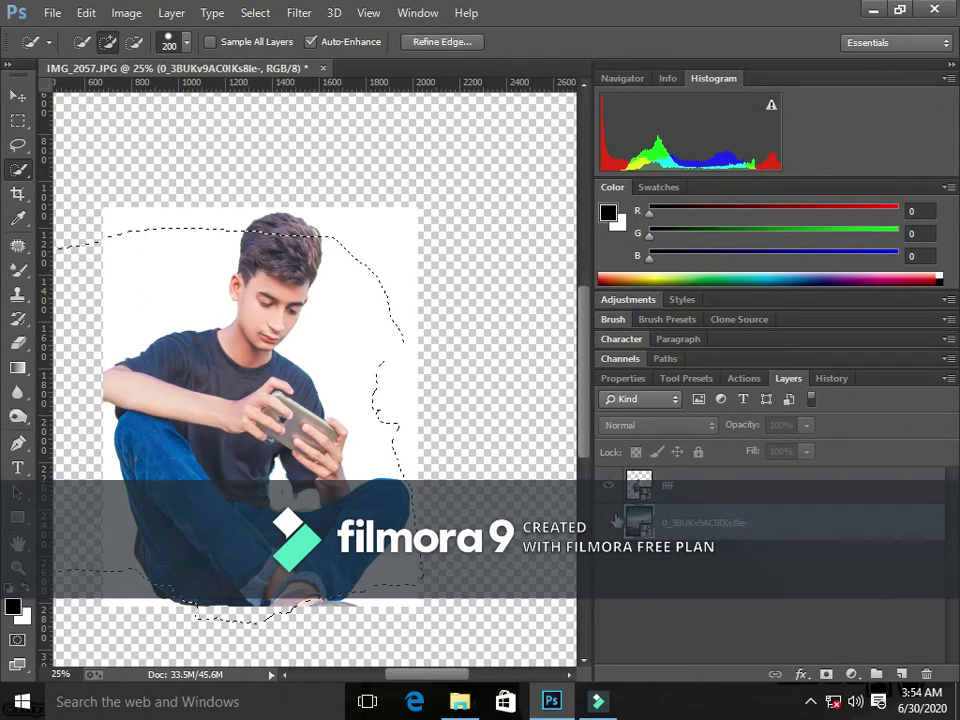
Delete the selected area, dismiss the smart-object warning and reselect the ffff boy layer.
key(Delete)
click(455, 277)
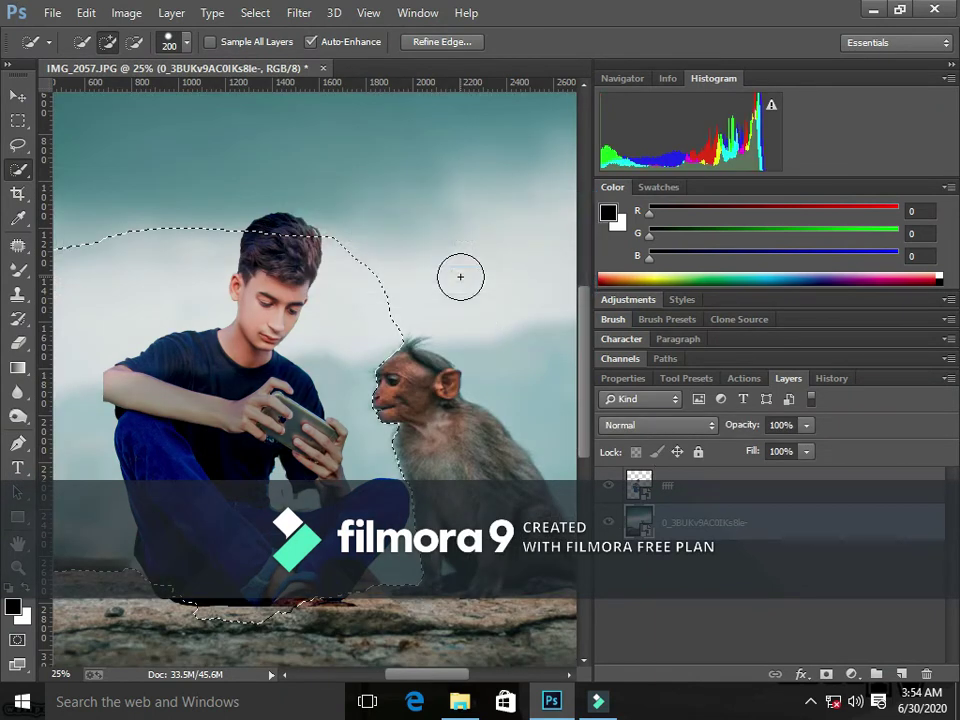
click(728, 497)
key(Delete)
click(470, 278)
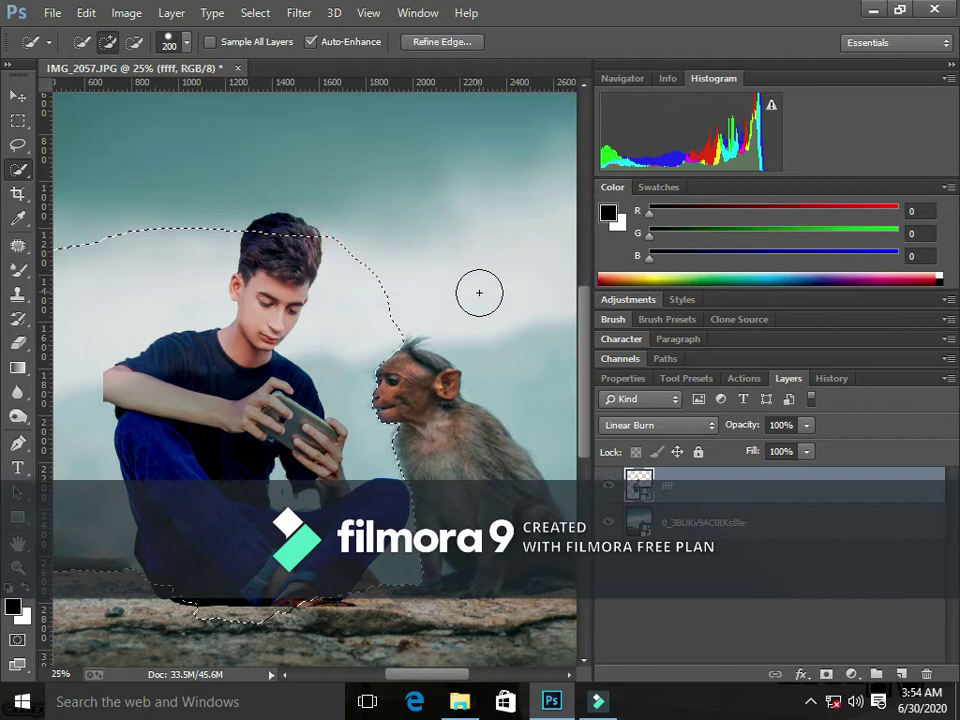
click(732, 516)
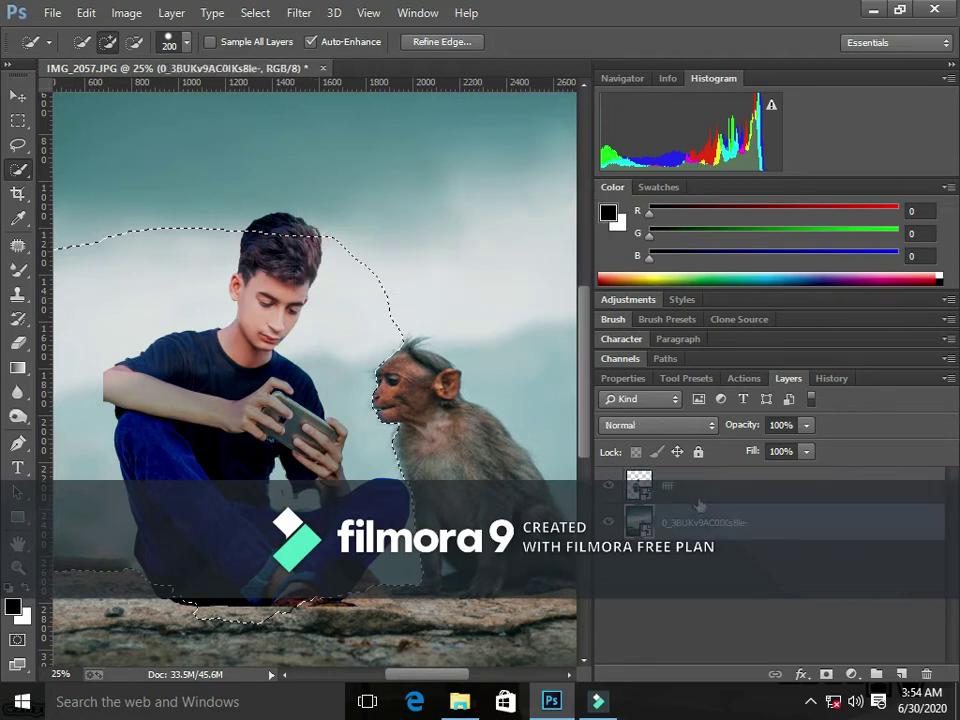
click(700, 488)
Set ffff to Multiply, copy the selection to a new layer and merge it down.
click(658, 425)
click(650, 75)
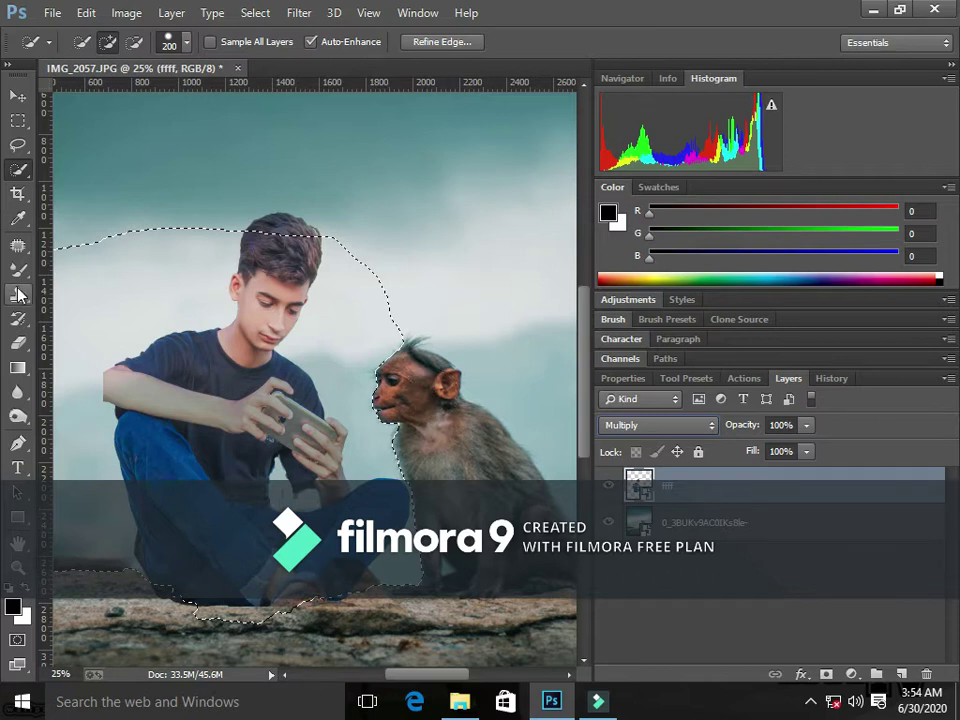
key(s)
click(17, 120)
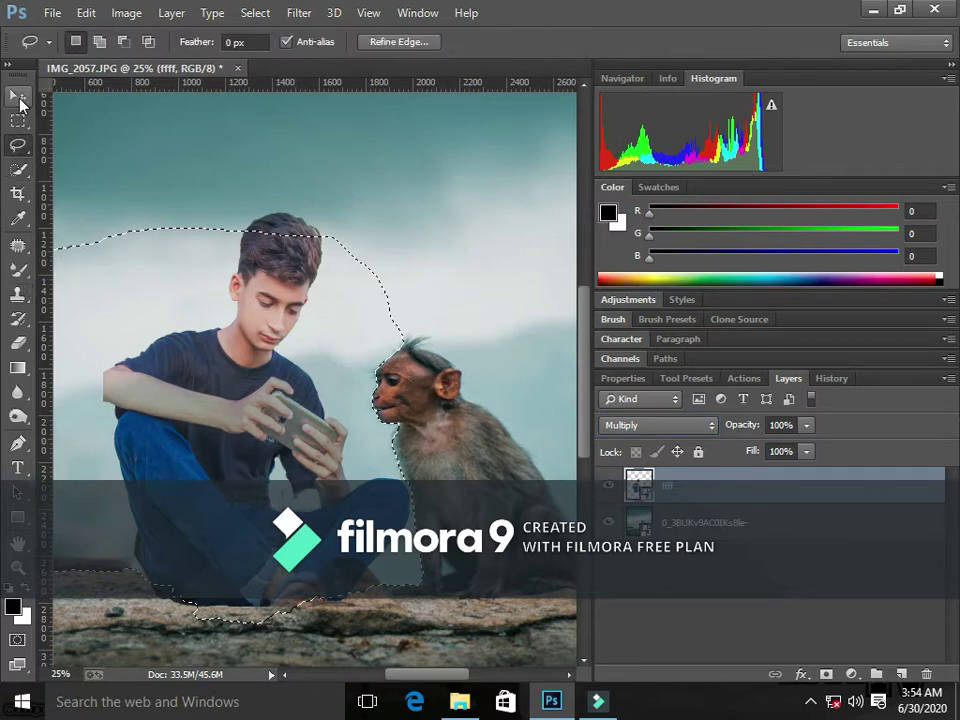
click(17, 95)
key(ctrl+j)
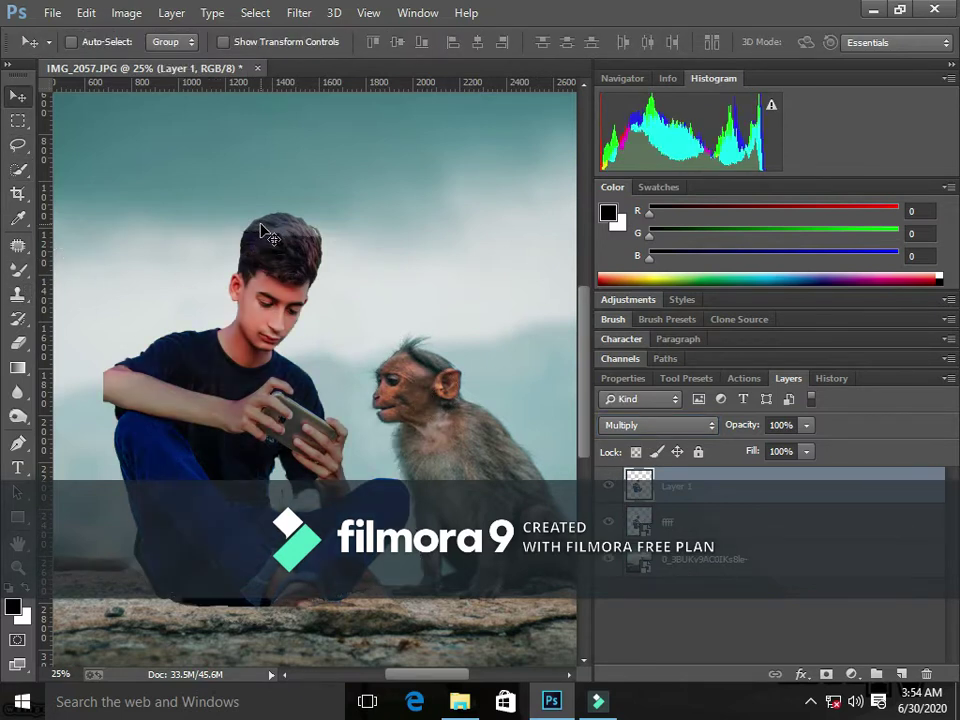
key(ctrl+e)
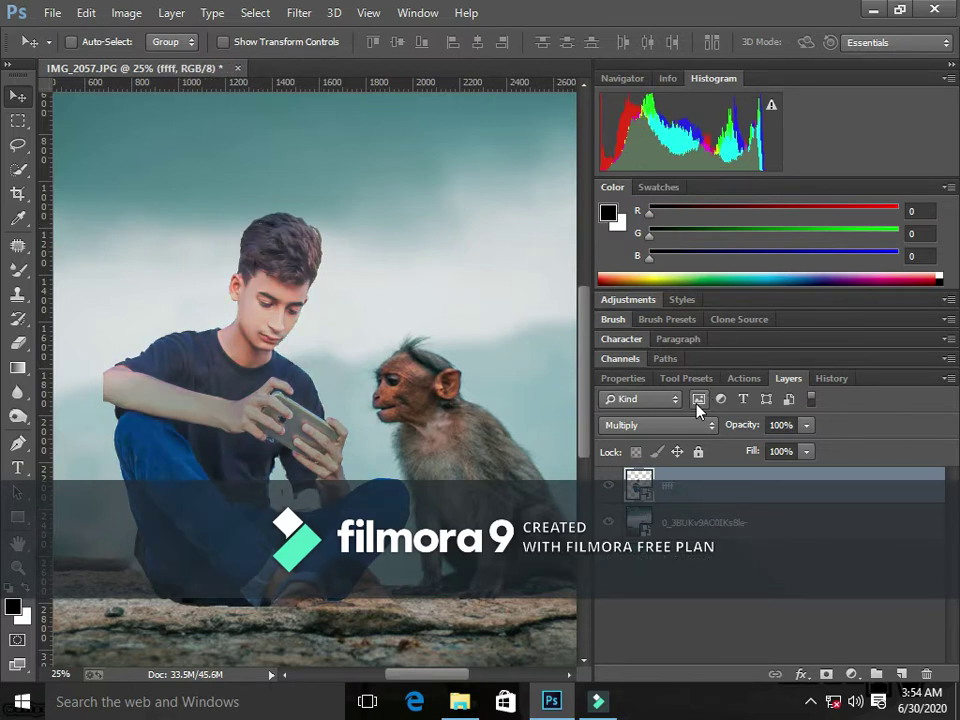
Try Darken, Dissolve, Saturation, Subtract and Exclusion blend modes on the boy layer.
click(675, 425)
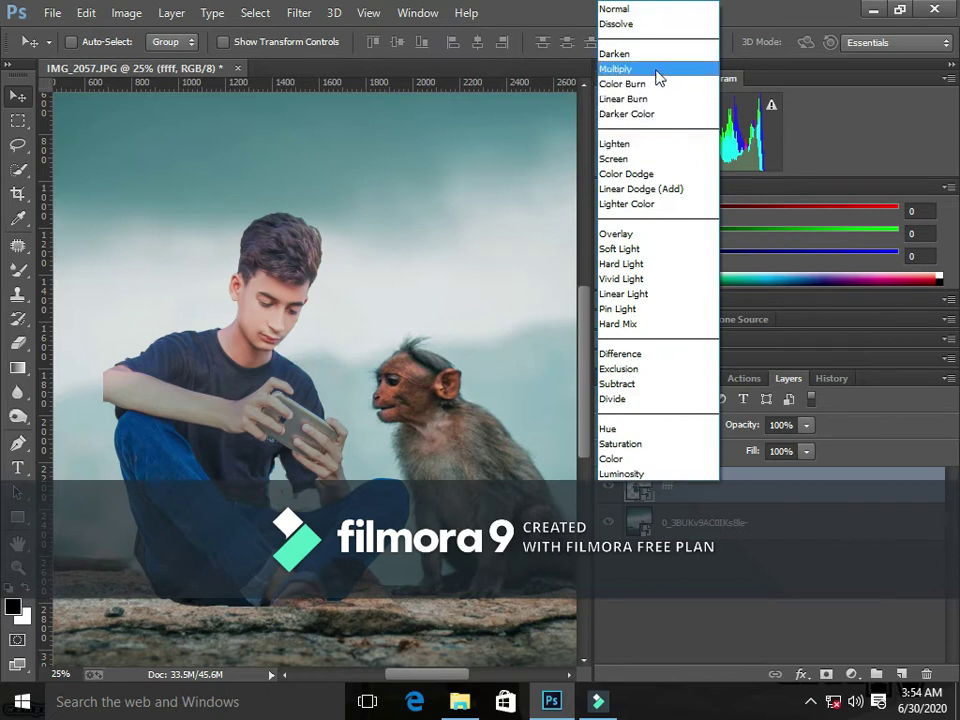
click(652, 54)
click(657, 430)
click(677, 64)
click(625, 425)
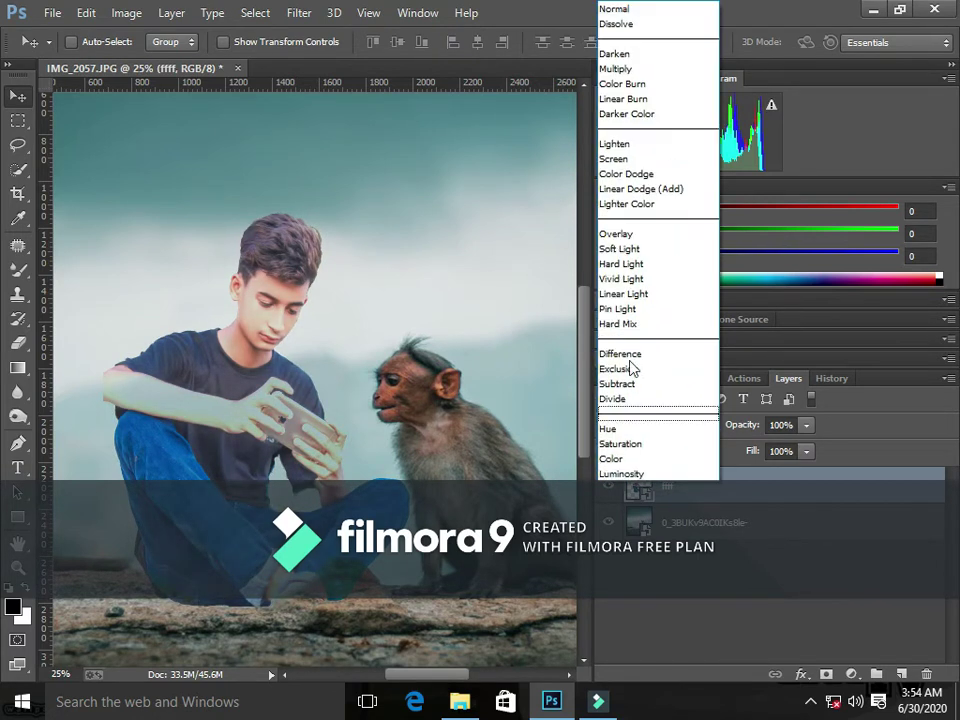
click(628, 23)
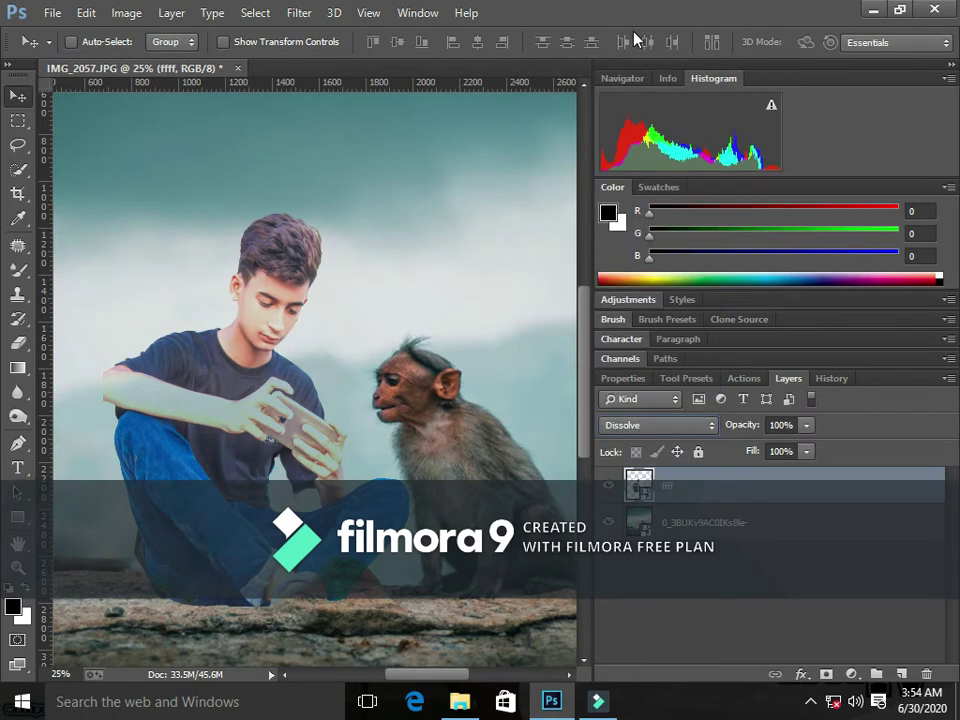
click(660, 425)
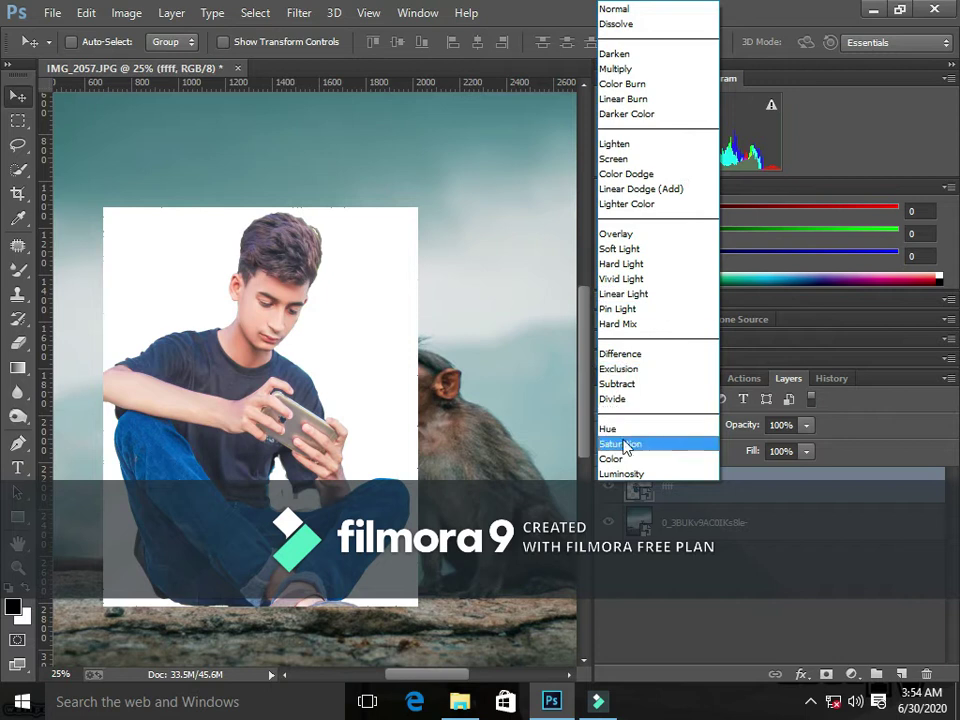
click(660, 443)
click(625, 425)
click(630, 441)
click(637, 425)
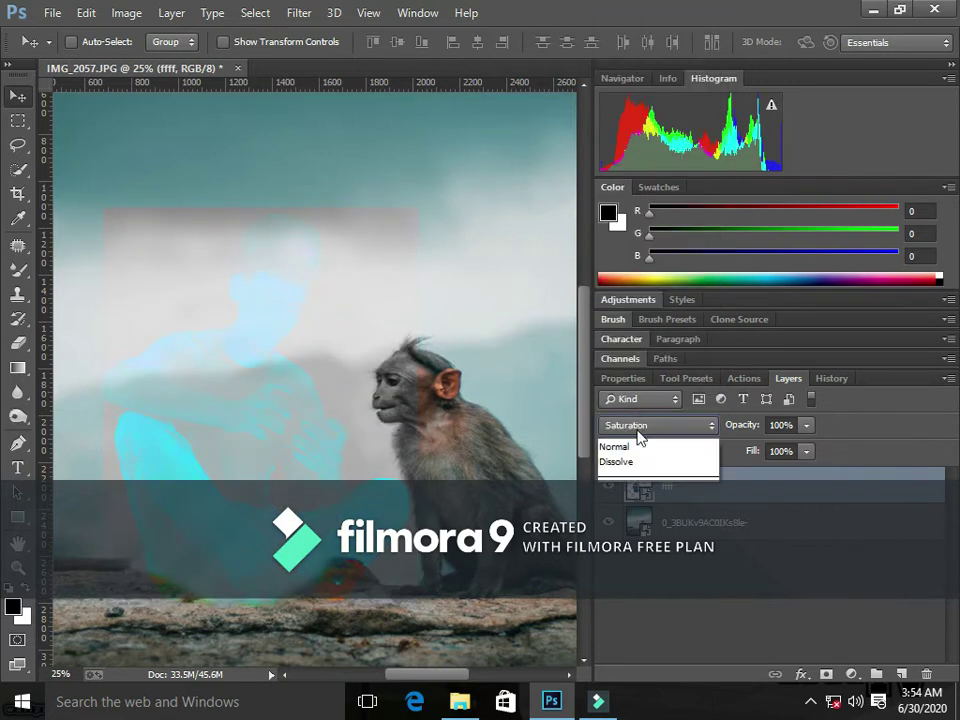
click(637, 388)
click(637, 425)
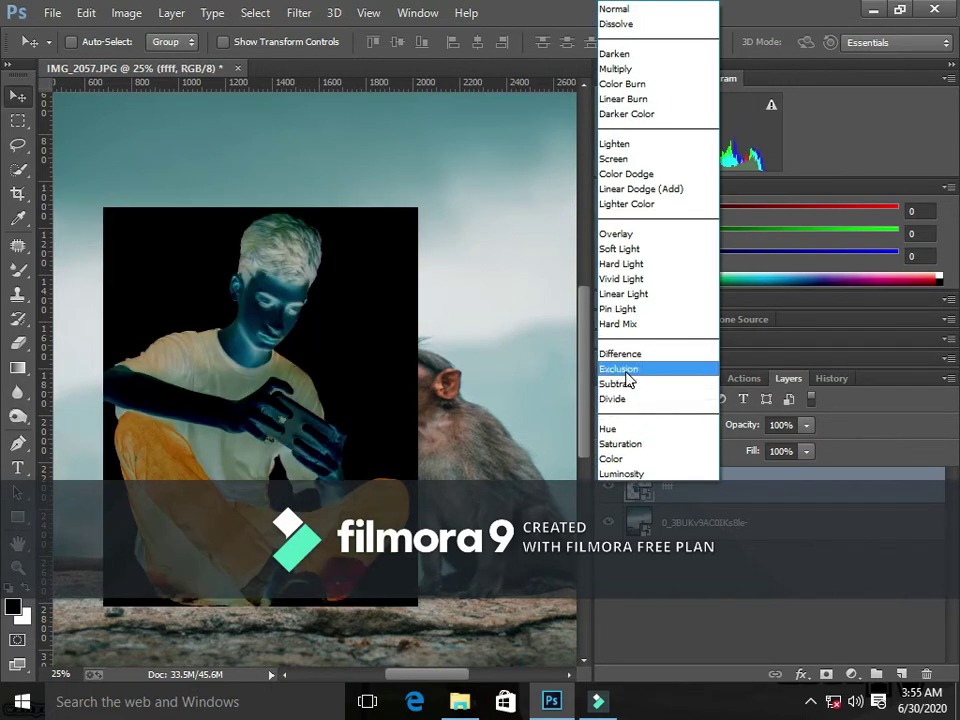
click(630, 369)
Try Difference, Hard Mix, Vivid Light, Hard Light, Linear Dodge and Darker Color on the boy layer.
click(647, 424)
click(643, 354)
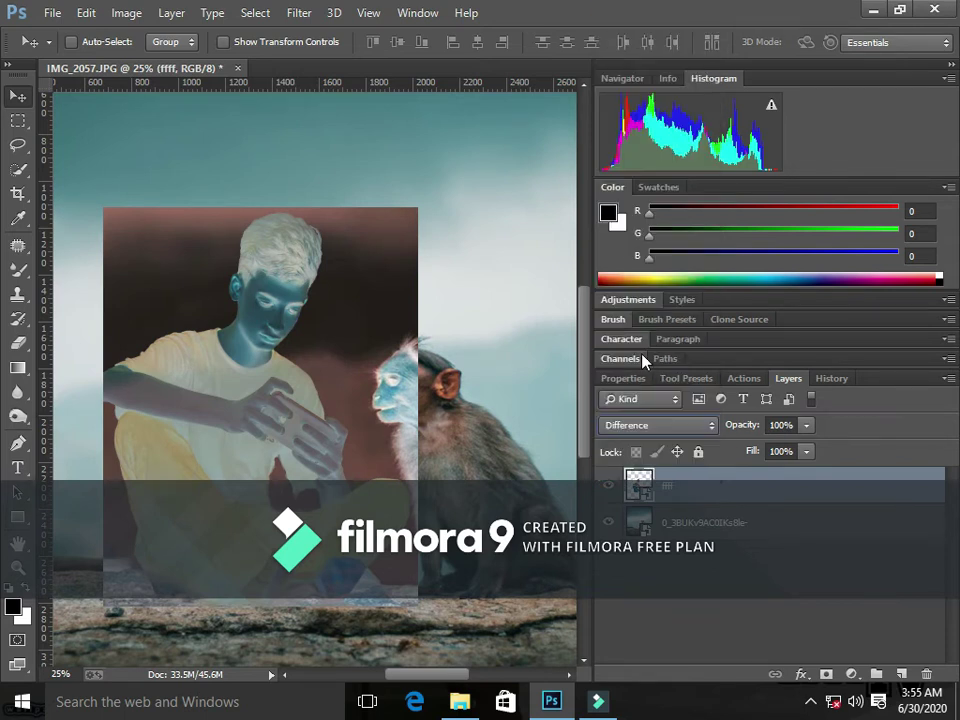
click(662, 425)
click(654, 324)
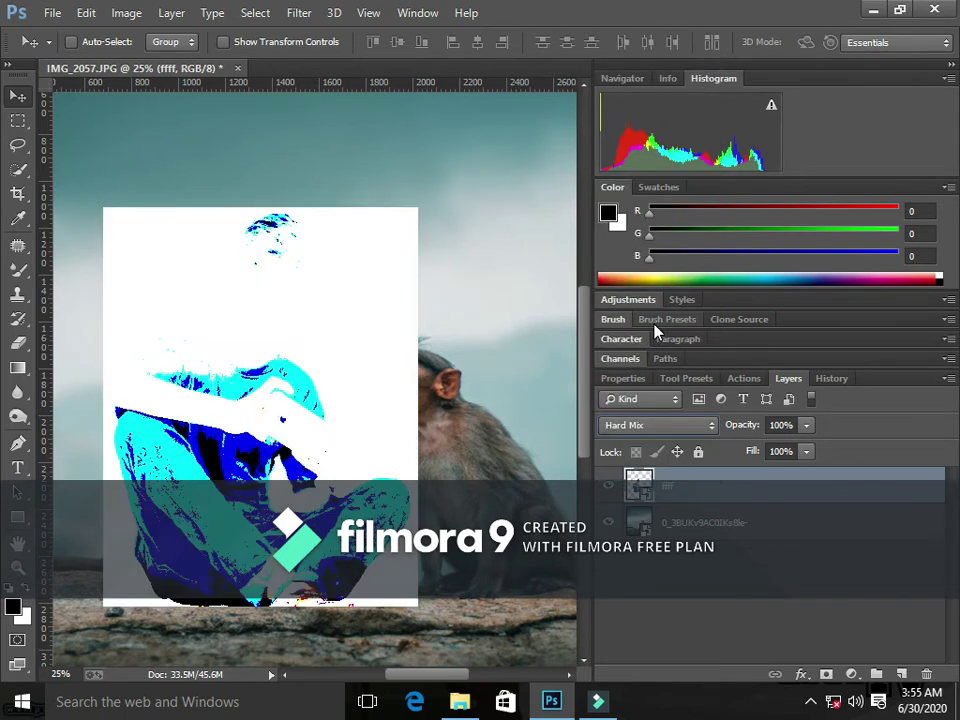
click(660, 427)
click(662, 279)
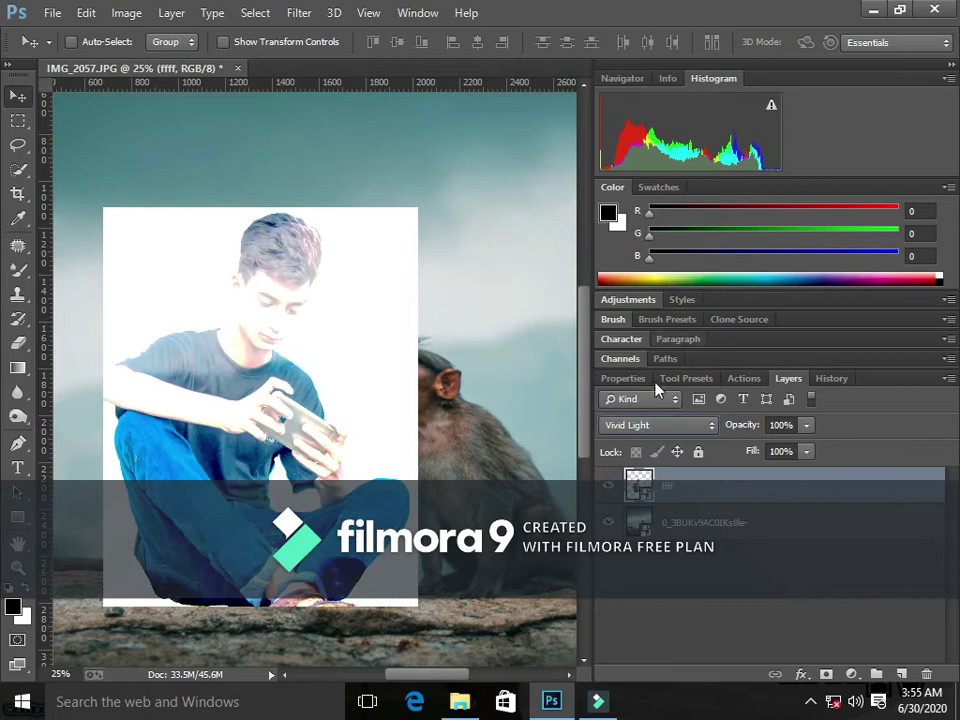
click(640, 425)
click(643, 379)
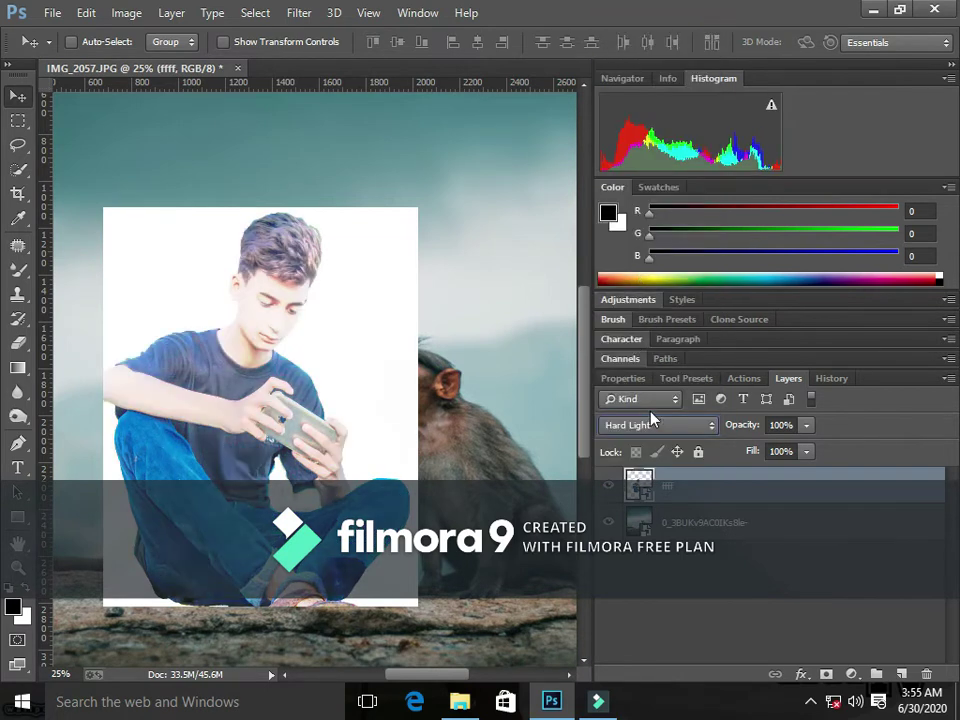
click(655, 425)
click(677, 266)
click(676, 426)
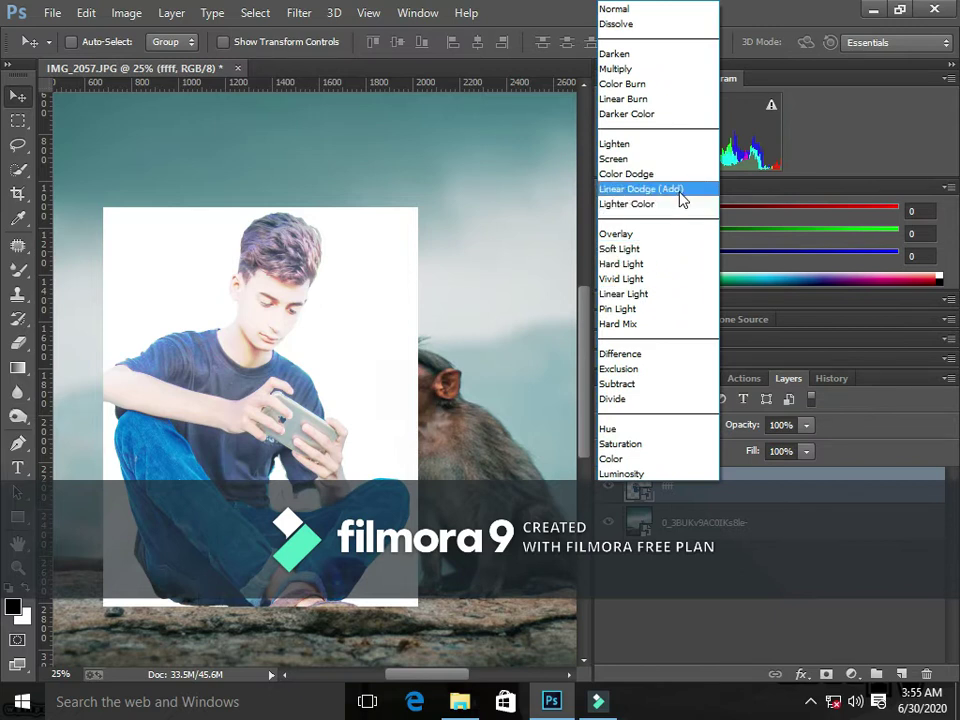
click(680, 189)
click(677, 424)
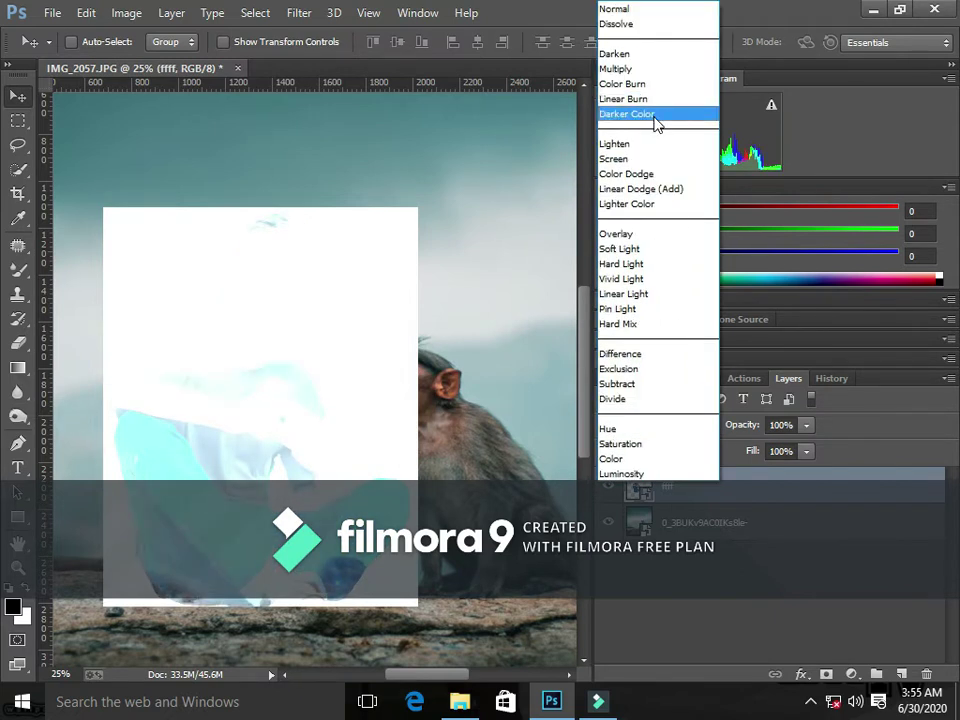
click(656, 115)
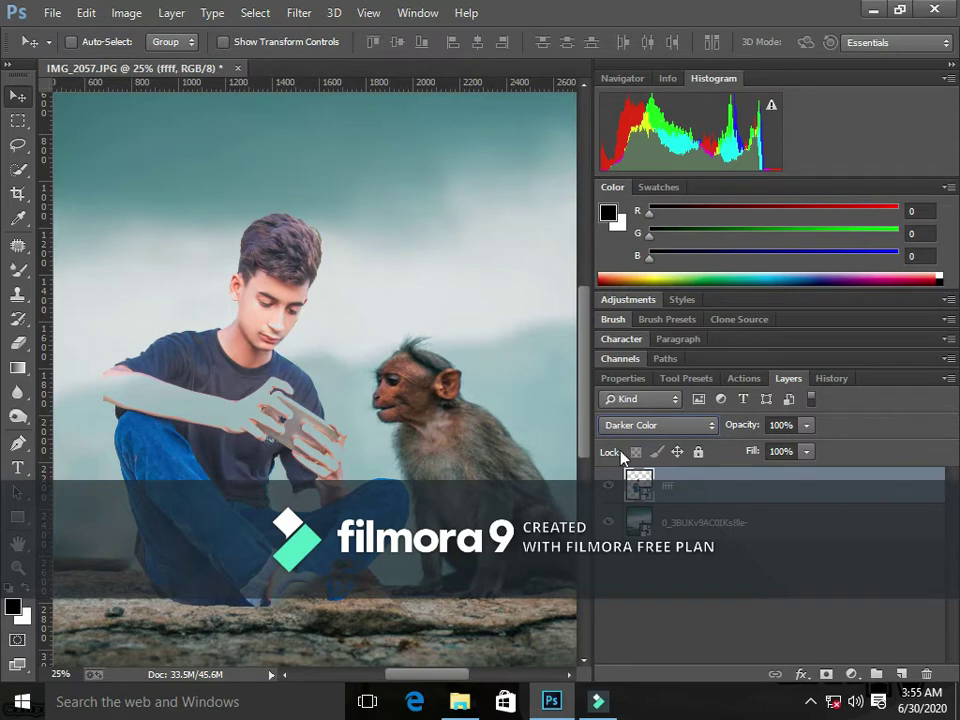
Toggle the background scene's visibility repeatedly to inspect the cut-out, leaving it visible.
click(608, 521)
click(608, 521)
click(608, 521)
click(609, 521)
click(609, 521)
click(609, 521)
Set the boy layer back to Multiply and nudge it slightly up into place.
click(630, 428)
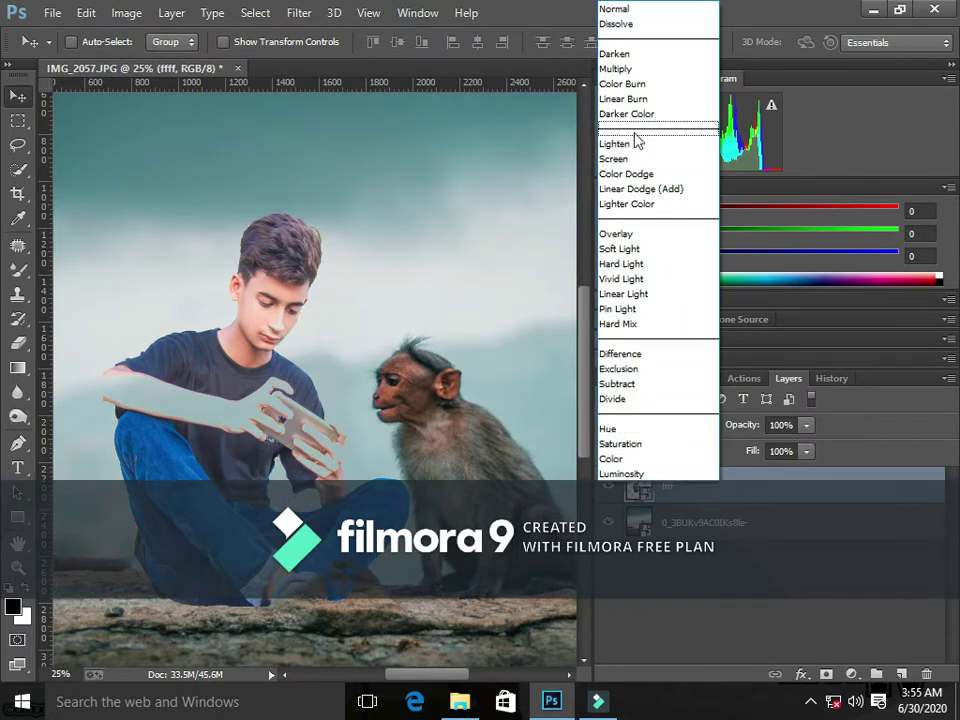
click(633, 70)
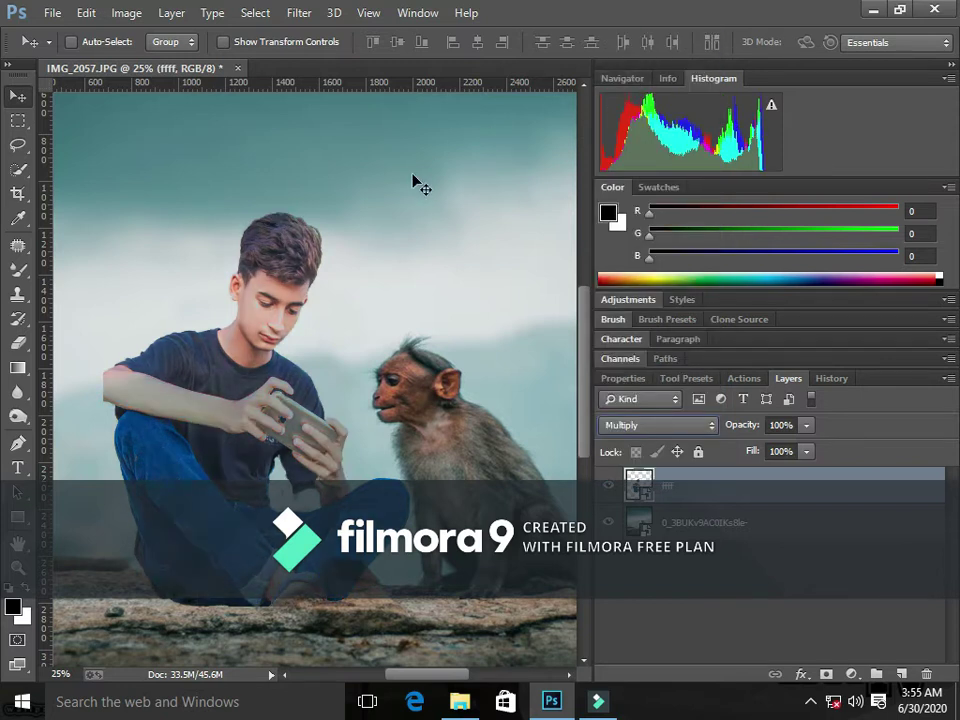
mouse_move(261, 398)
mouse_down()
mouse_move(238, 366)
mouse_move(246, 348)
mouse_move(261, 392)
mouse_up()
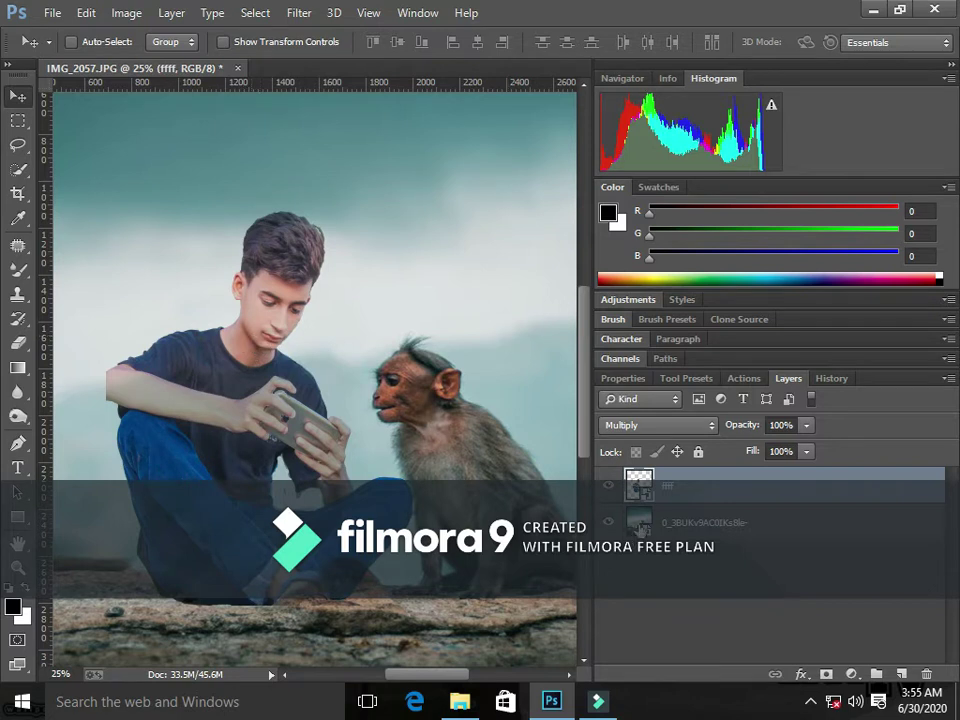
Cancel the layer menu and Camera Raw, then Flatten Image and zoom out to fit.
right_click(645, 528)
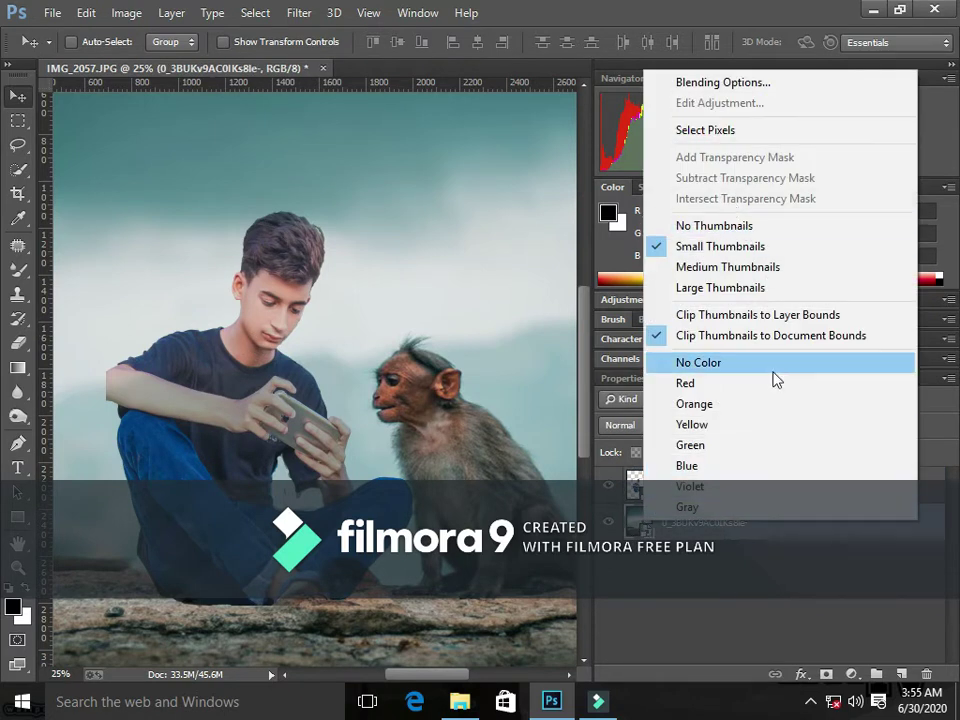
click(665, 530)
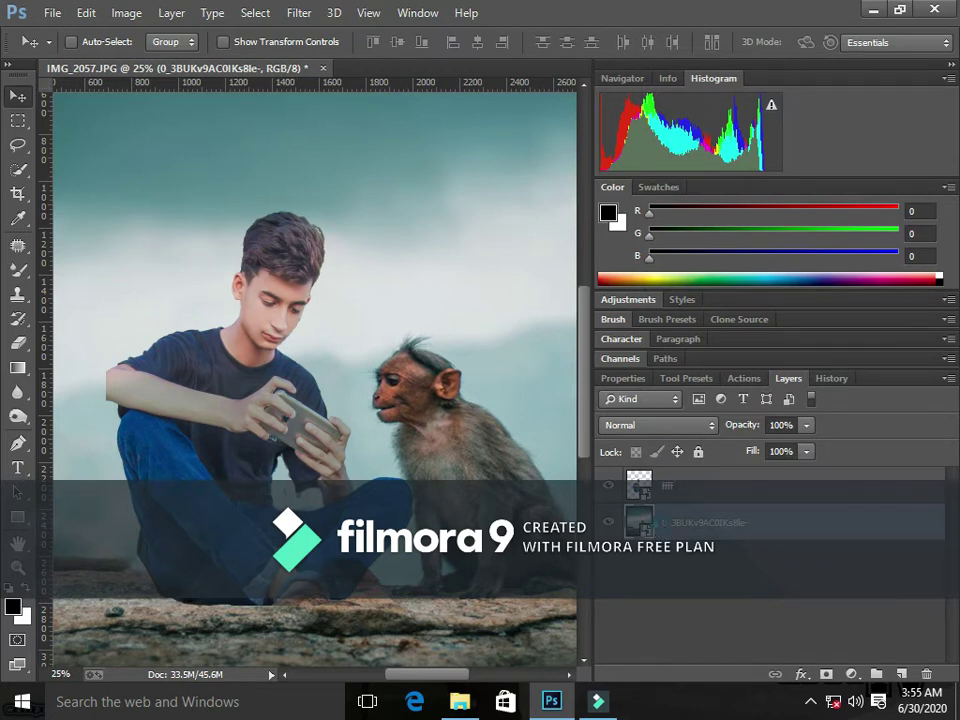
key(ctrl+shift+a)
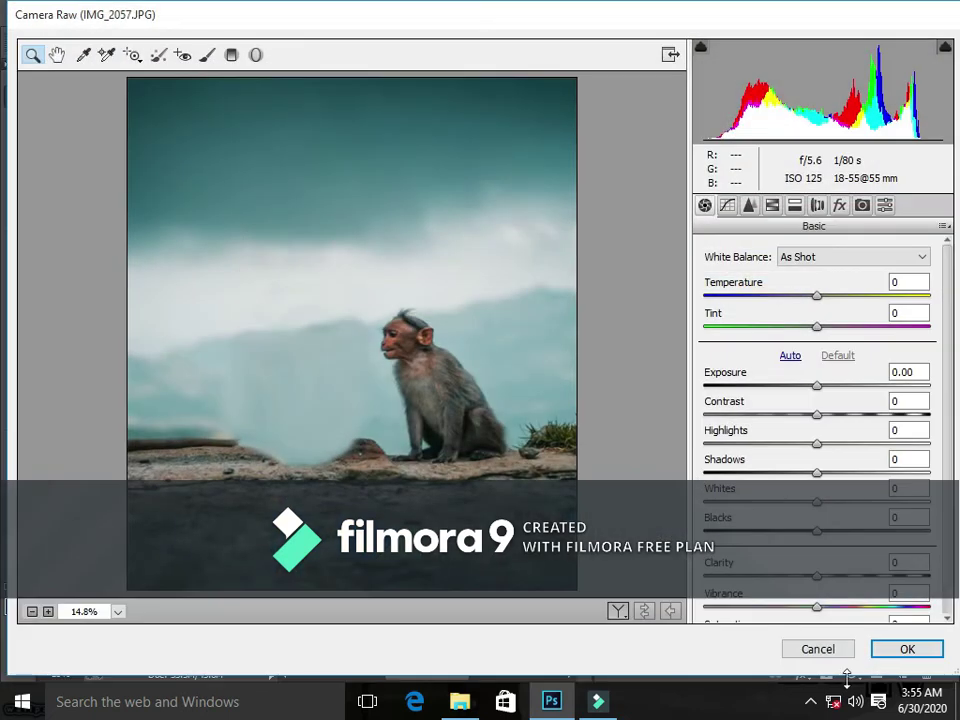
click(817, 649)
right_click(745, 522)
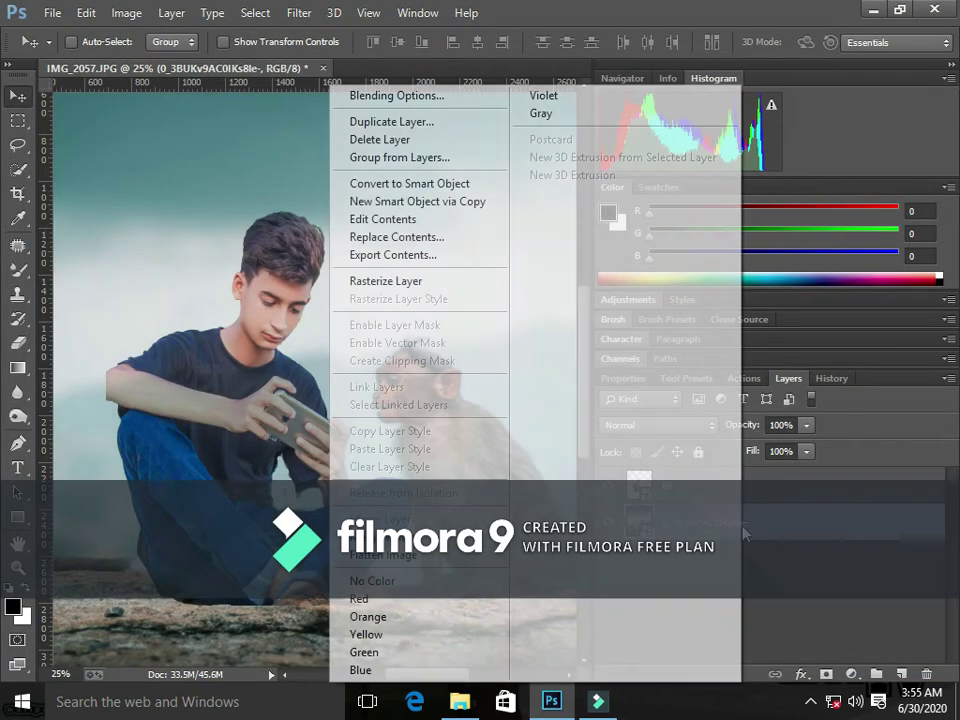
click(447, 566)
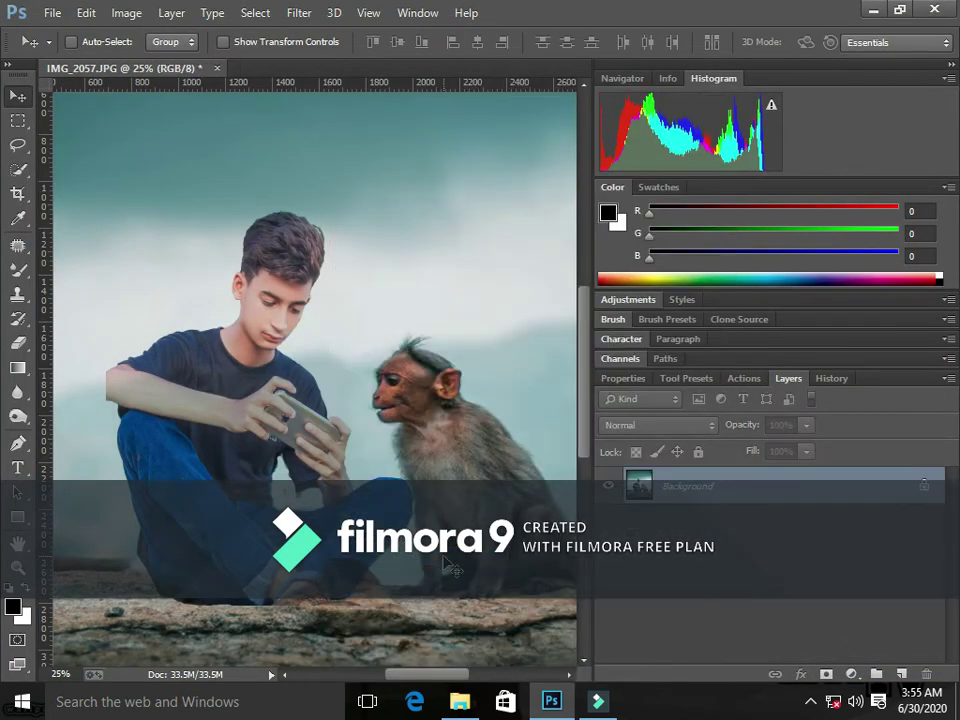
key(ctrl+minus)
key(ctrl+minus)
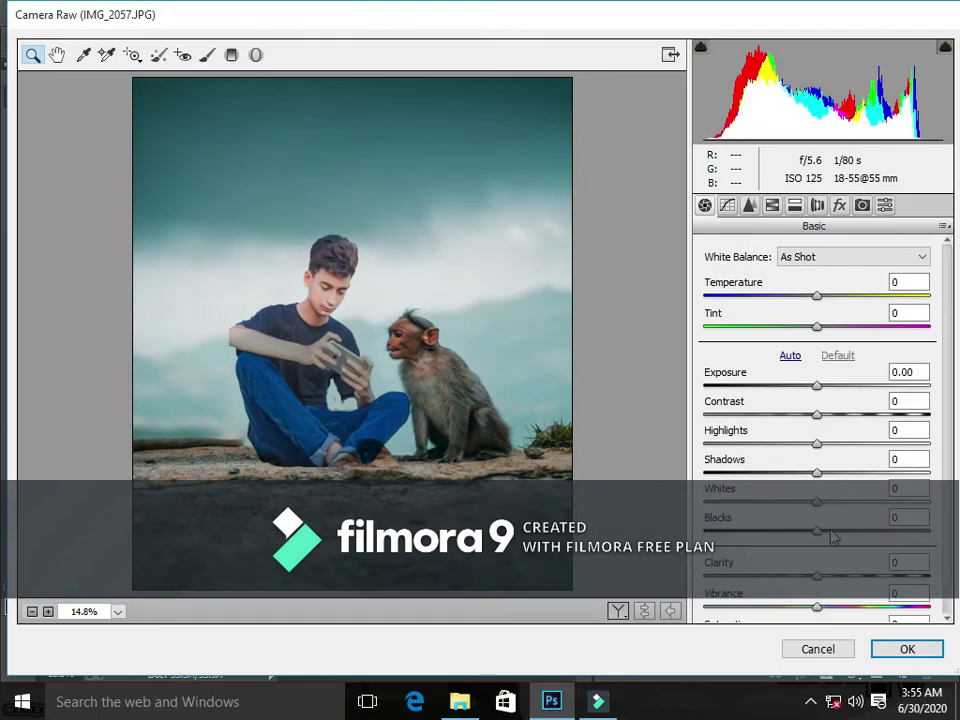
In Camera Raw, set Blacks +17, Whites +47, Shadows +59, boost Vibrance and apply.
drag(829, 533, 869, 502)
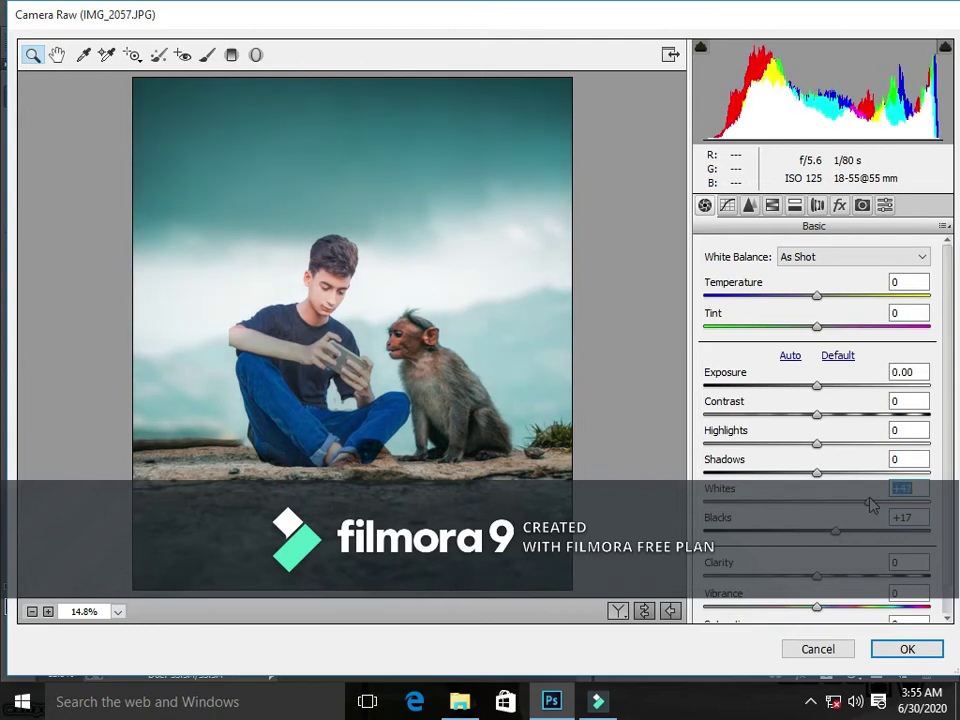
click(881, 473)
mouse_move(883, 478)
mouse_down()
mouse_move(891, 481)
mouse_move(883, 482)
mouse_up()
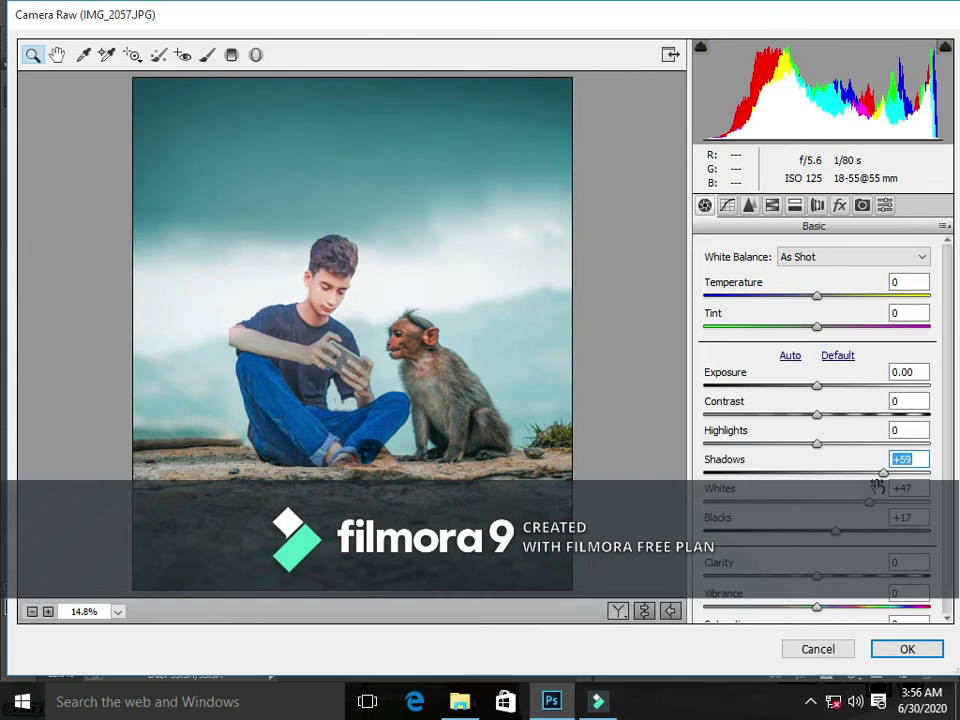
mouse_move(885, 606)
mouse_down()
mouse_move(930, 606)
mouse_move(878, 588)
mouse_up()
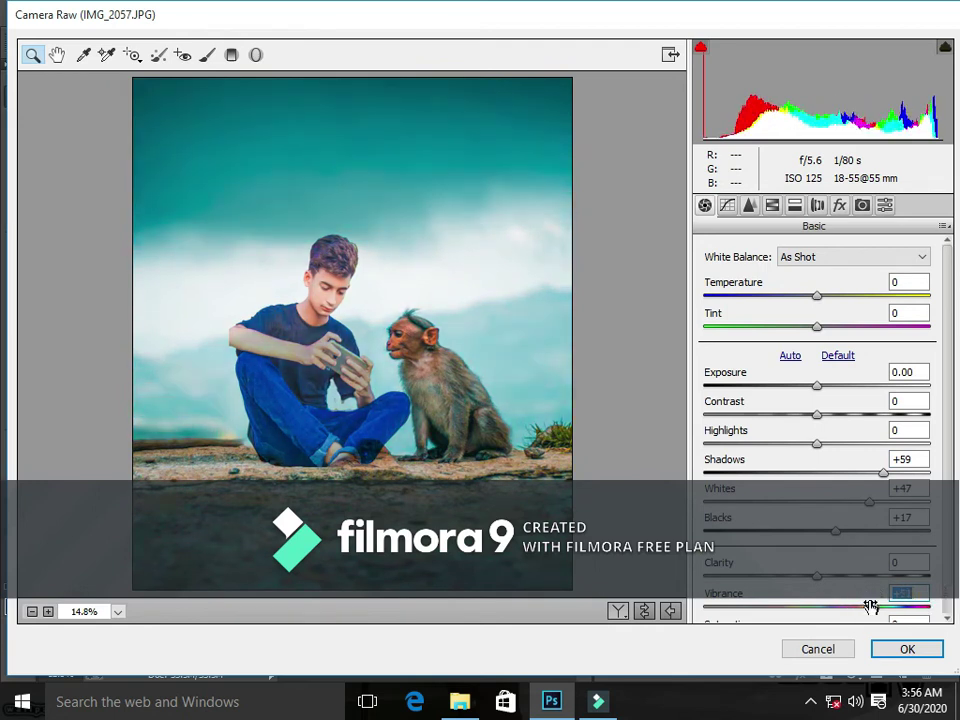
click(895, 650)
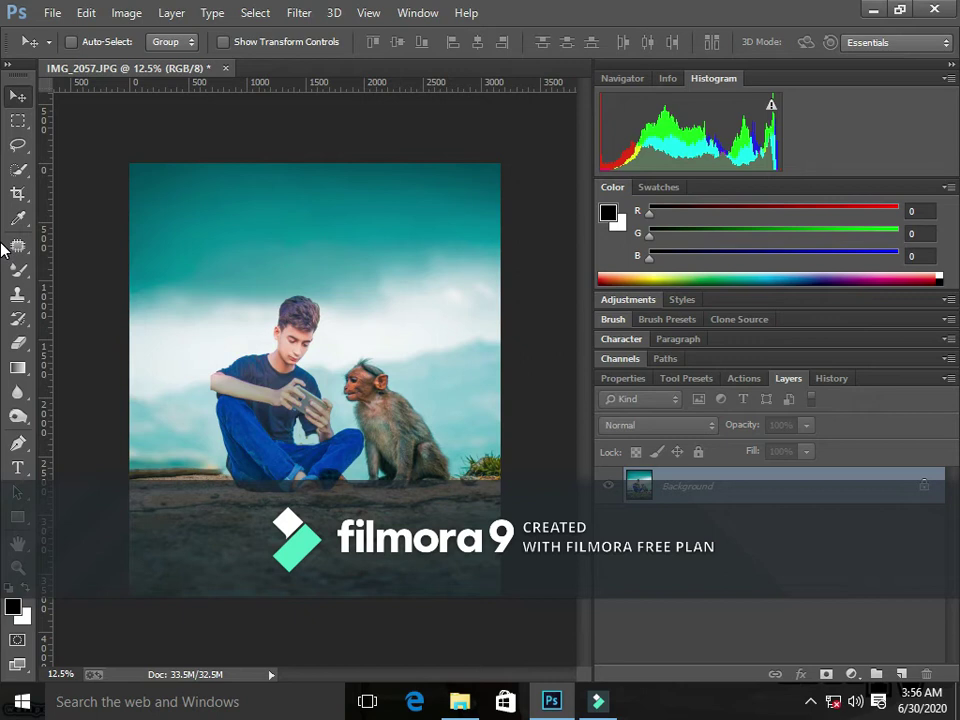
Crop off the bottom ground strip and a little of the left and right edges.
click(17, 193)
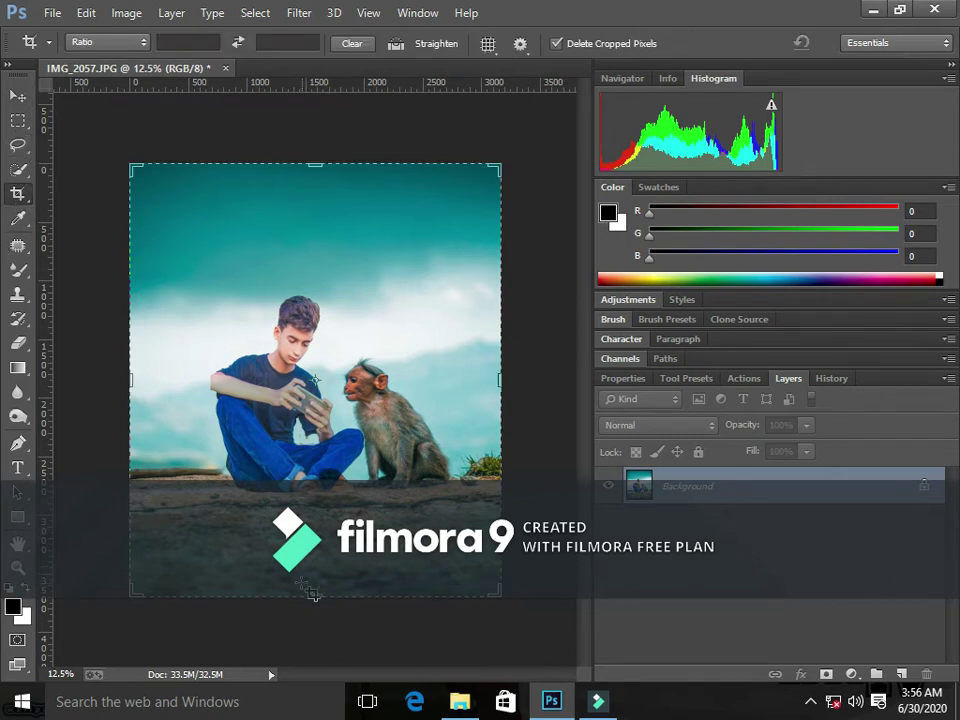
mouse_move(316, 594)
mouse_down()
mouse_move(329, 570)
mouse_move(229, 534)
mouse_up()
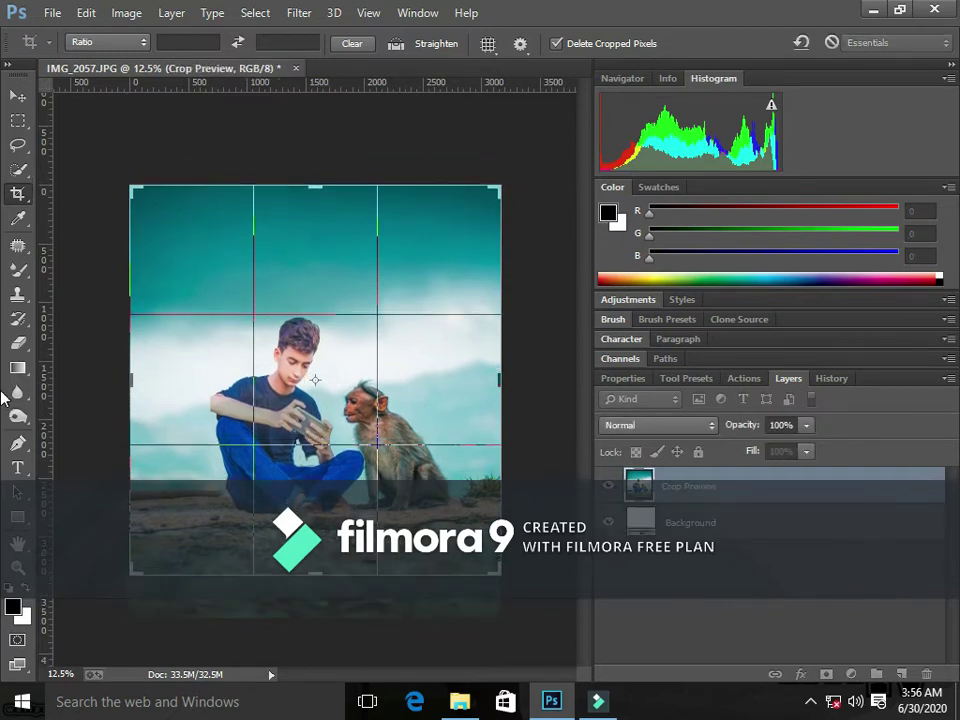
drag(134, 181, 141, 185)
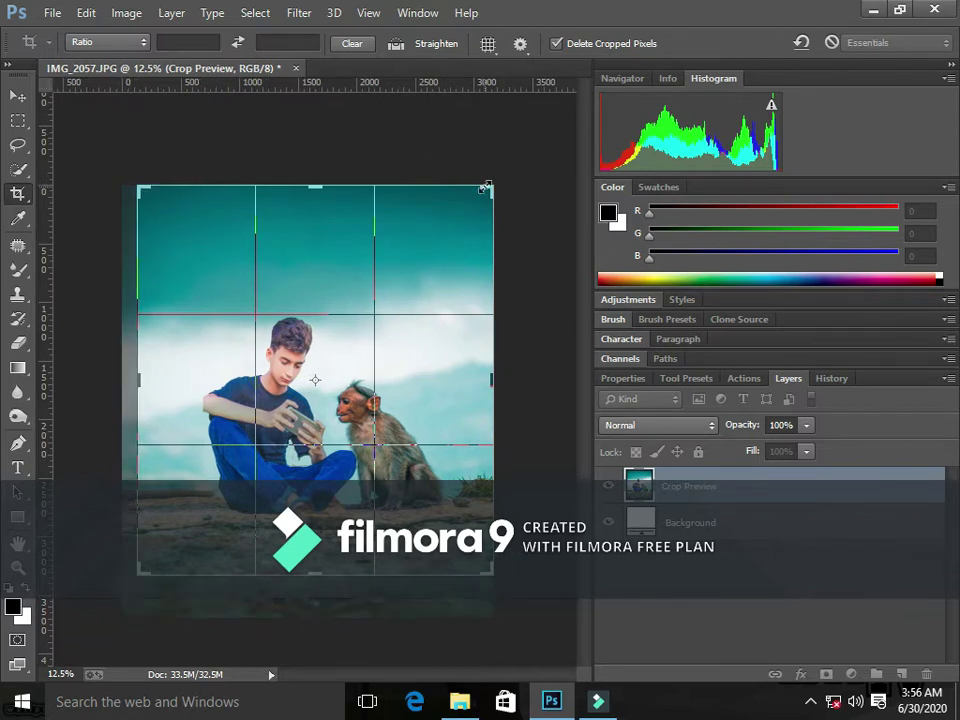
drag(484, 187, 483, 189)
click(32, 350)
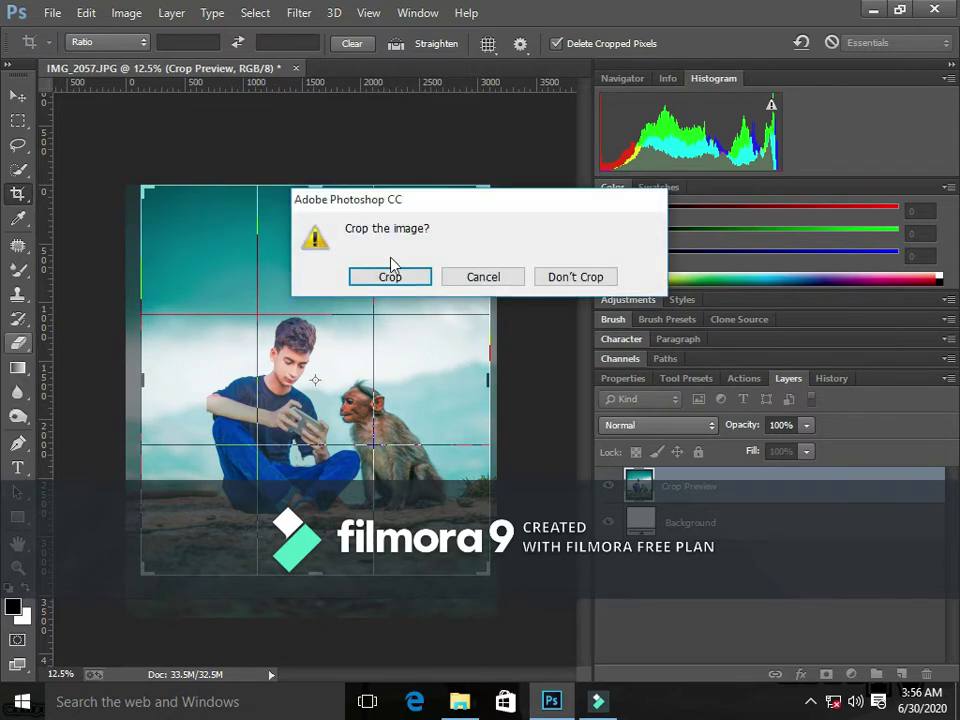
click(390, 268)
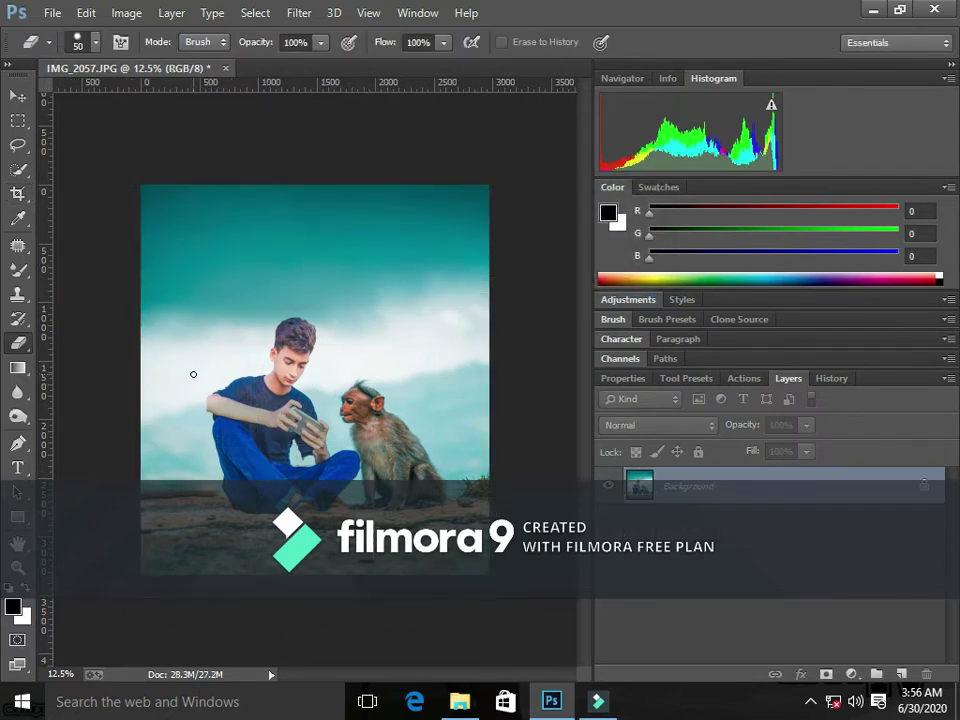
Zoom in and clone sky over the light patch under the boy's arm with an enlarged brush.
key(ctrl+plus)
key(ctrl+plus)
key(ctrl+plus)
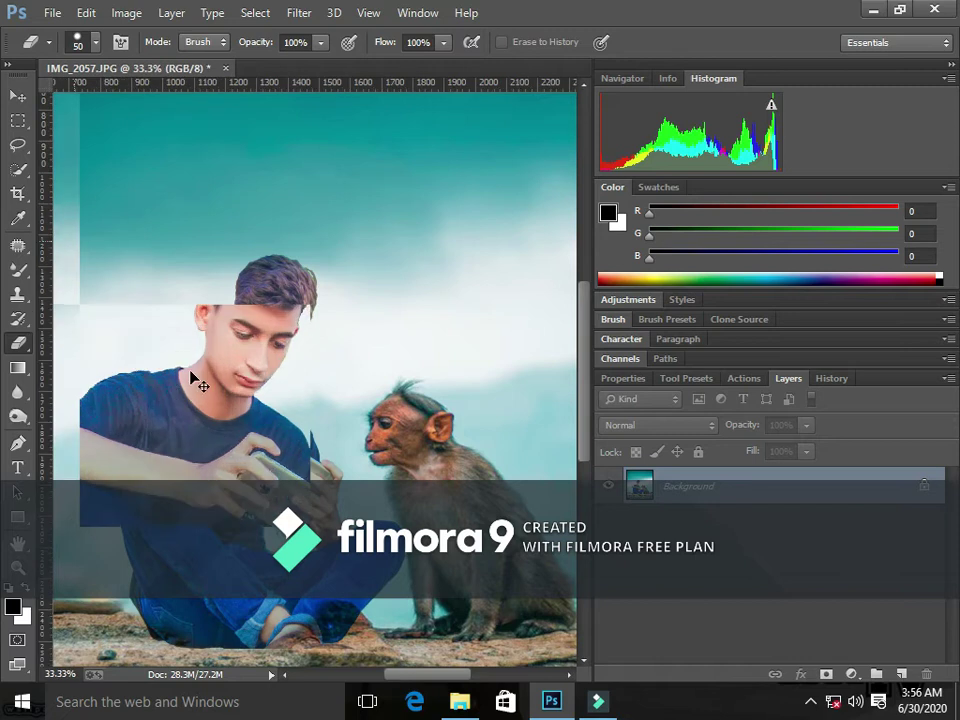
click(18, 295)
drag(578, 325, 582, 364)
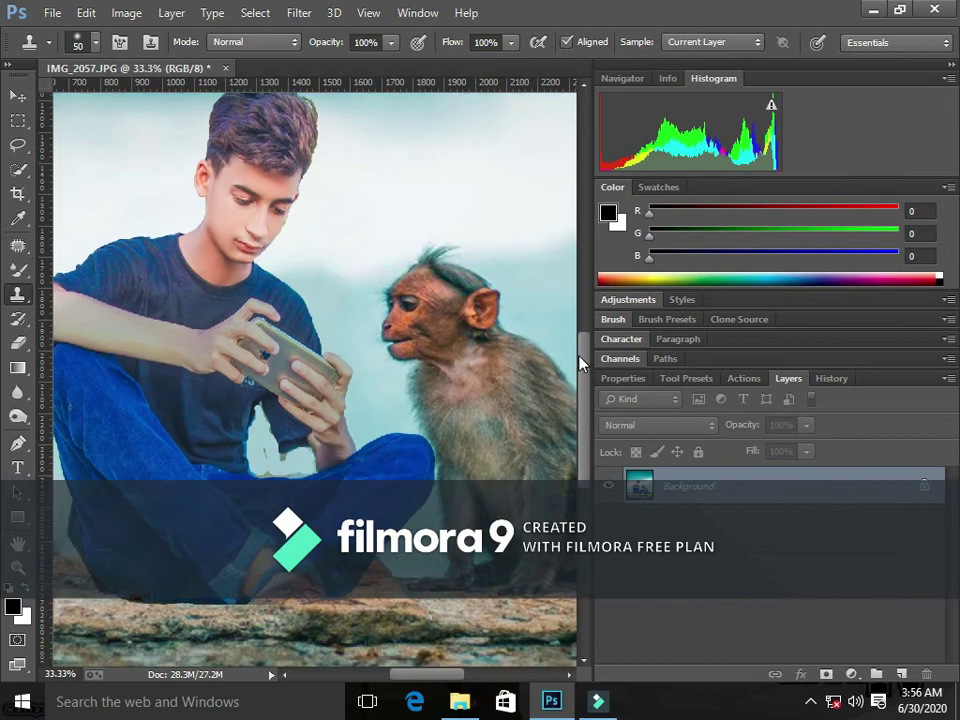
click(391, 405)
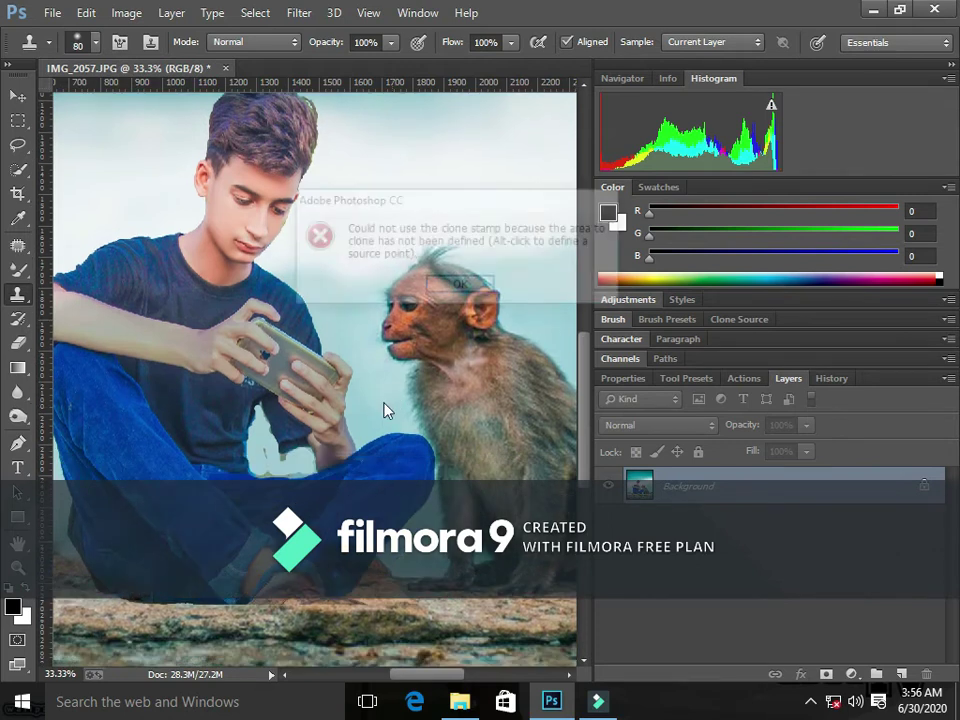
key(Return)
key(bracketright)
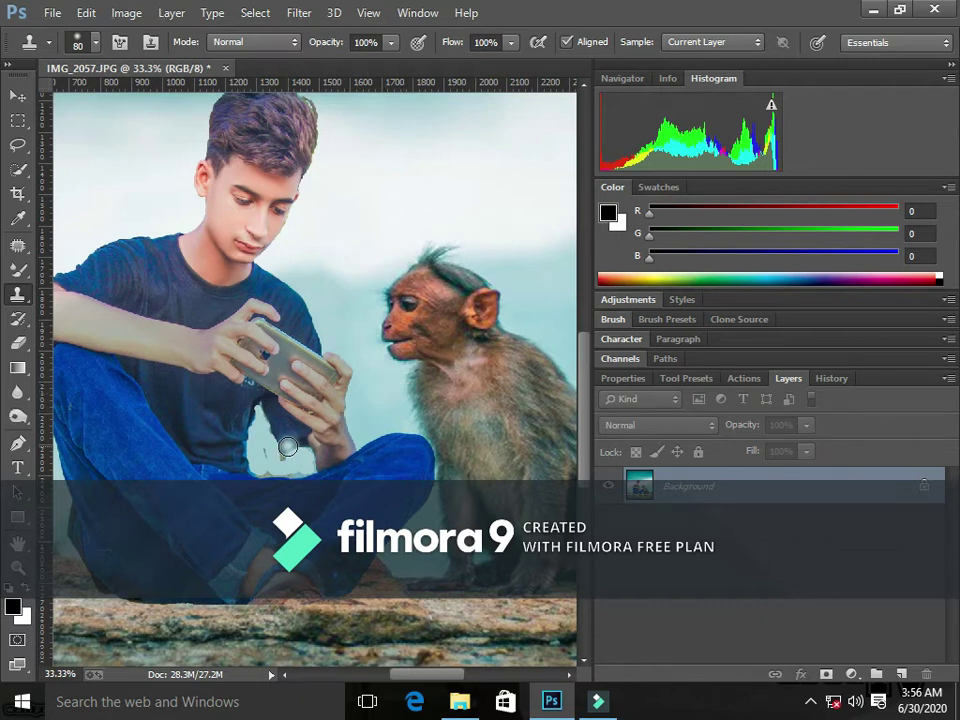
drag(264, 448, 276, 462)
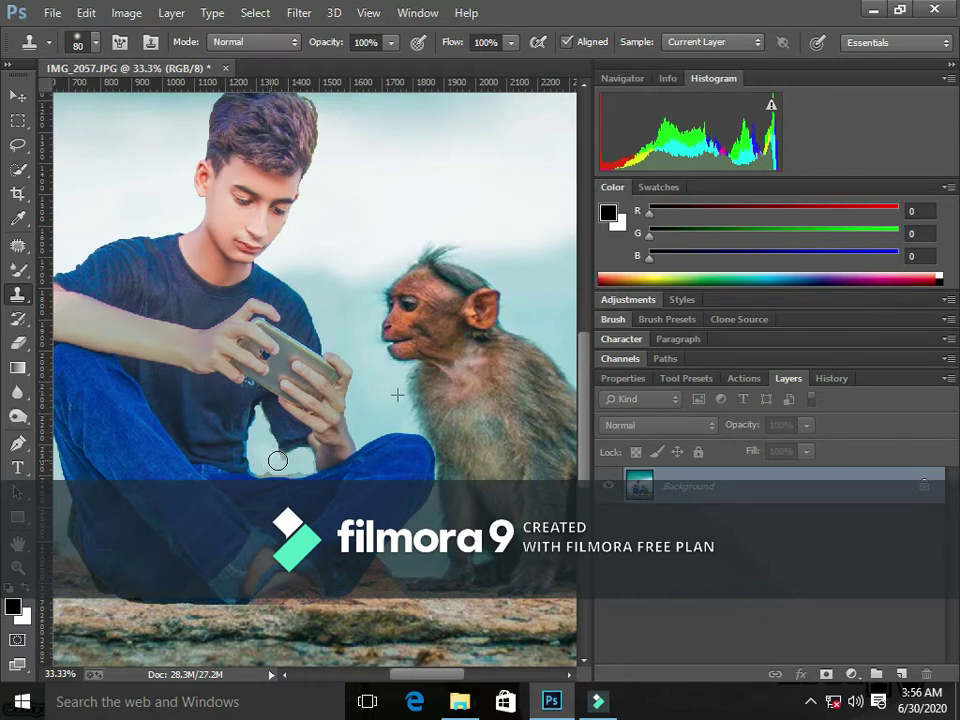
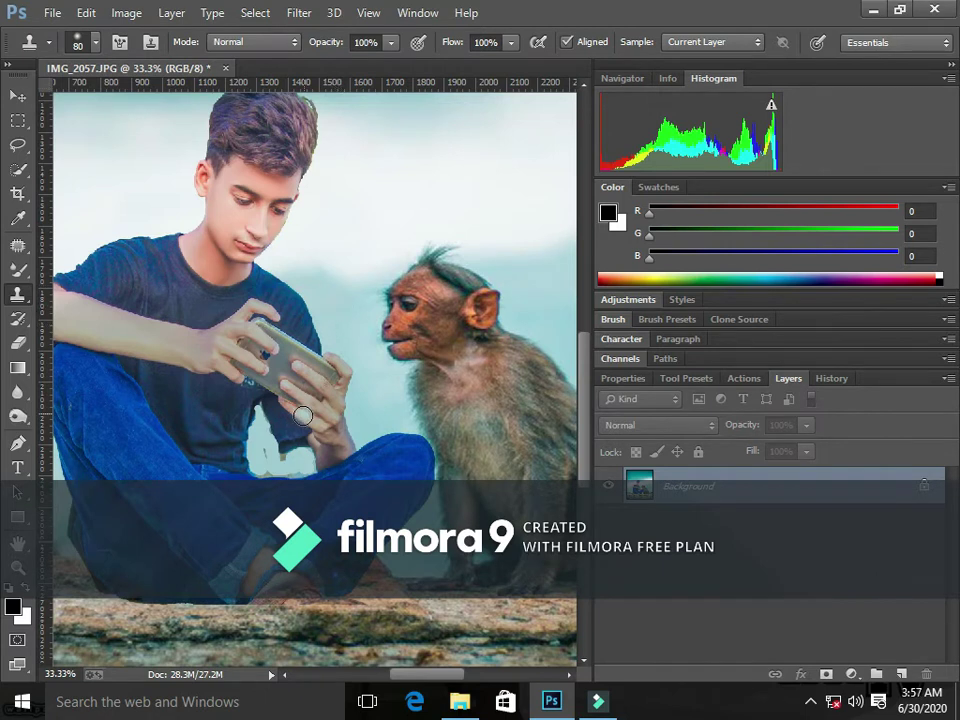
Clone sky over the gap between the boy's arm and jeans.
drag(263, 461, 282, 475)
mouse_move(281, 460)
mouse_down()
mouse_move(298, 461)
mouse_move(265, 469)
mouse_move(298, 463)
mouse_up()
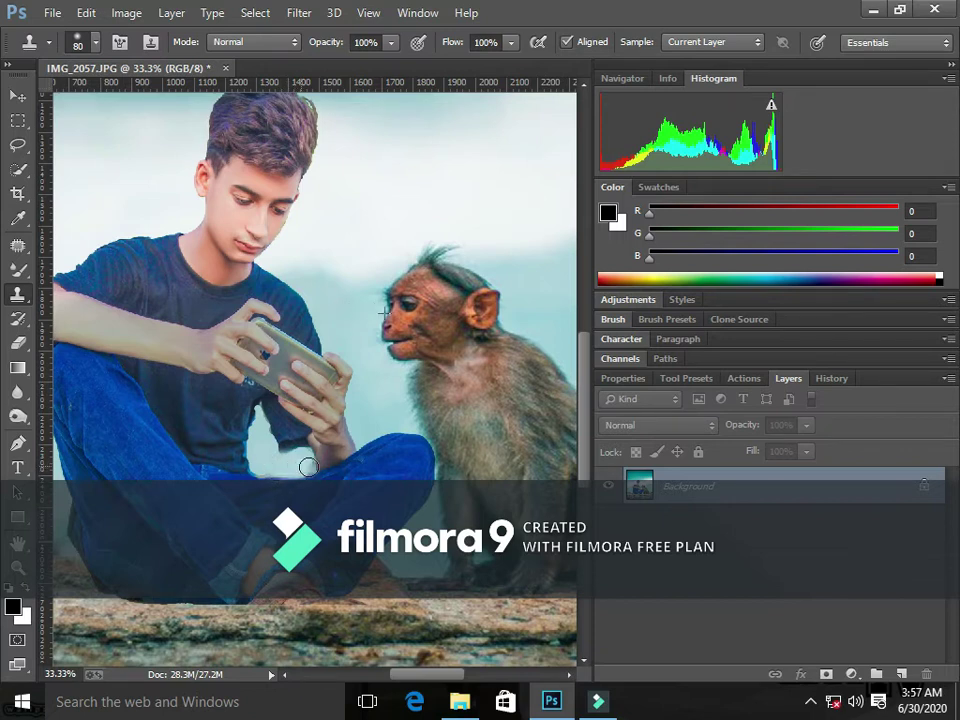
drag(300, 457, 331, 458)
Shrink the clone brush to 45, clone out the dark sky mark, and undo the stray stroke.
key(bracketleft)
key(bracketleft)
key(alt)
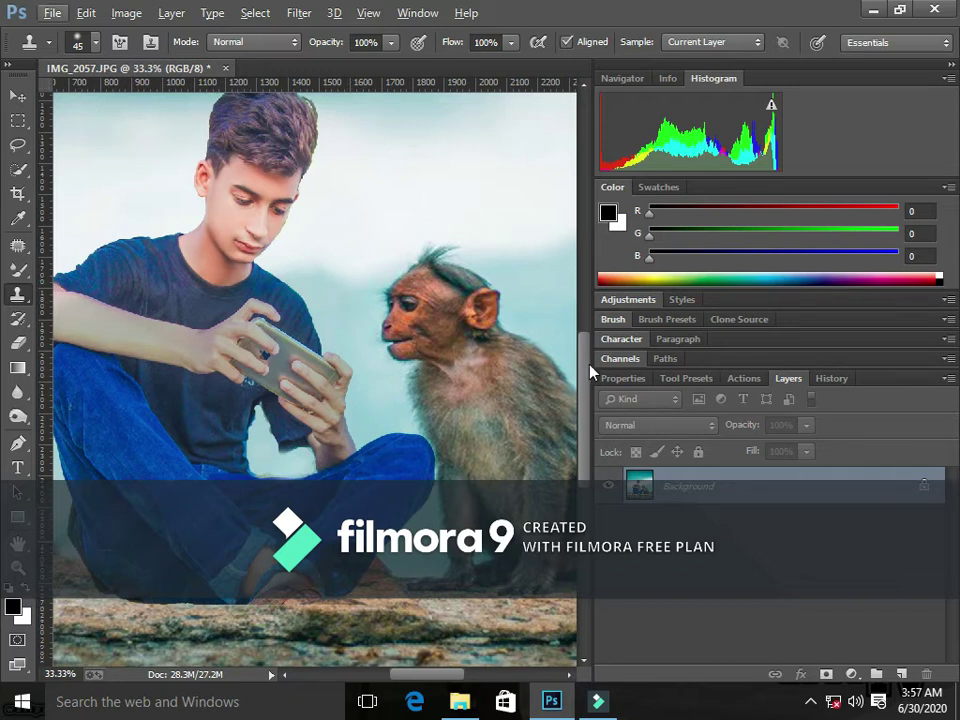
scroll(456, 161, up, 5)
drag(383, 153, 385, 196)
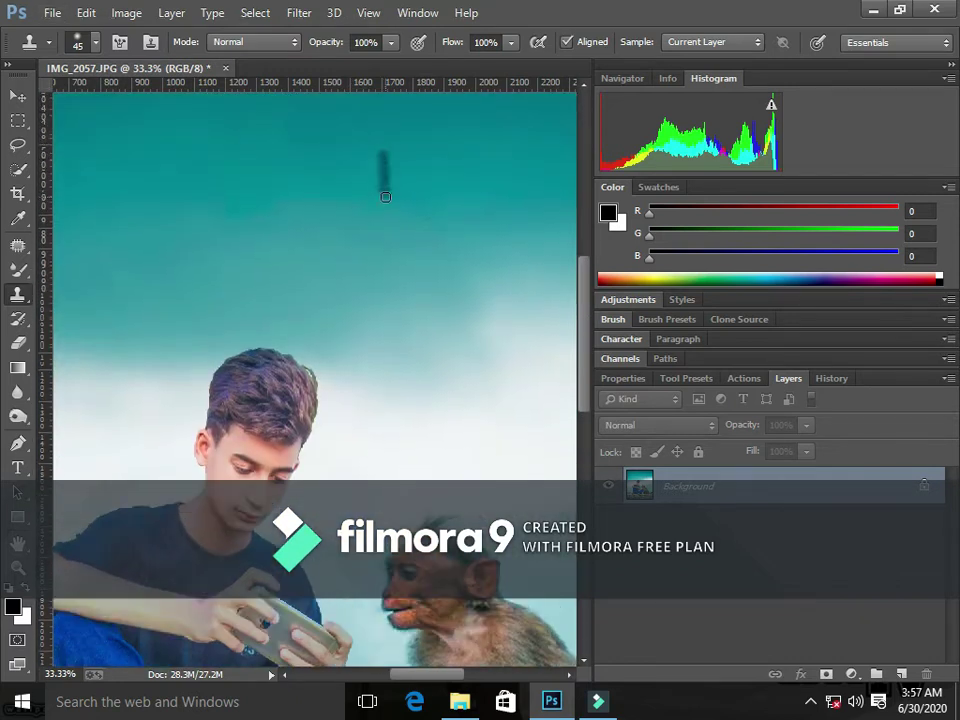
key(ctrl+z)
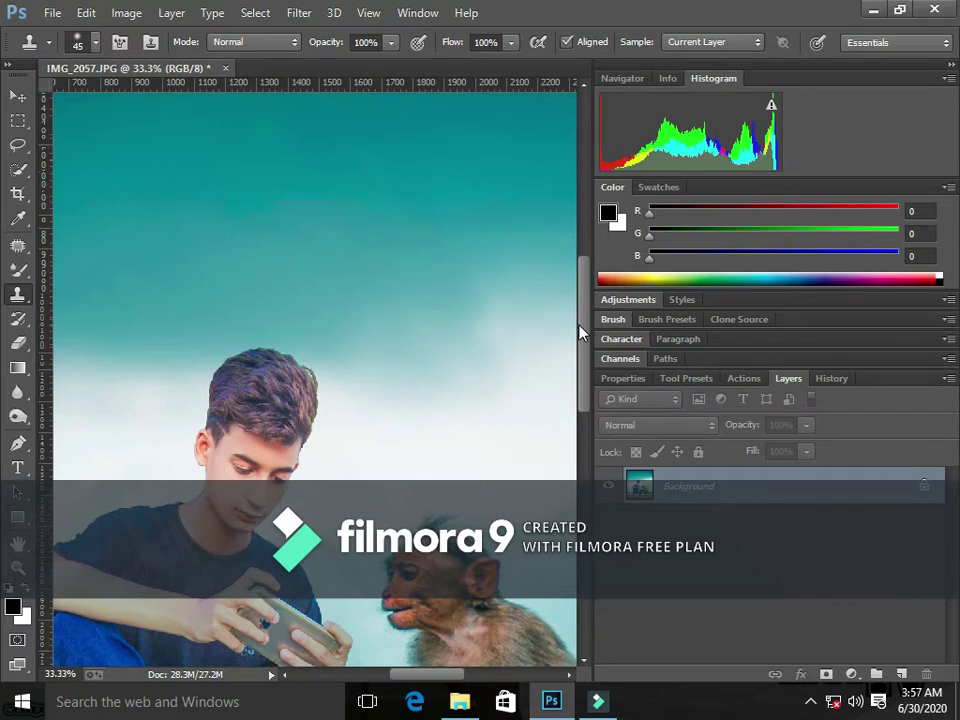
drag(581, 330, 575, 415)
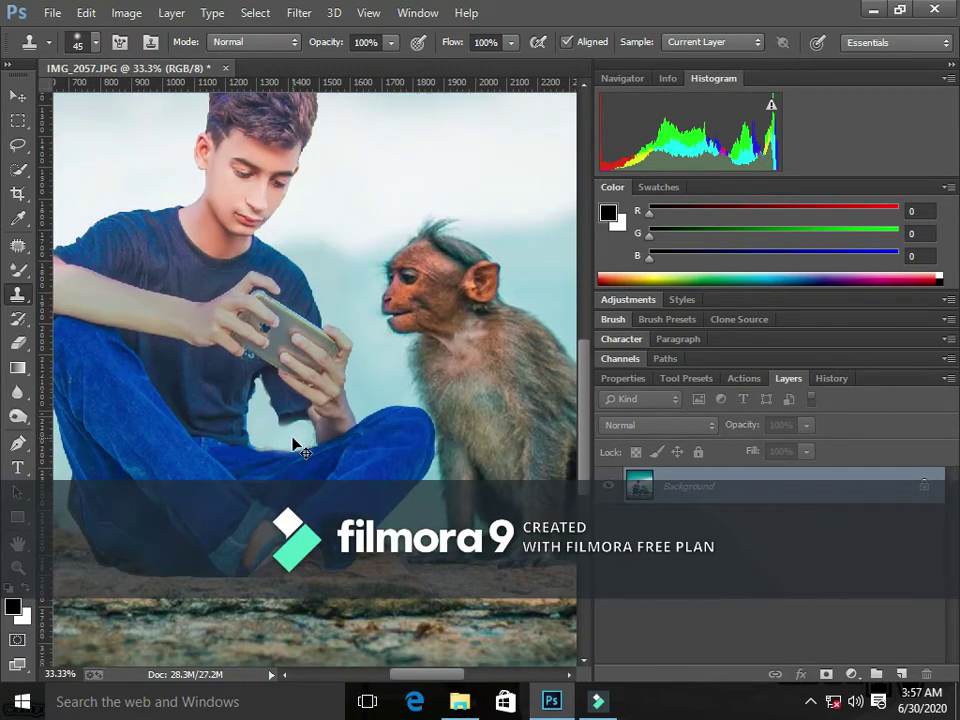
key(ctrl+plus)
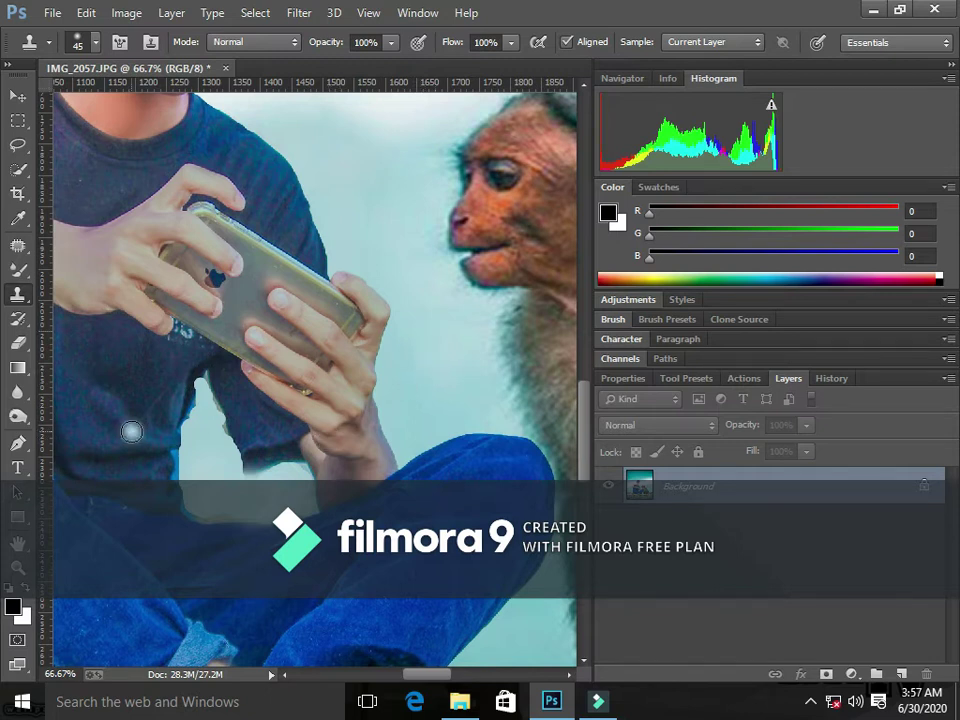
At clone brush size 30, stamp background over the shirt edge beside the arm.
key(bracketleft)
key(bracketleft)
key(bracketleft)
key(bracketleft)
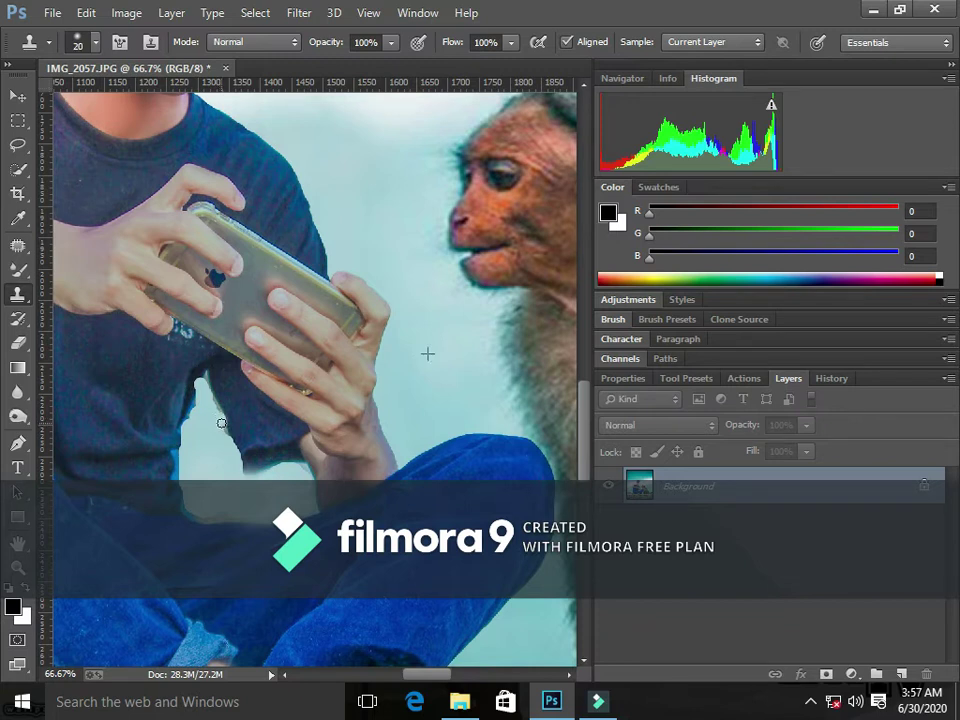
drag(220, 437, 223, 434)
mouse_move(216, 415)
mouse_down()
mouse_move(211, 400)
mouse_move(189, 424)
mouse_move(195, 392)
mouse_up()
Enlarge the clone brush to 35 and replace the forearm's dark fringe with light sky.
key(bracketright)
drag(246, 476, 264, 487)
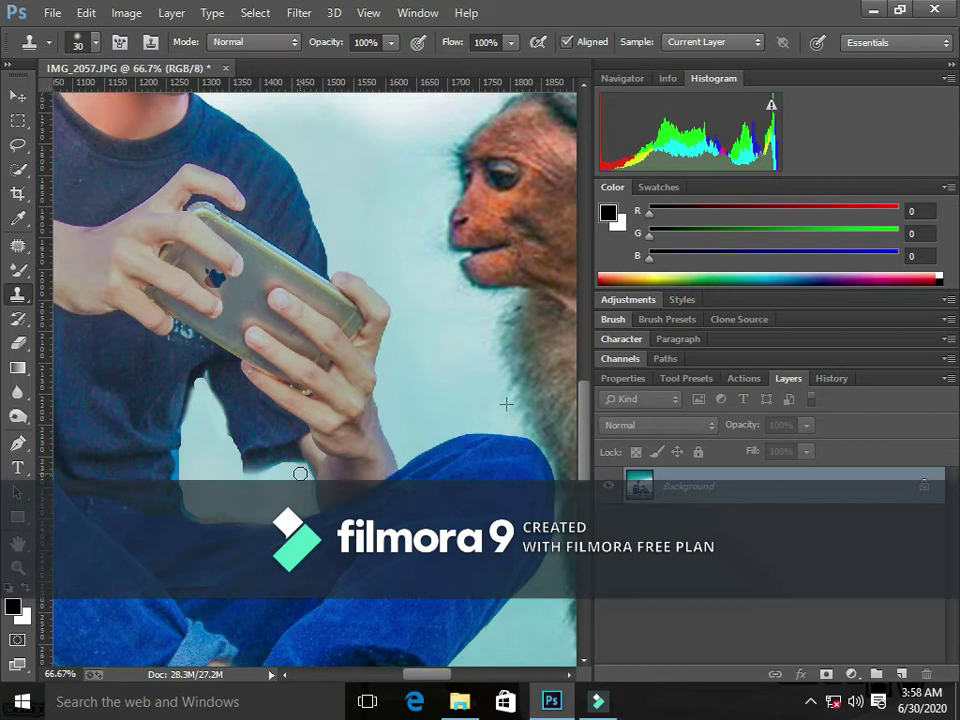
drag(303, 473, 300, 498)
key(bracketright)
drag(224, 480, 302, 472)
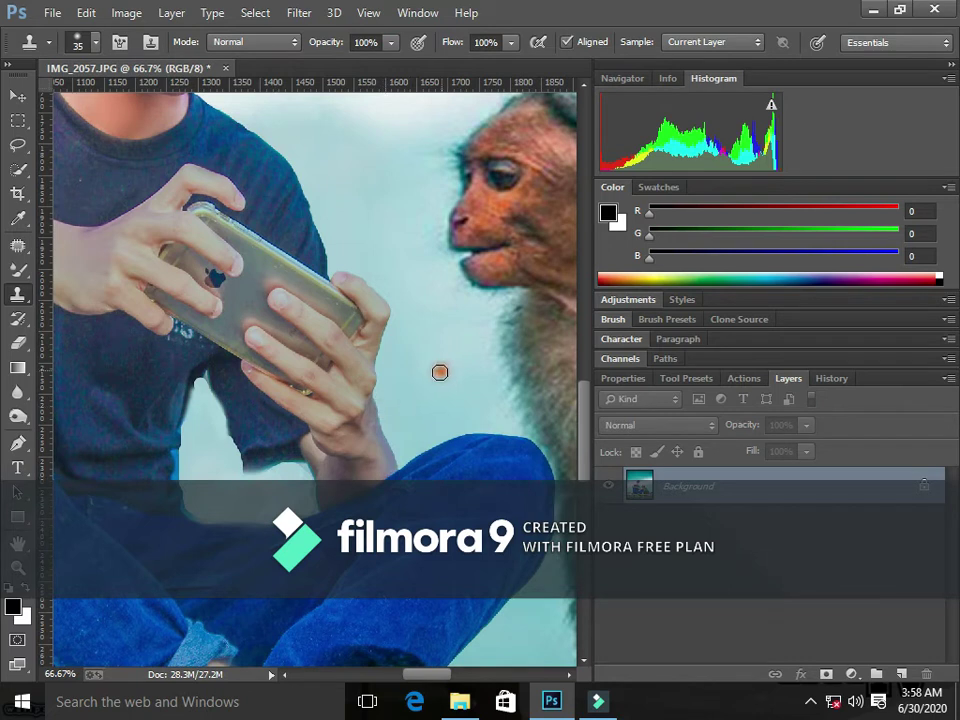
click(338, 473)
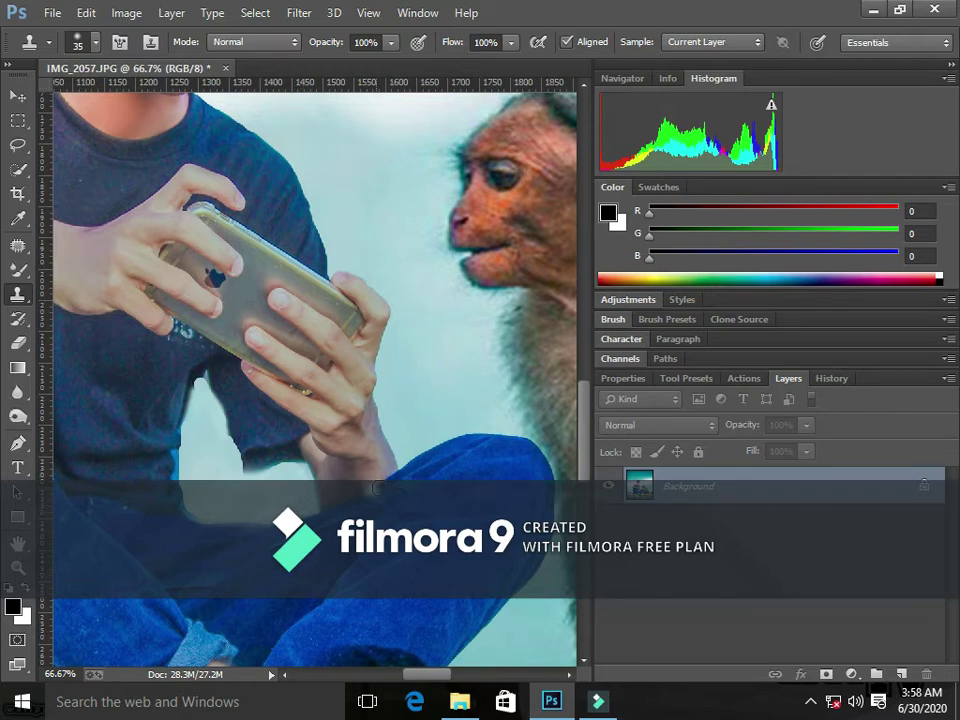
Zoom out to fit the whole boy-and-monkey poster and bring up the File menu.
key(ctrl+minus)
key(ctrl+minus)
key(ctrl+minus)
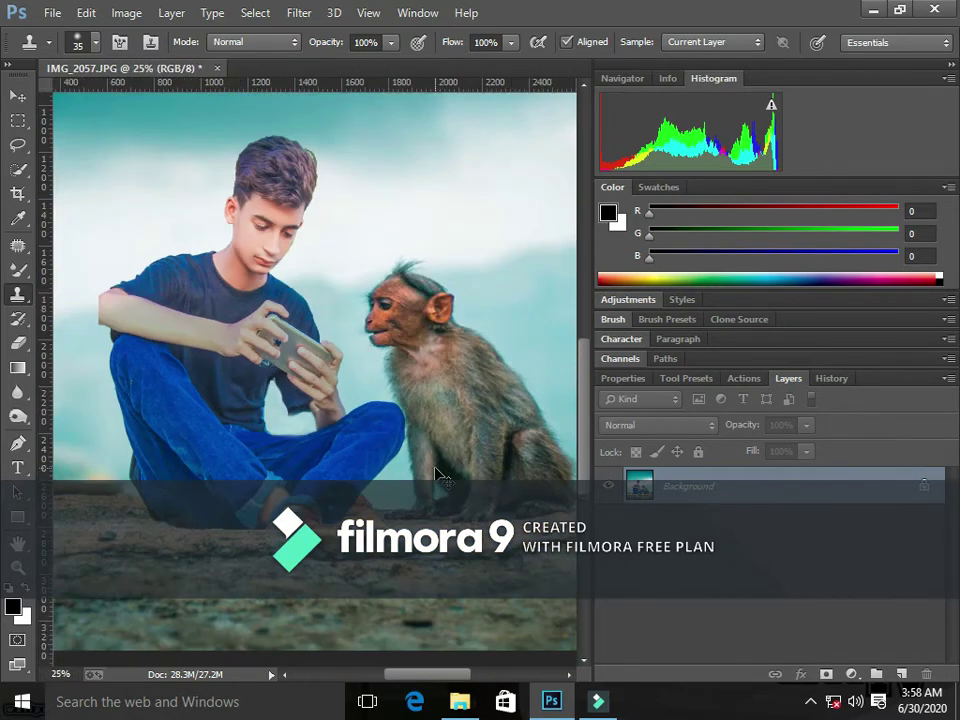
key(ctrl+minus)
key(ctrl+plus)
key(ctrl+plus)
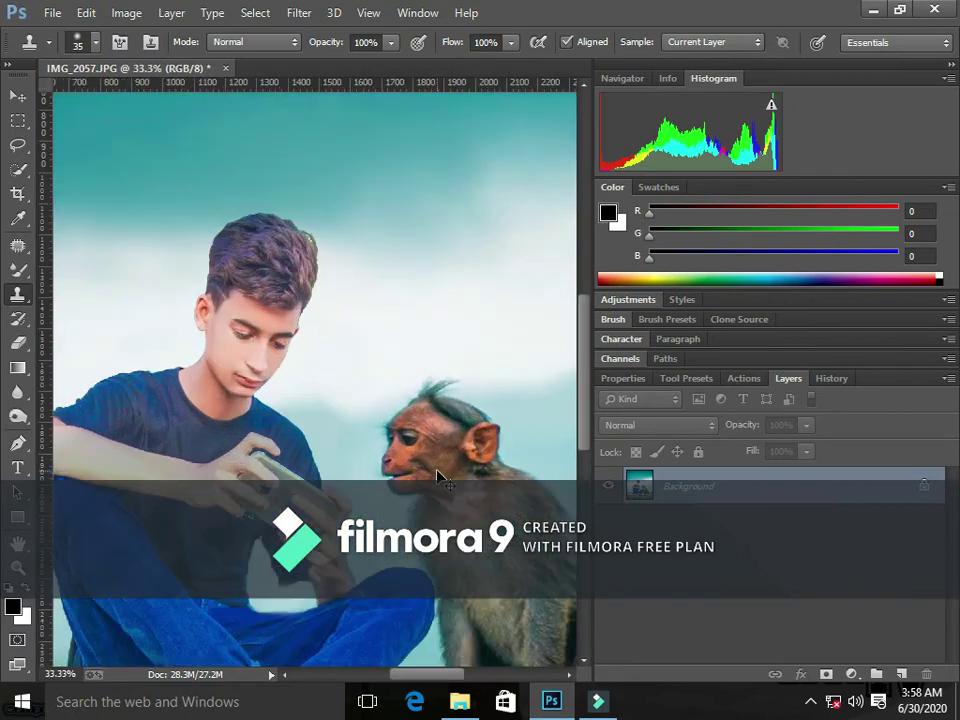
key(ctrl+plus)
key(ctrl+plus)
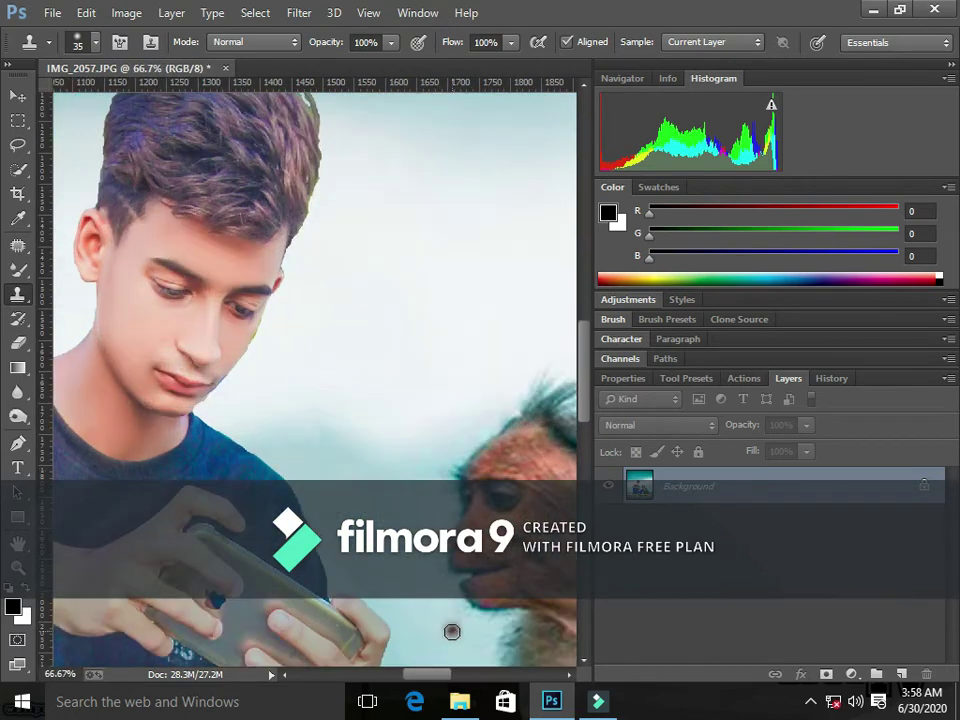
drag(435, 677, 388, 677)
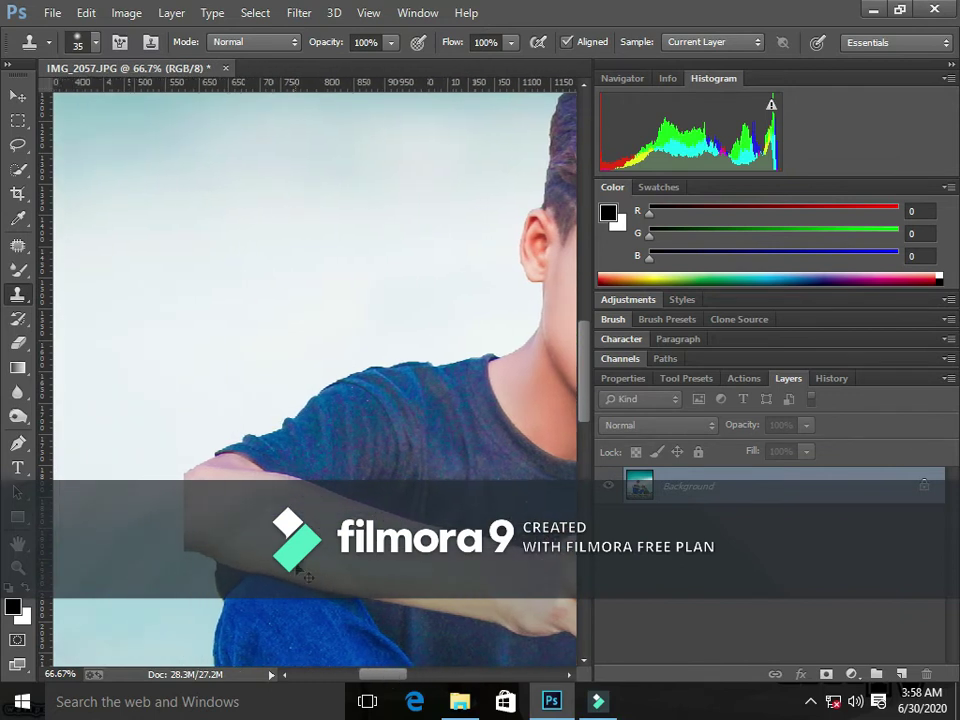
key(ctrl+minus)
key(ctrl+minus)
key(ctrl+minus)
key(ctrl+minus)
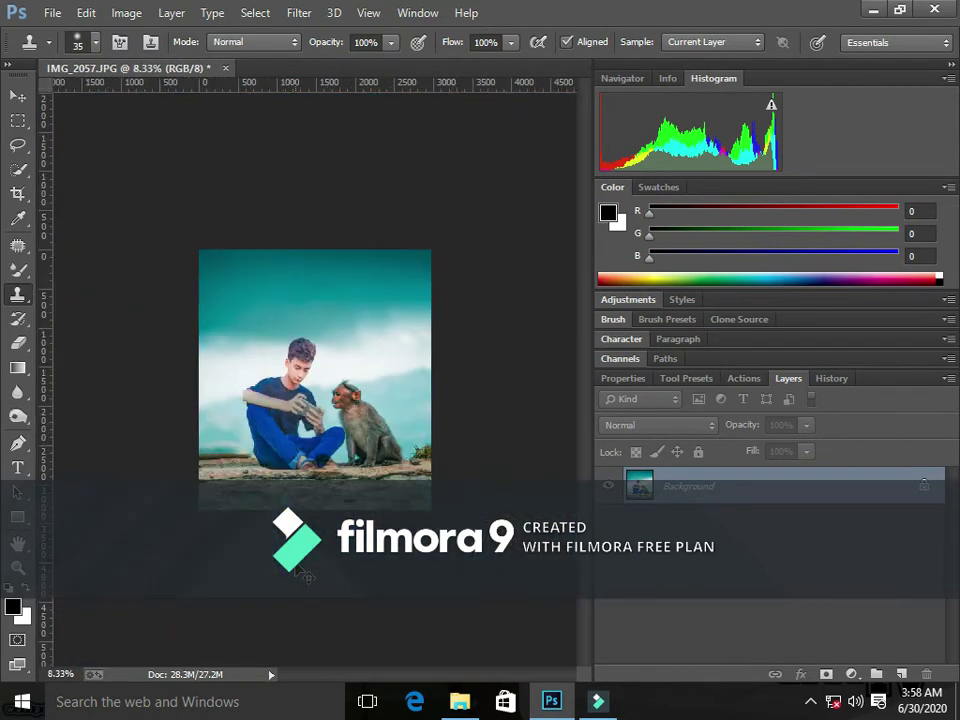
key(ctrl+plus)
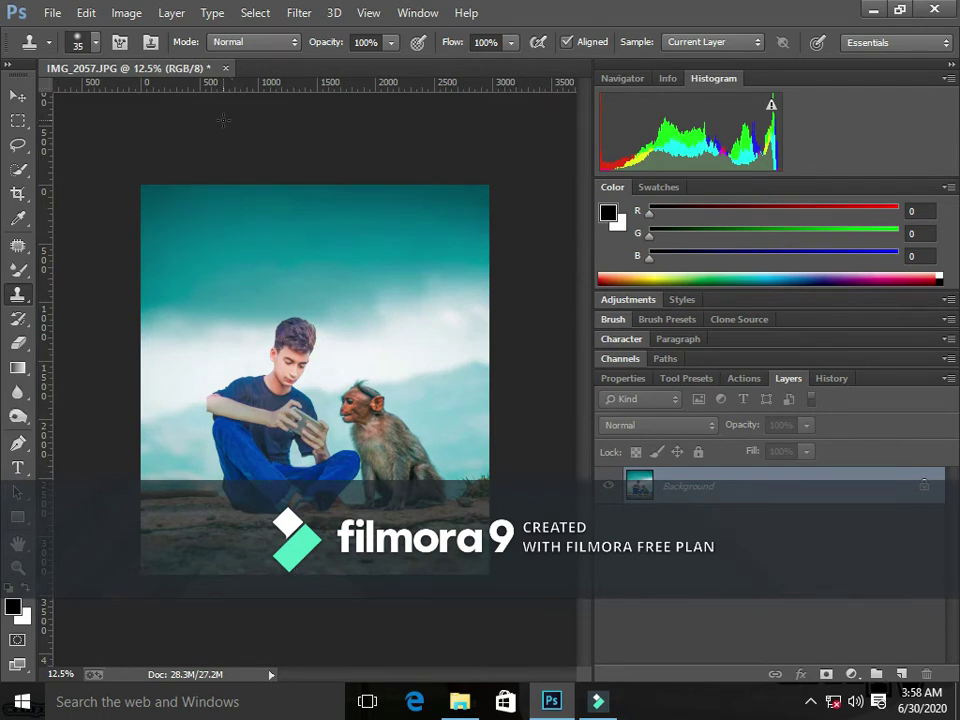
click(52, 12)
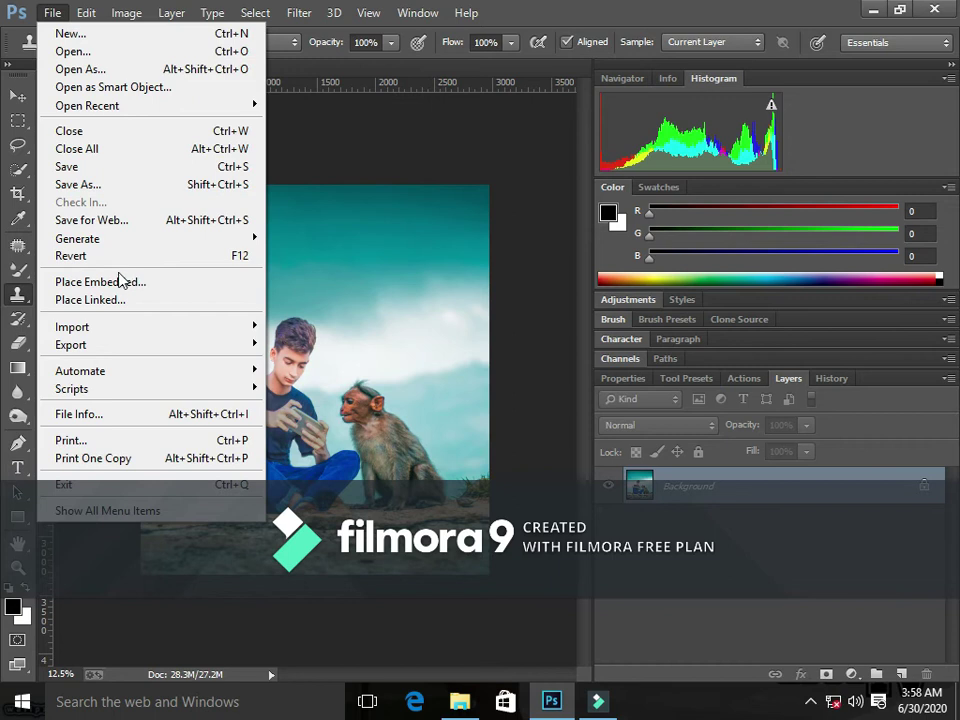
Place the day light image on the boy's left side and commit it.
click(120, 280)
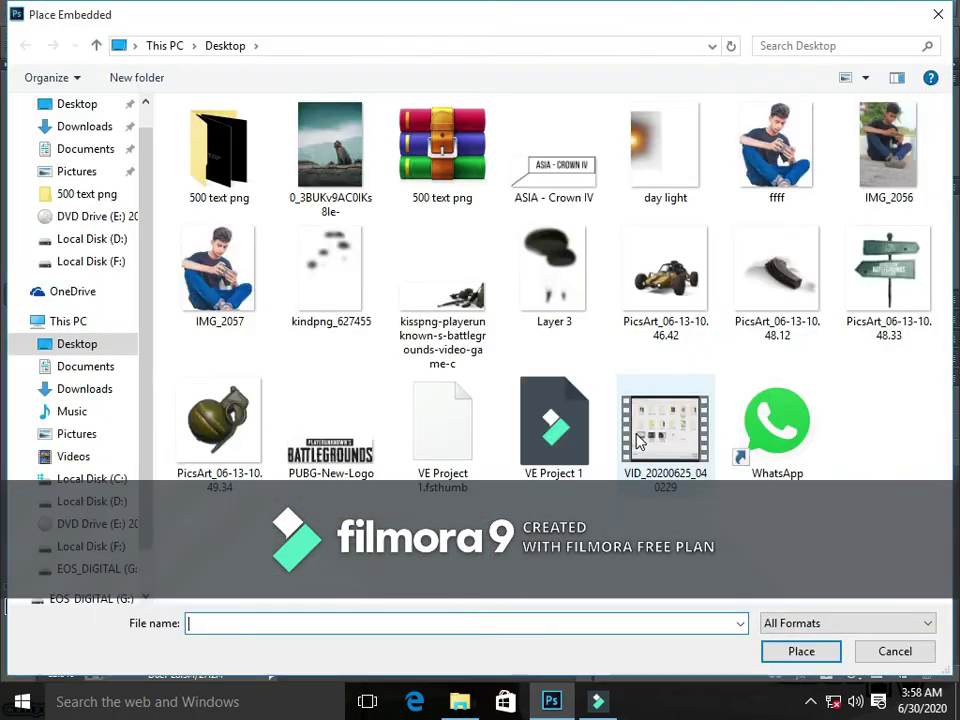
double_click(700, 195)
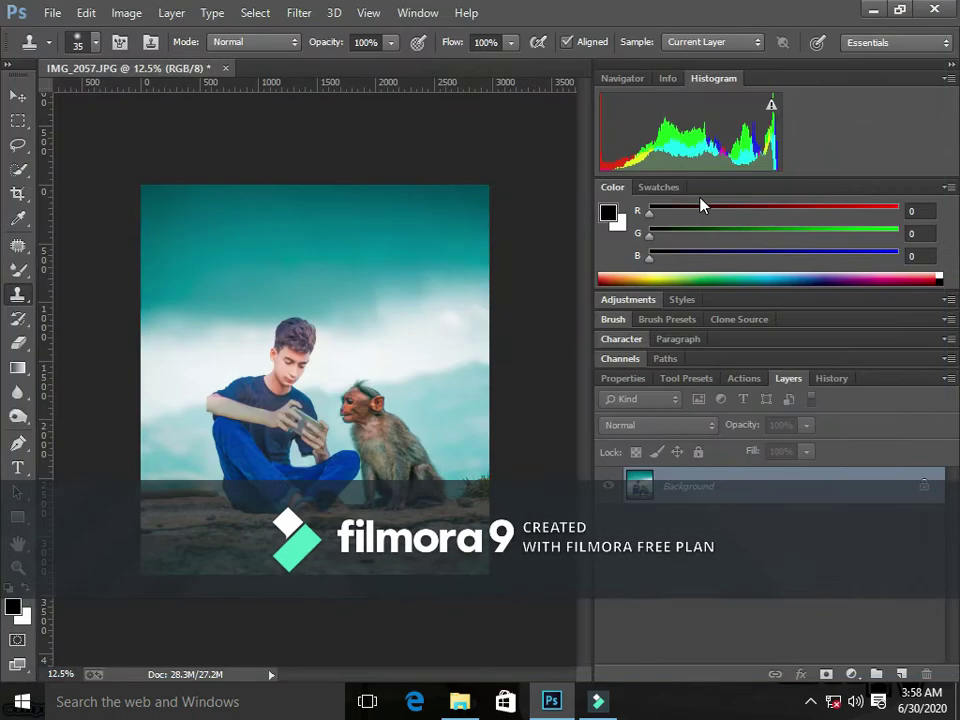
drag(345, 285, 336, 315)
click(657, 425)
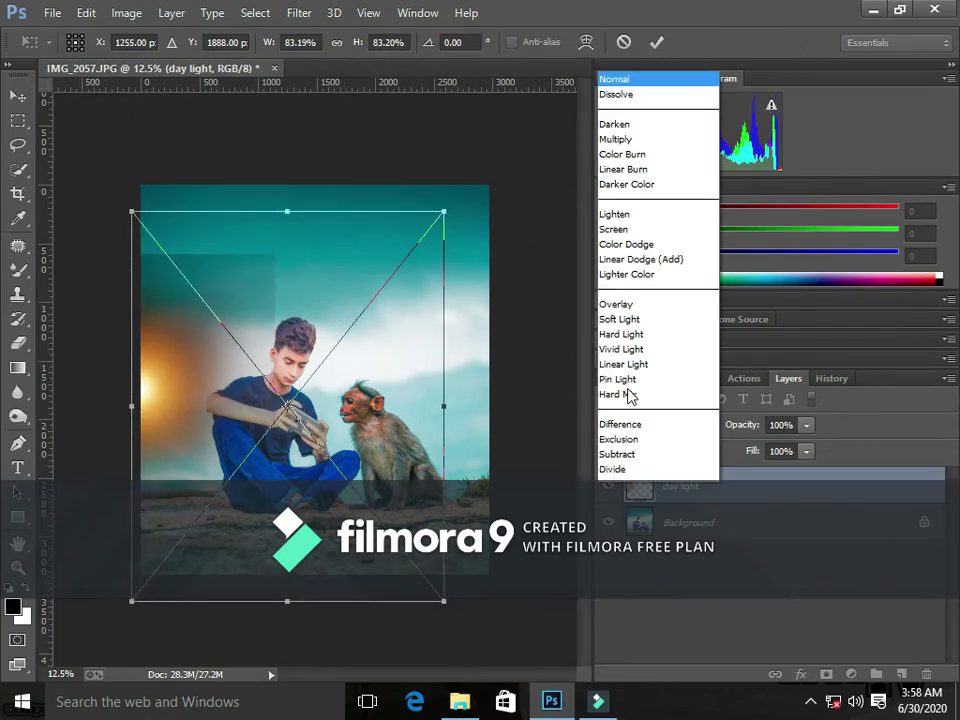
click(655, 98)
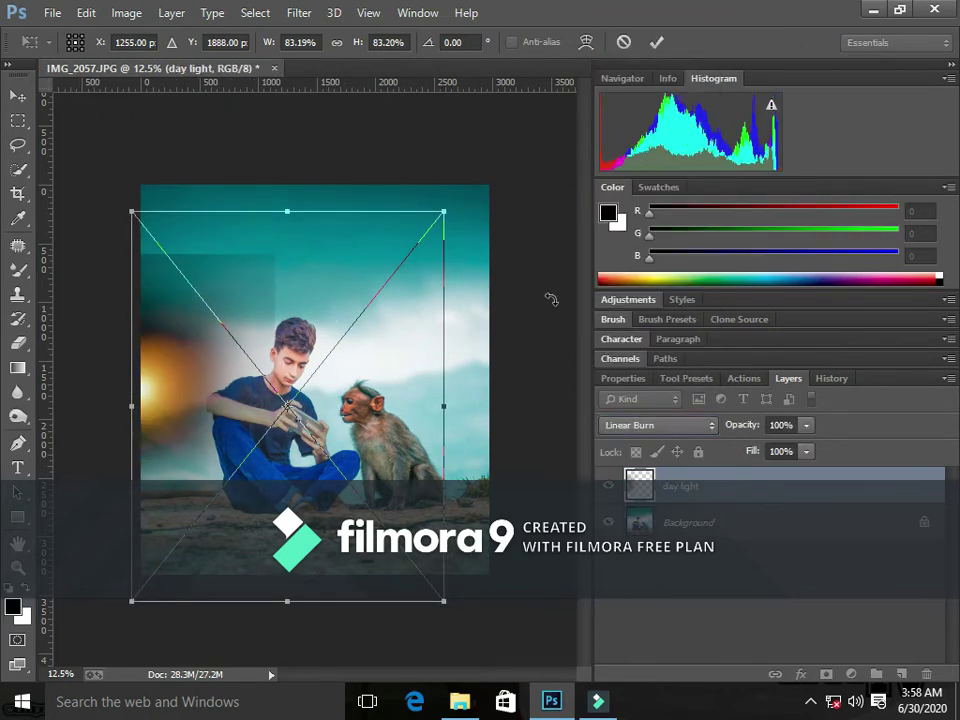
click(640, 425)
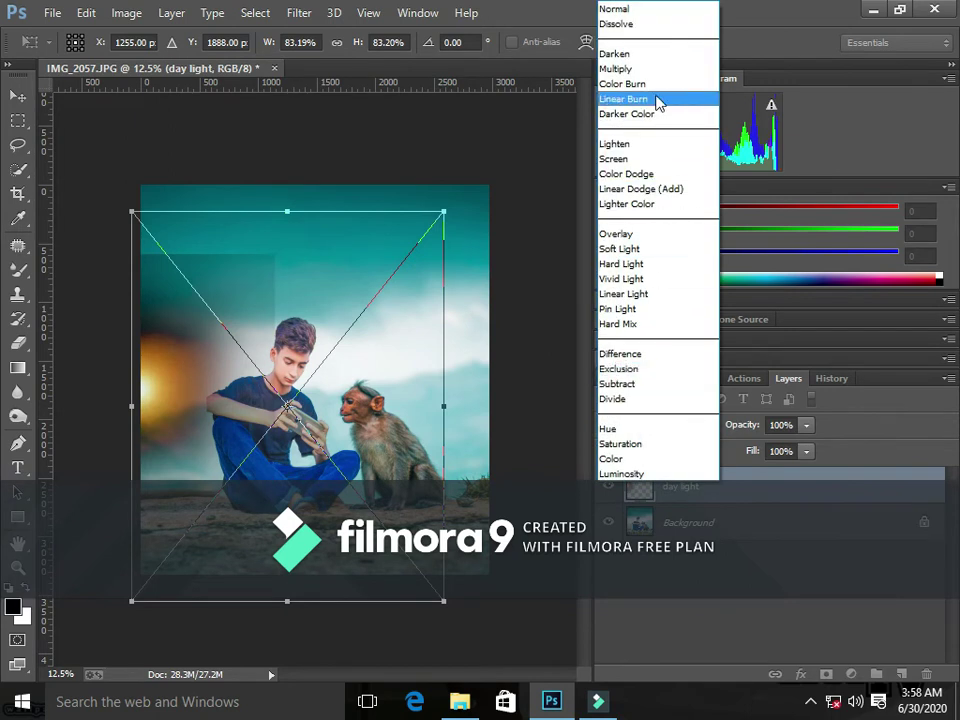
click(640, 294)
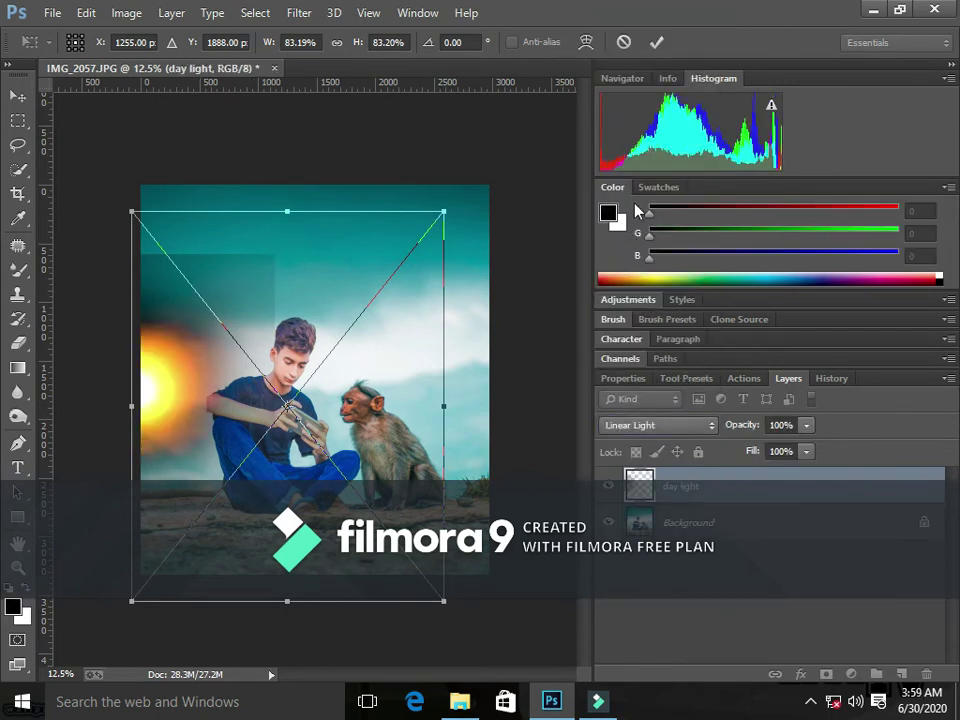
click(656, 42)
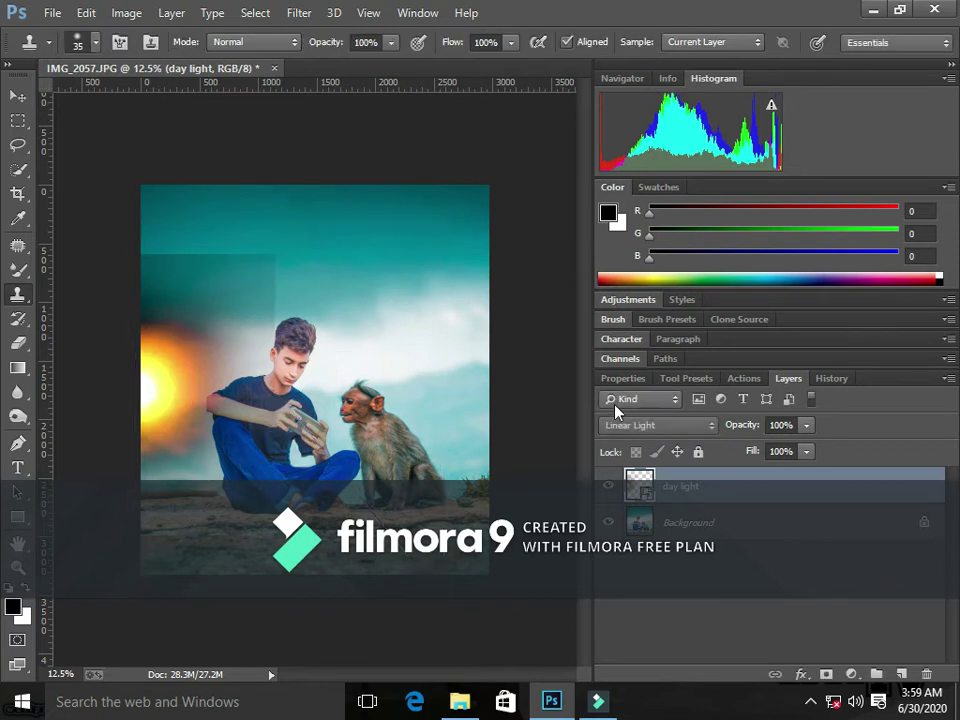
Try Exclusion, Difference, Pin Light and Multiply blend modes on the day light layer.
click(640, 425)
click(626, 369)
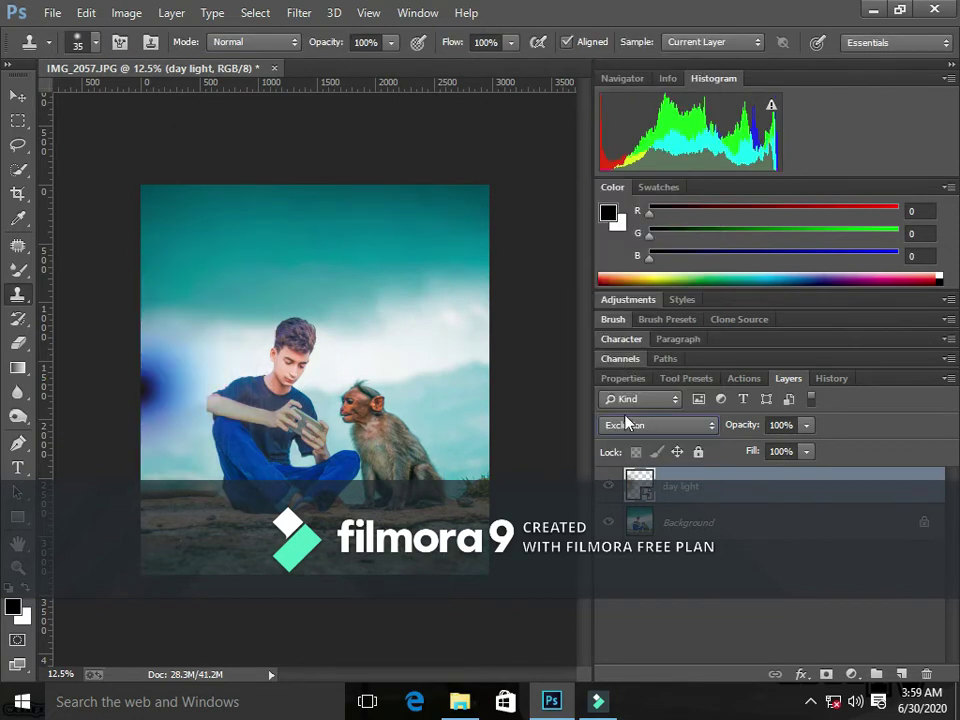
click(626, 422)
click(628, 350)
click(634, 420)
click(640, 320)
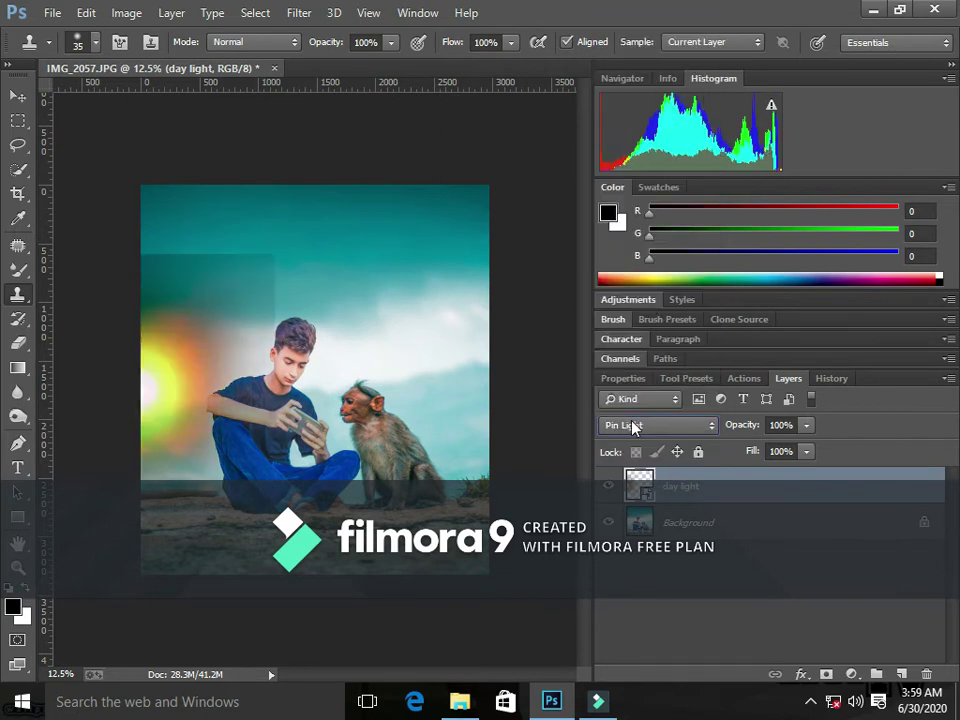
click(633, 427)
click(634, 342)
click(628, 423)
click(645, 67)
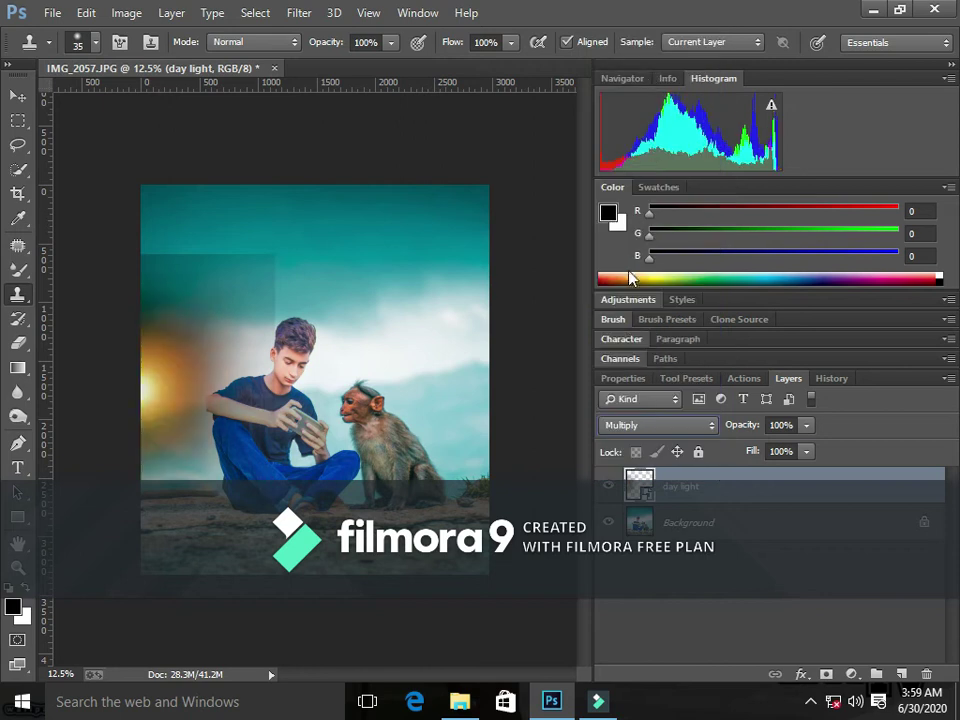
Try Lighter Color, then Linear Dodge (Add) blending on the day light layer.
click(632, 424)
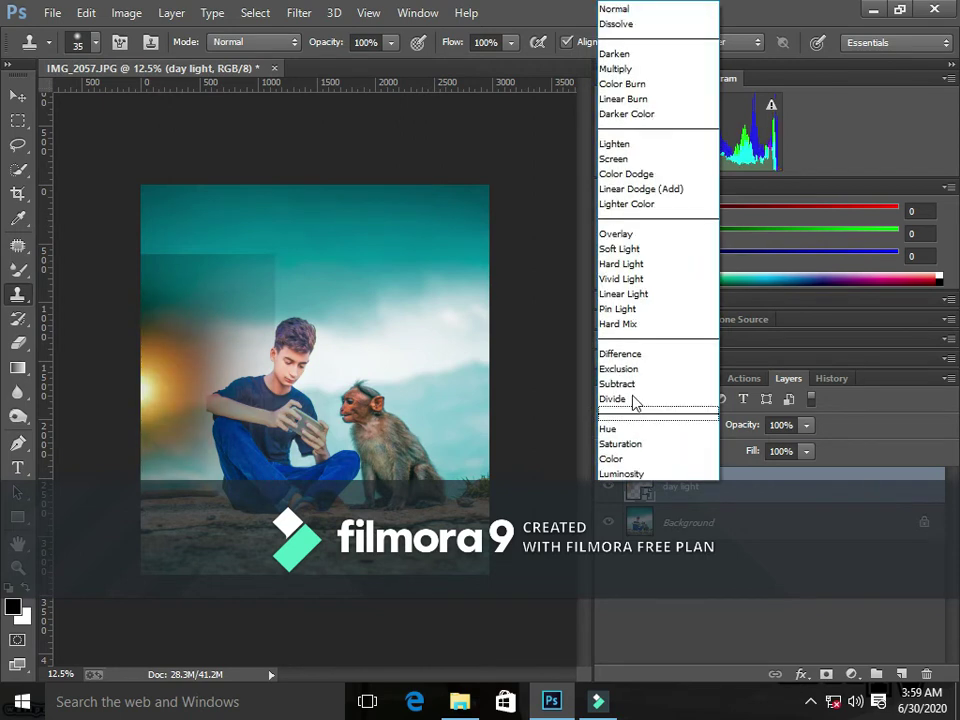
click(645, 203)
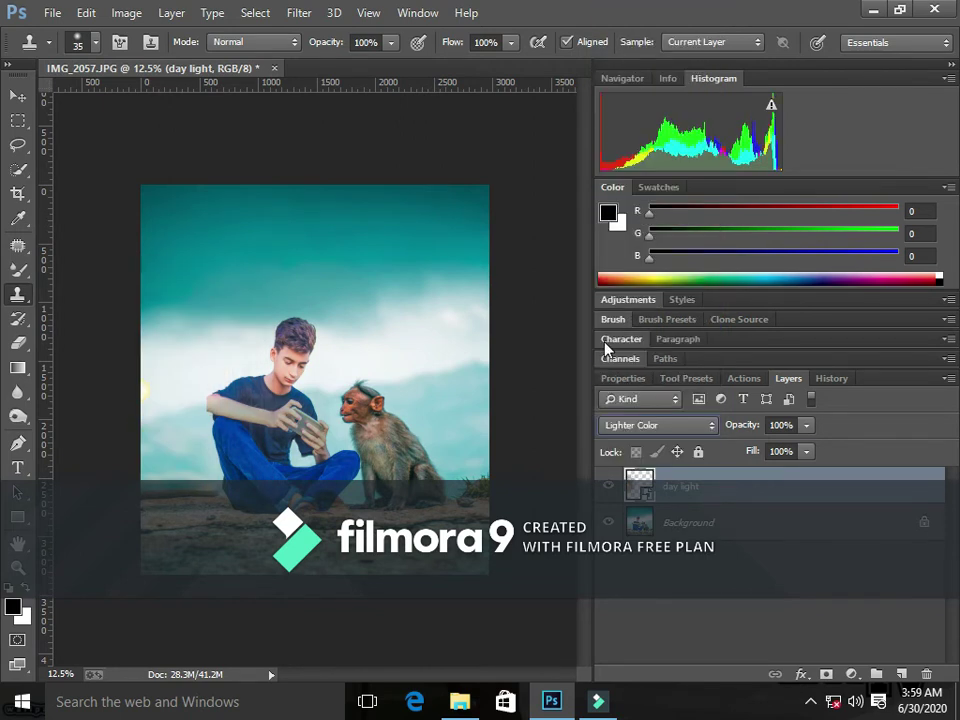
click(630, 425)
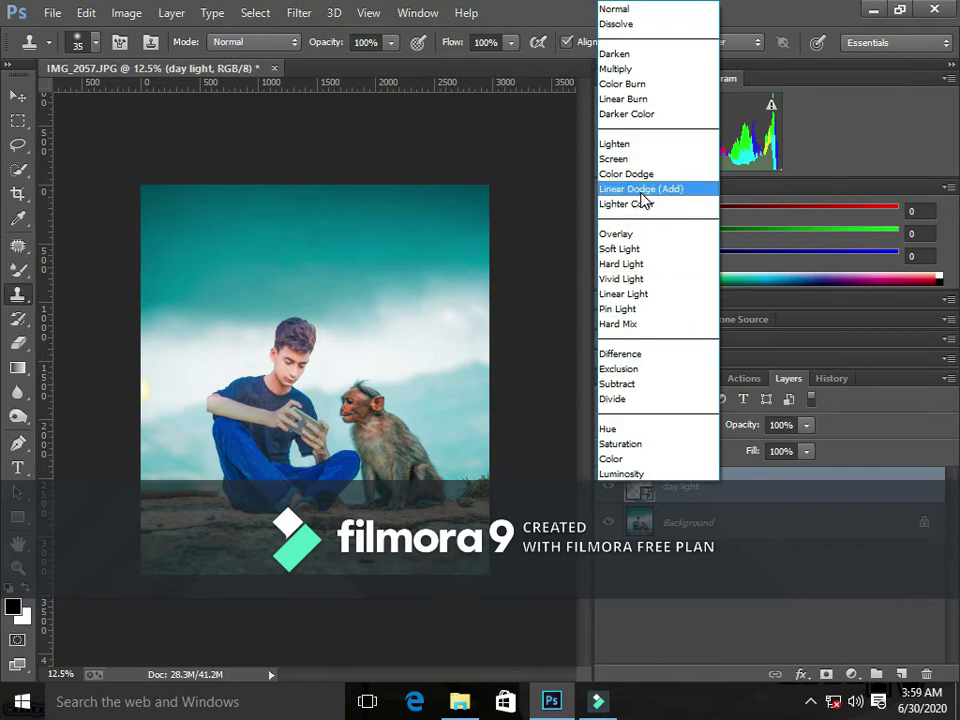
click(643, 192)
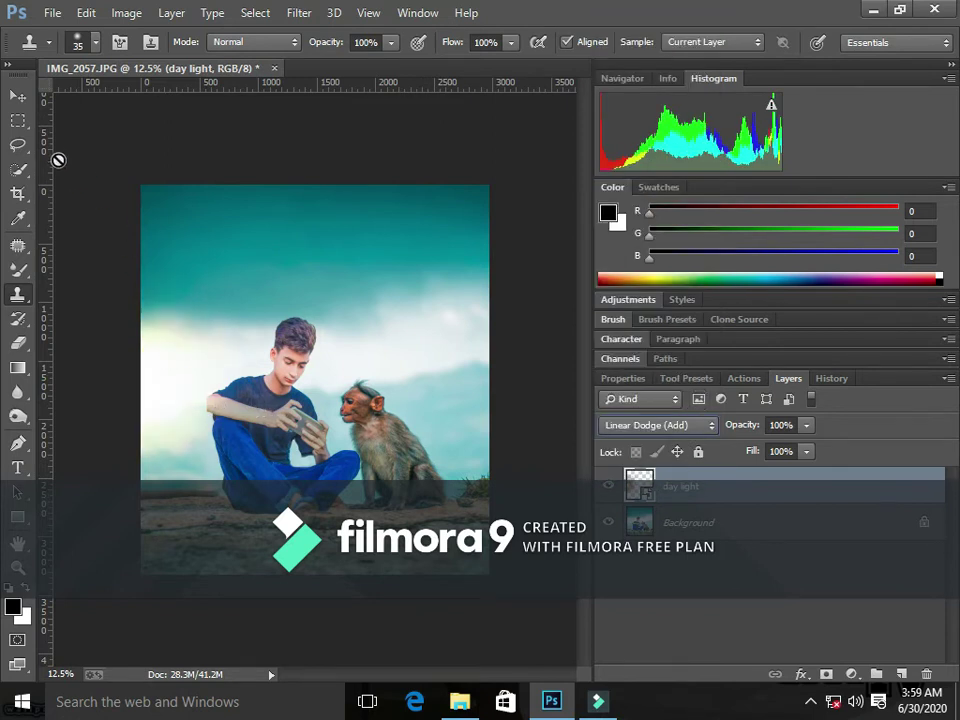
Reposition the day light glow with the Move tool and try Color Dodge blending.
click(18, 97)
drag(182, 396, 171, 390)
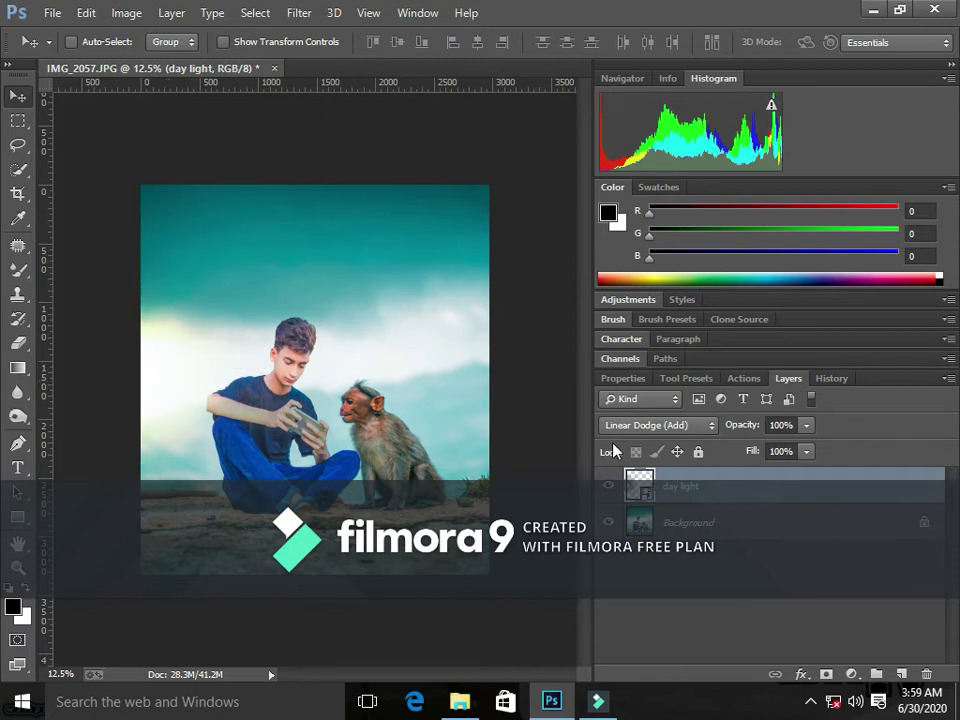
click(650, 425)
click(632, 242)
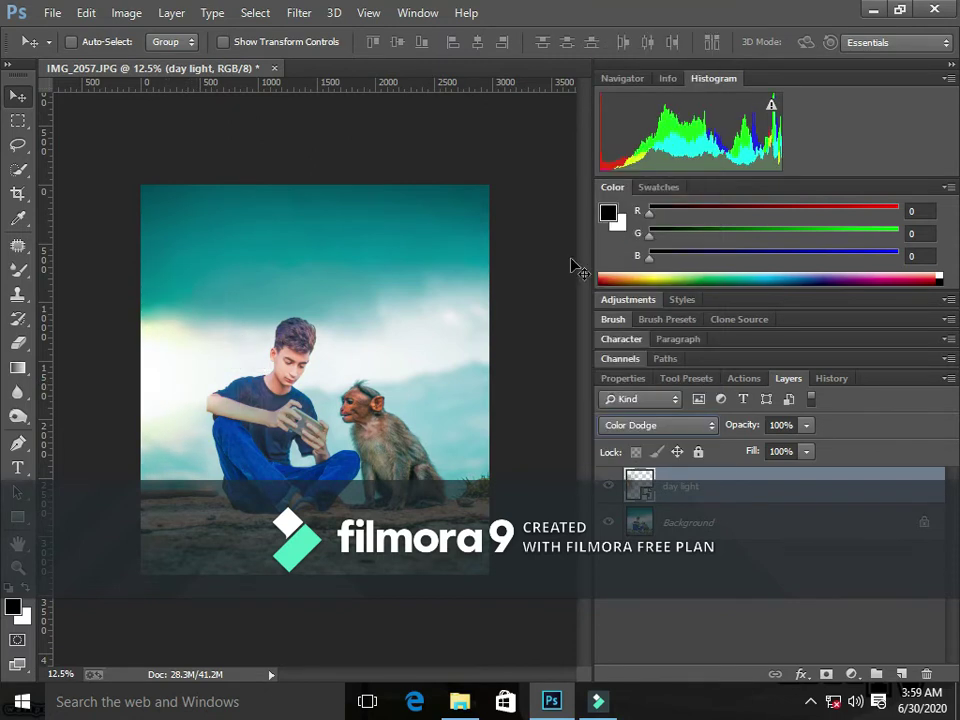
drag(156, 401, 163, 413)
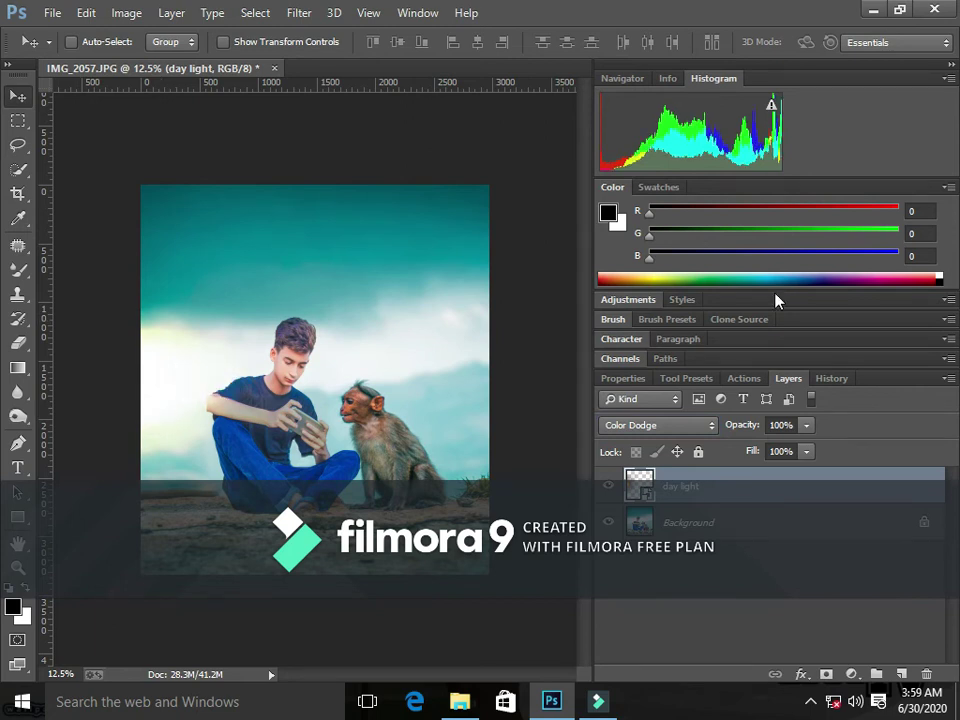
Compare Screen and Lighten, then settle the day light layer on Linear Dodge (Add).
click(697, 425)
click(636, 159)
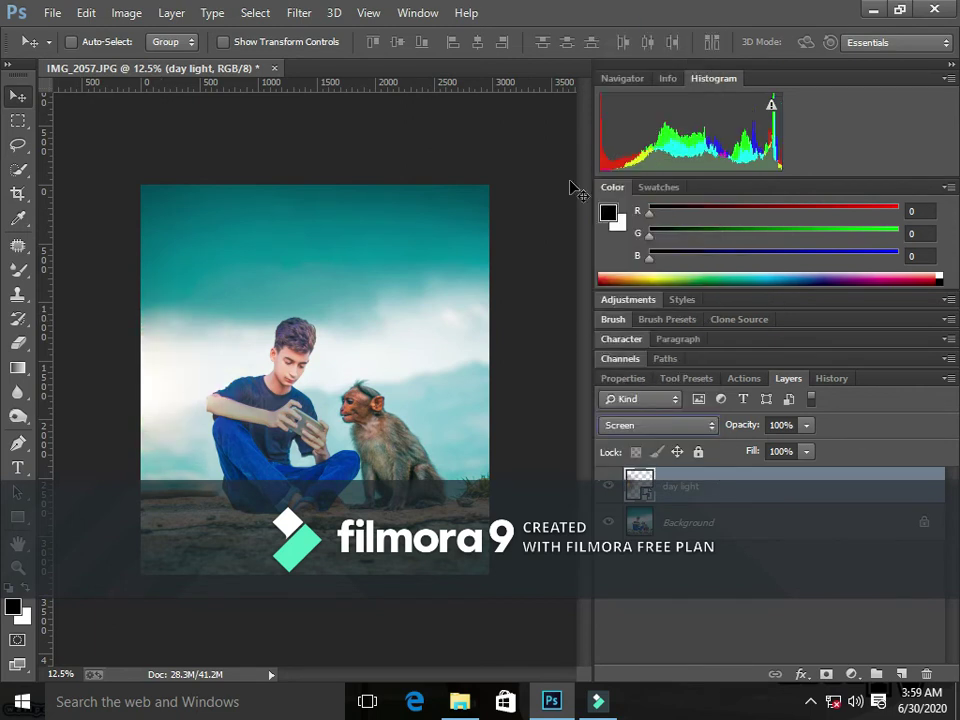
click(660, 425)
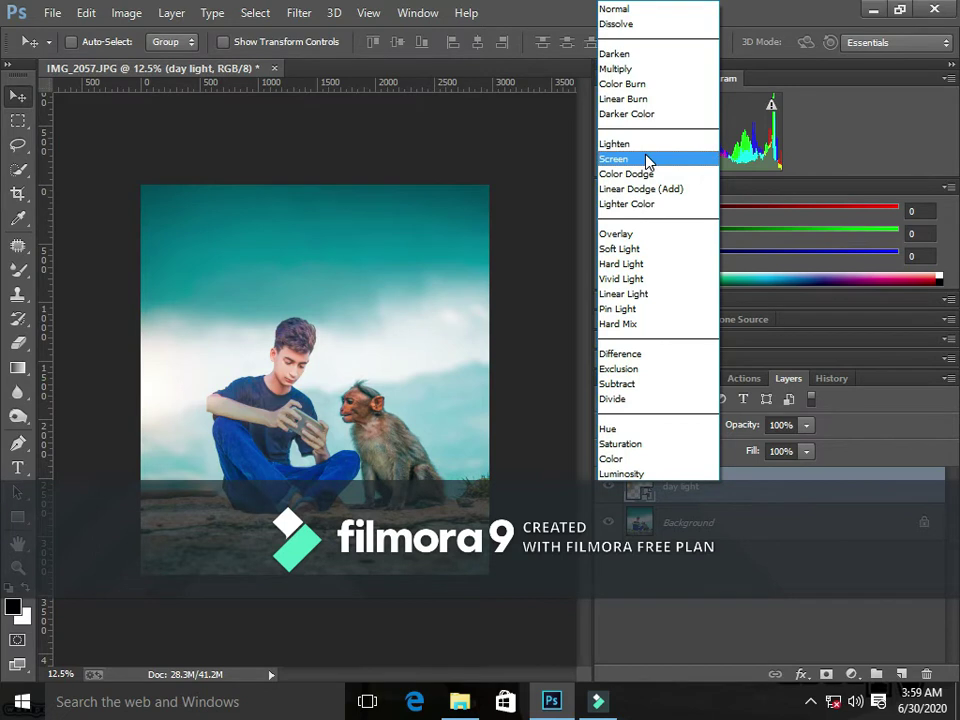
click(640, 144)
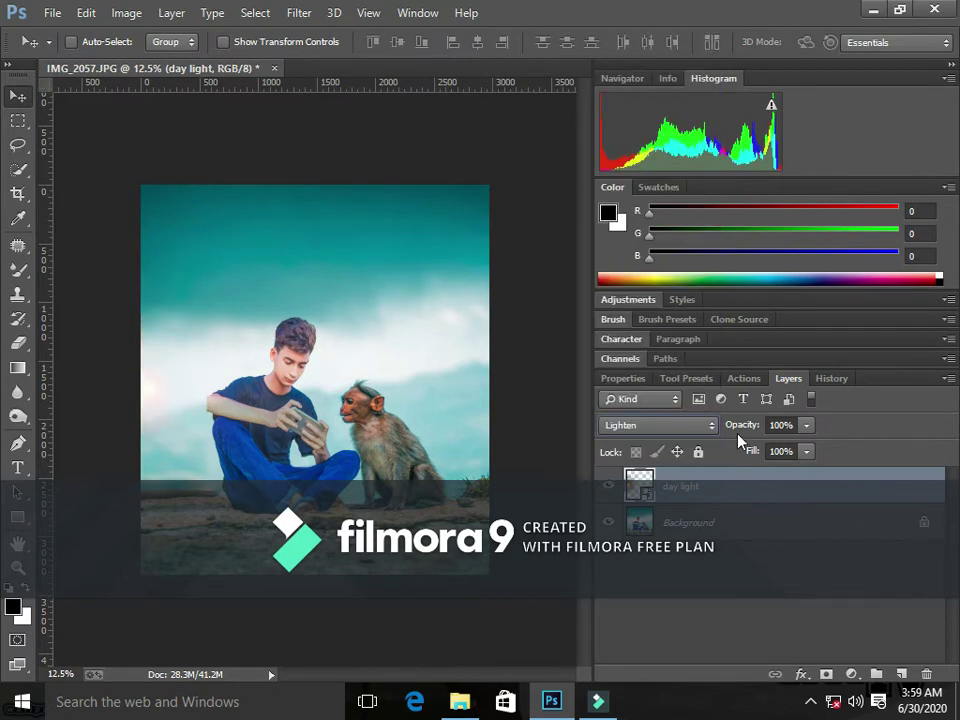
click(700, 425)
click(668, 189)
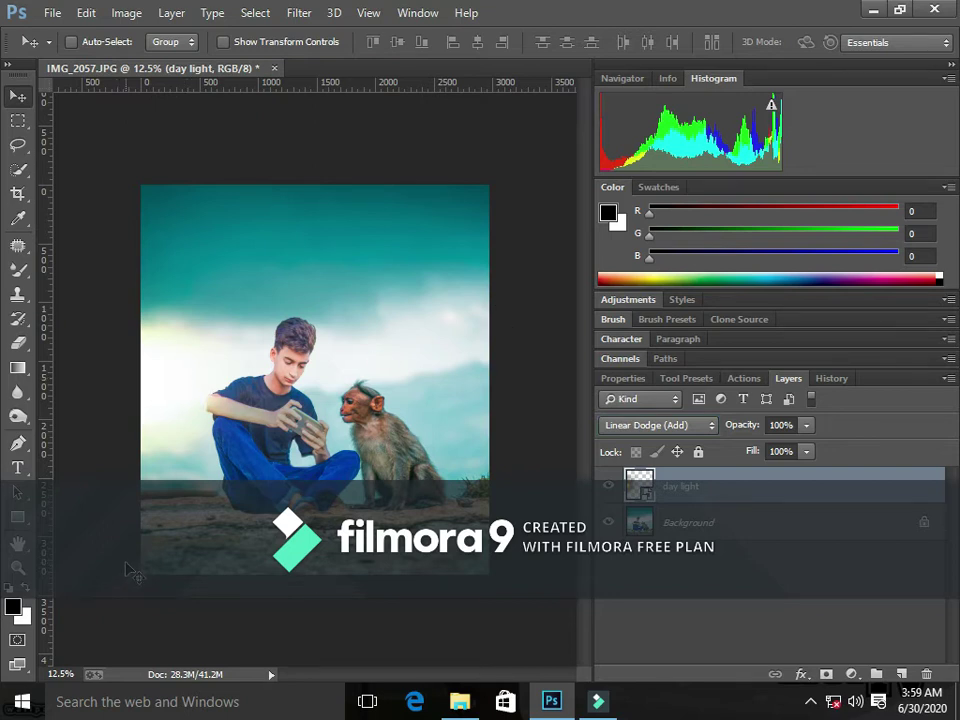
click(305, 412)
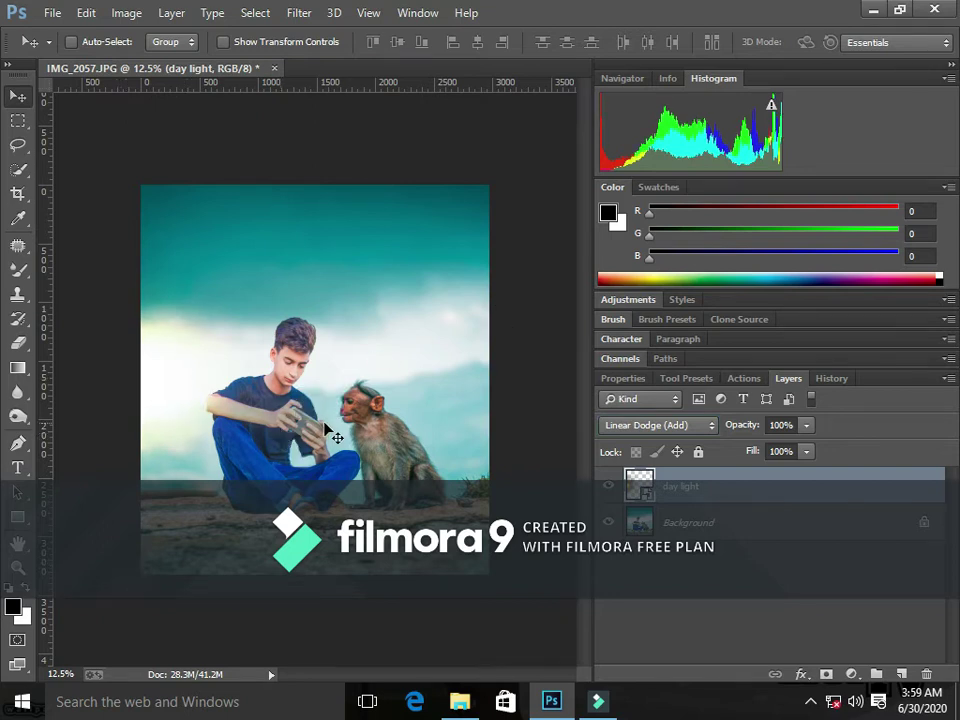
click(45, 12)
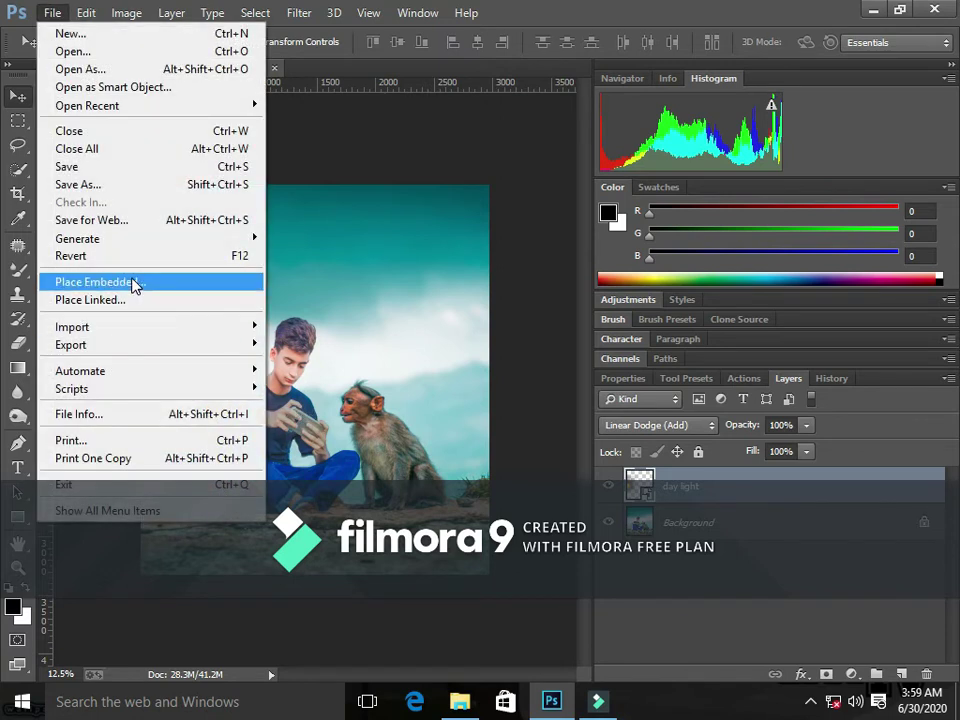
Place PUBG-New-Logo, enlarge and stretch it across the poster's top, and commit it.
click(134, 282)
double_click(331, 430)
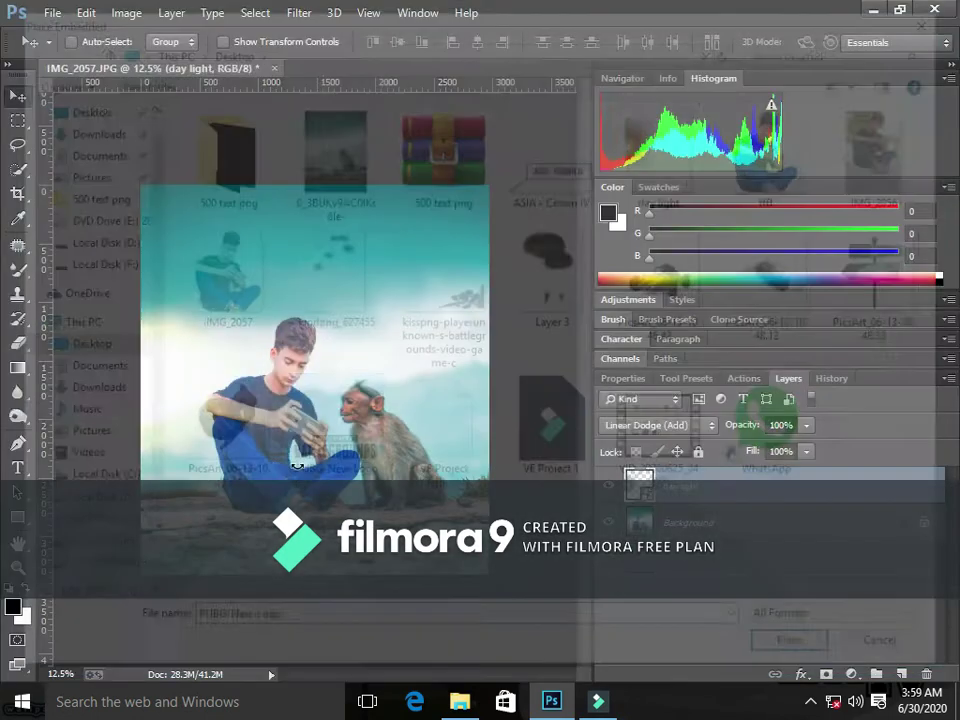
drag(392, 358, 452, 345)
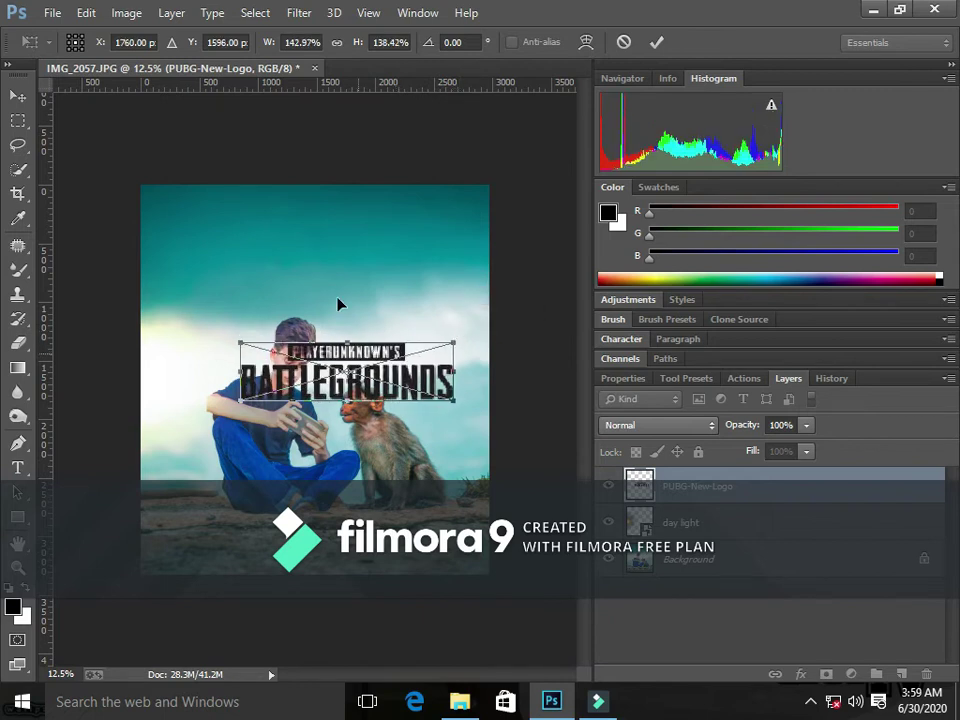
drag(367, 358, 338, 200)
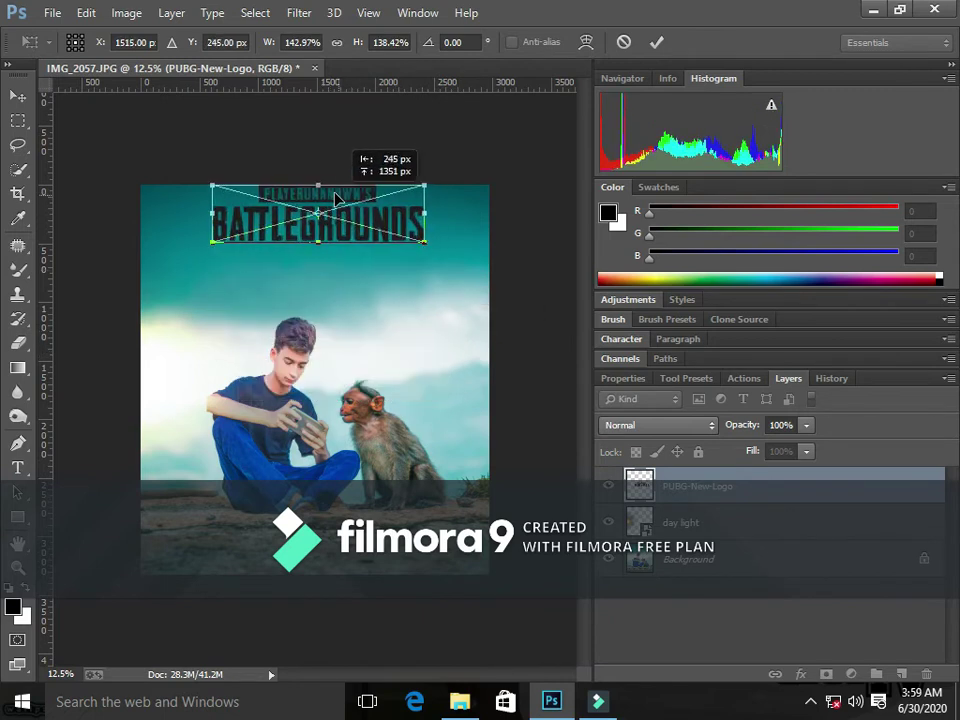
drag(313, 243, 308, 251)
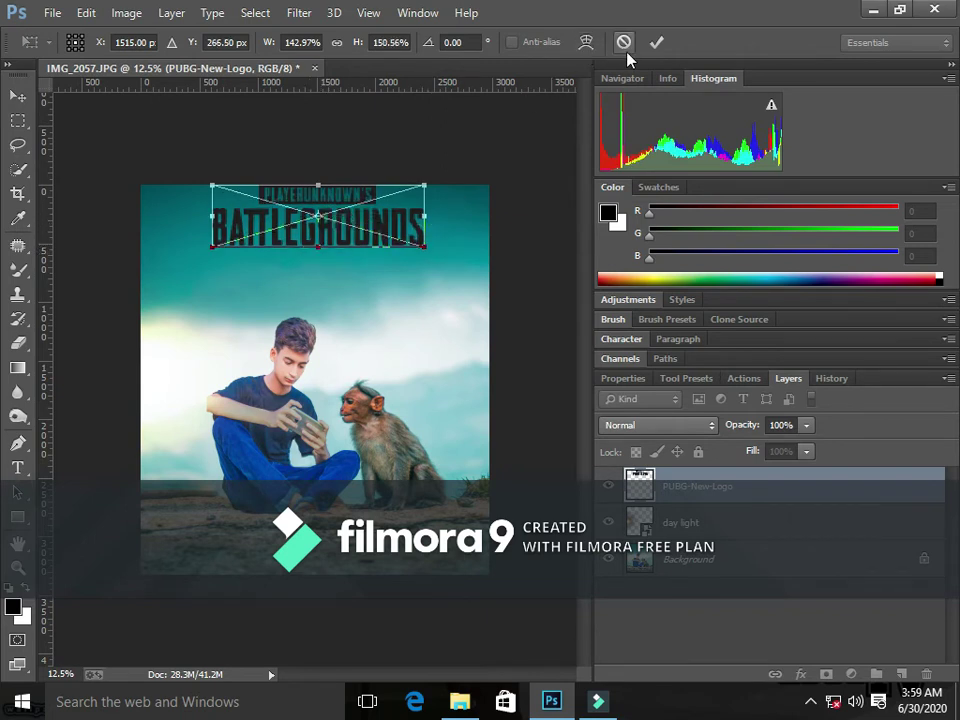
click(657, 42)
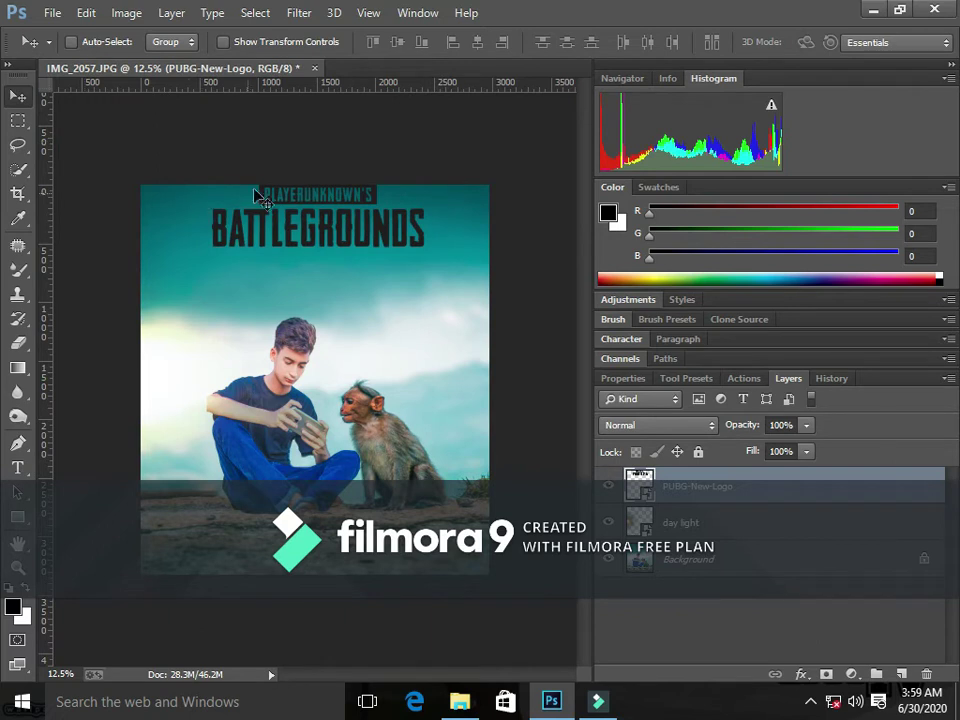
mouse_move(287, 197)
mouse_down()
mouse_move(278, 210)
mouse_move(280, 197)
mouse_up()
Place the ASIA - Crown IV tag beside the boy's head.
click(48, 13)
click(110, 281)
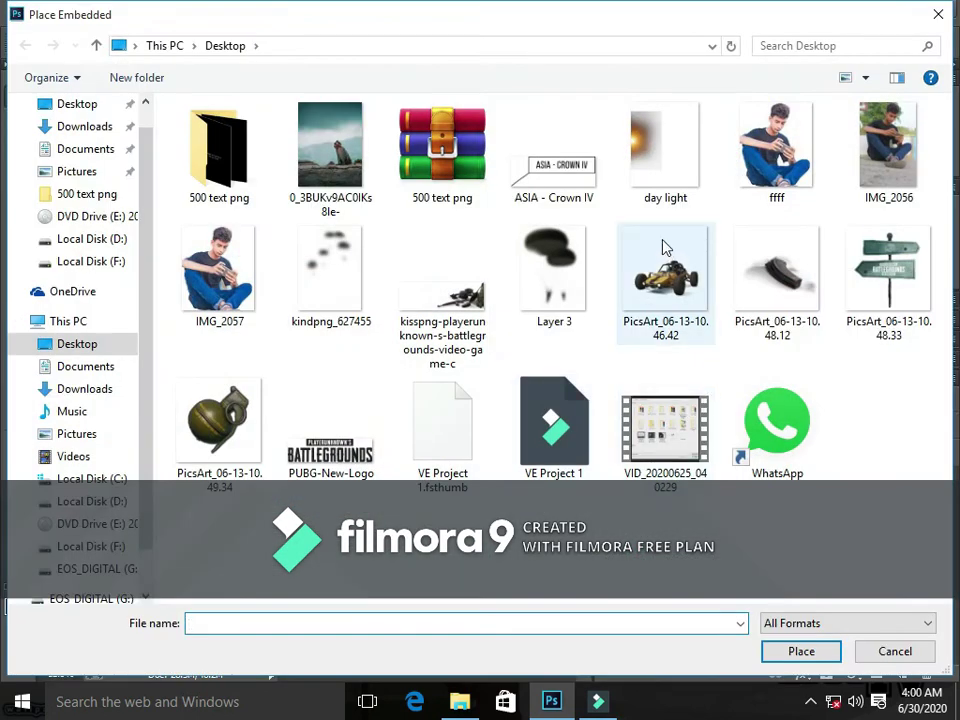
double_click(555, 205)
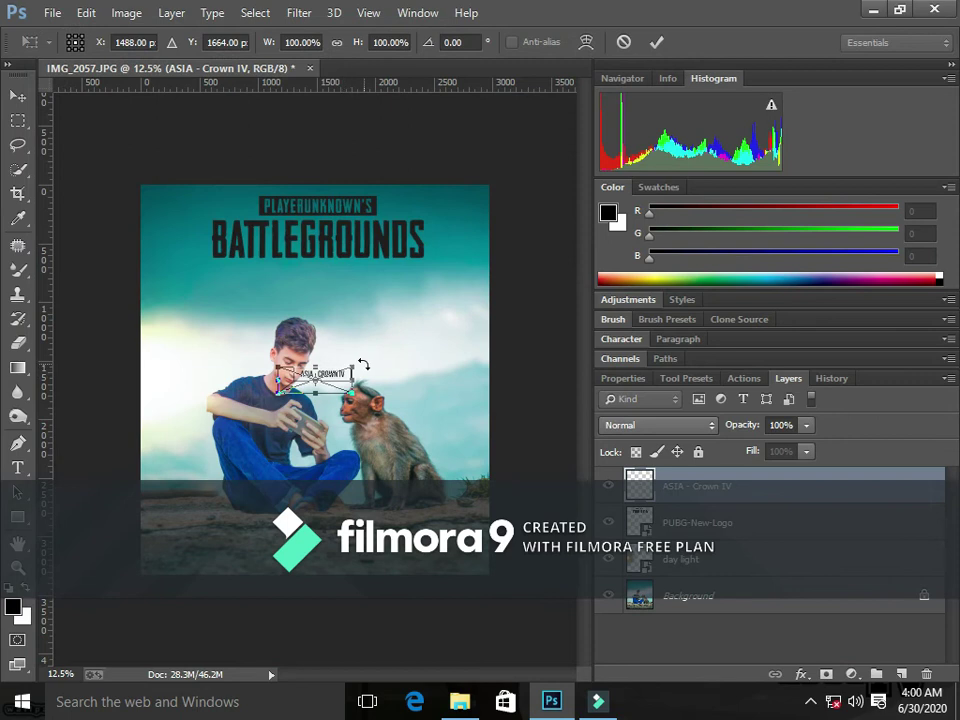
drag(333, 376, 376, 377)
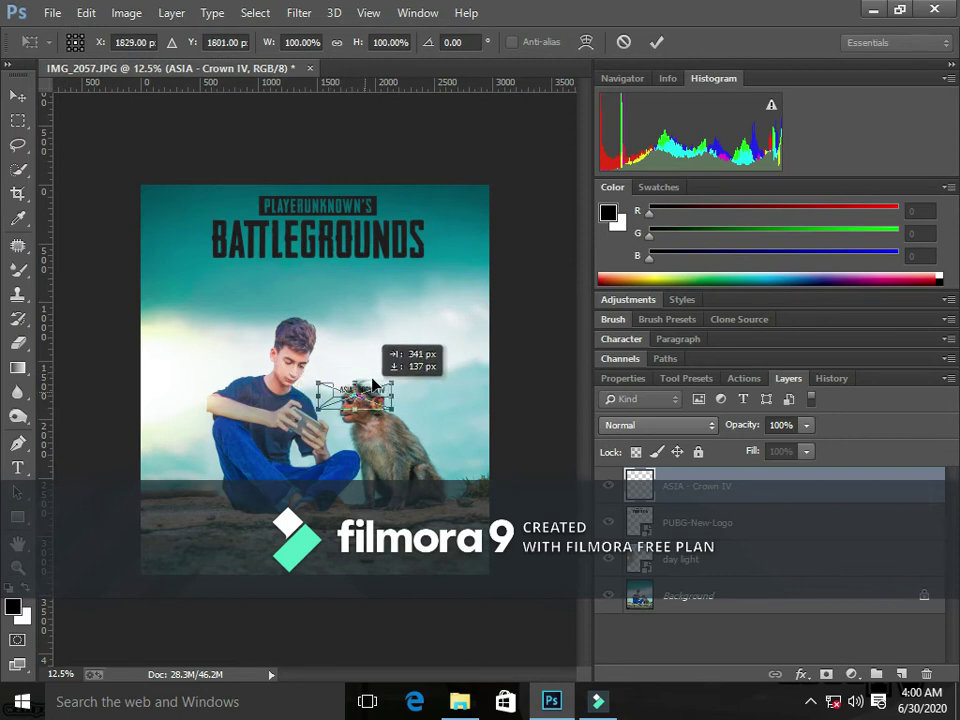
mouse_move(376, 377)
mouse_down()
mouse_move(366, 370)
mouse_move(372, 383)
mouse_move(401, 365)
mouse_up()
Enlarge the kindpng_627455 shapes across the upper-right sky, commit them, and hide the PUBG logo layer.
mouse_move(274, 253)
mouse_down()
mouse_move(268, 214)
mouse_move(265, 285)
mouse_move(397, 287)
mouse_move(435, 270)
mouse_move(437, 259)
mouse_move(435, 270)
mouse_up()
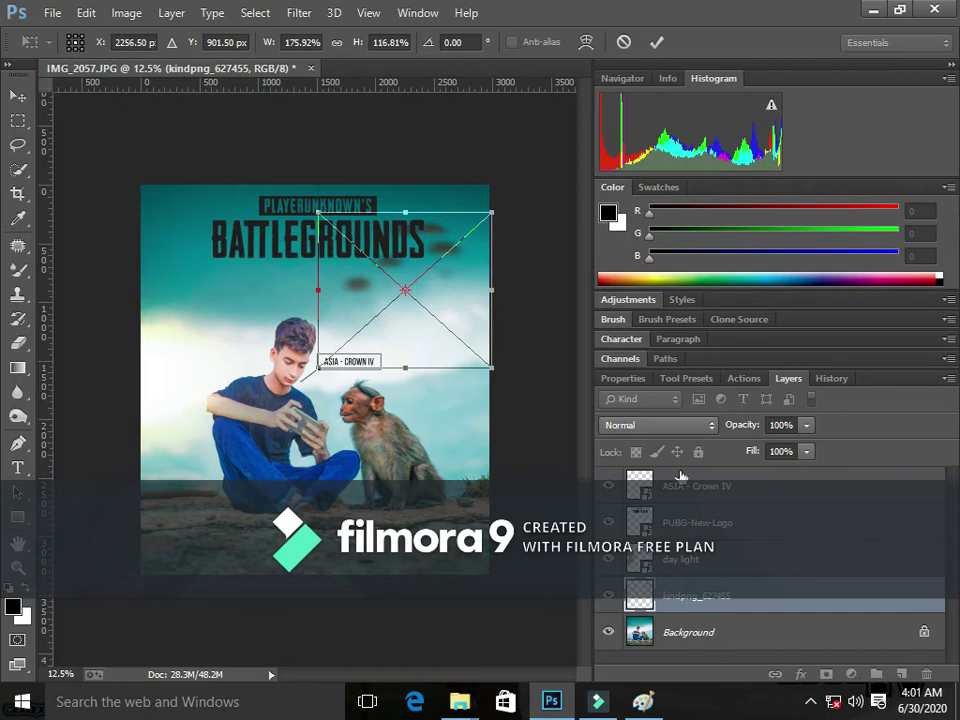
key(Return)
click(608, 522)
click(86, 12)
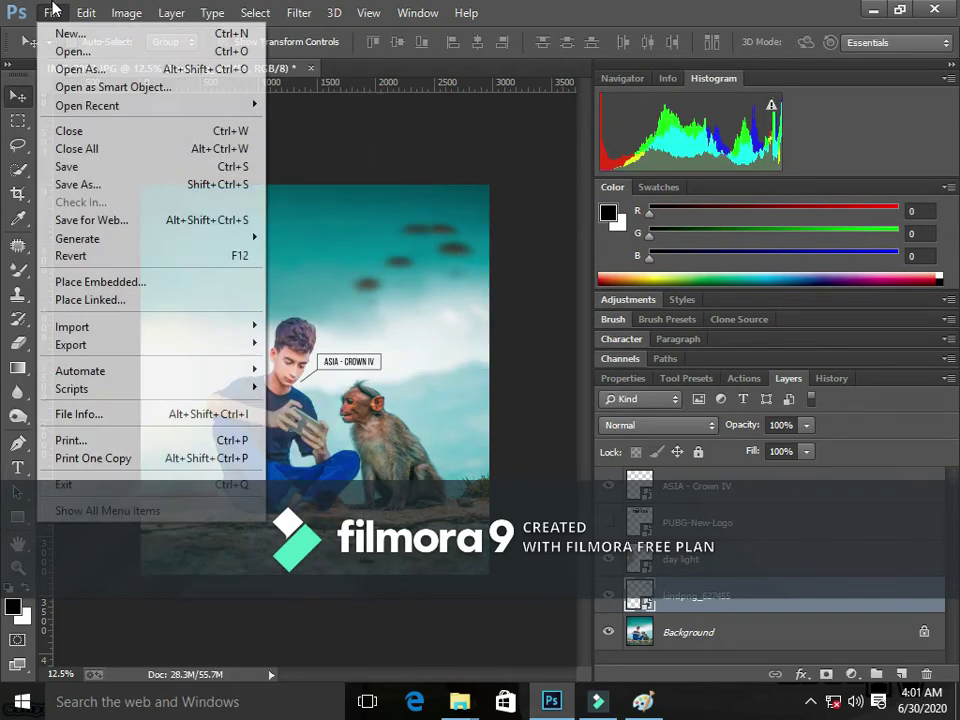
Place Layer 3's dark shapes, stretch them over the upper-left corner, and commit.
click(135, 283)
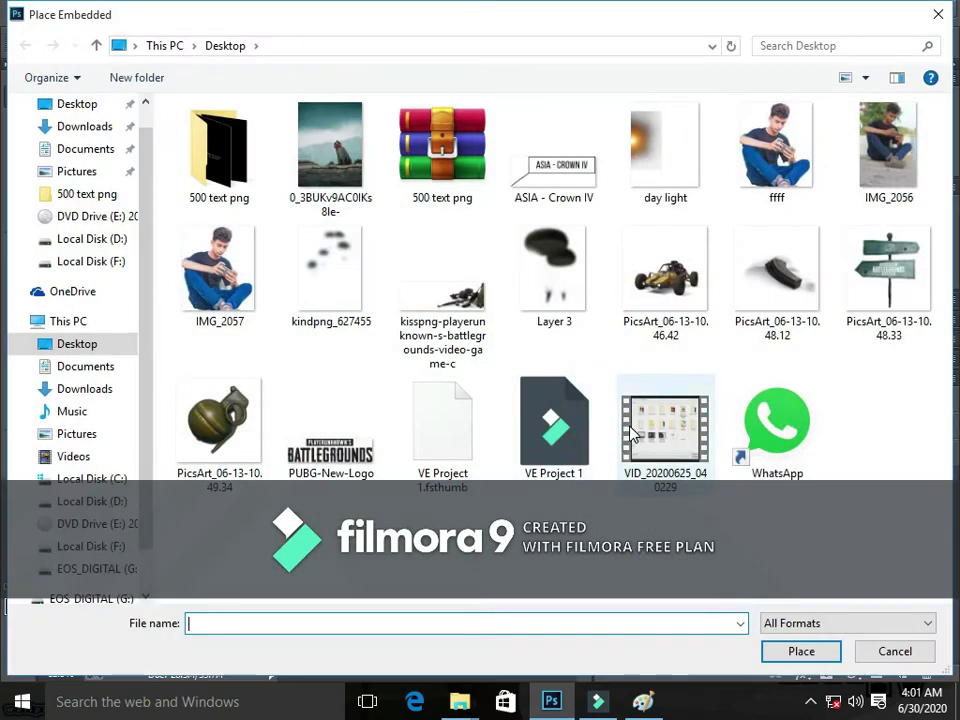
click(348, 433)
click(519, 283)
double_click(519, 283)
mouse_move(364, 306)
mouse_down()
mouse_move(251, 214)
mouse_move(267, 212)
mouse_up()
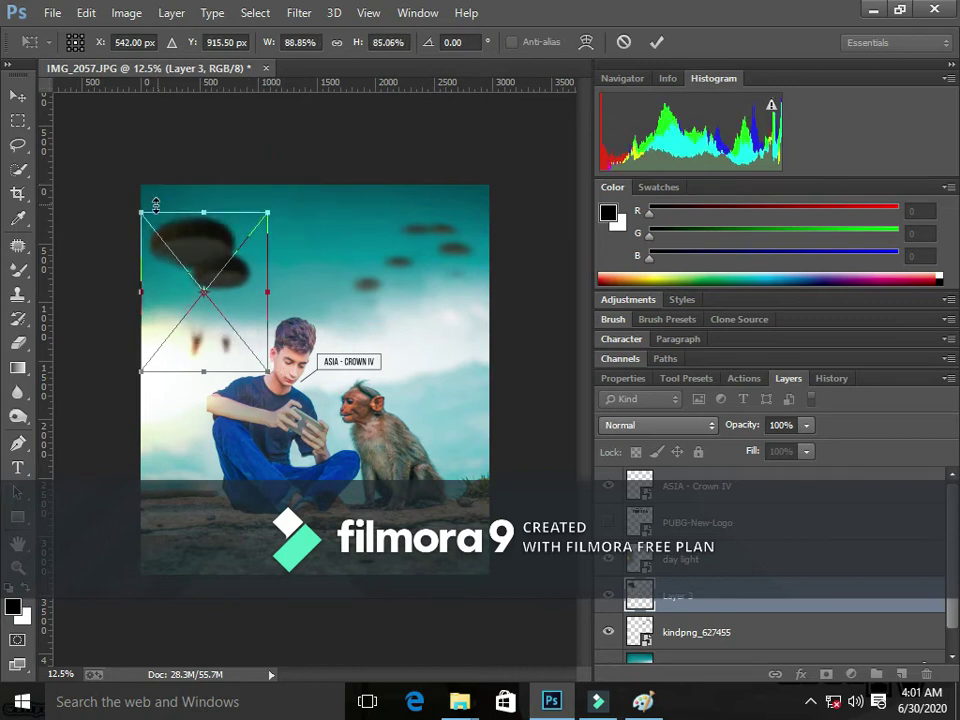
mouse_move(155, 207)
mouse_down()
mouse_move(150, 195)
mouse_move(142, 200)
mouse_up()
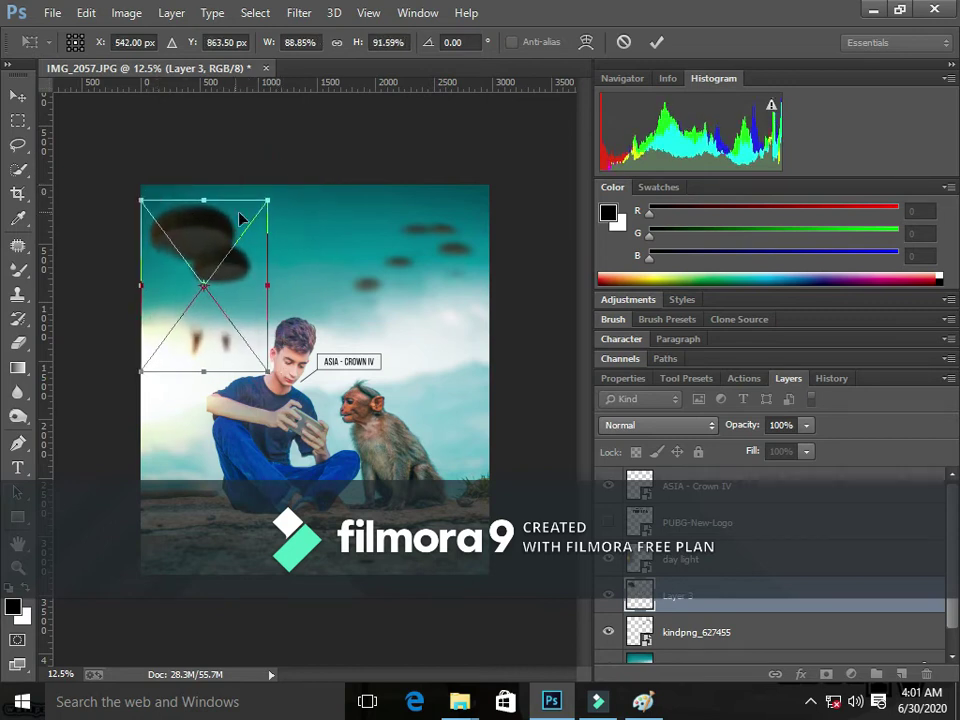
mouse_move(273, 196)
mouse_down()
mouse_move(283, 197)
mouse_move(273, 215)
mouse_move(275, 207)
mouse_up()
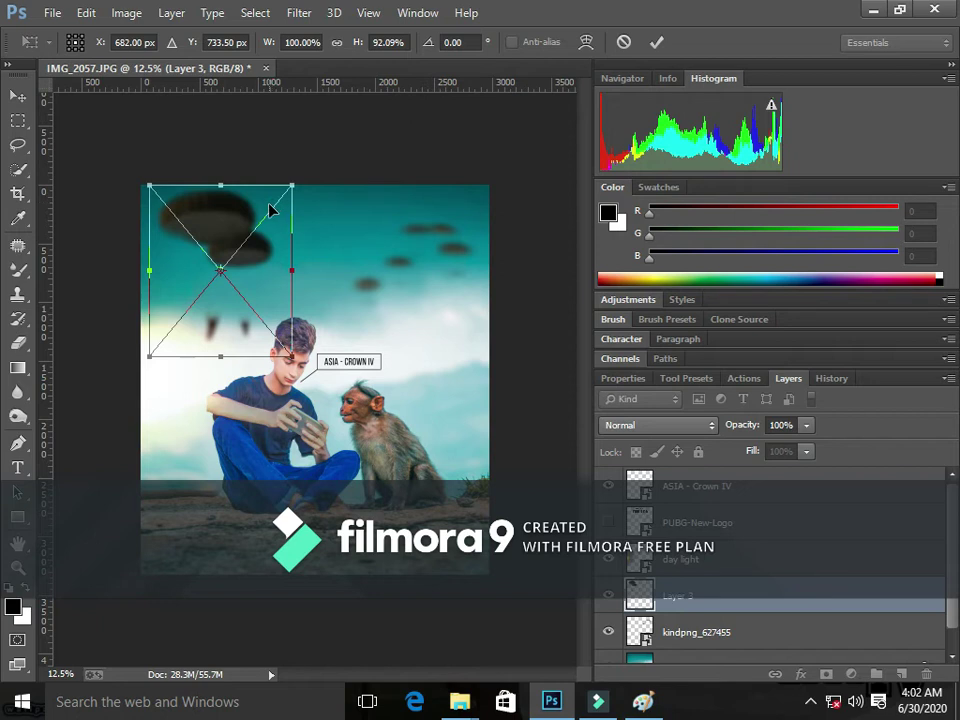
drag(270, 209, 248, 226)
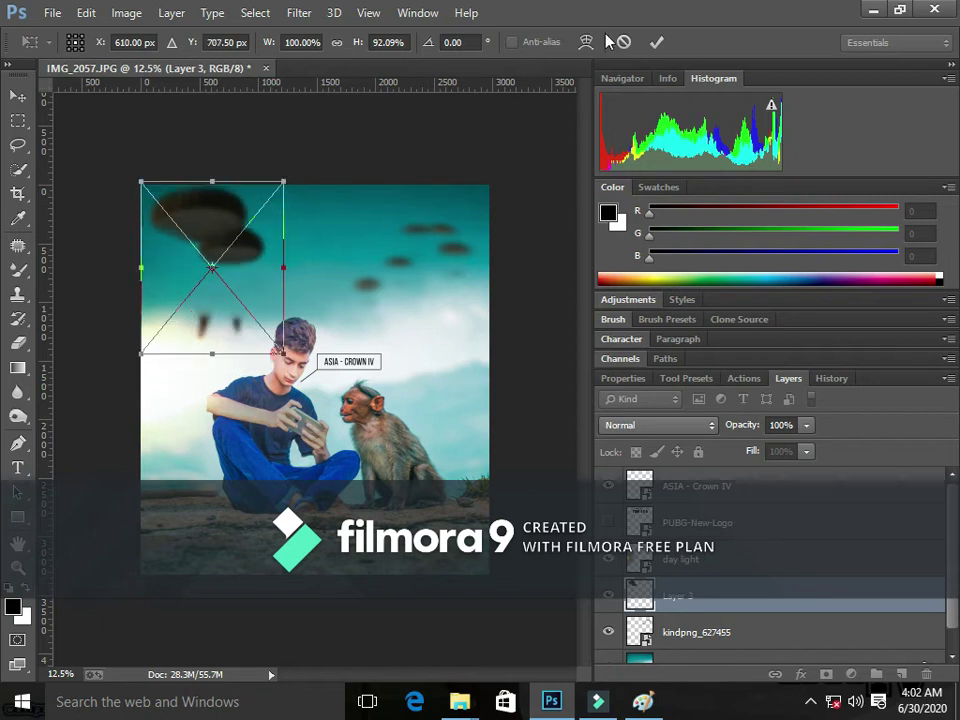
click(656, 42)
Place the kisspng battlegrounds image toward the bottom right and dismiss the PicsArt error alert.
double_click(463, 300)
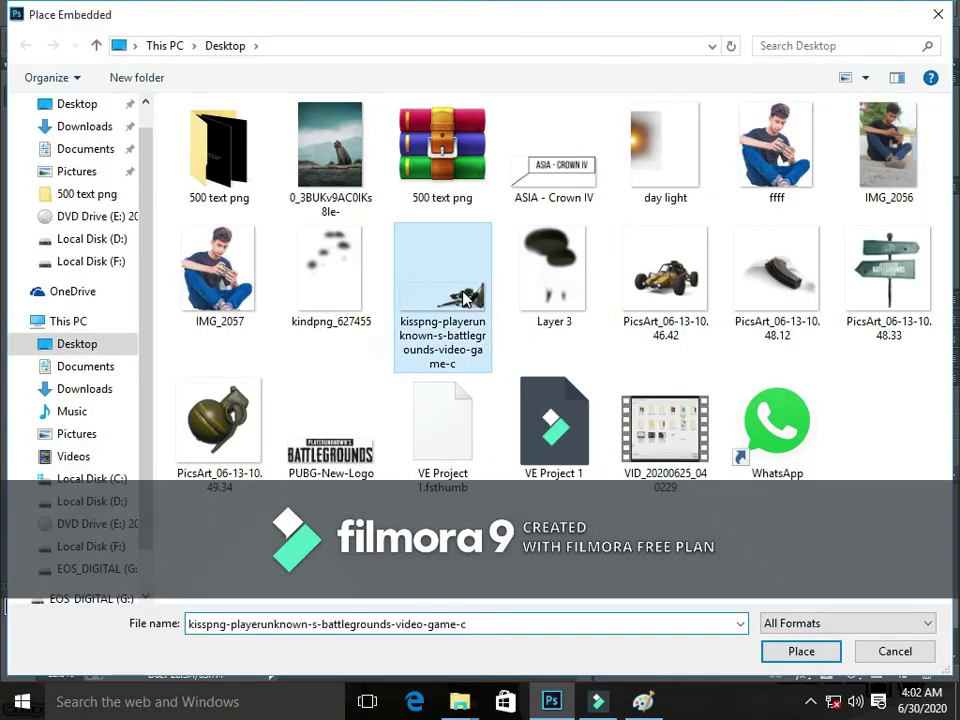
drag(420, 398, 472, 552)
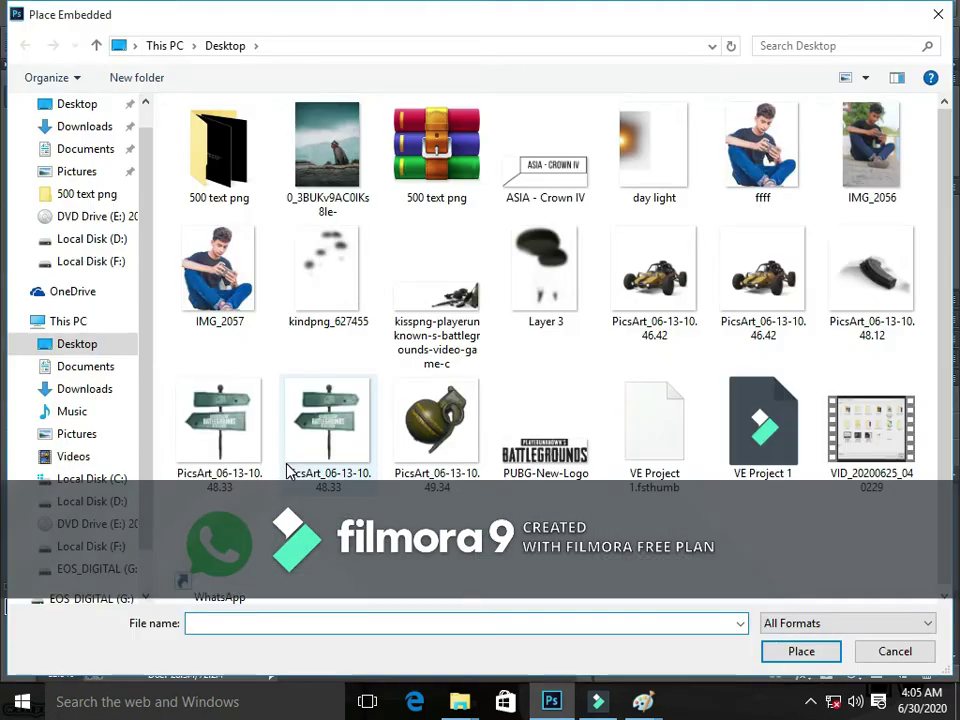
double_click(245, 463)
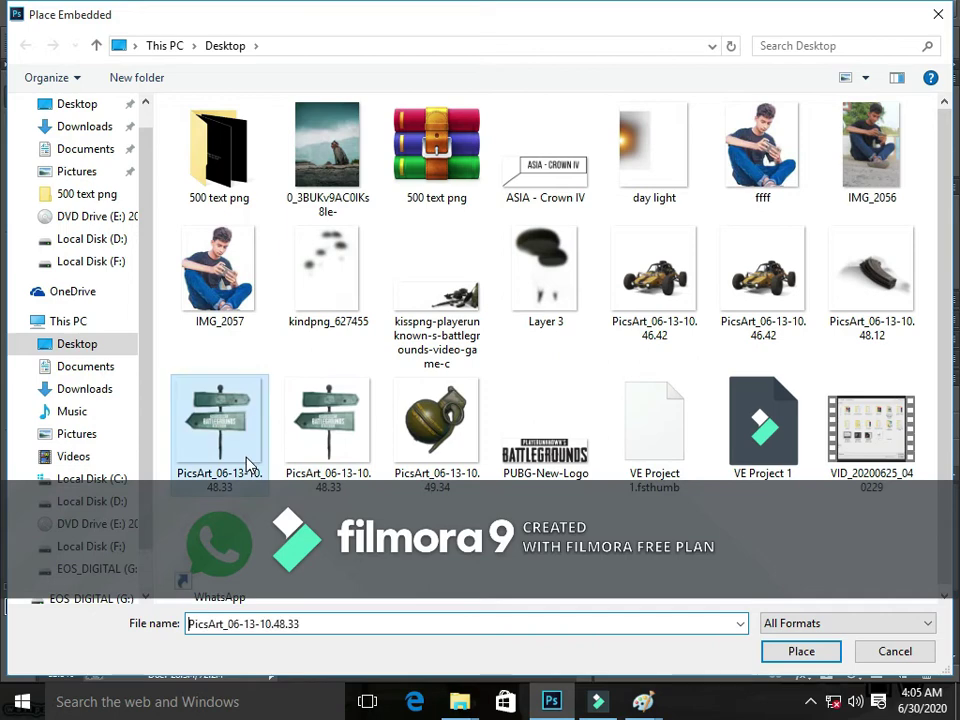
click(433, 277)
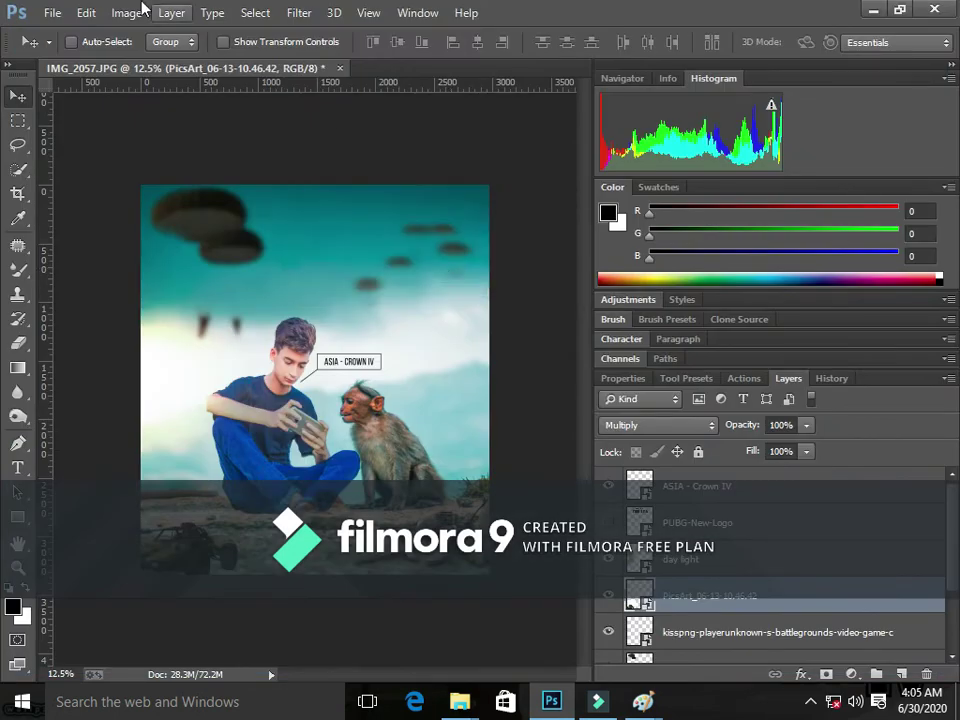
Place the signpost image and shrink it to about 50% beside the monkey.
click(52, 12)
click(130, 282)
double_click(350, 425)
drag(410, 296, 505, 326)
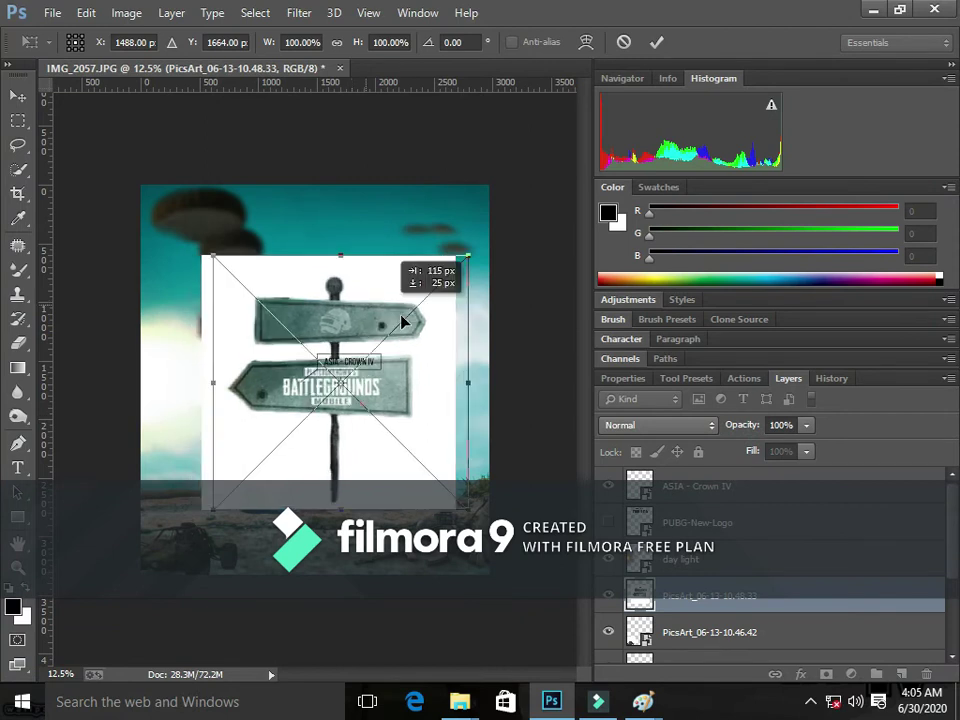
drag(548, 292, 424, 408)
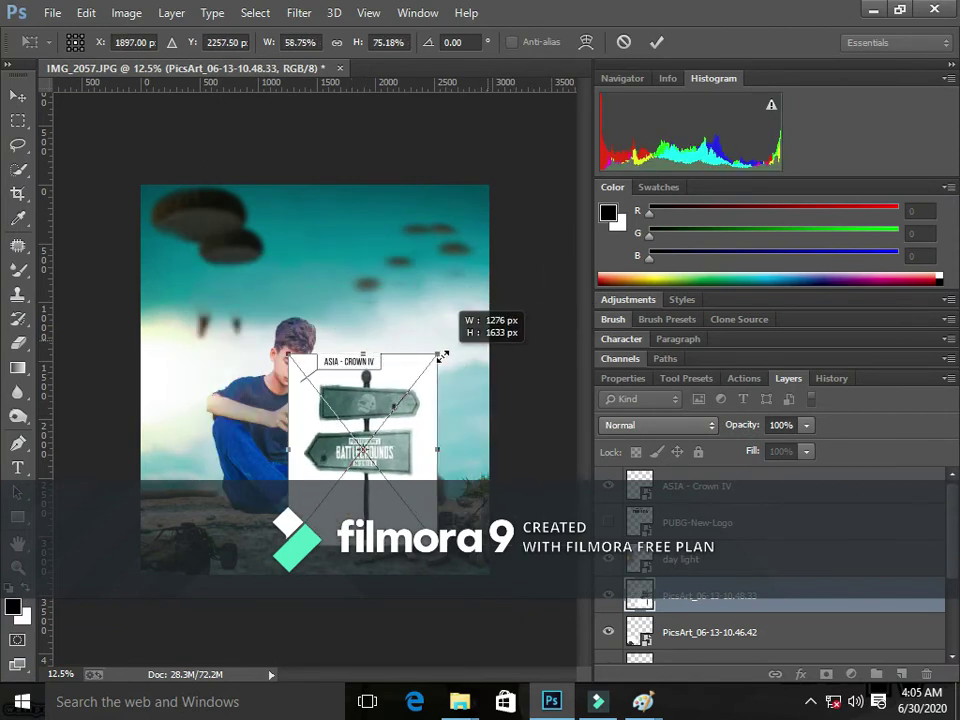
drag(373, 436, 488, 396)
Set the signpost to Linear Burn, shrink it to about 43%, and commit.
click(633, 427)
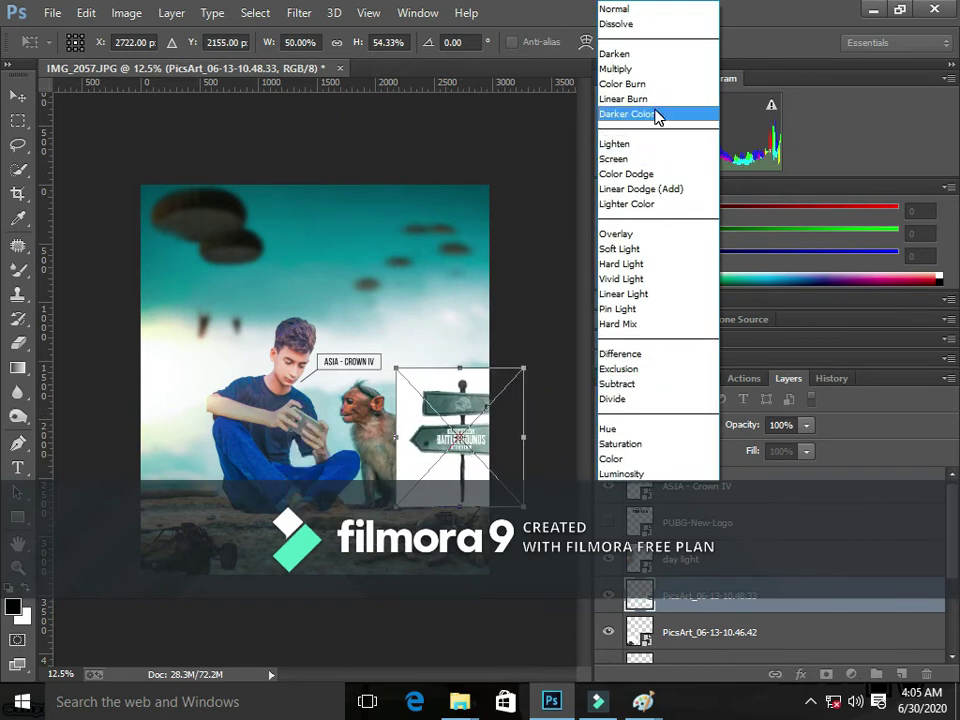
click(658, 97)
drag(458, 418, 452, 416)
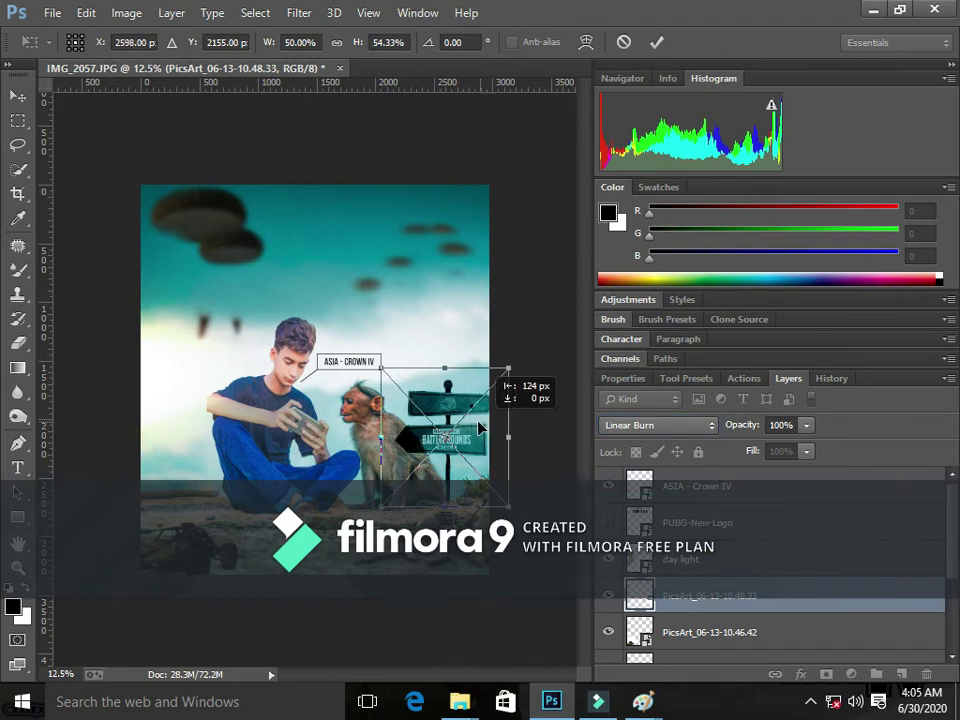
drag(398, 366, 407, 404)
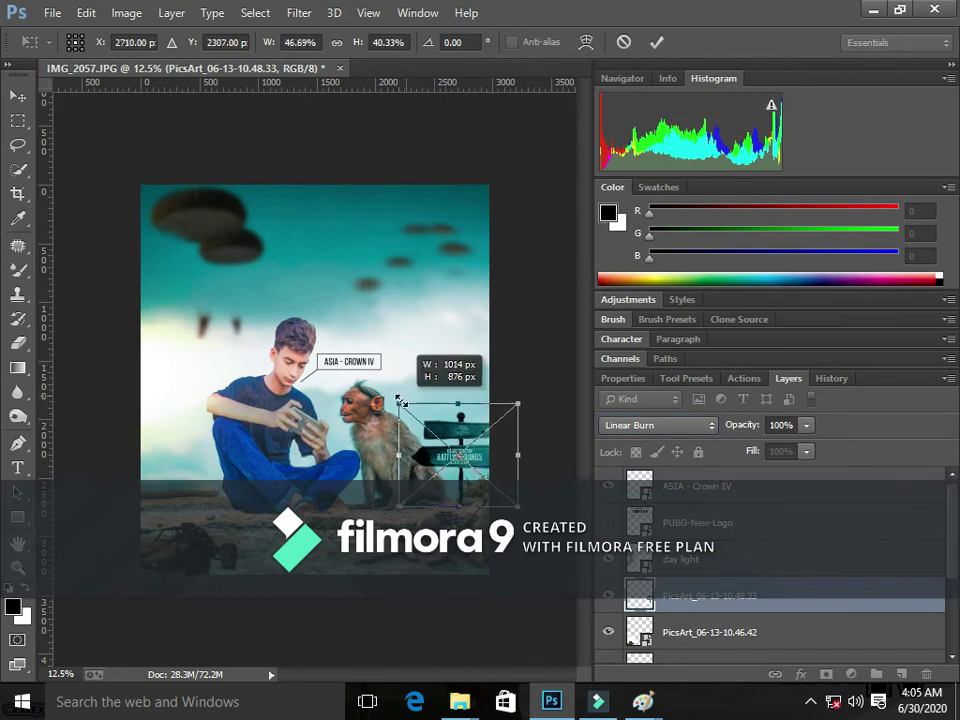
drag(499, 458, 487, 459)
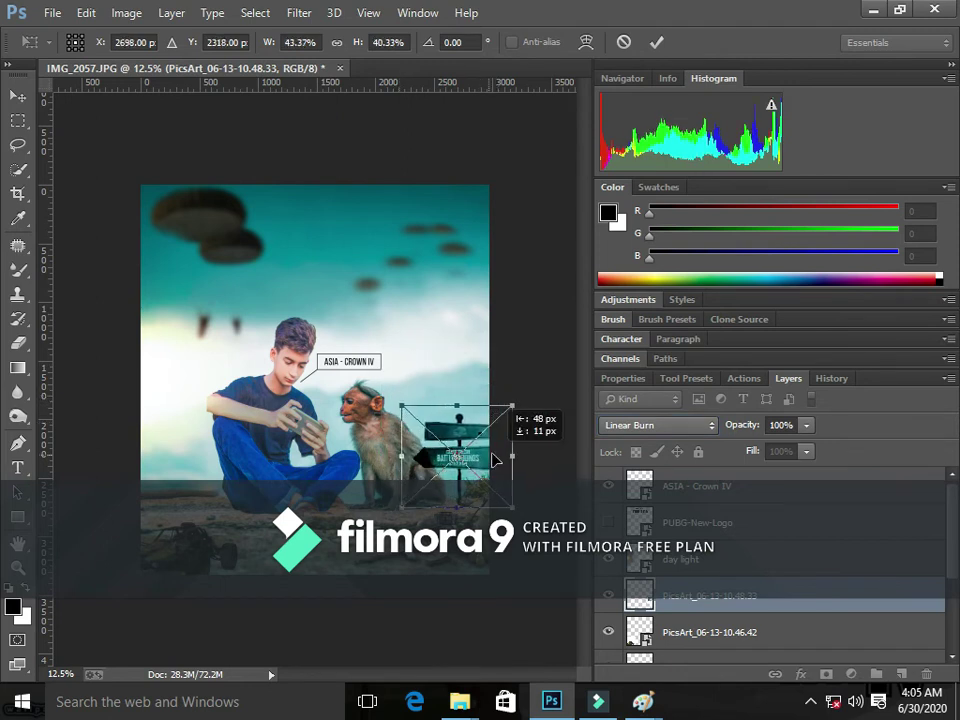
click(656, 42)
Shift the signpost right, switch it to Multiply, and show the PUBG-New-Logo layer again.
drag(458, 450, 473, 452)
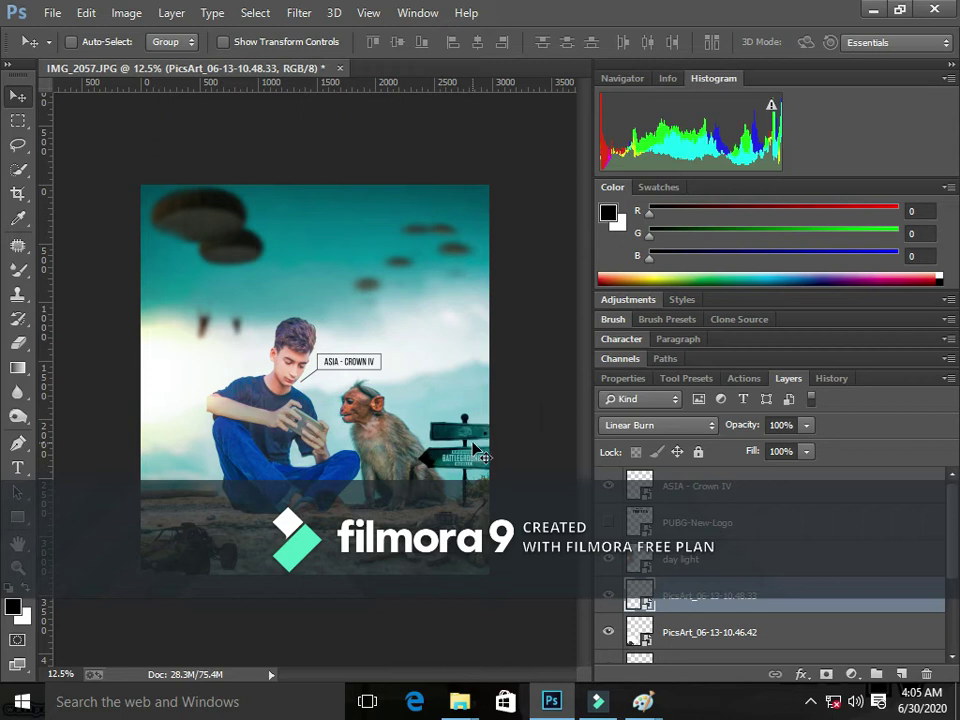
click(657, 425)
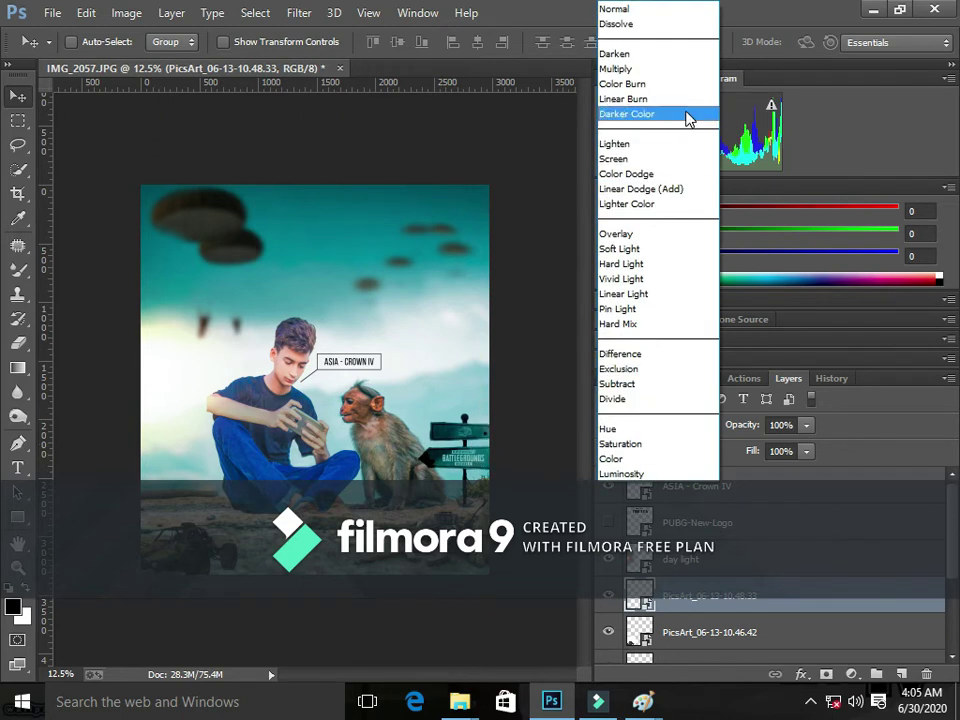
click(664, 70)
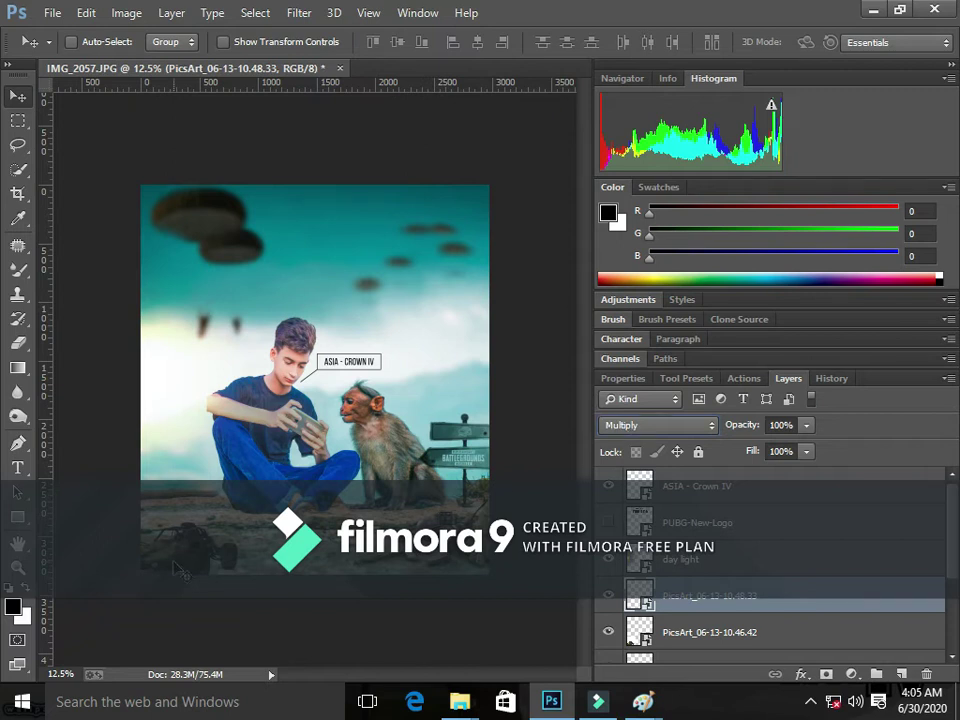
click(690, 487)
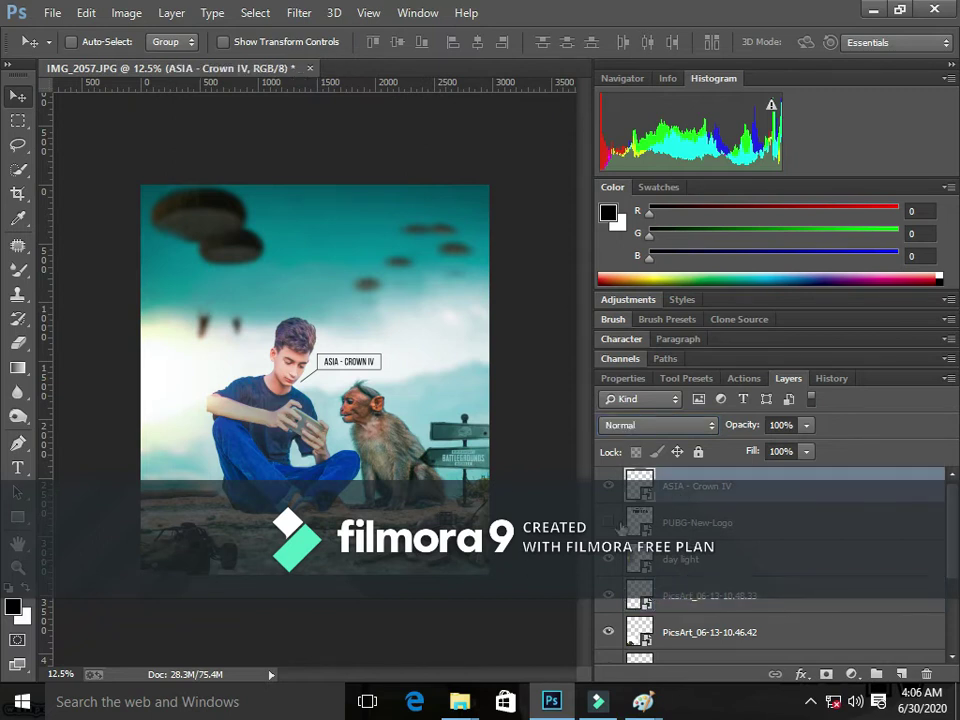
click(609, 523)
click(610, 523)
click(703, 523)
key(ctrl+shift+p)
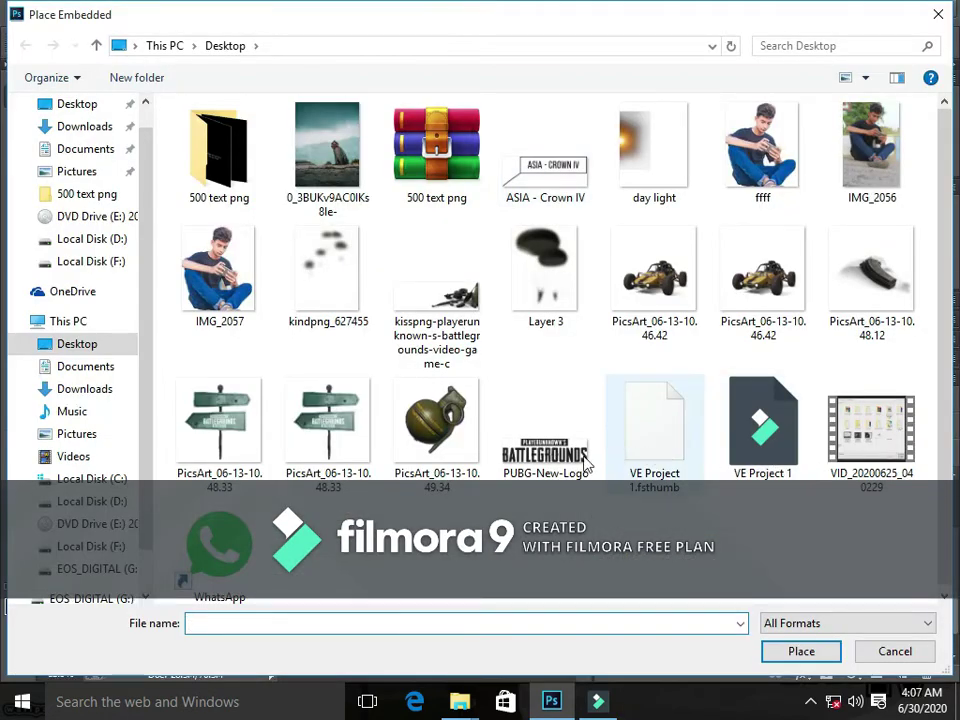
double_click(521, 452)
mouse_move(390, 357)
mouse_down()
mouse_move(390, 321)
mouse_move(492, 355)
mouse_up()
mouse_move(433, 373)
mouse_down()
mouse_move(398, 252)
mouse_move(400, 262)
mouse_up()
mouse_move(440, 228)
mouse_down()
mouse_move(406, 262)
mouse_move(437, 246)
mouse_move(413, 198)
mouse_move(383, 540)
mouse_move(418, 268)
mouse_up()
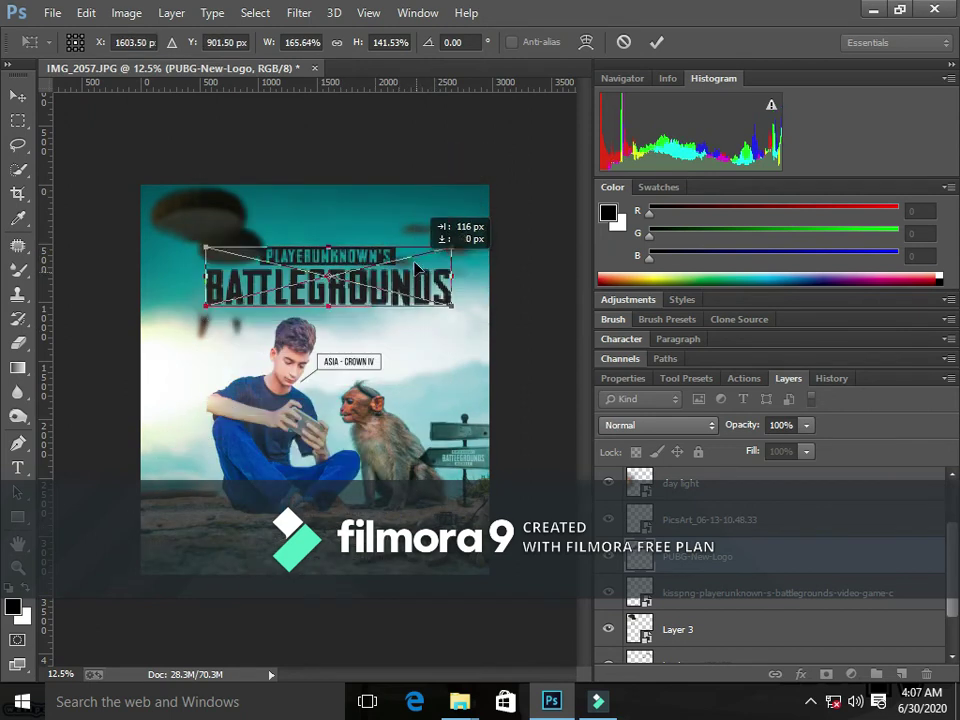
key(Escape)
Move Layer 3's dark shapes and the kisspng image lower, and adjust the signpost.
click(673, 597)
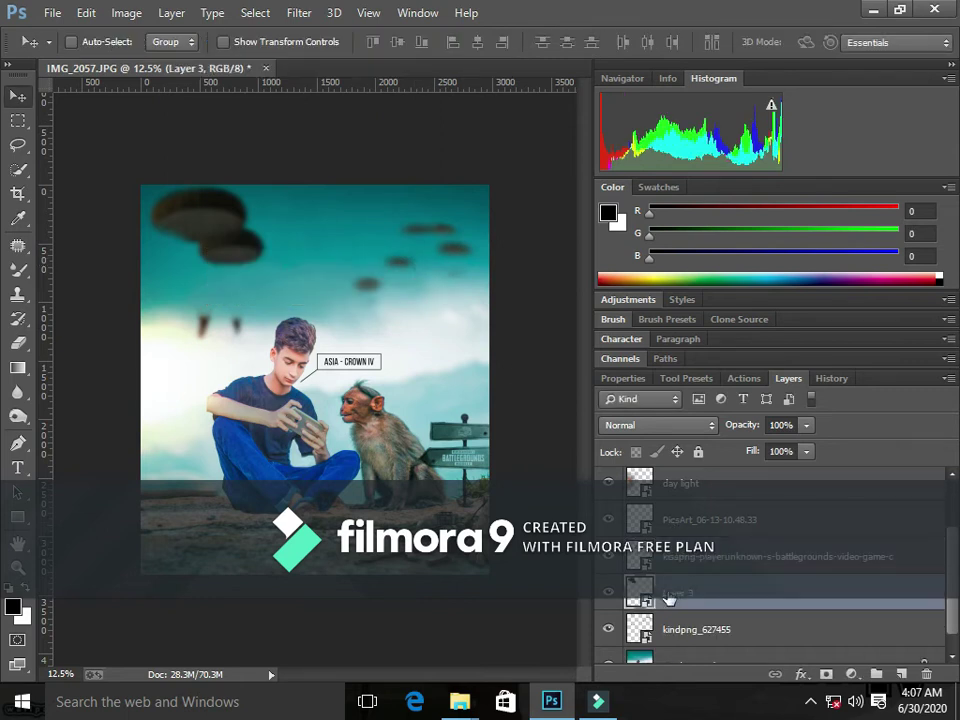
drag(193, 196, 193, 255)
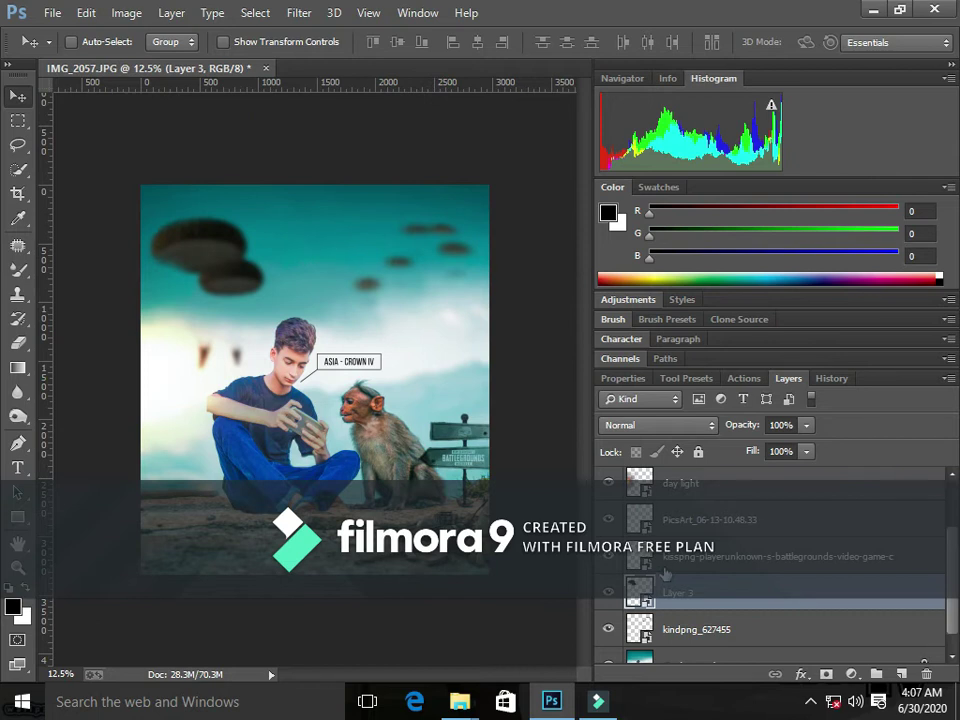
click(664, 568)
drag(480, 296, 450, 287)
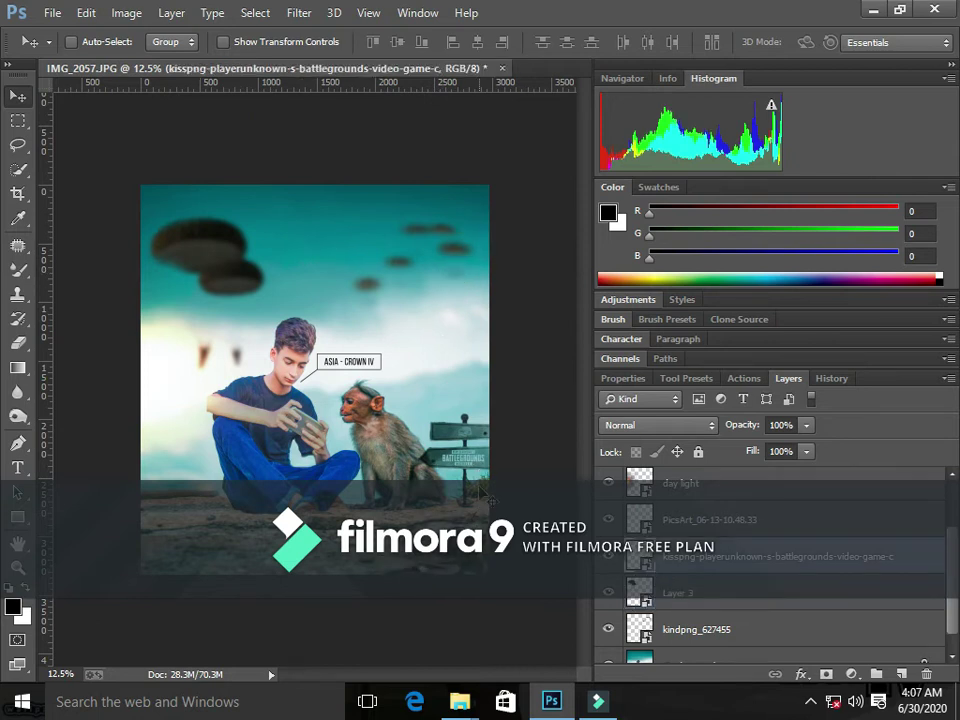
drag(448, 473, 448, 488)
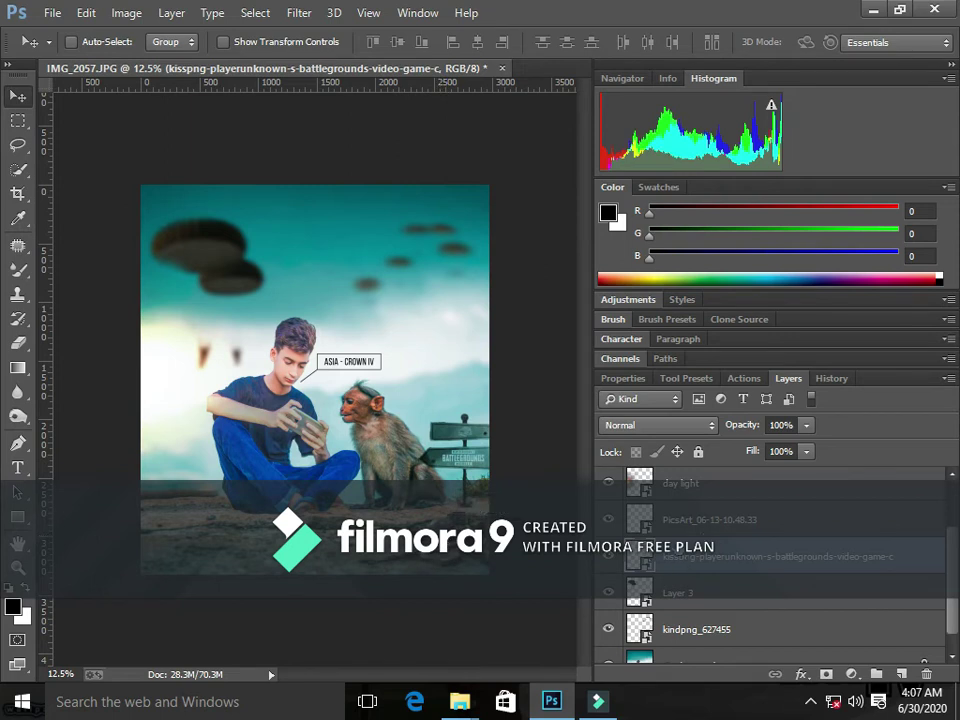
click(700, 519)
mouse_move(403, 261)
mouse_down()
mouse_move(411, 272)
mouse_move(403, 264)
mouse_up()
Shift the kindpng_627455 shapes down and right, move Layer 3 left, and select PUBG-New-Logo.
click(770, 632)
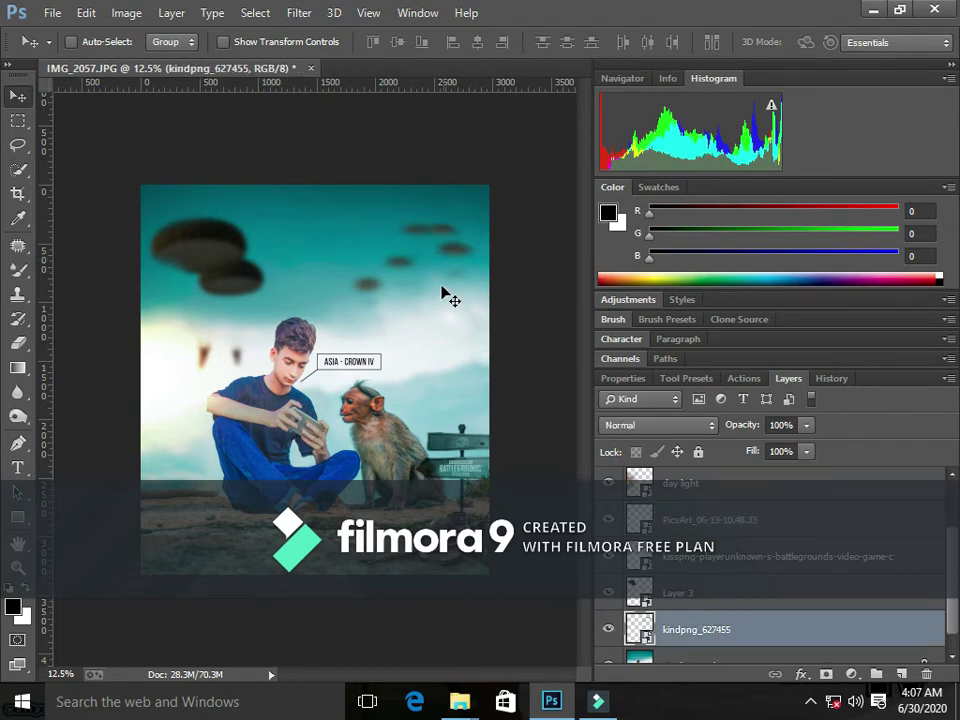
drag(398, 260, 405, 287)
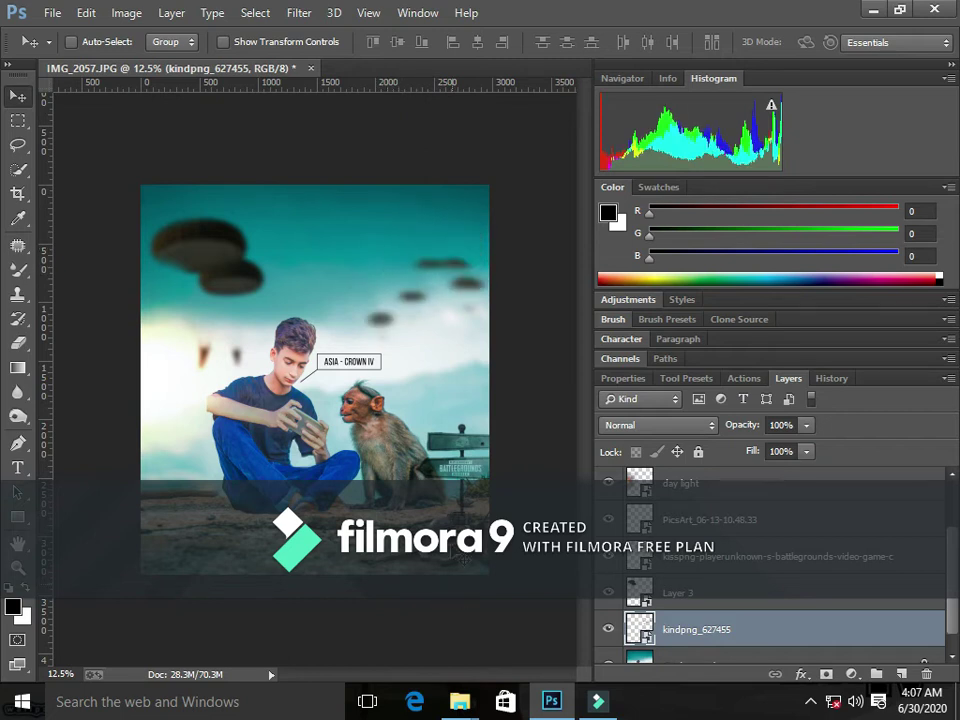
drag(213, 253, 209, 251)
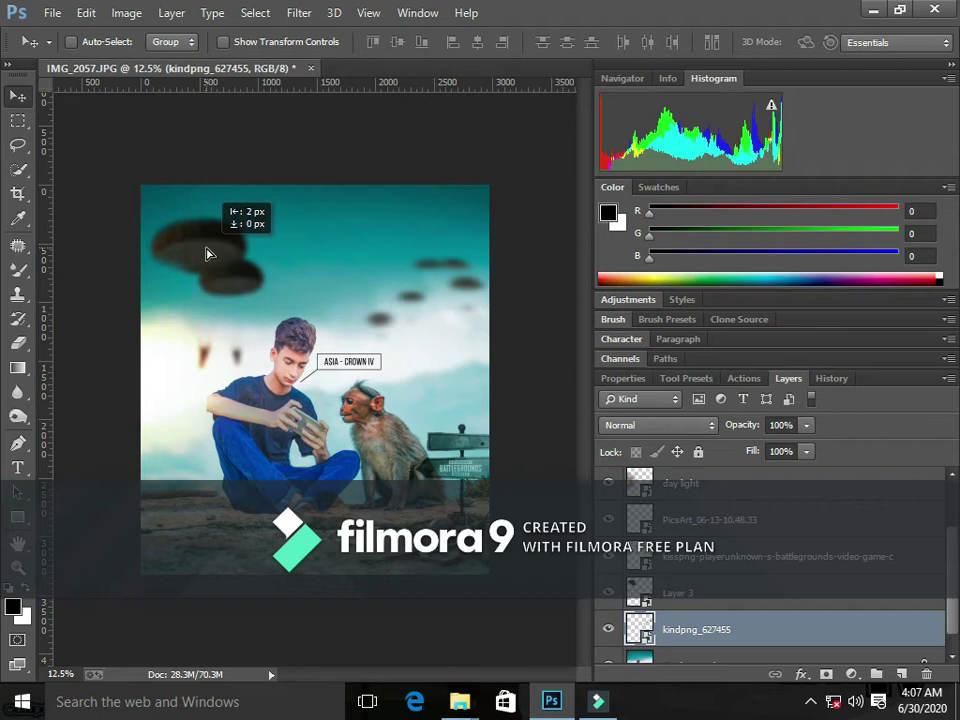
key(alt+bracketright)
key(alt+bracketright)
key(alt+bracketright)
key(alt+bracketleft)
key(alt+bracketleft)
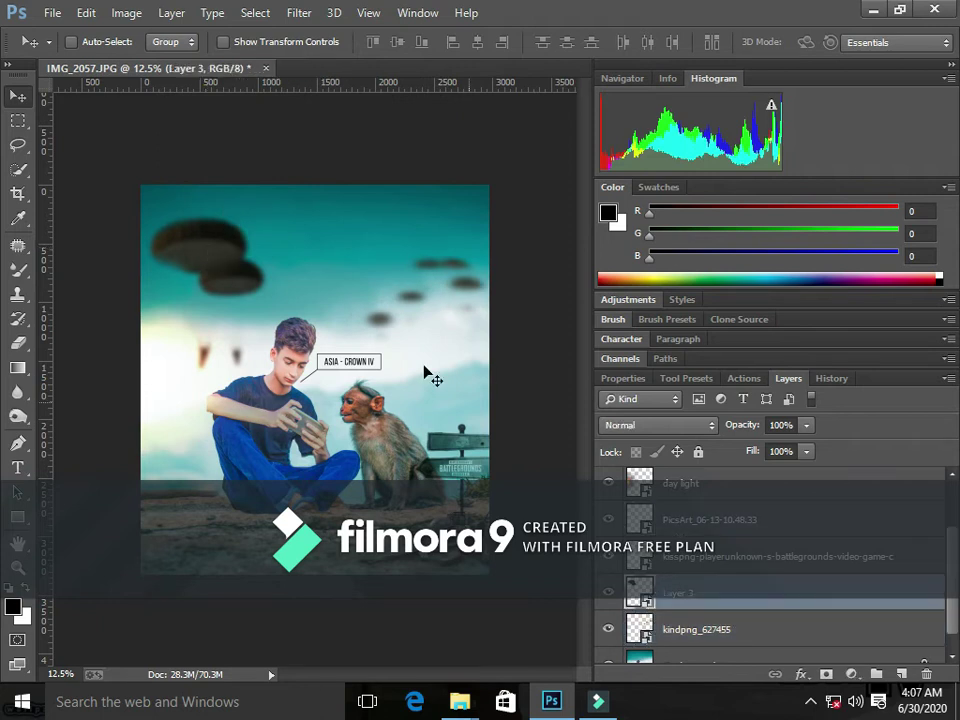
drag(237, 292, 218, 288)
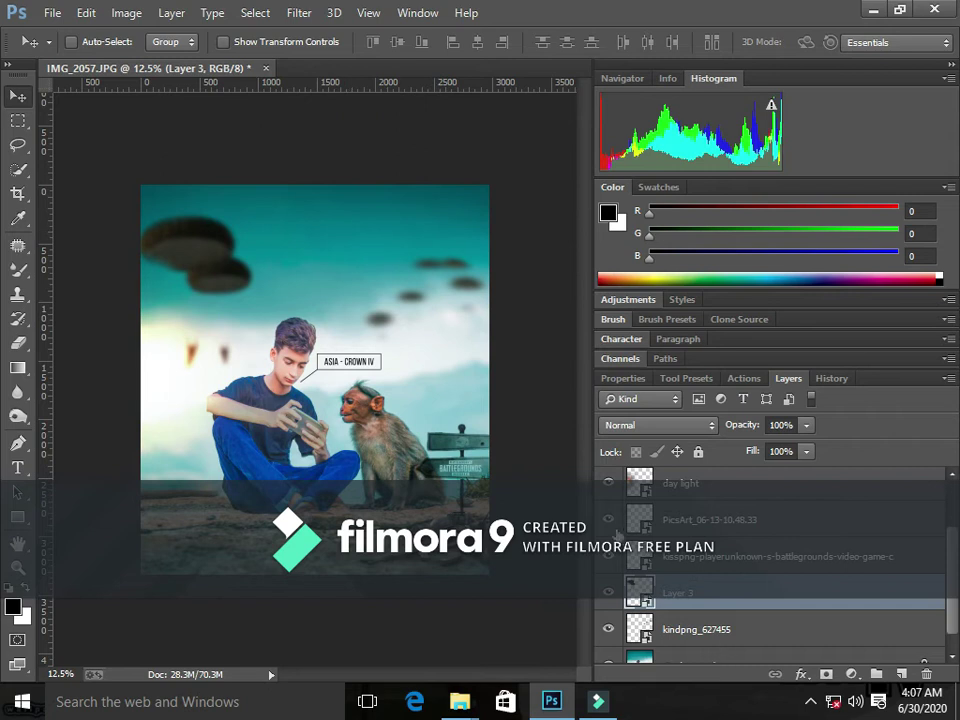
drag(610, 650, 619, 608)
click(607, 483)
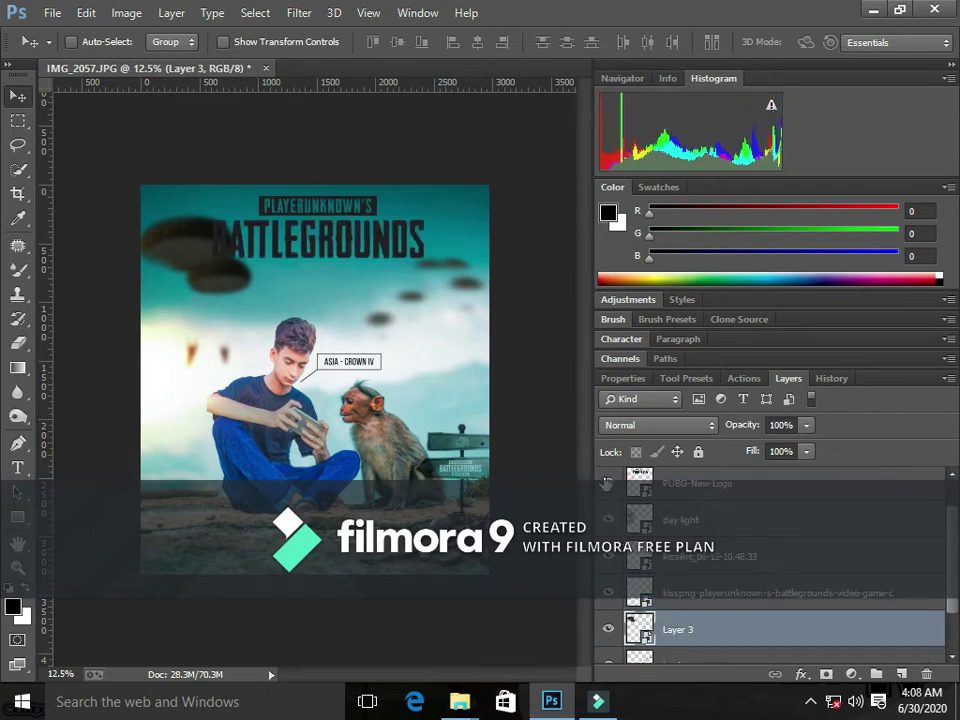
drag(358, 291, 334, 243)
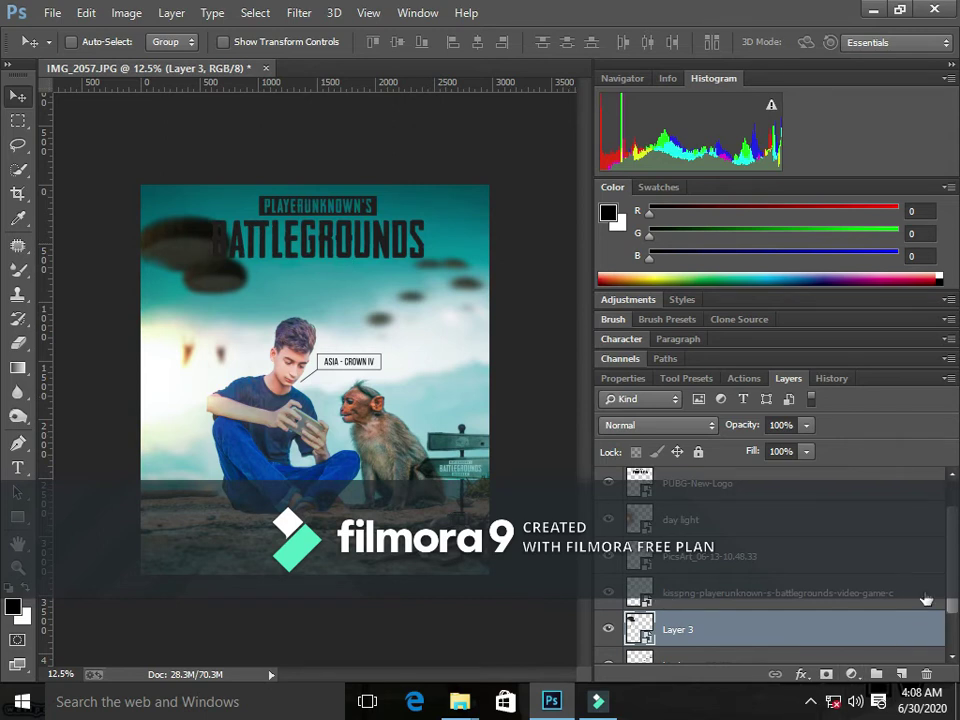
click(770, 477)
Replace the old logo layer with a freshly placed PUBG-New-Logo at the top, enlarged to about 116%.
key(Delete)
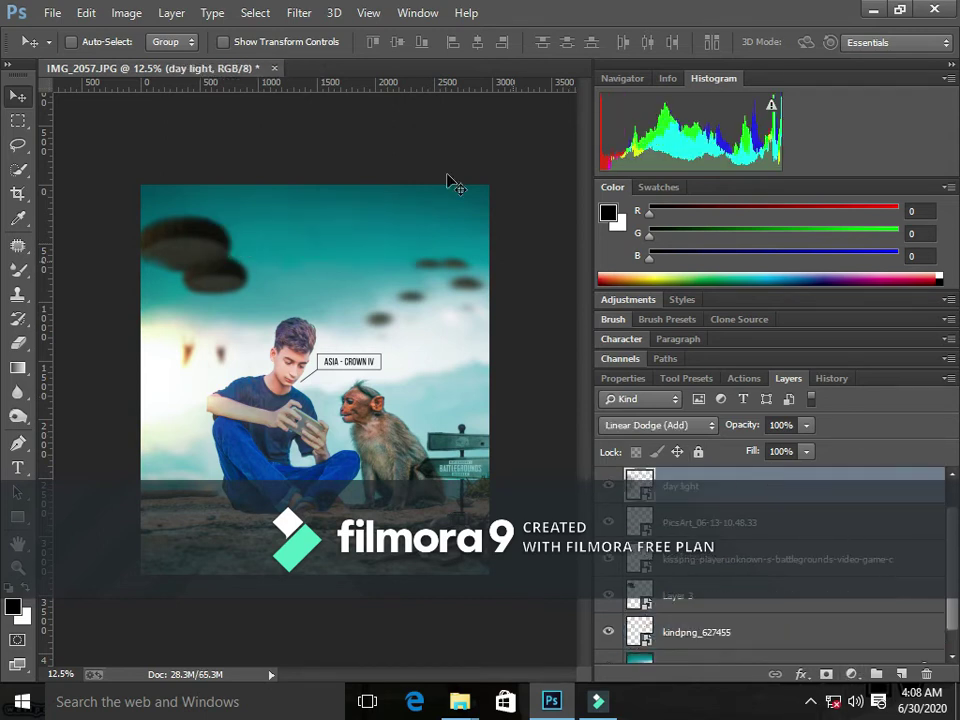
click(86, 12)
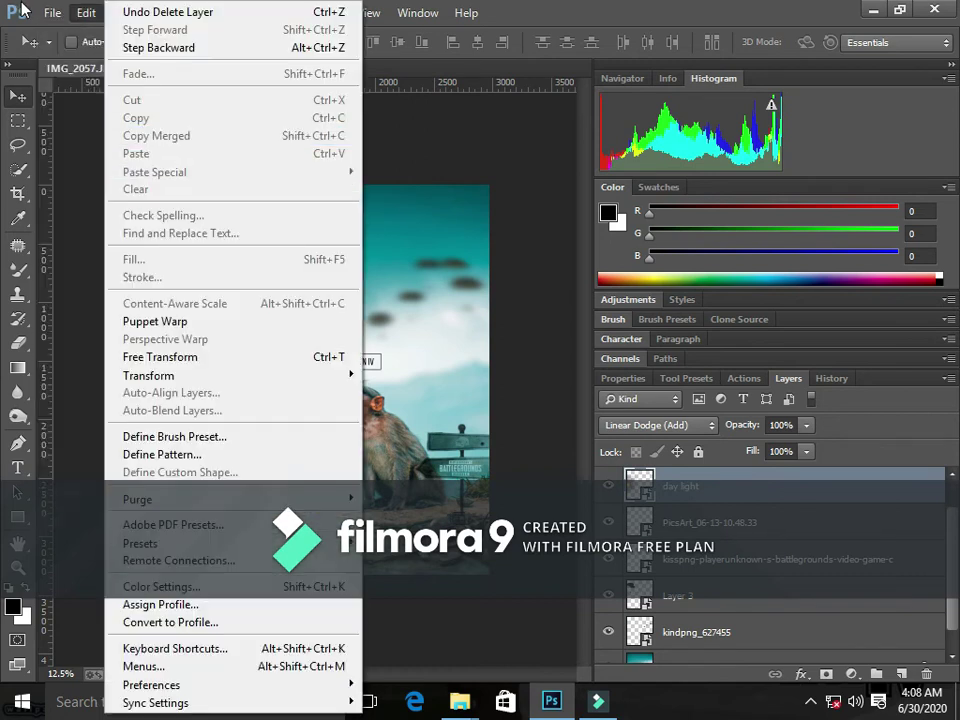
click(168, 282)
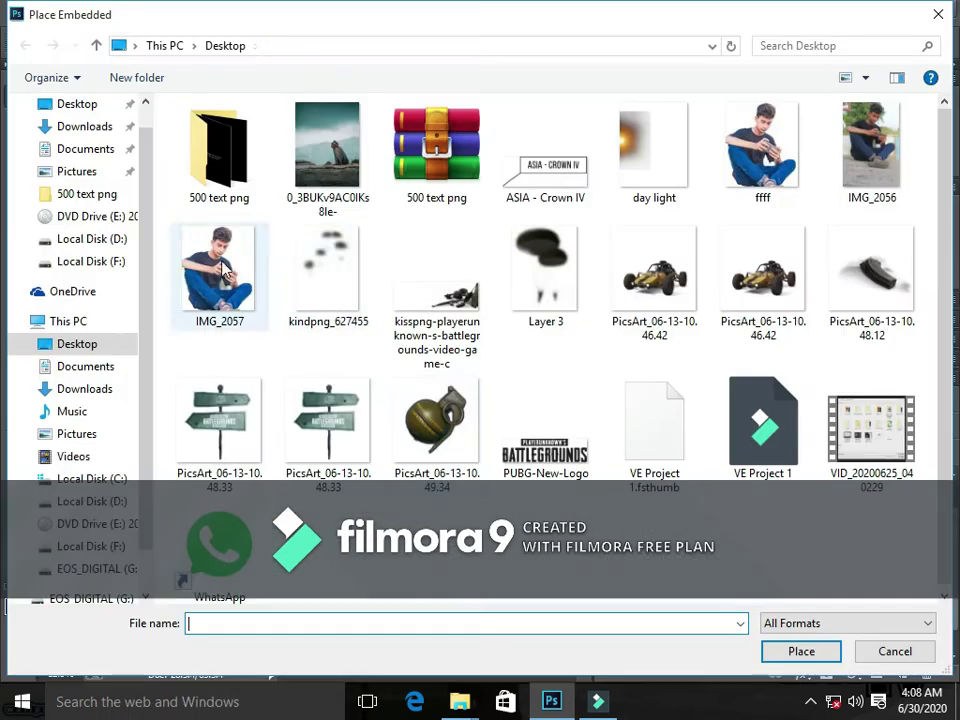
double_click(506, 410)
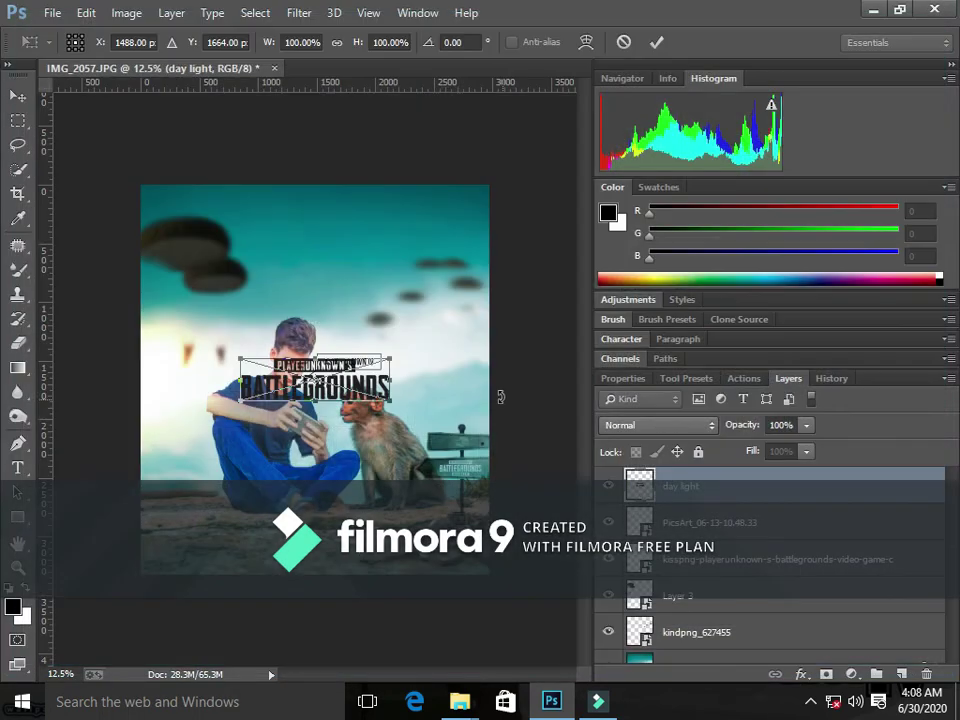
drag(330, 367, 344, 216)
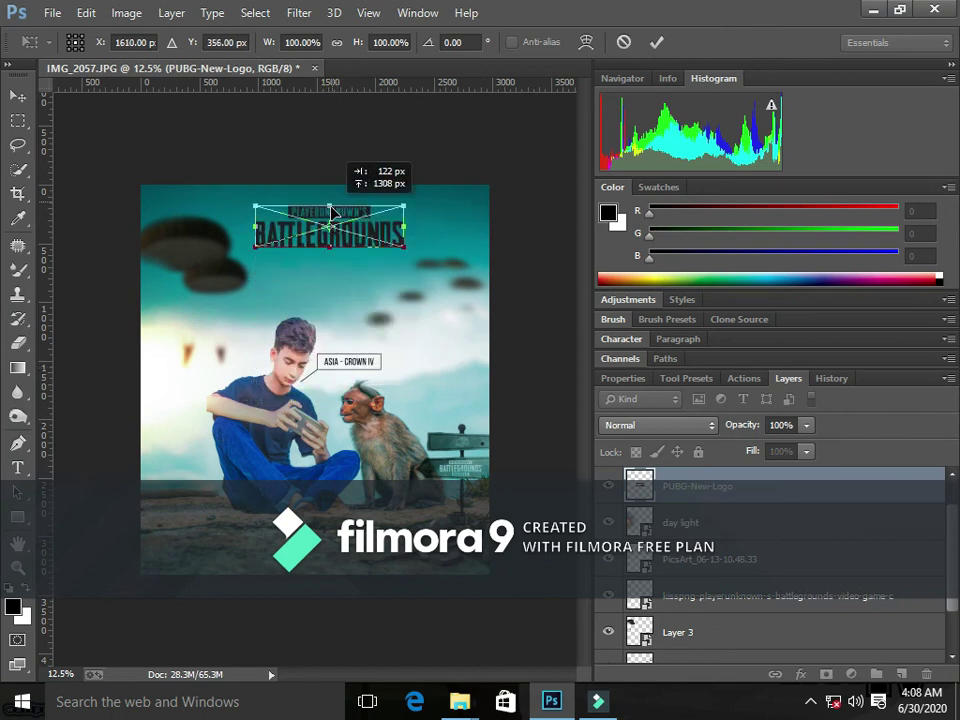
drag(404, 245, 430, 252)
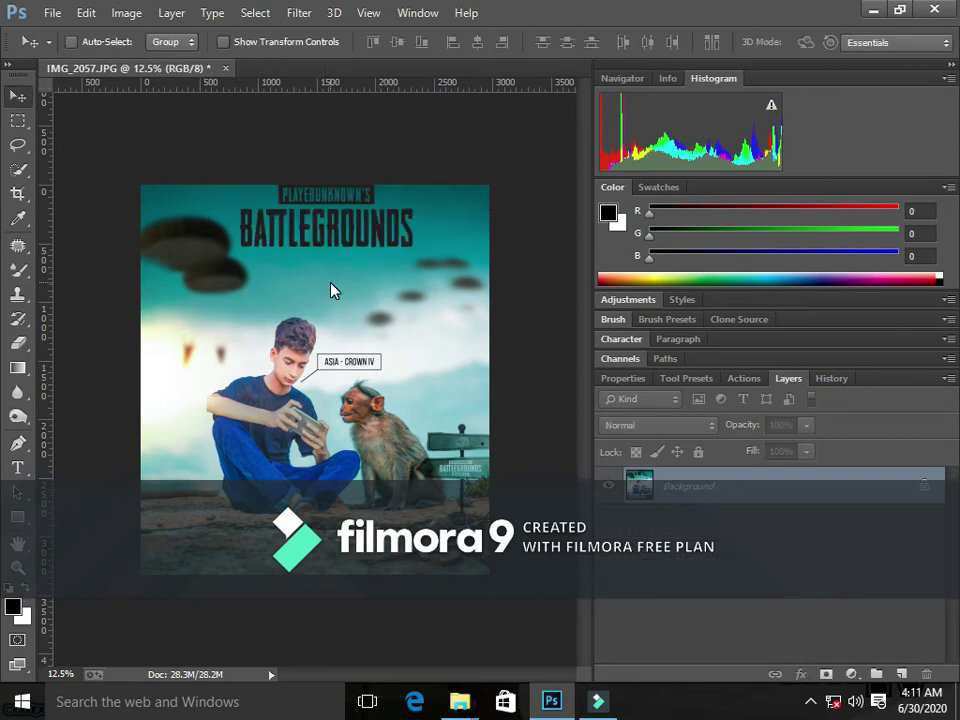
Apply the AVC-Moody Cro-Pro preset through the Camera Raw filter (Ctrl+Shift+A).
key(ctrl+shift+a)
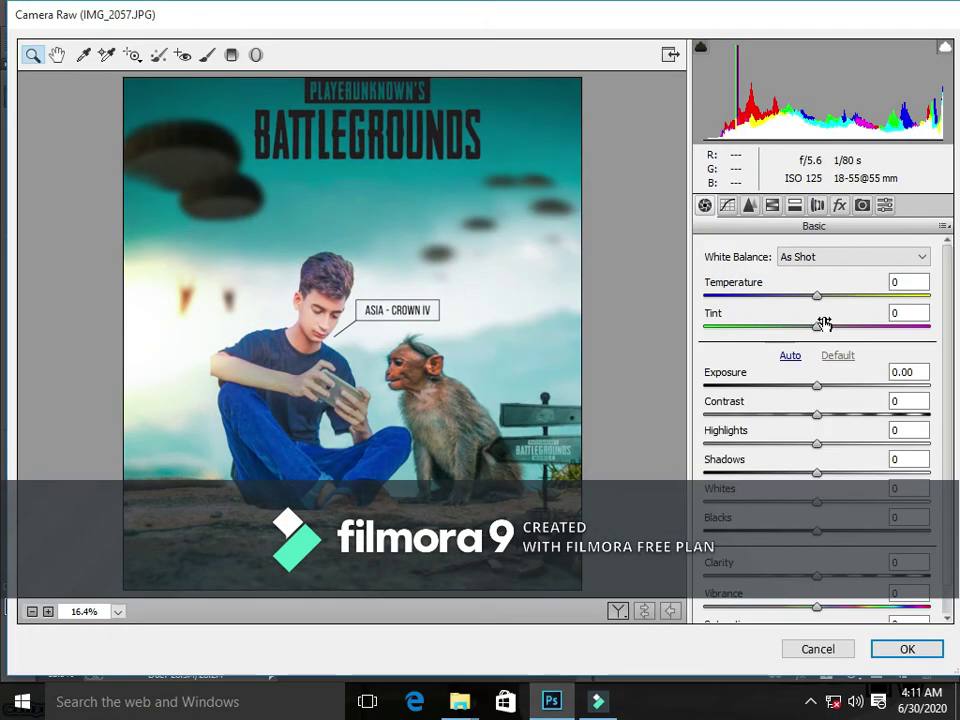
click(866, 210)
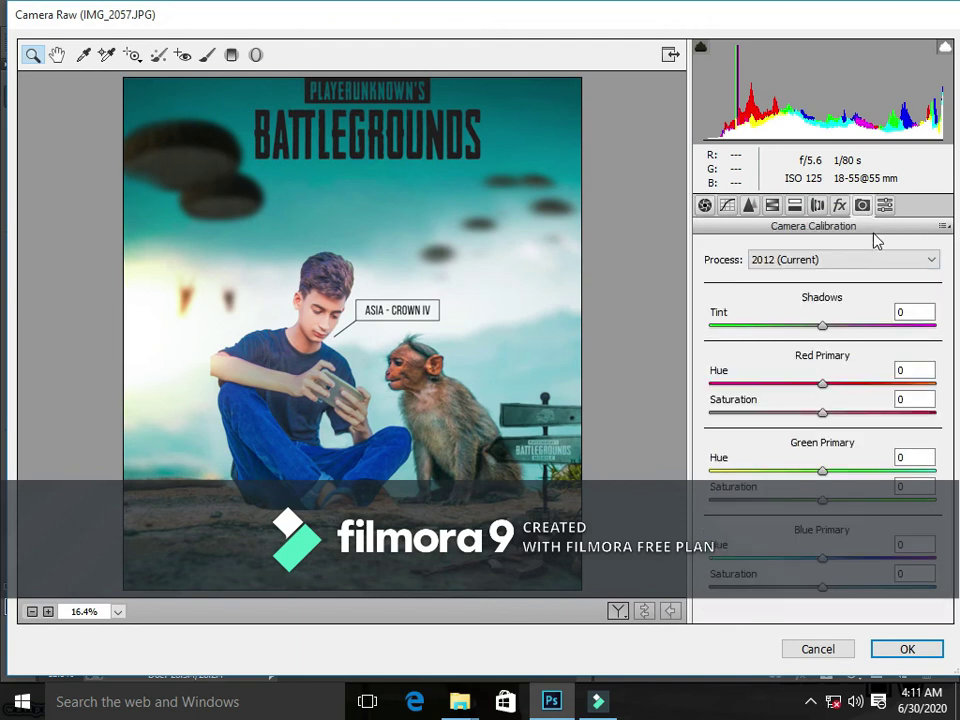
click(885, 210)
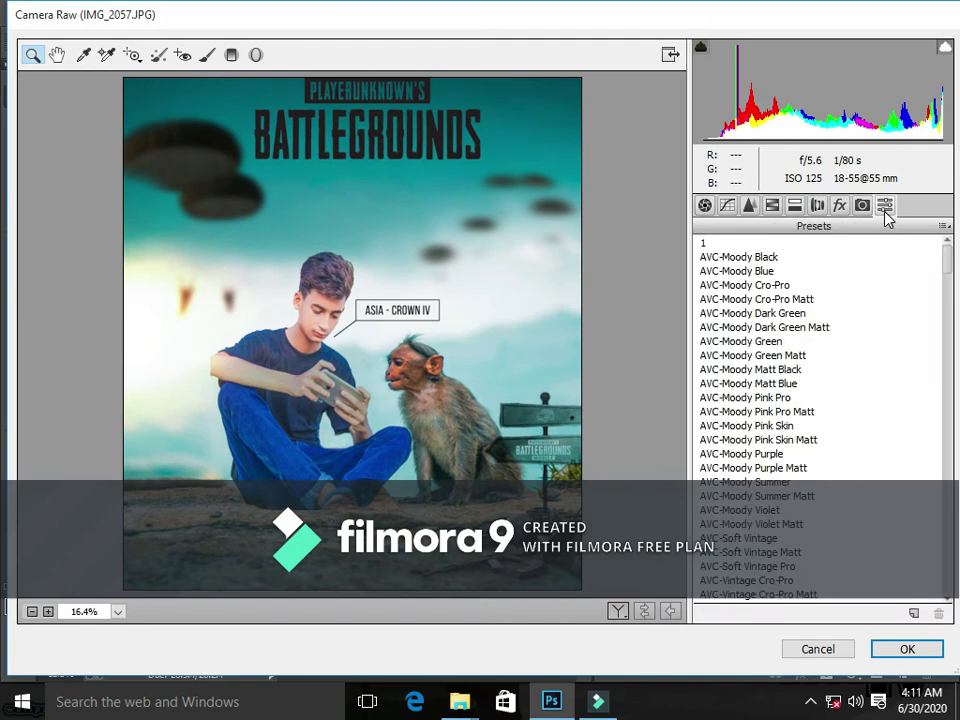
click(827, 286)
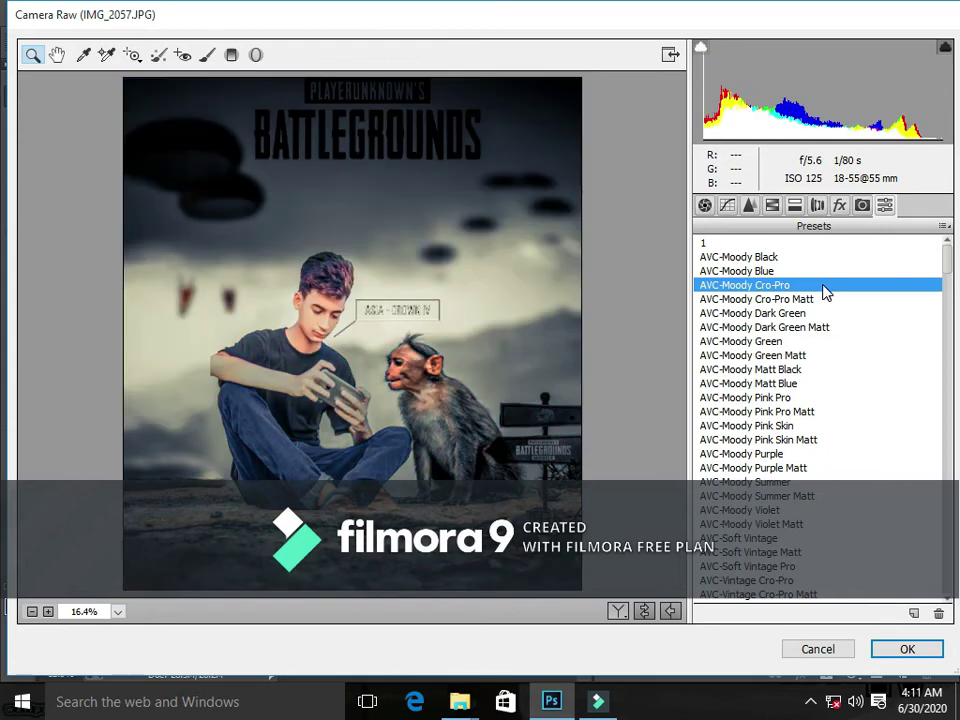
click(907, 649)
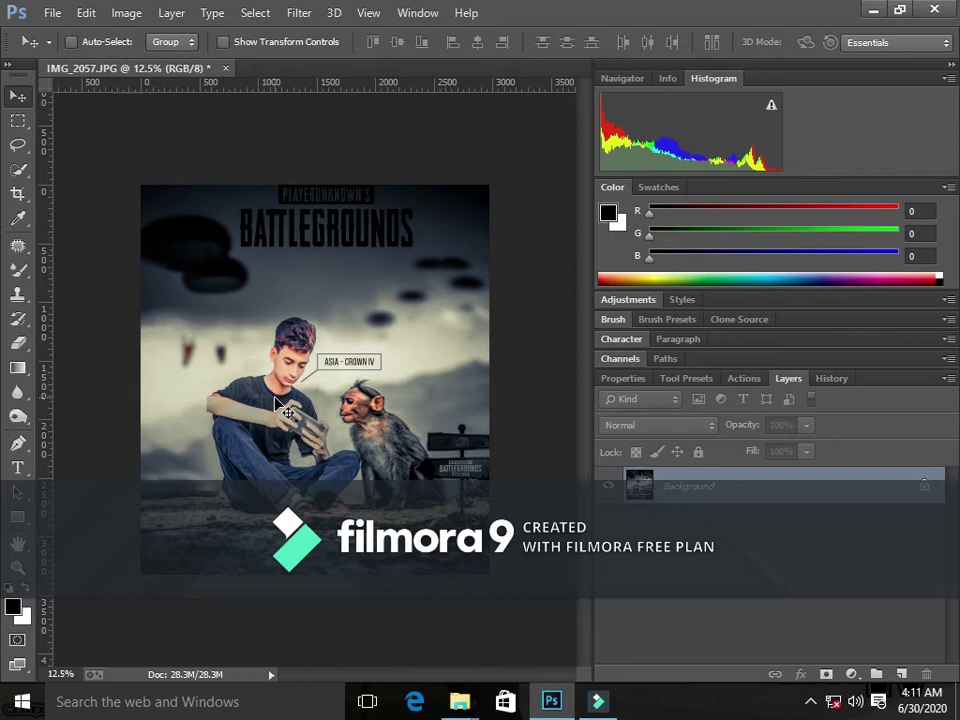
Dismiss the locked-layer error and attempt to embed a PicsArt image, dismissing the resulting error.
click(207, 267)
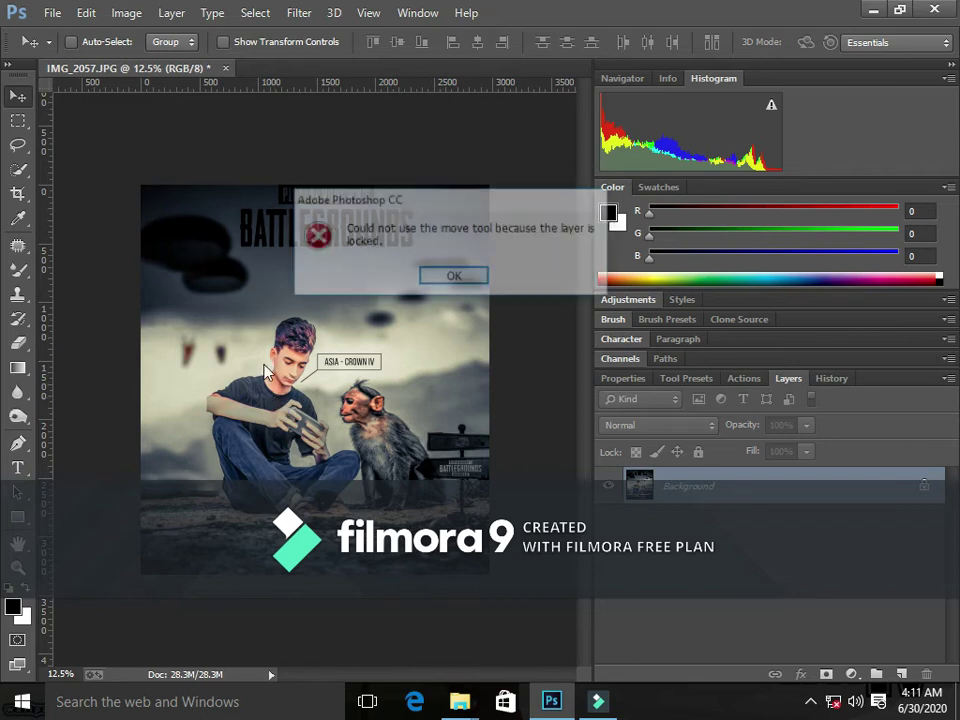
click(452, 280)
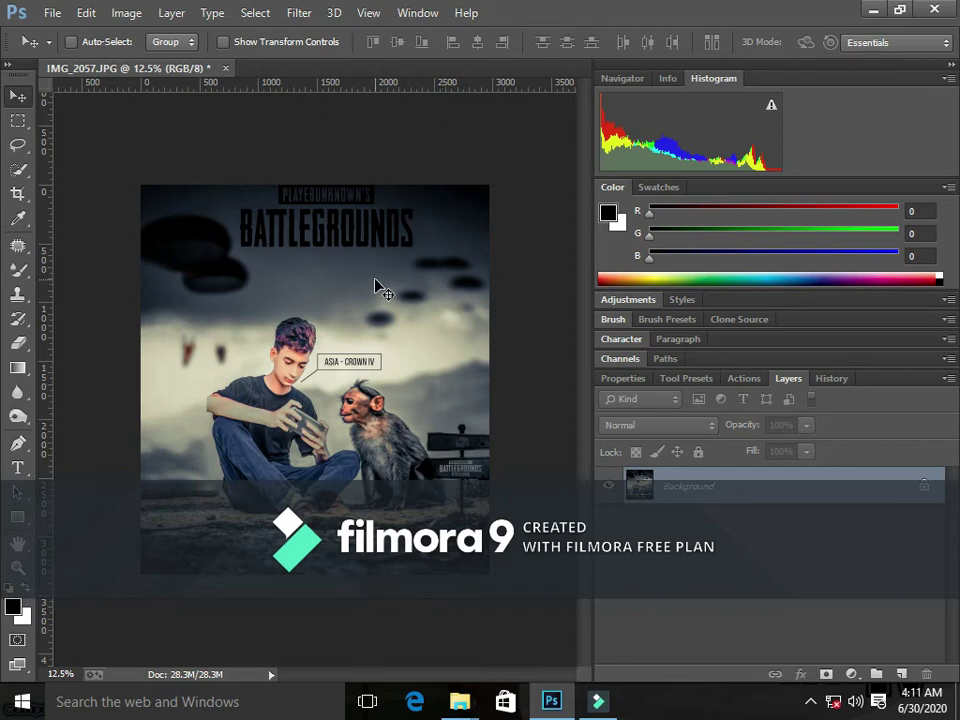
click(52, 13)
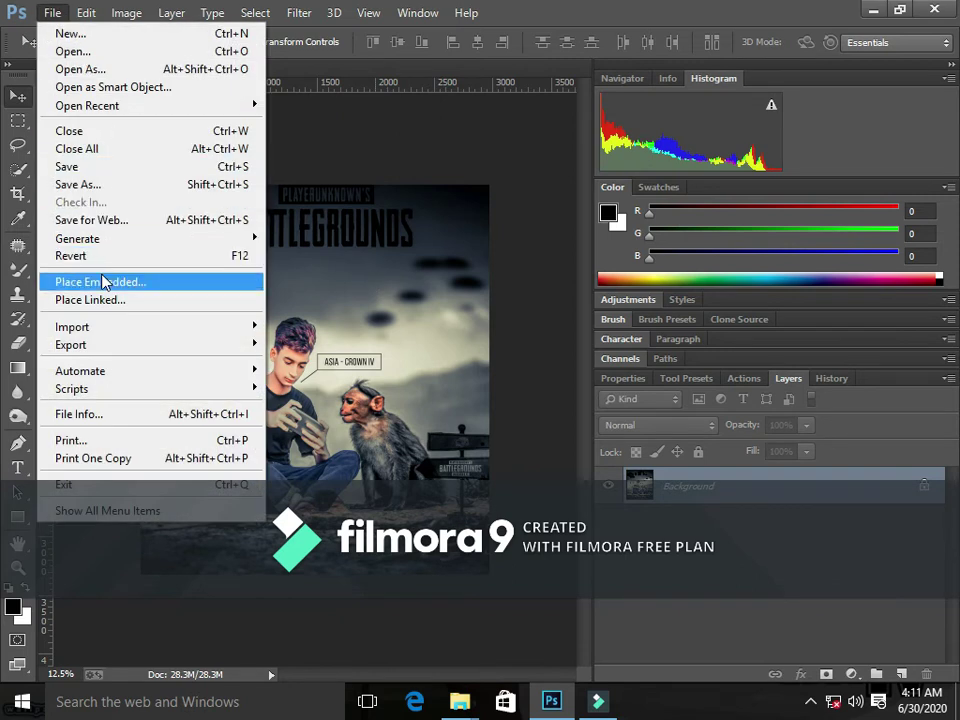
click(236, 284)
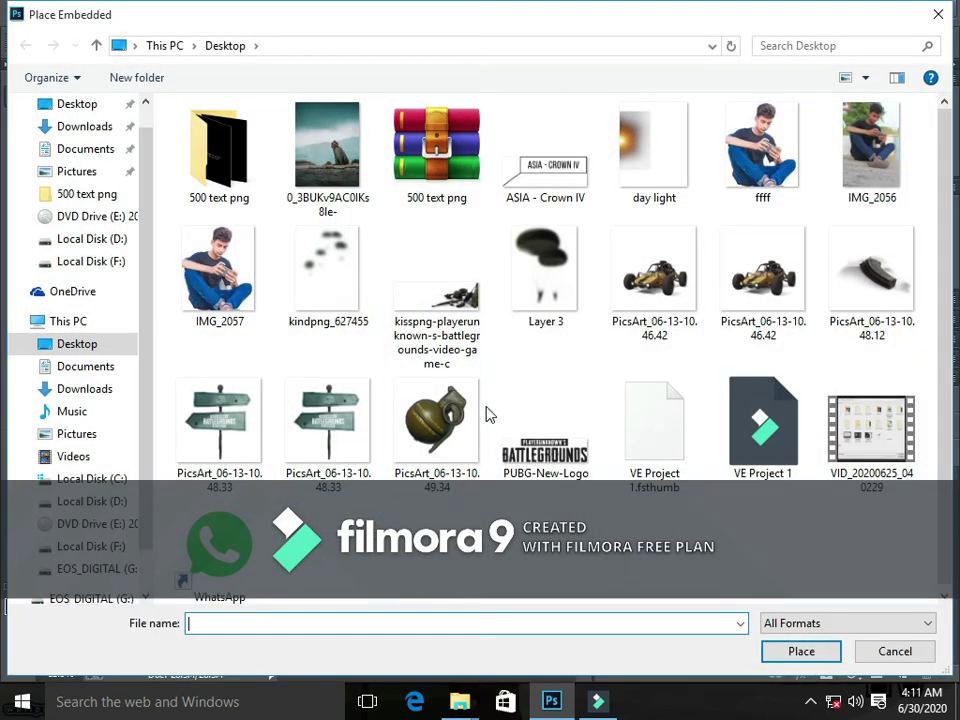
double_click(656, 285)
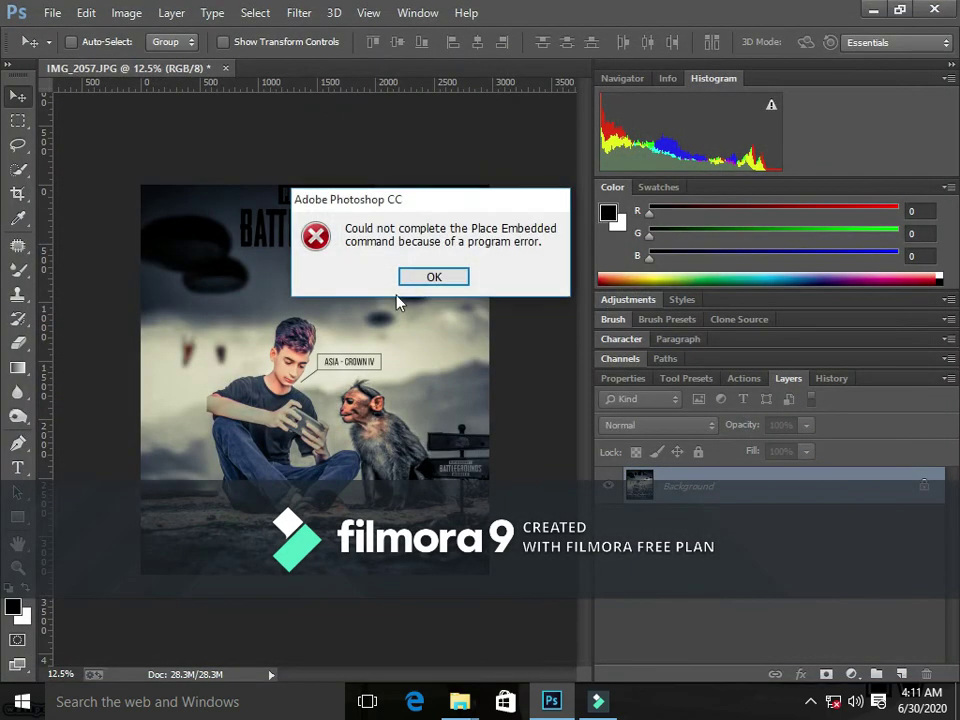
key(Return)
Try Place Linked, cancel it, and bring up the Place Embedded file browser instead.
click(52, 13)
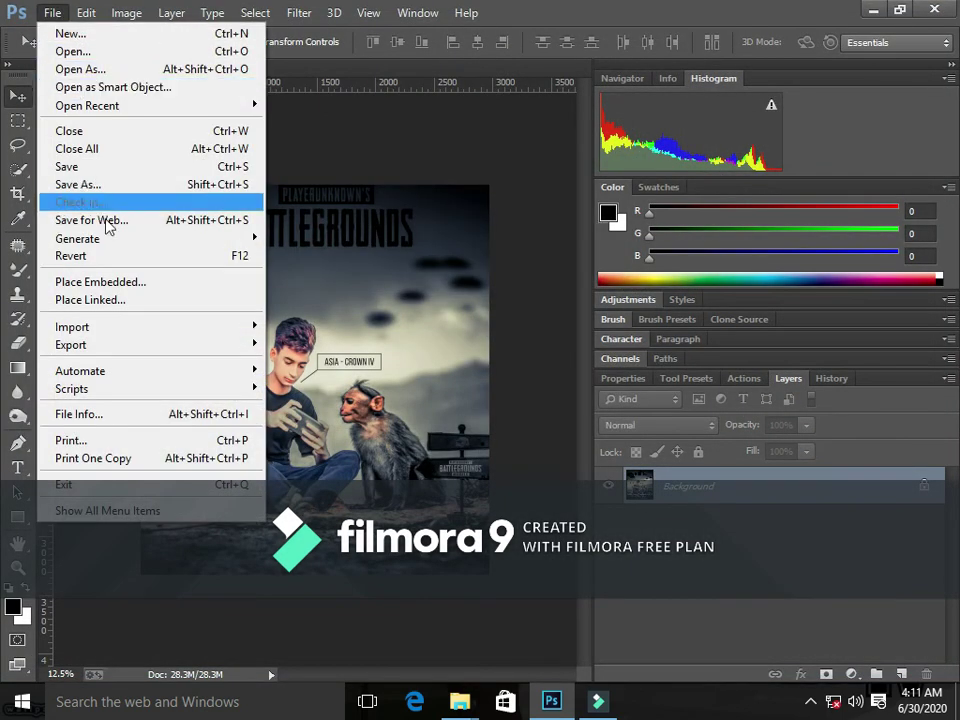
click(151, 300)
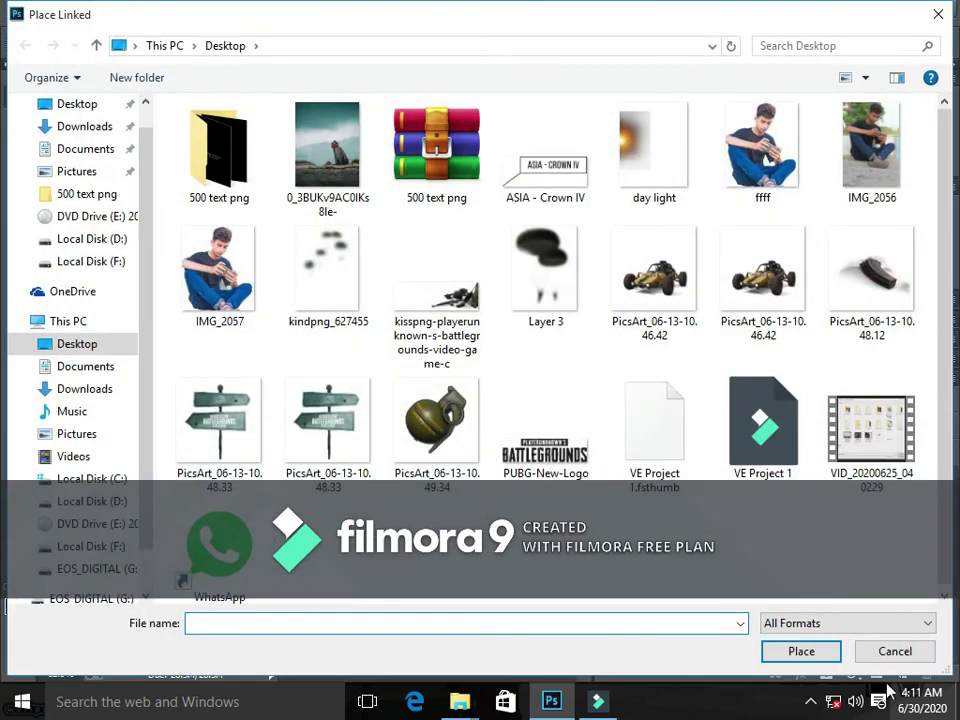
click(893, 651)
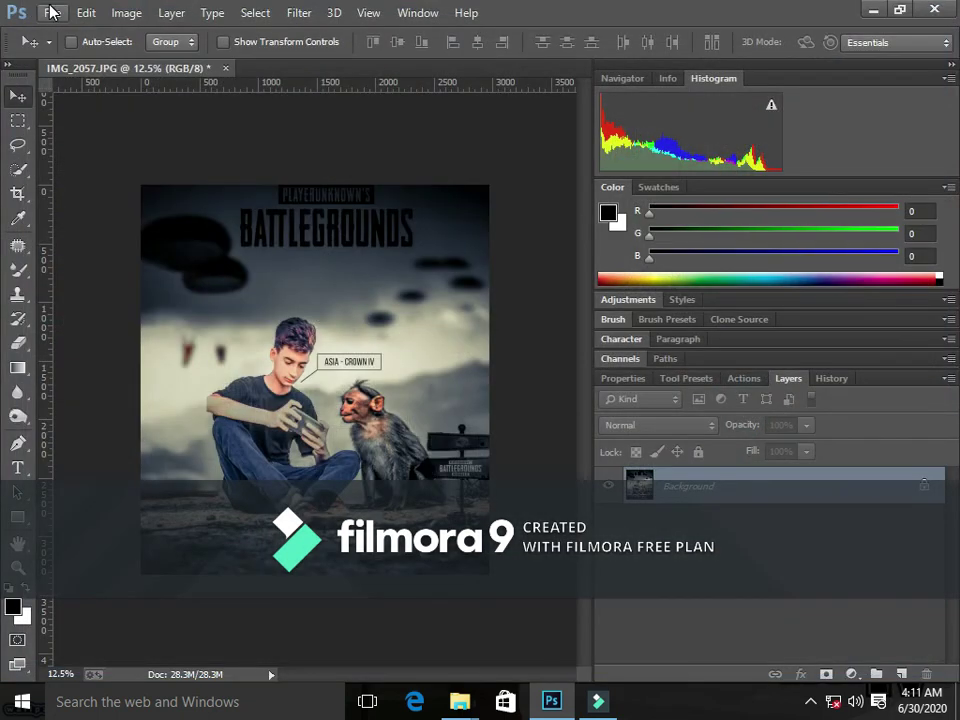
click(52, 13)
click(130, 283)
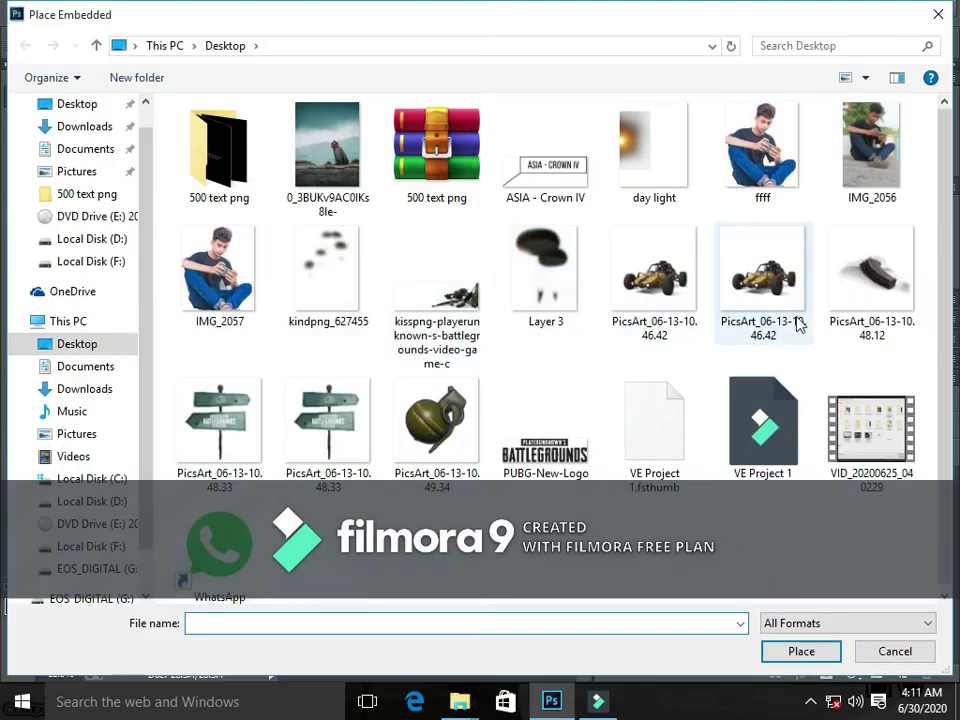
Place the PicsArt_06-13-10.46.42 buggy image in Multiply, shrunk to about 75% at lower left.
double_click(763, 268)
drag(370, 376, 236, 506)
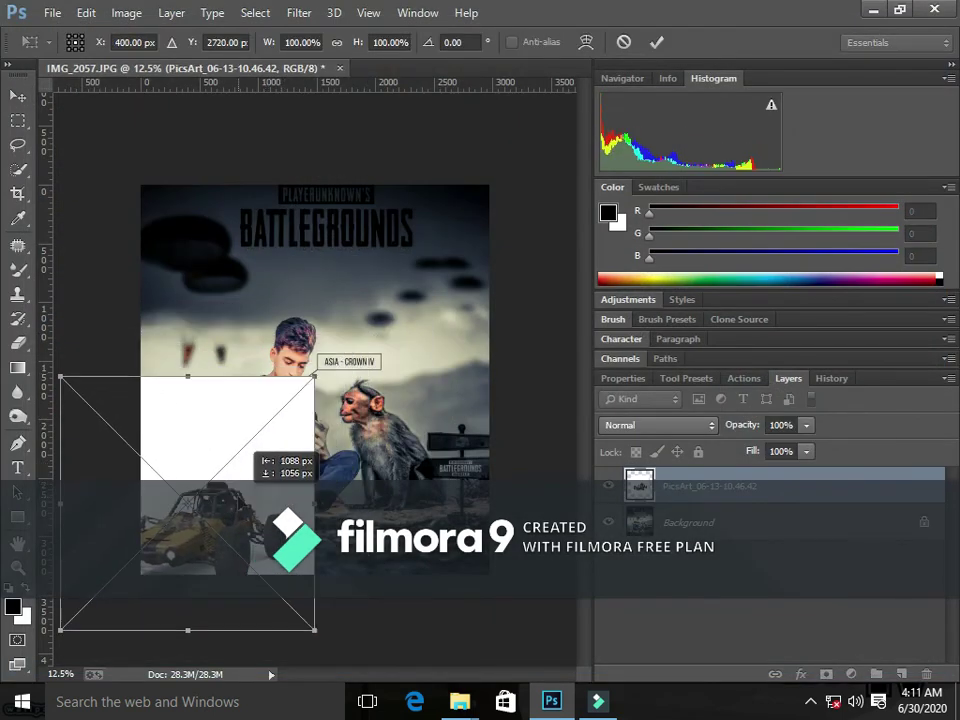
click(640, 425)
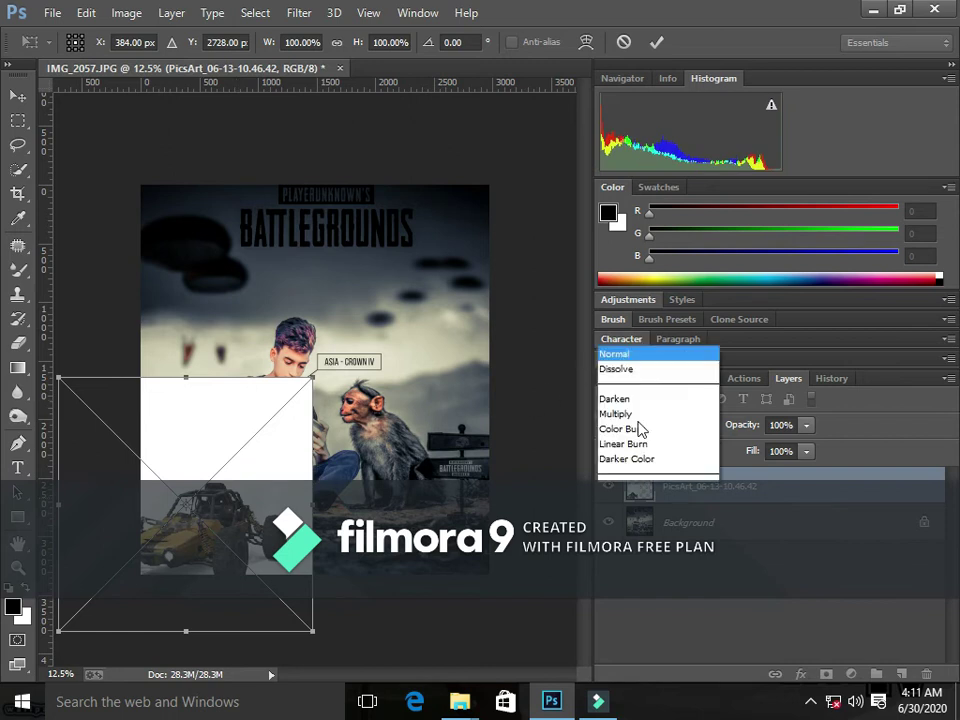
click(647, 75)
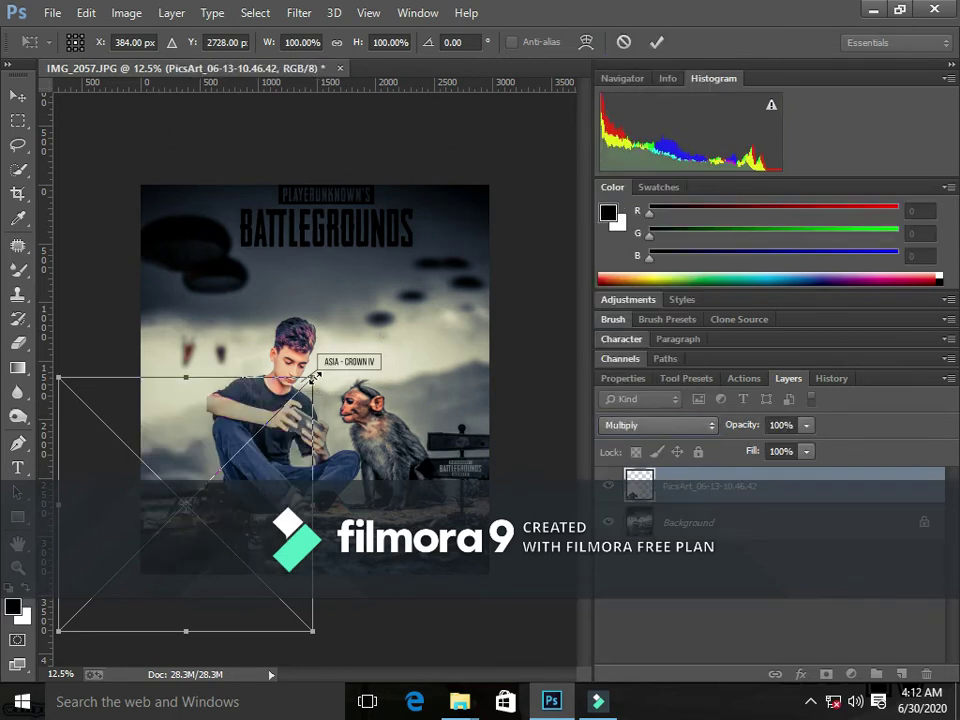
drag(315, 376, 300, 372)
mouse_move(182, 488)
mouse_down()
mouse_move(198, 468)
mouse_move(196, 481)
mouse_up()
drag(315, 388, 265, 430)
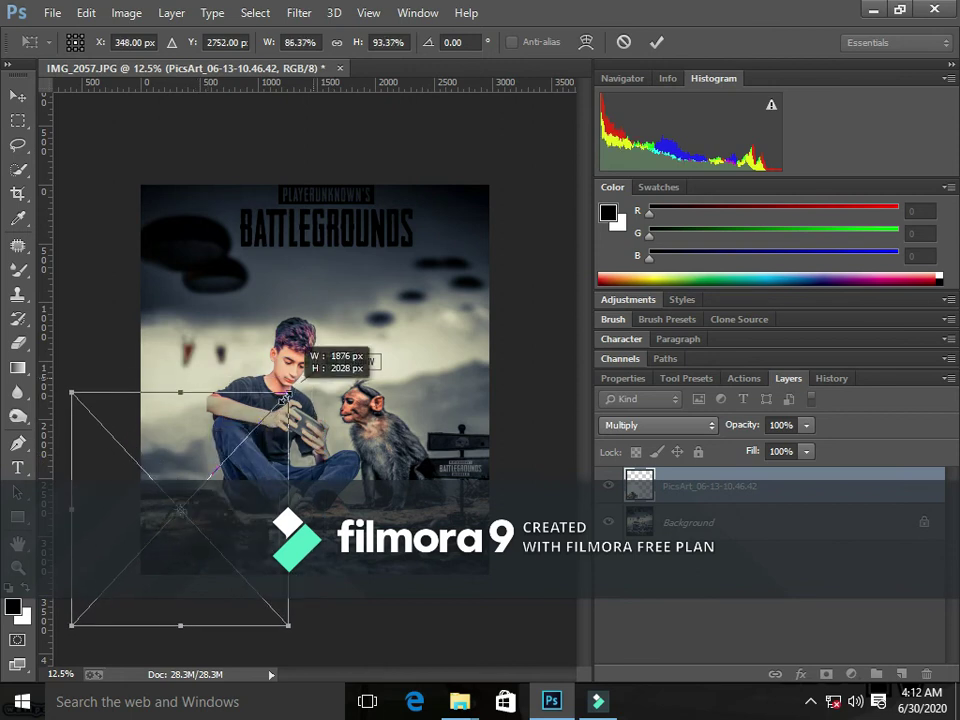
mouse_move(198, 549)
mouse_down()
mouse_move(233, 518)
mouse_move(218, 528)
mouse_up()
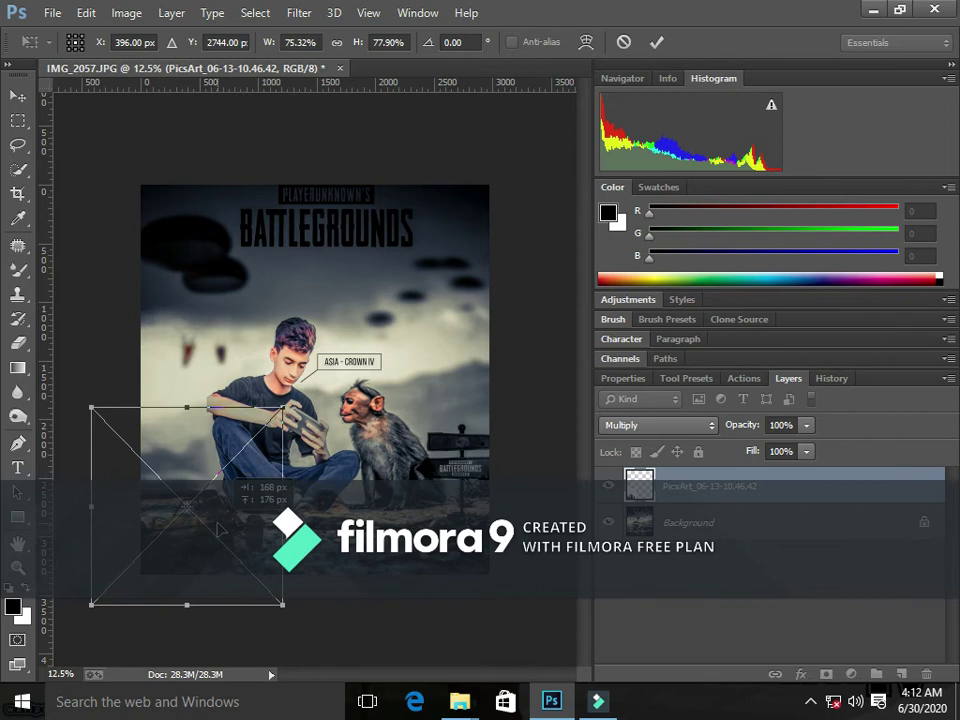
Try Linear Light, Exclusion and Hard Mix blend modes on the buggy layer.
click(662, 425)
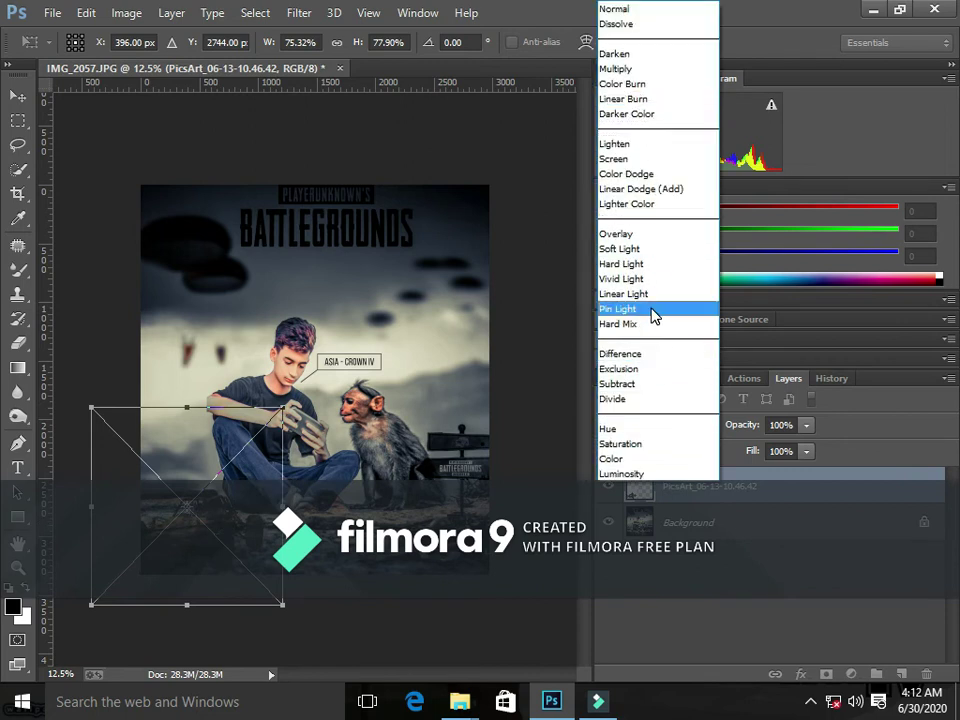
click(645, 294)
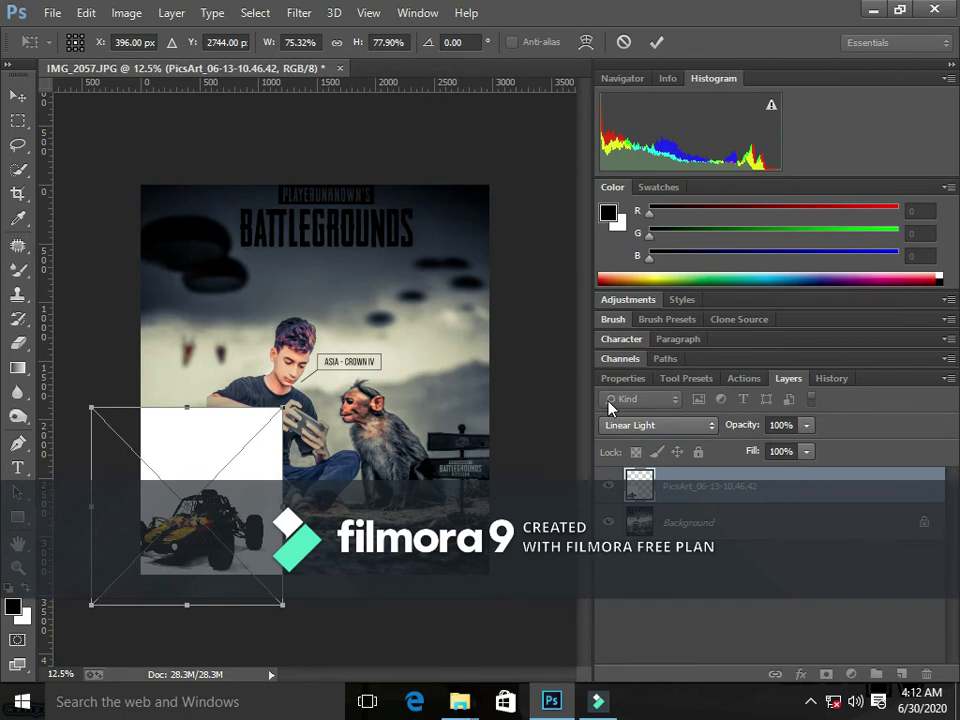
click(645, 425)
click(652, 370)
click(645, 424)
click(653, 369)
click(636, 430)
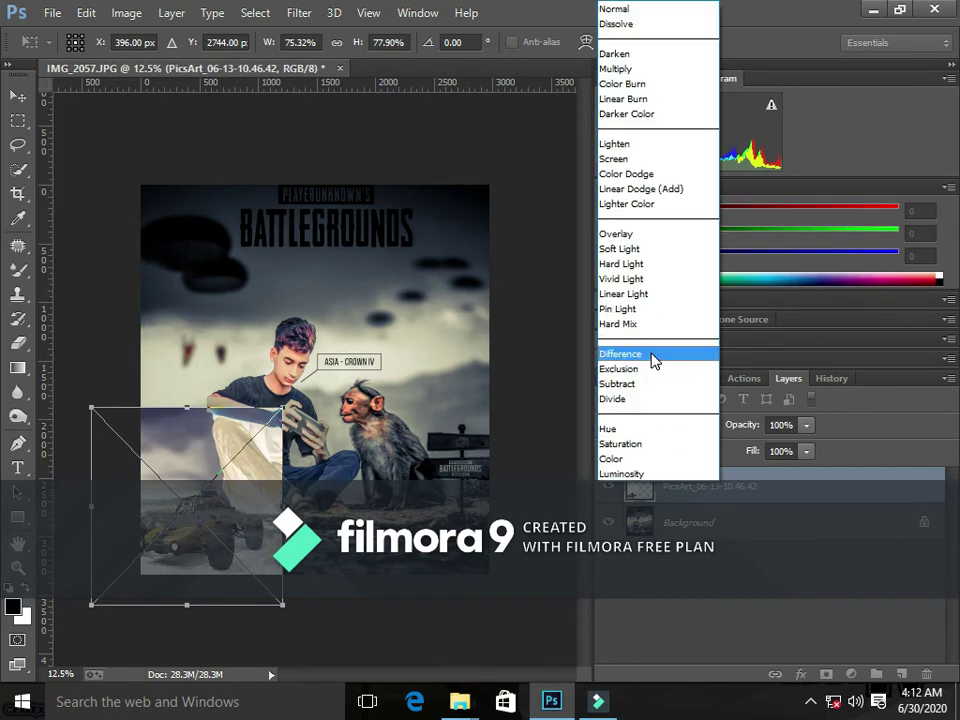
click(652, 345)
click(625, 430)
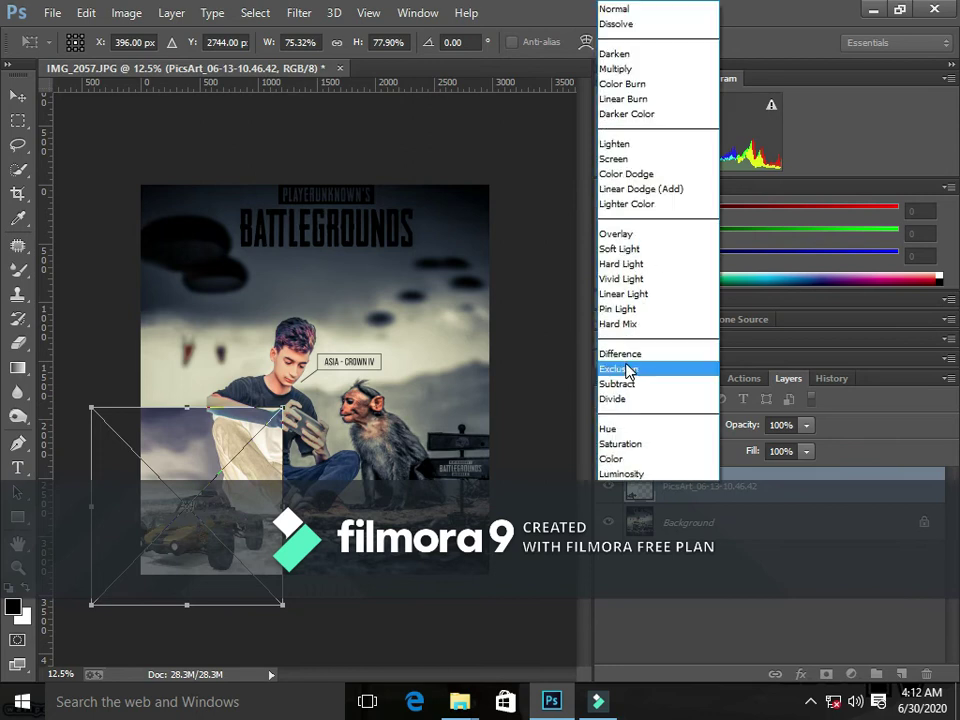
click(635, 324)
Try Vivid Light, Hard Light and Lighter Color, then set the buggy layer to Linear Dodge (Add).
click(645, 425)
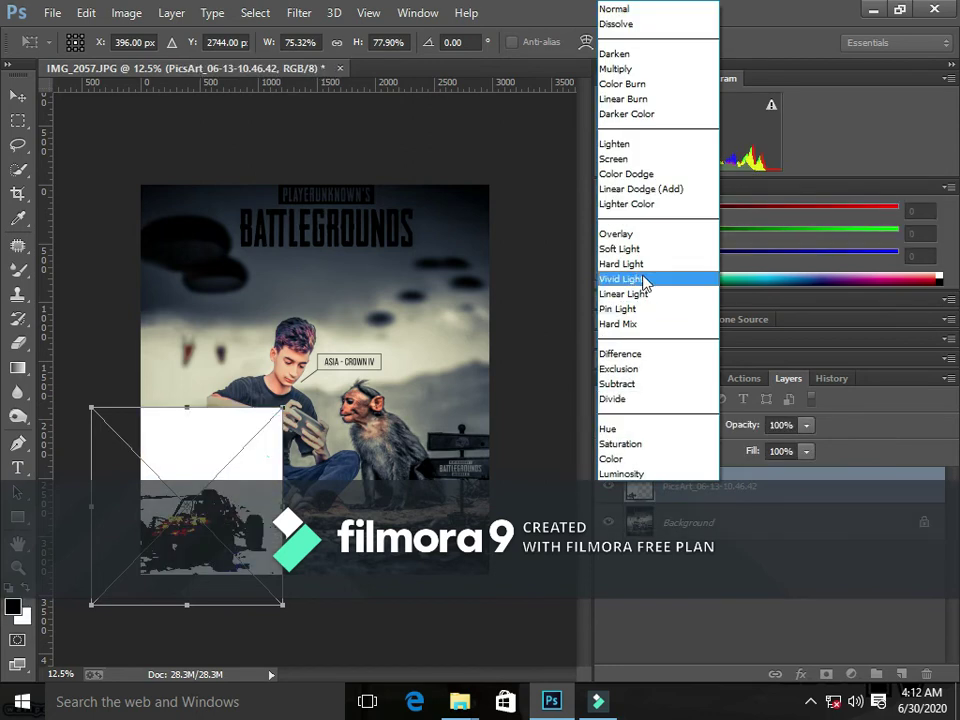
click(640, 279)
click(665, 420)
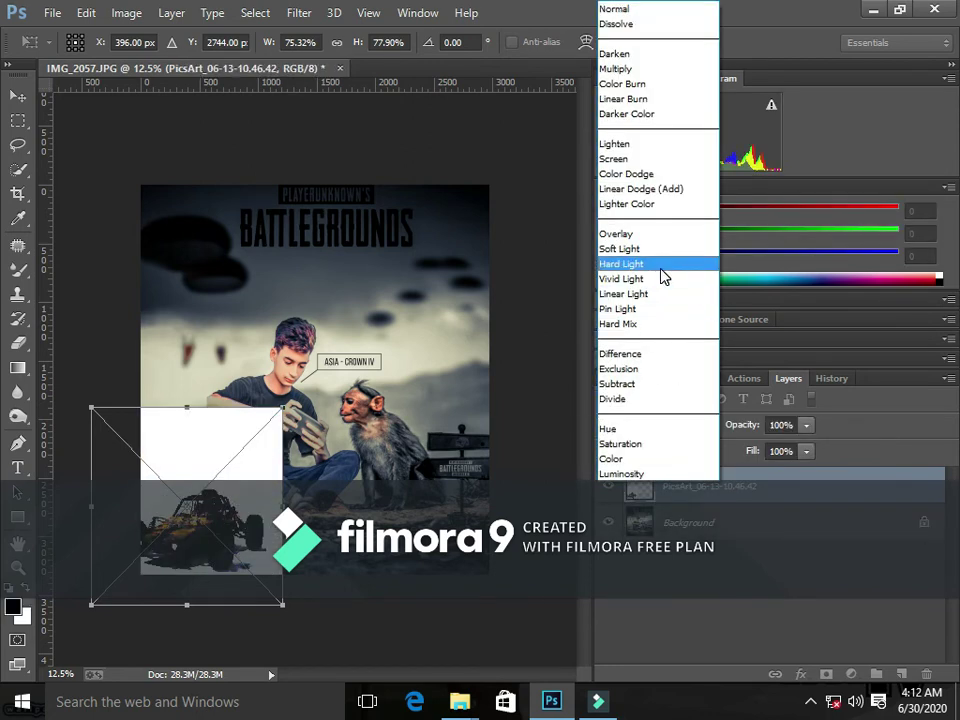
click(663, 264)
click(652, 421)
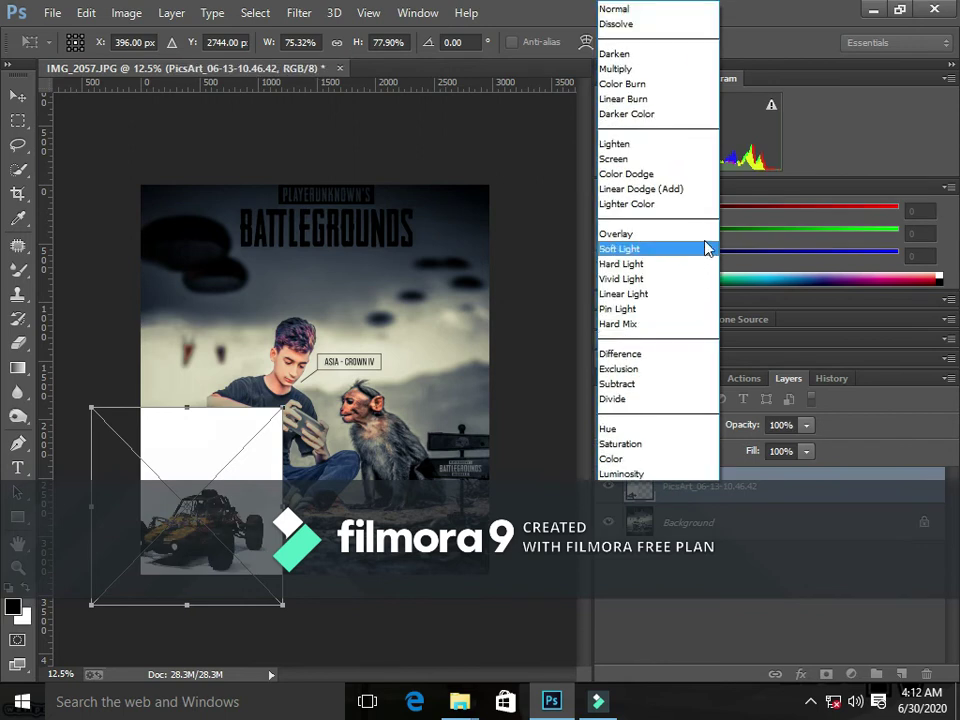
click(700, 207)
click(657, 425)
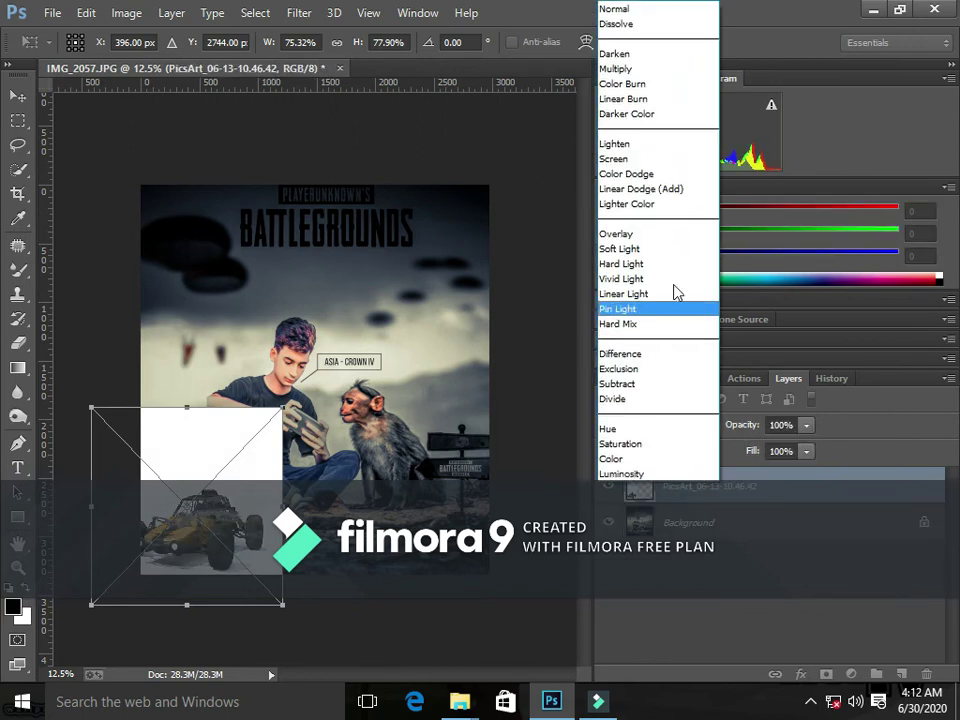
click(696, 193)
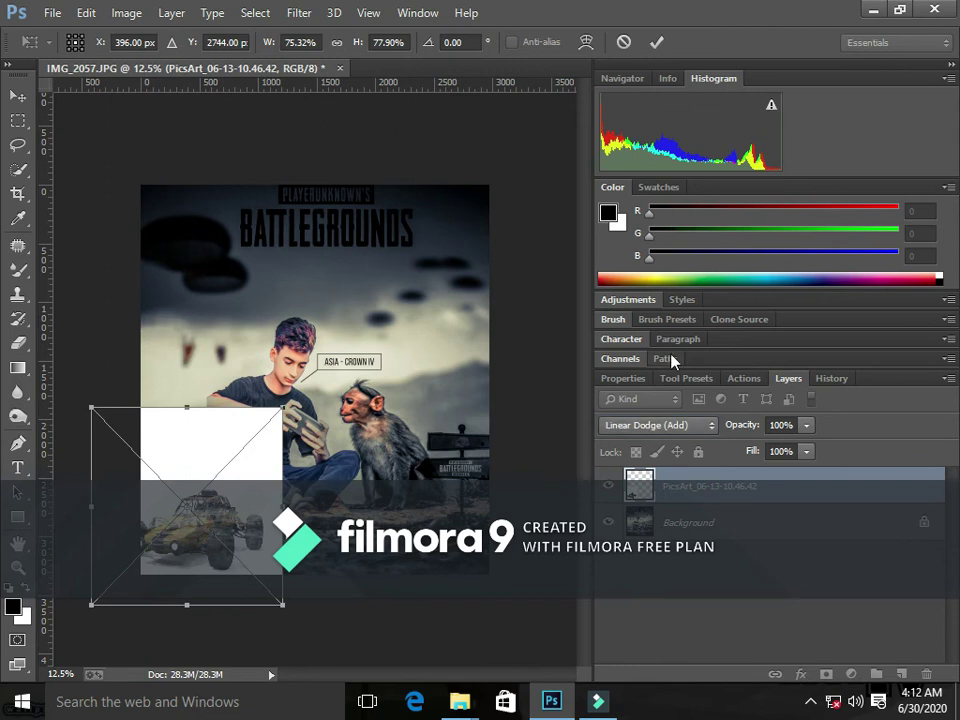
Switch the buggy layer to Lighten, then Color Burn, and commit its placement.
click(665, 428)
click(649, 425)
click(650, 143)
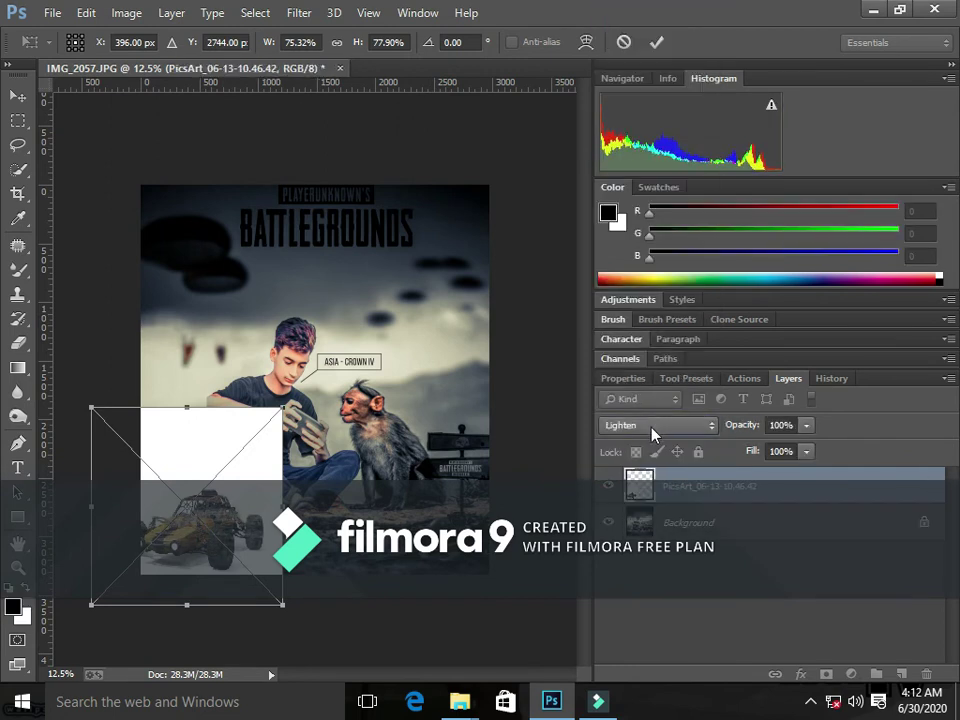
click(652, 428)
click(634, 86)
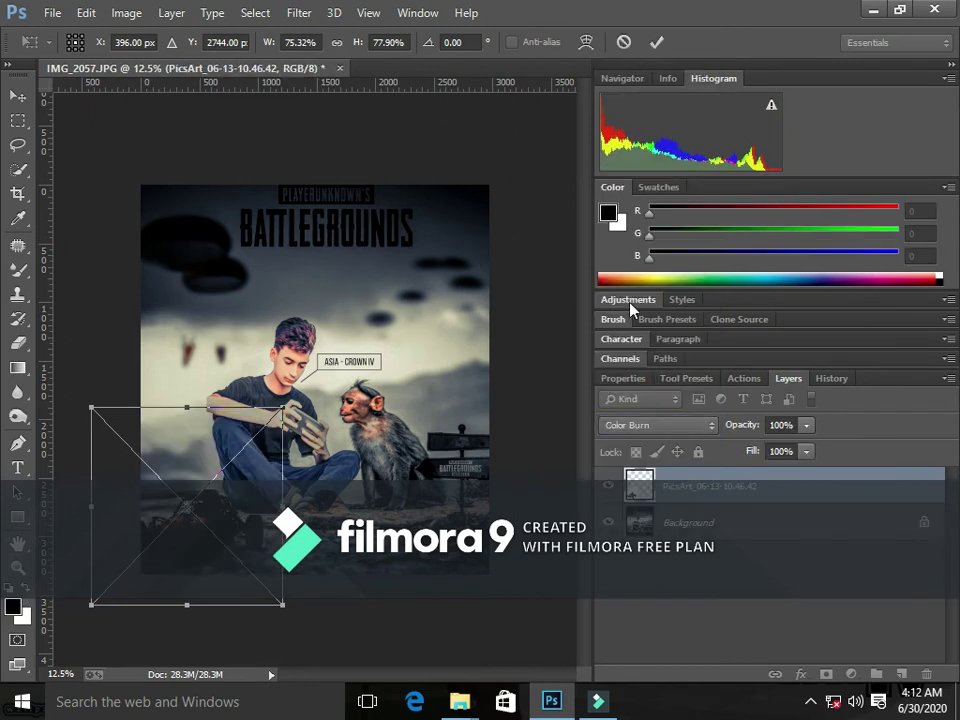
click(657, 41)
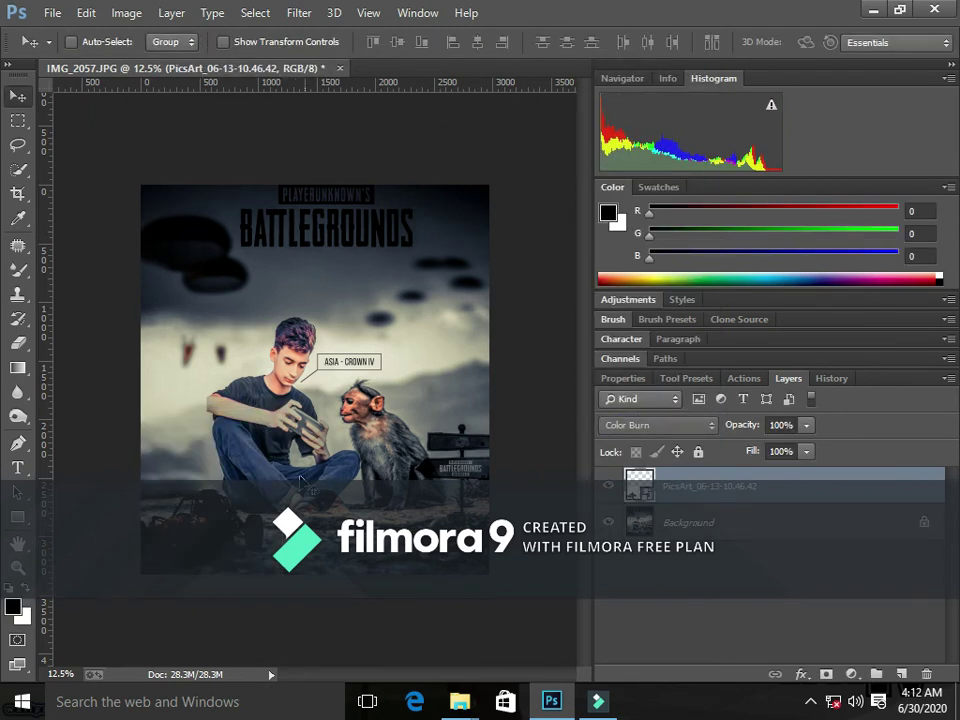
Set the buggy layer to Color Burn, then Multiply, and move it up toward the boy.
drag(237, 550, 243, 540)
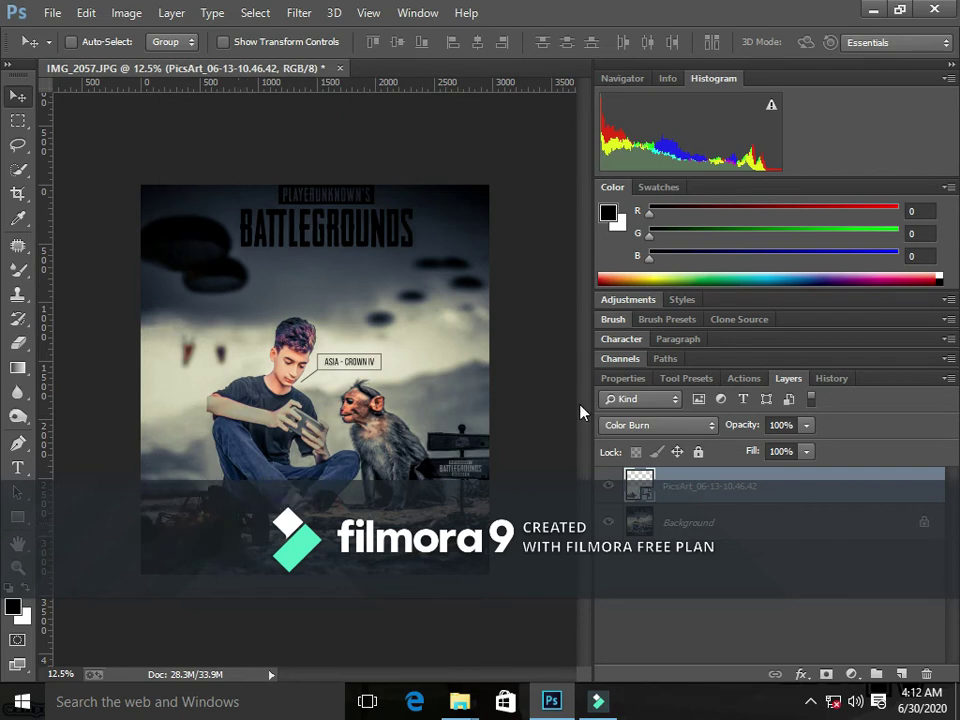
click(636, 425)
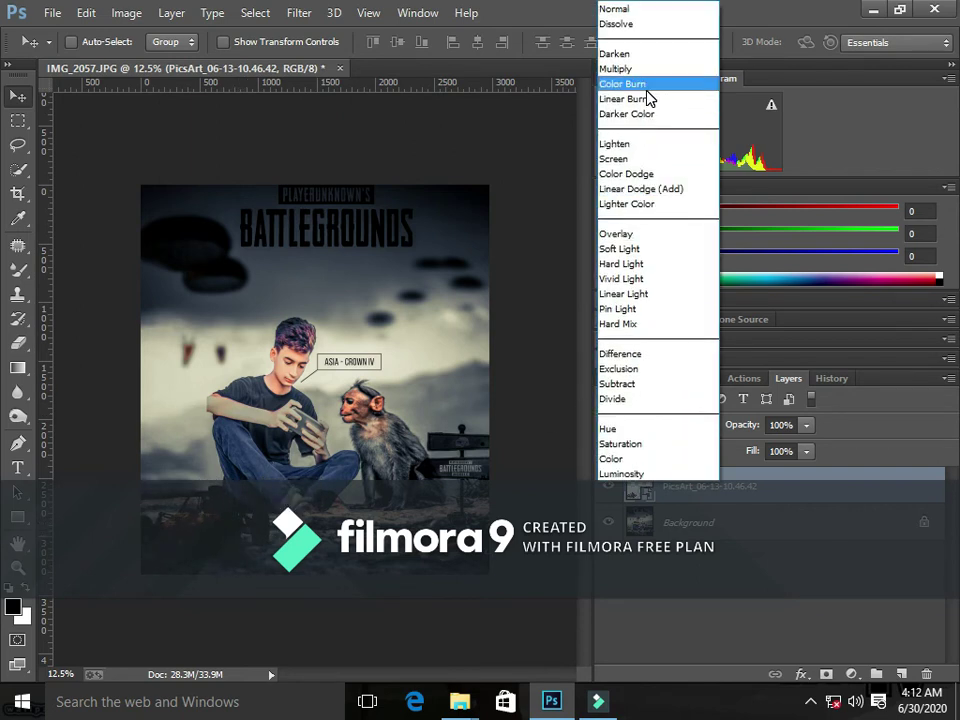
click(645, 86)
click(643, 430)
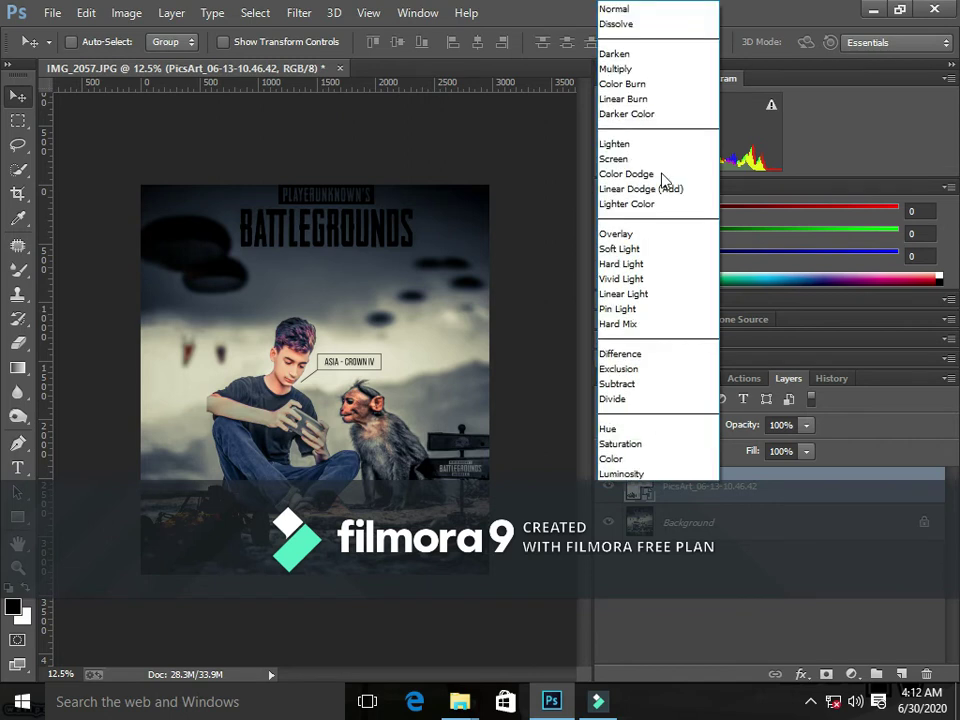
click(684, 79)
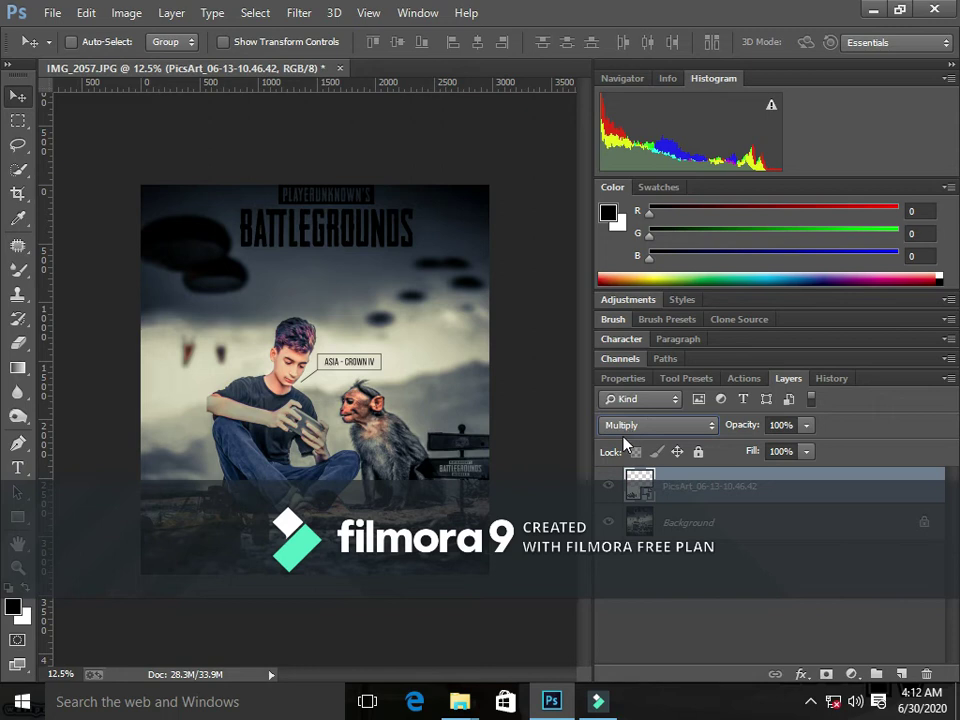
mouse_move(203, 548)
mouse_down()
mouse_move(222, 398)
mouse_move(210, 545)
mouse_move(197, 545)
mouse_move(228, 520)
mouse_up()
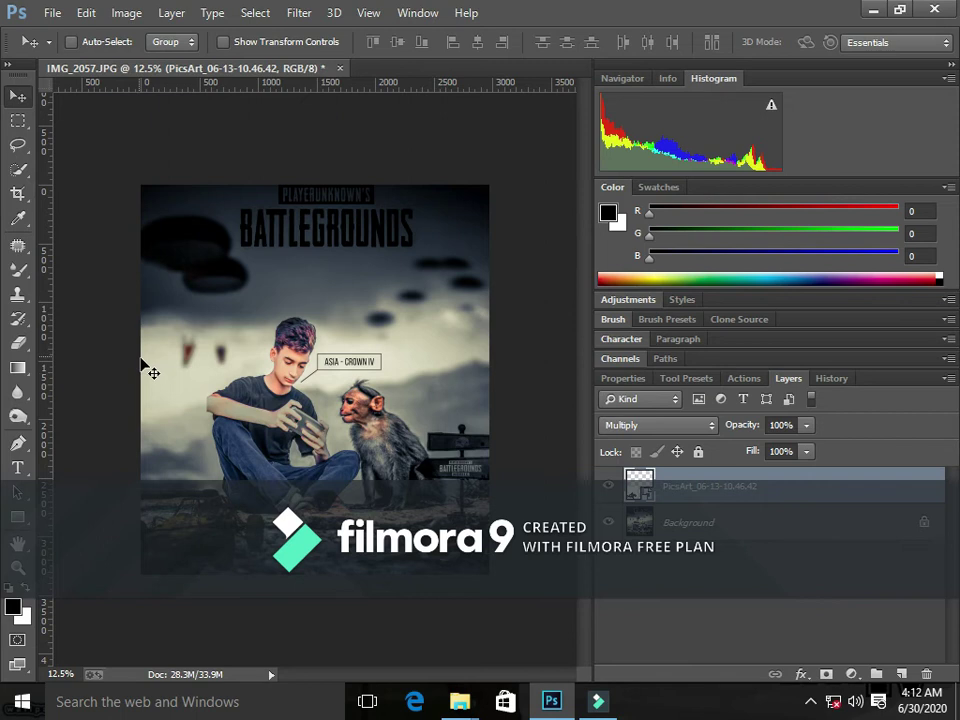
click(52, 12)
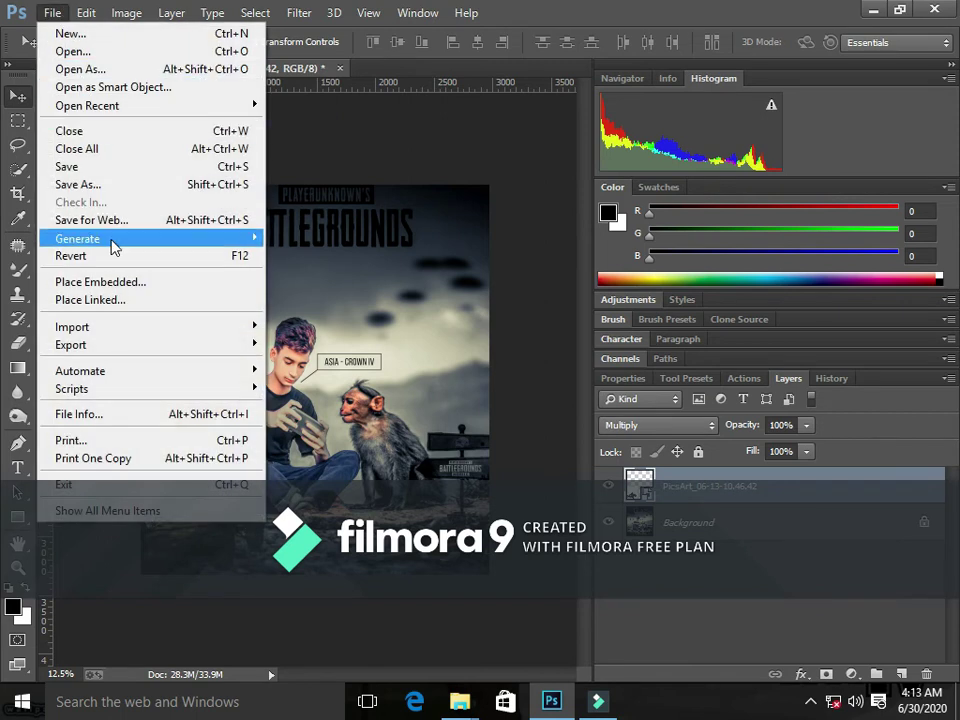
Place the 'day light' image into the poster and move it slightly lower.
click(181, 283)
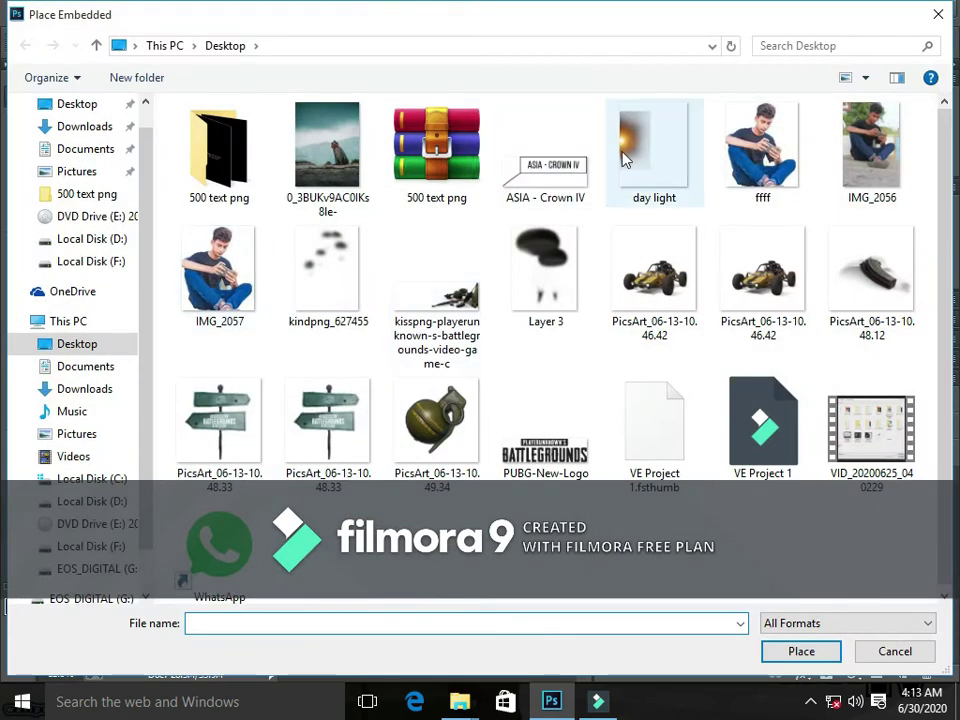
double_click(652, 140)
mouse_move(216, 375)
mouse_down()
mouse_move(214, 396)
mouse_move(185, 389)
mouse_up()
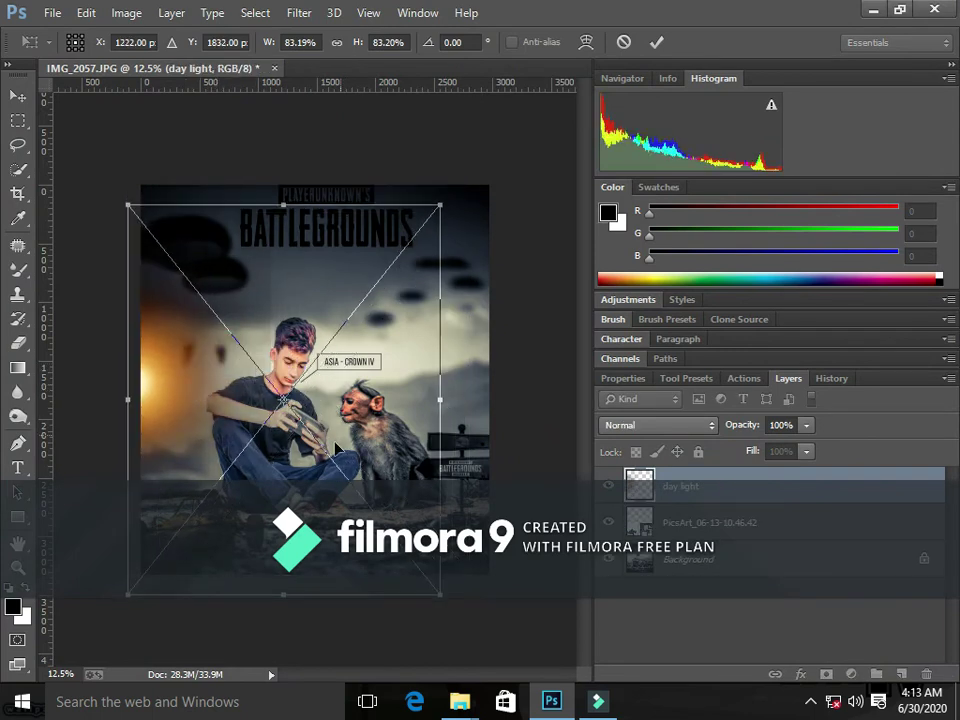
drag(330, 444, 336, 452)
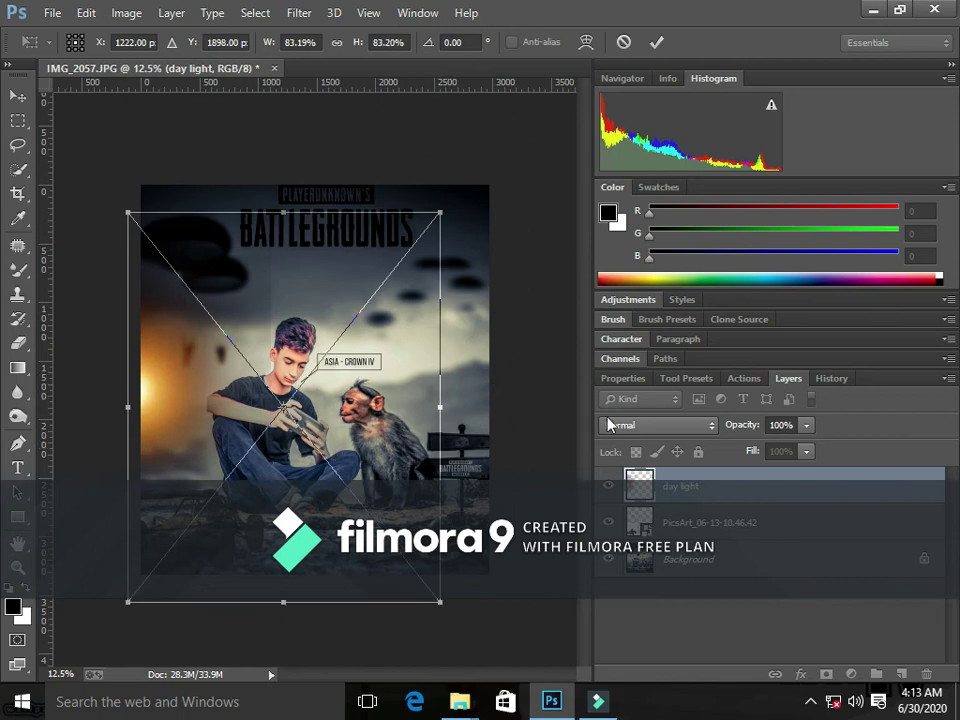
Blend the day light layer with Linear Dodge (Add), commit it, and shift it to brighten the left.
click(608, 424)
click(654, 99)
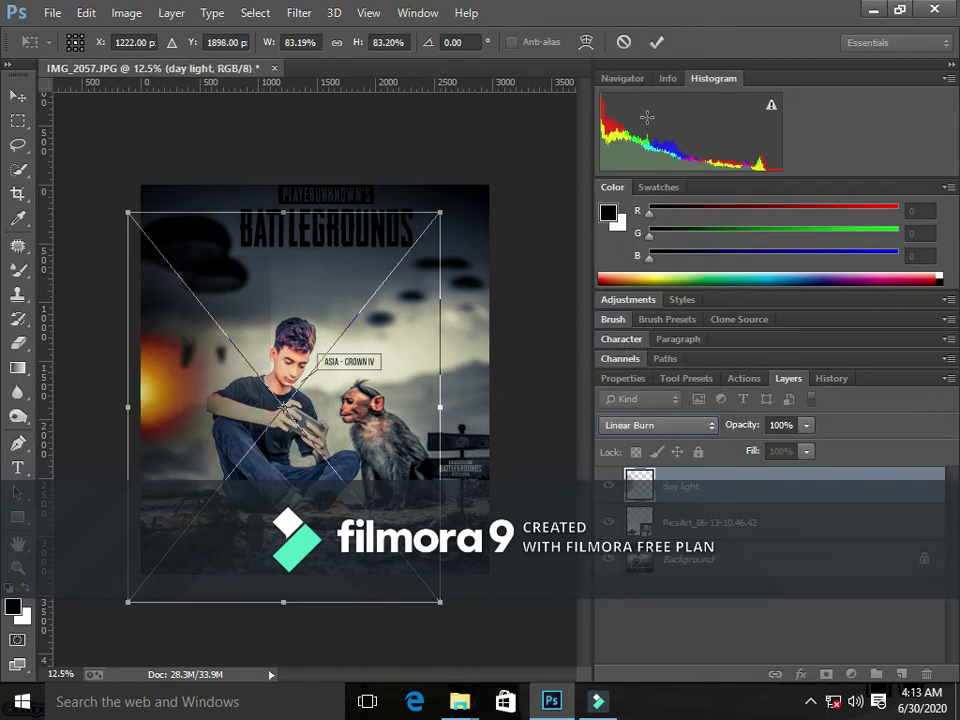
click(666, 432)
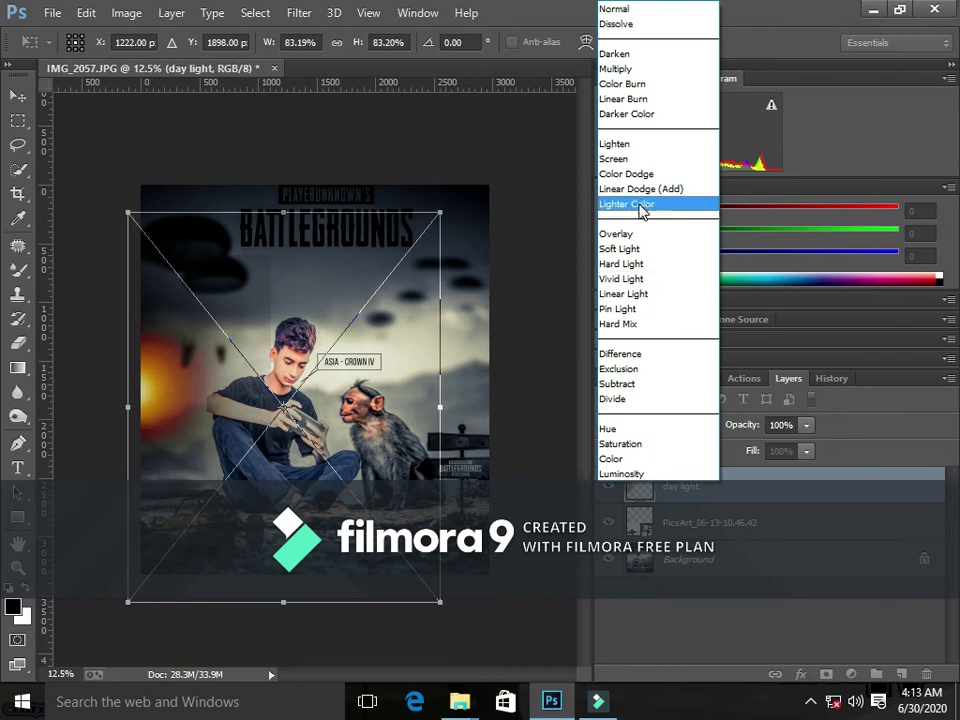
click(643, 208)
click(648, 428)
click(660, 190)
click(656, 42)
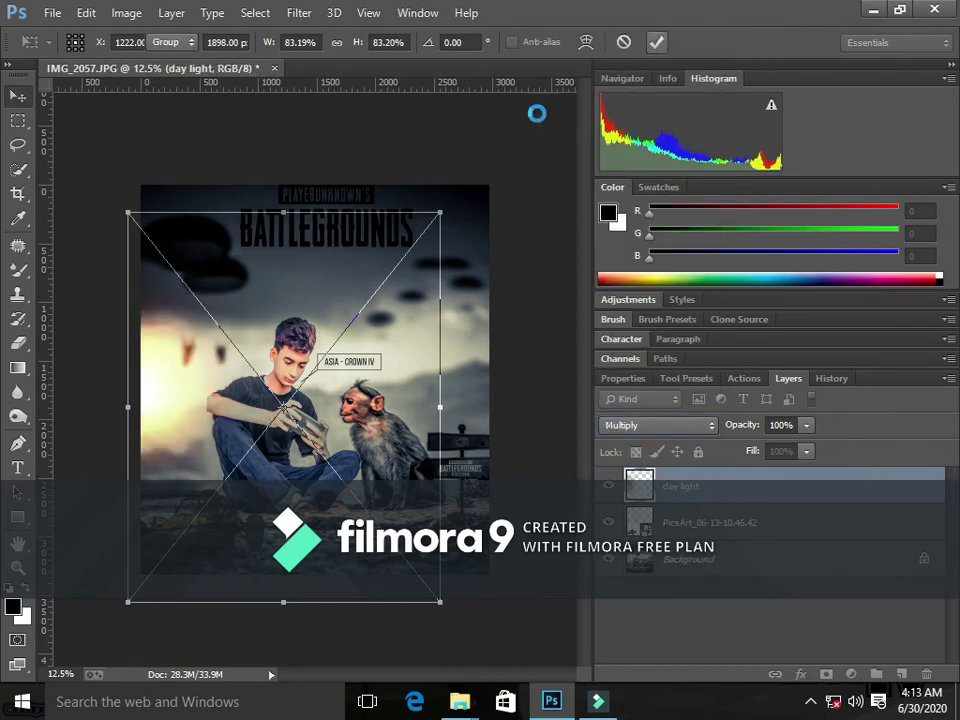
drag(178, 440, 180, 430)
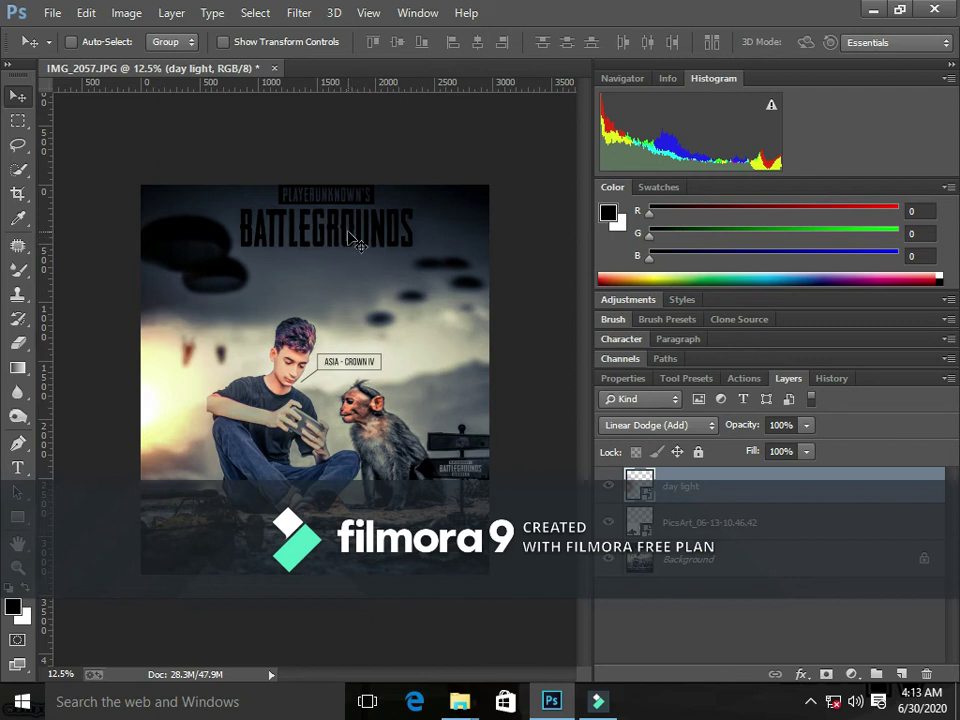
click(22, 272)
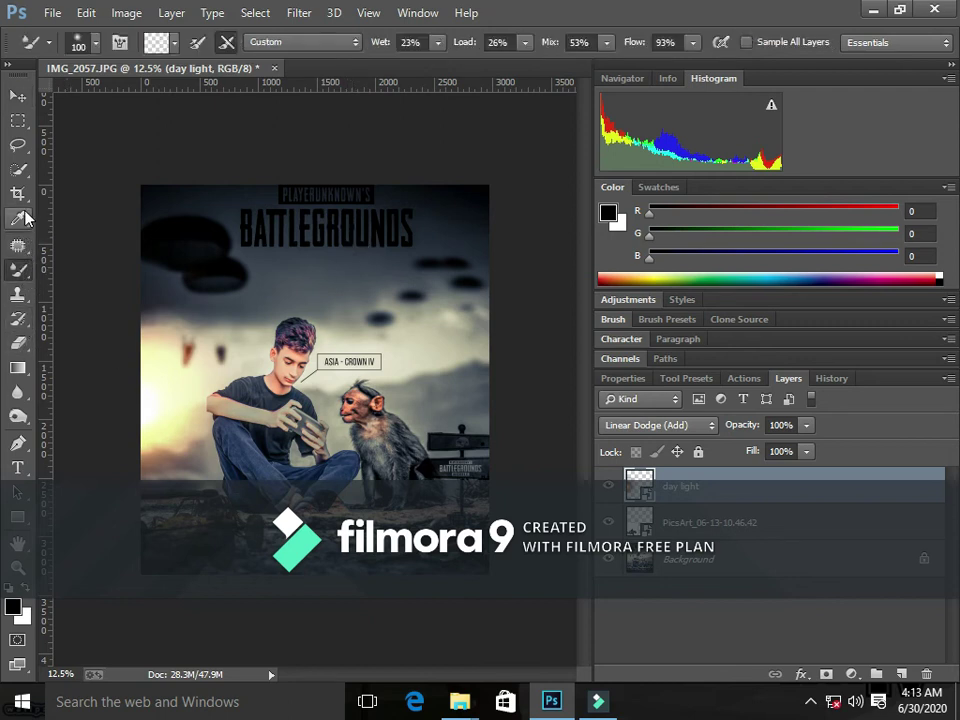
Save the poster as JPEG 'sssss' on Local Disk (D:) at Maximum quality 10.
click(51, 13)
click(128, 184)
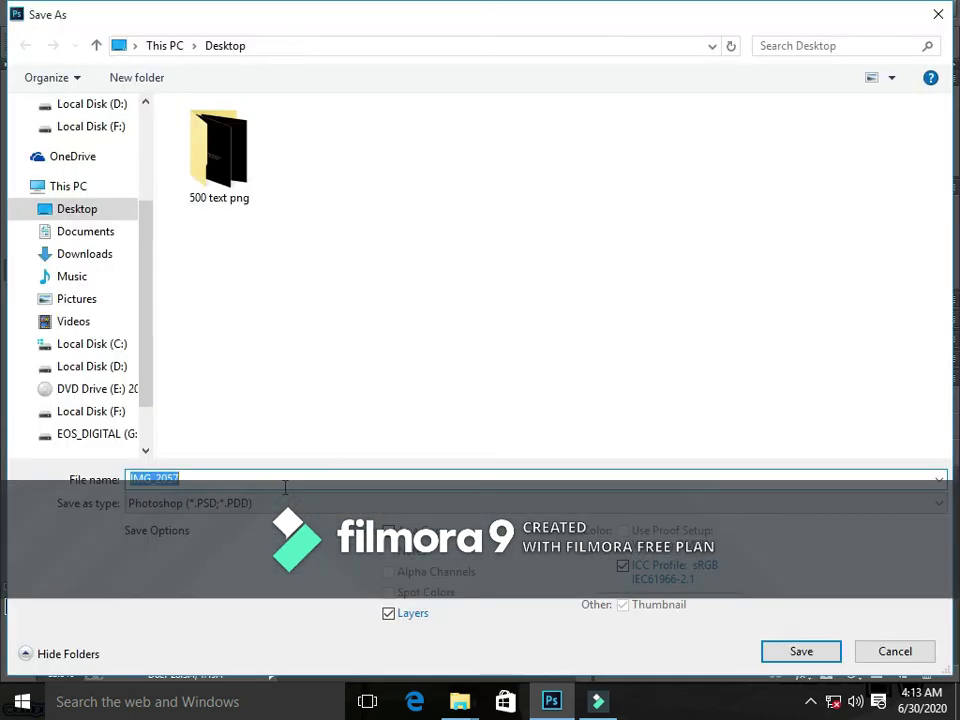
click(92, 366)
click(190, 503)
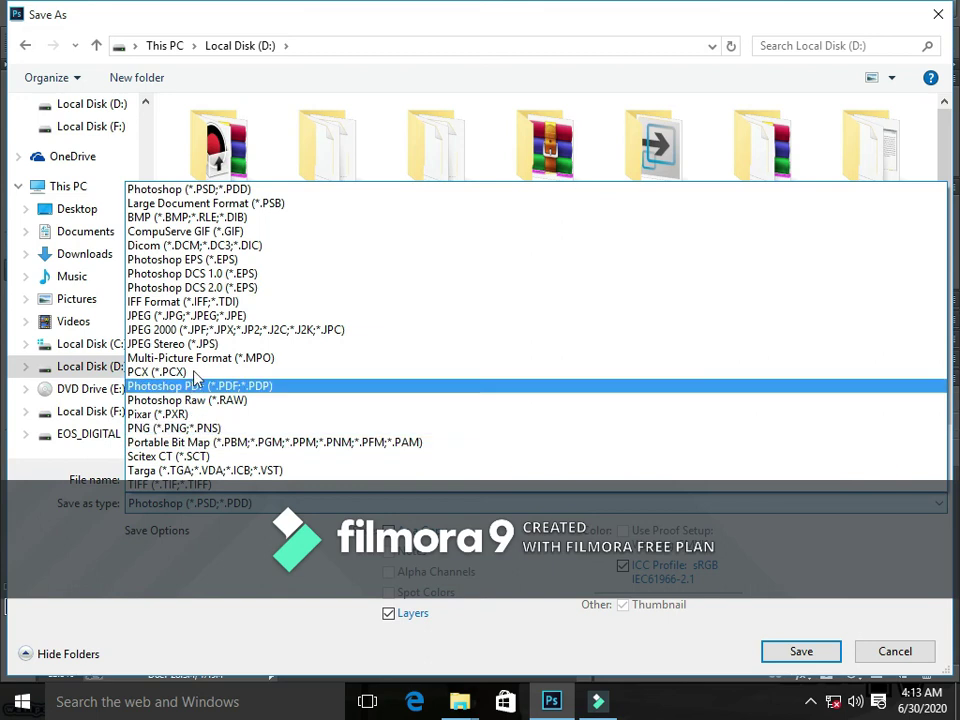
click(203, 317)
double_click(160, 480)
text(sssss)
click(826, 652)
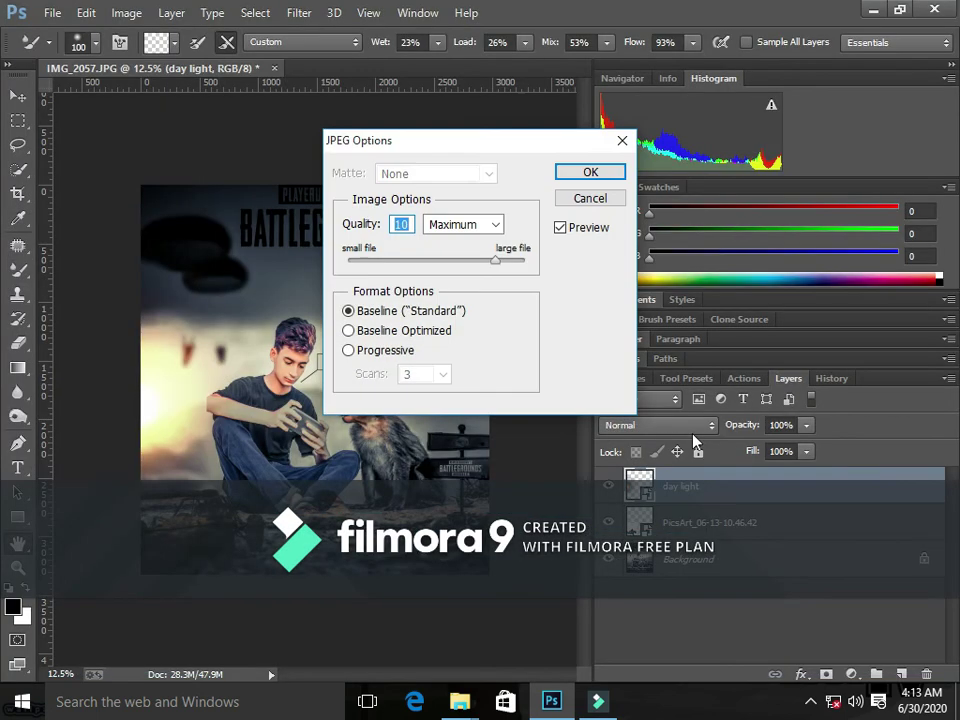
click(614, 172)
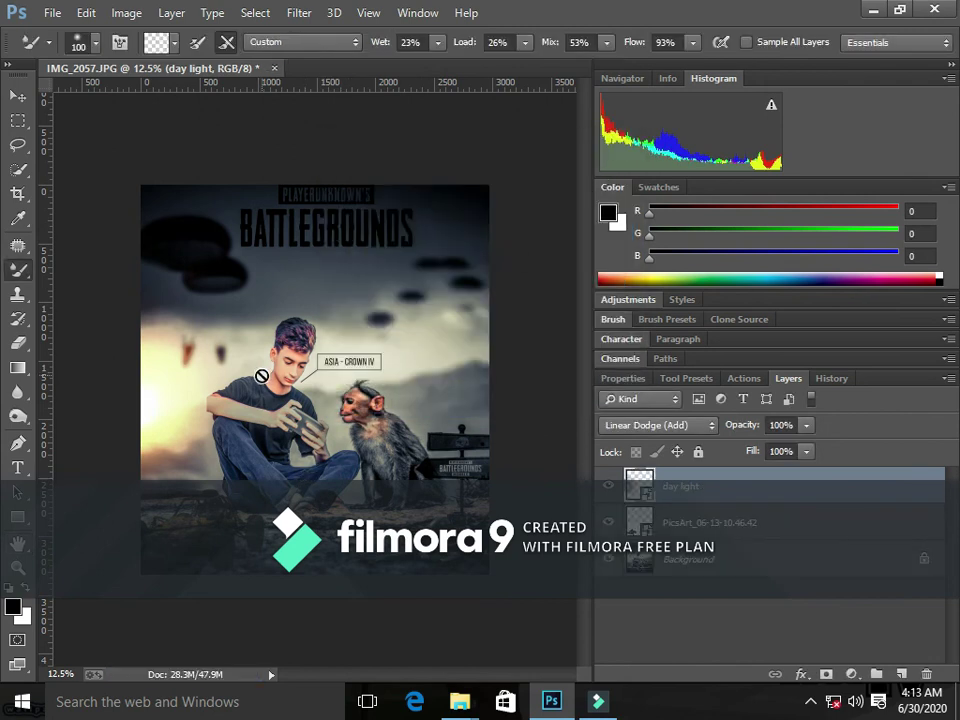
Zoom in, pick the Clone Stamp, and use the Layers panel context menu on the day light layer.
scroll(263, 375, up, 1)
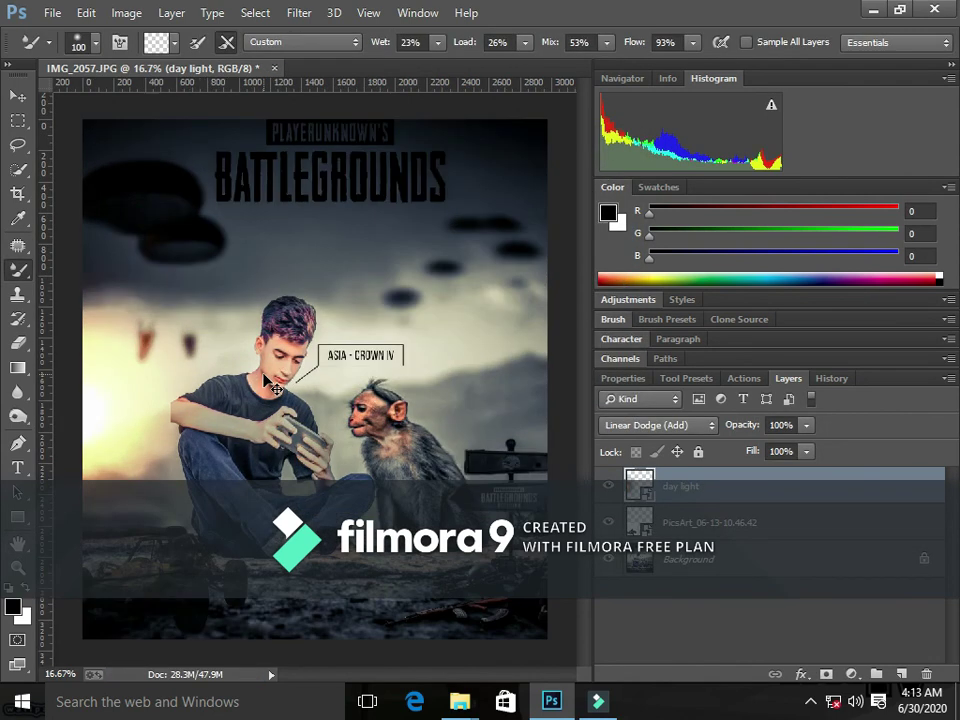
scroll(263, 375, up, 3)
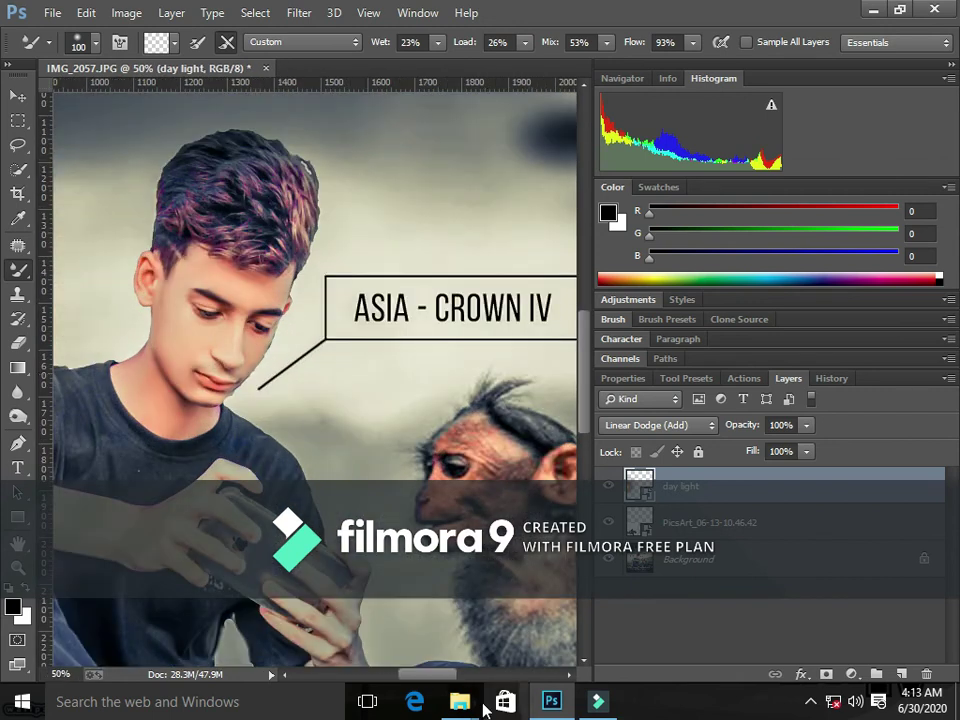
drag(452, 675, 402, 672)
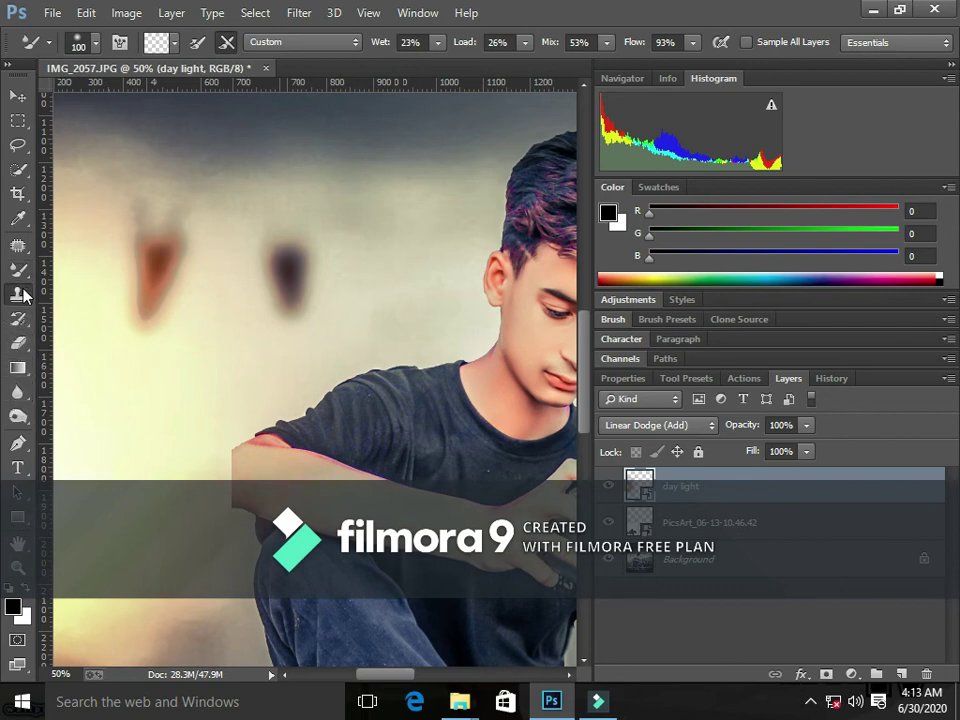
click(17, 293)
click(810, 701)
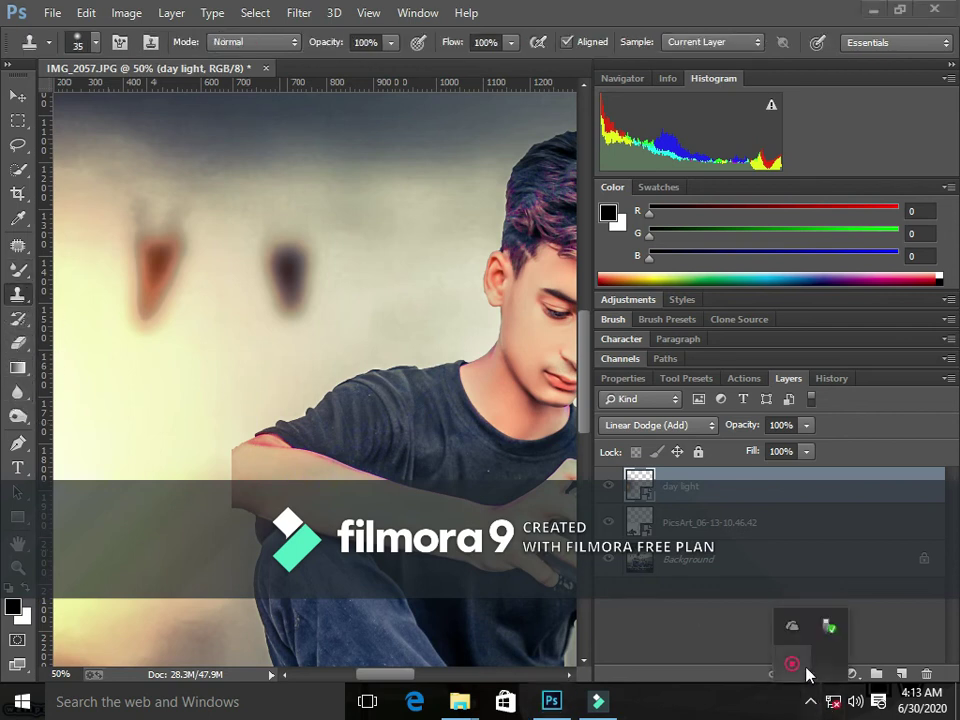
right_click(810, 670)
click(812, 679)
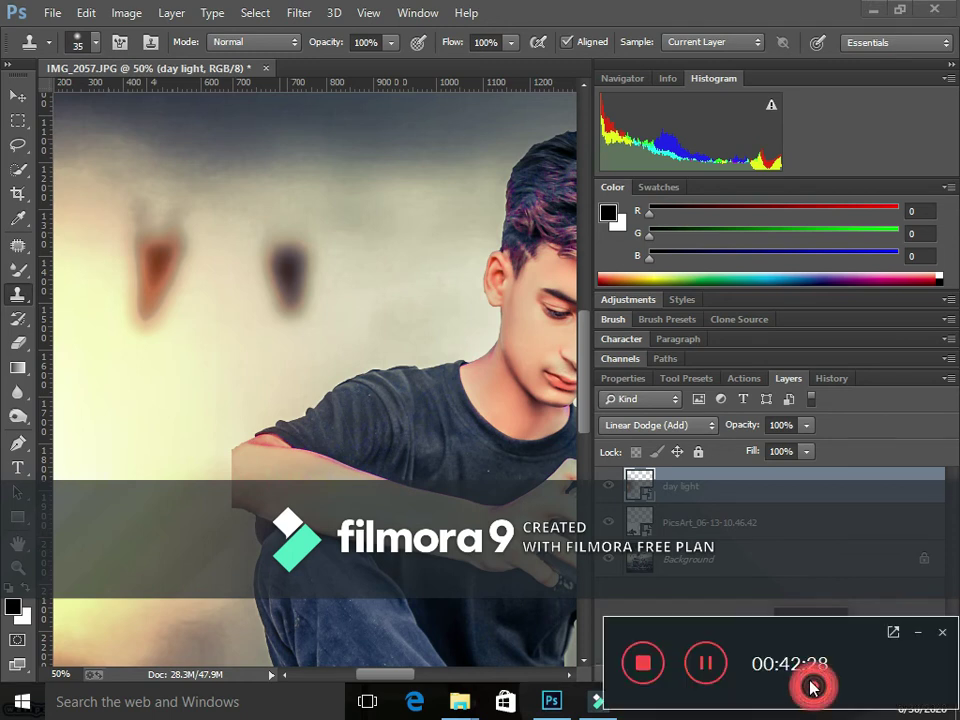
click(920, 631)
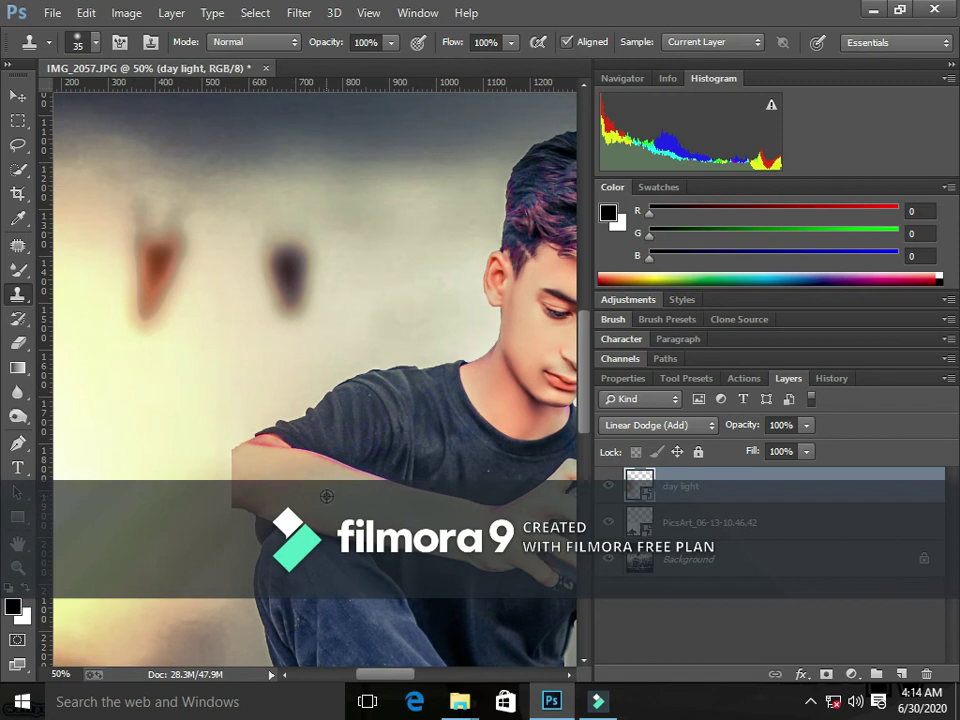
Cancel the rasterize prompt from a clone attempt and select the Background layer.
click(236, 462)
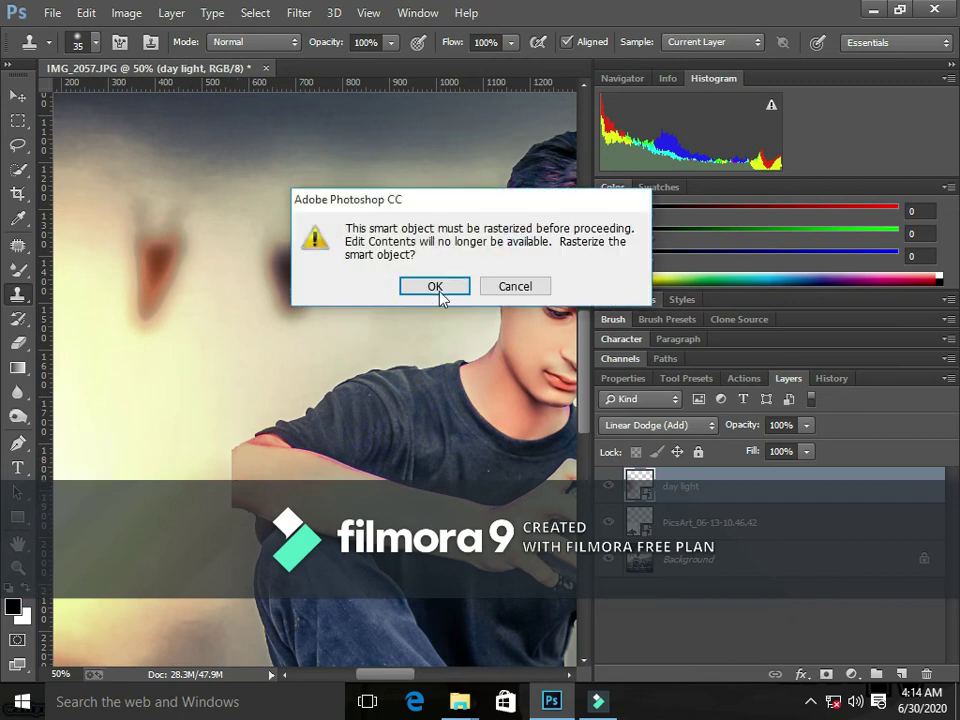
click(512, 285)
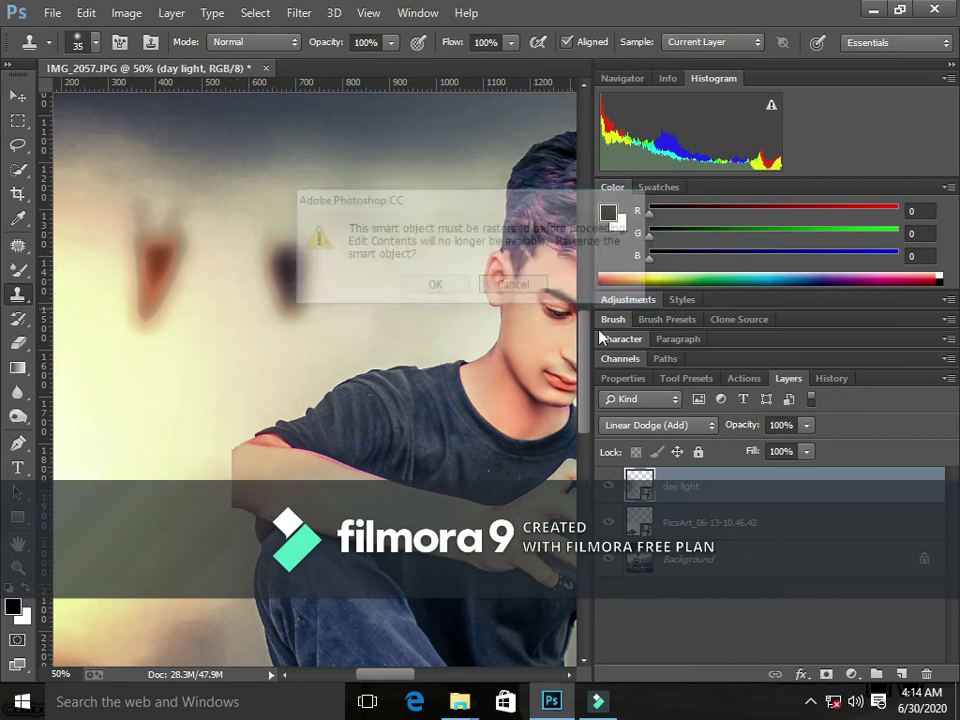
click(719, 558)
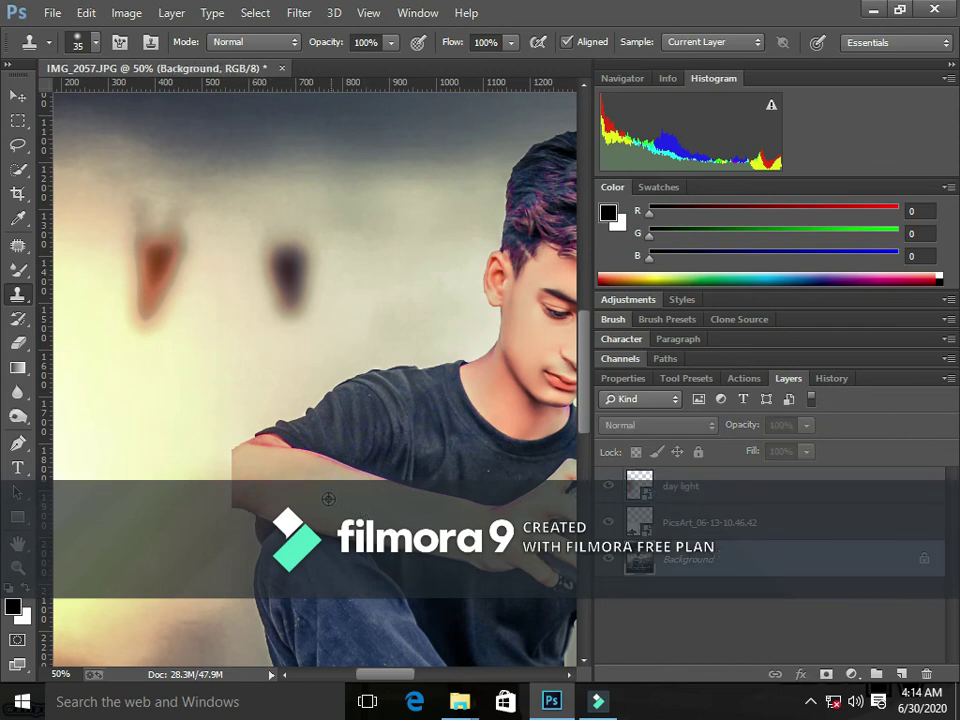
Set up a smaller Mixer Brush (Wet 23%, Load 26%, Mix 53%) and pan down to the boy's jeans.
click(17, 268)
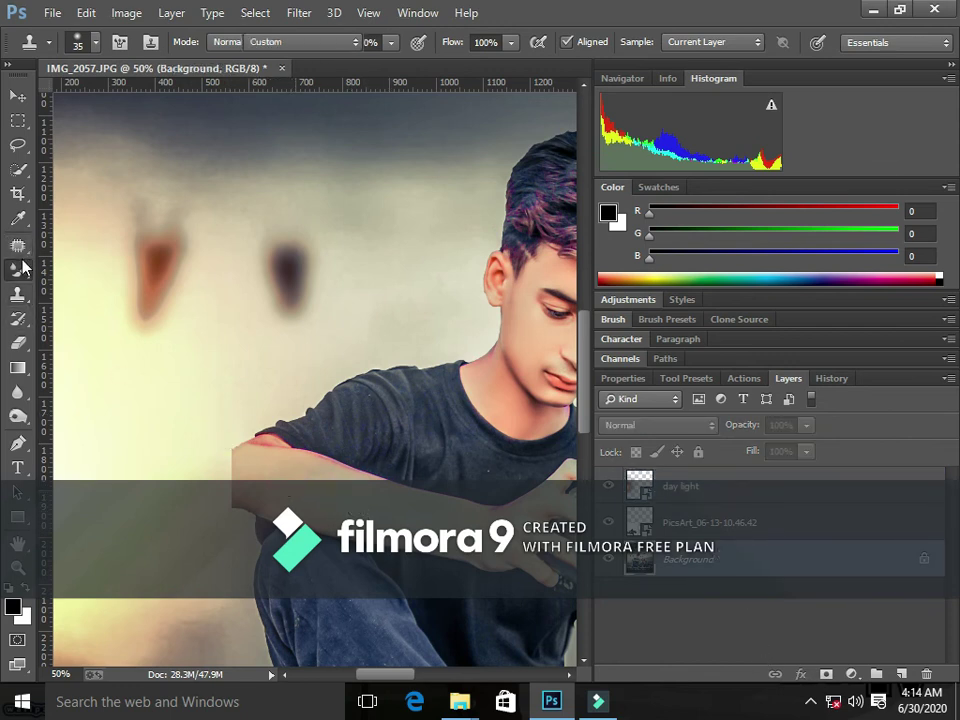
click(111, 328)
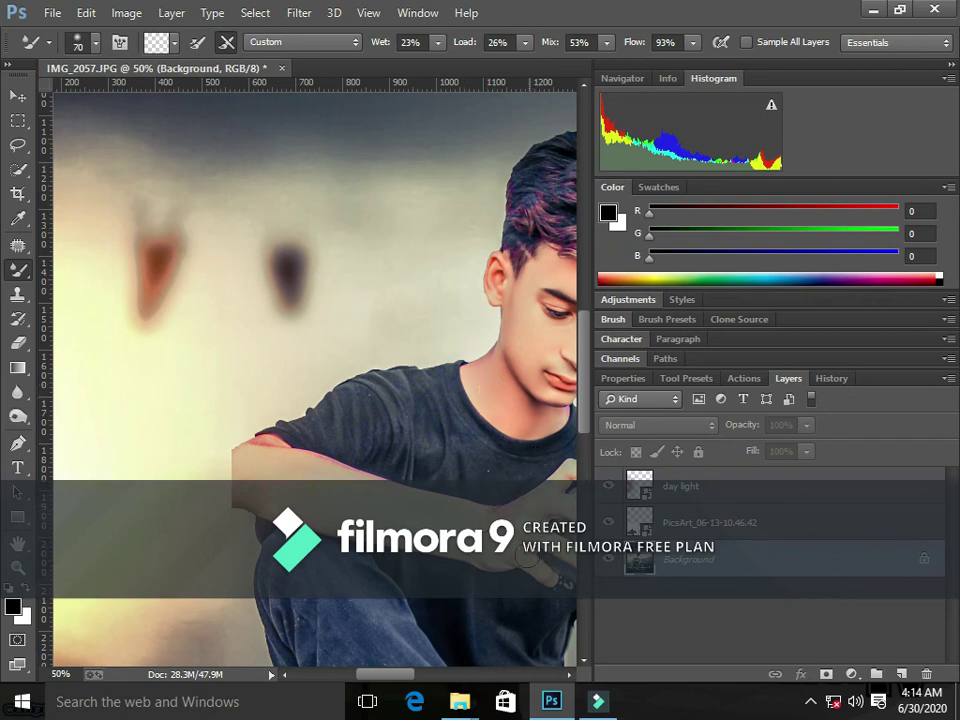
key(bracketleft)
key(bracketleft)
key(bracketleft)
drag(388, 674, 401, 674)
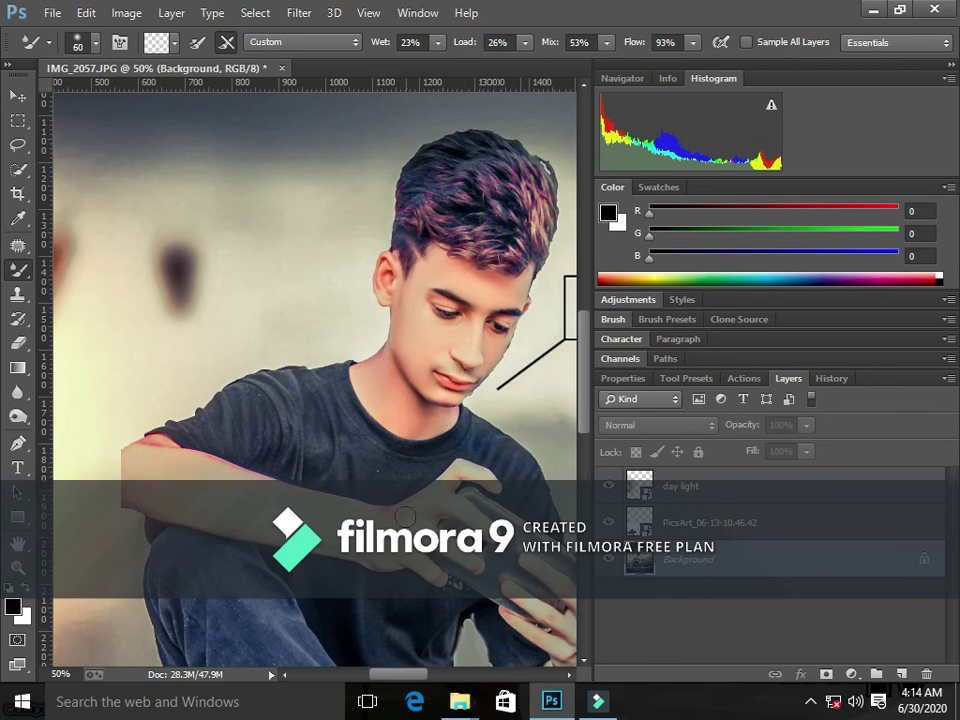
key(bracketleft)
drag(419, 674, 441, 674)
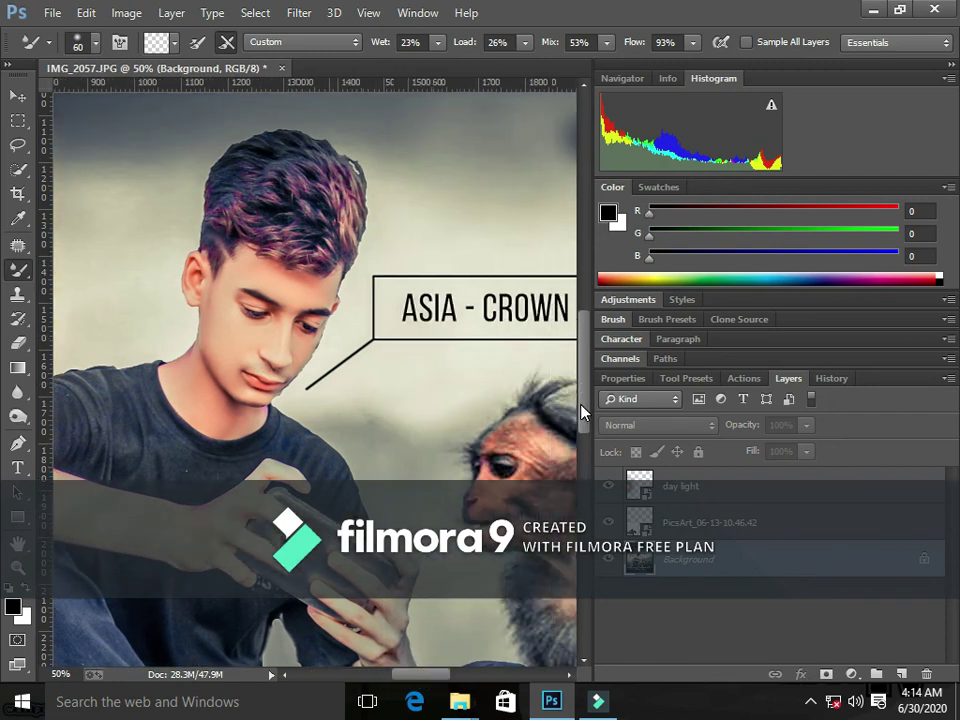
drag(583, 392, 556, 449)
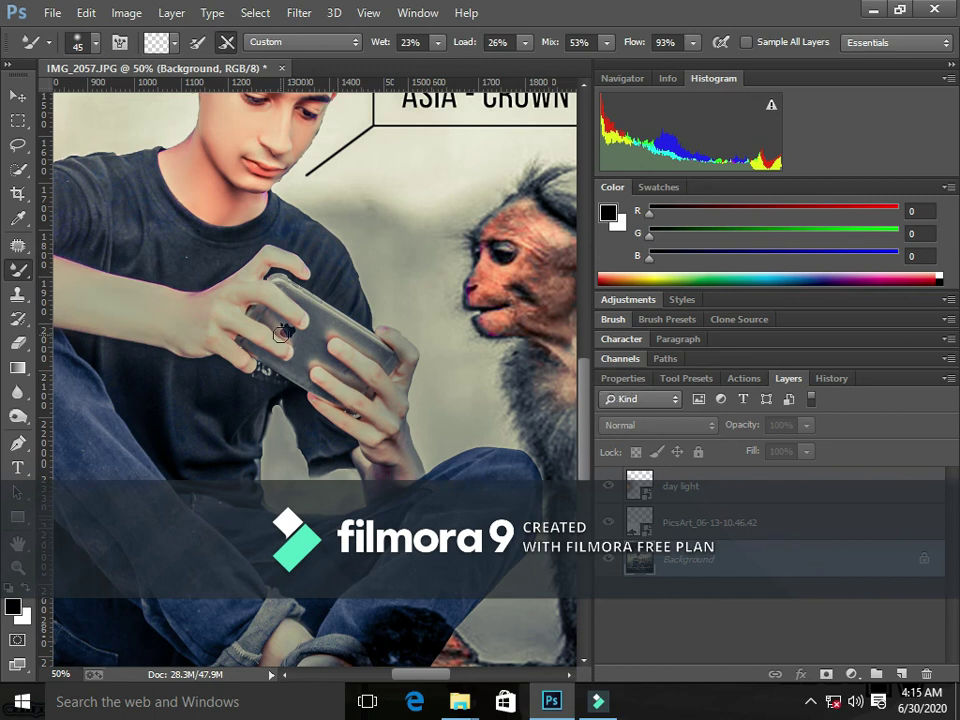
drag(581, 360, 587, 413)
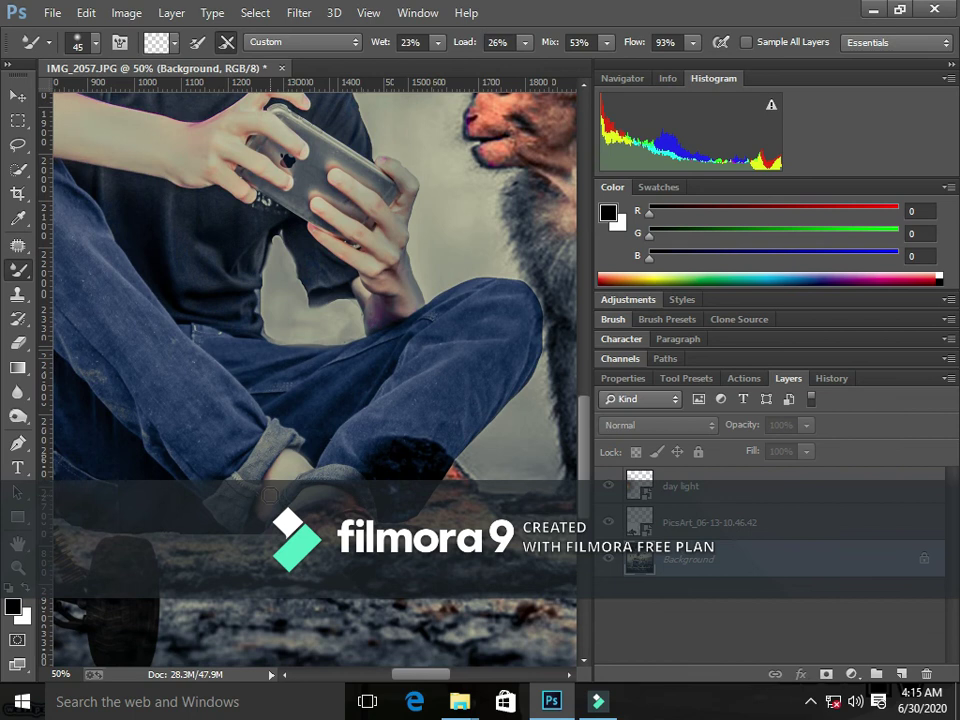
Try a Pattern Stamp stroke on the jeans and undo the whitish smudge.
click(17, 294)
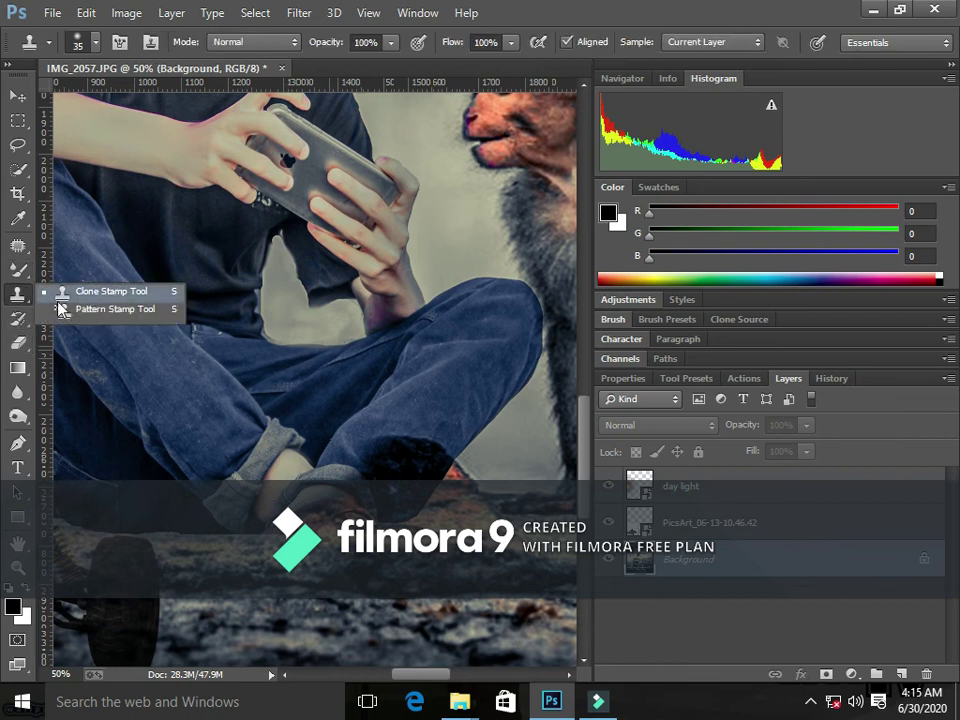
click(60, 309)
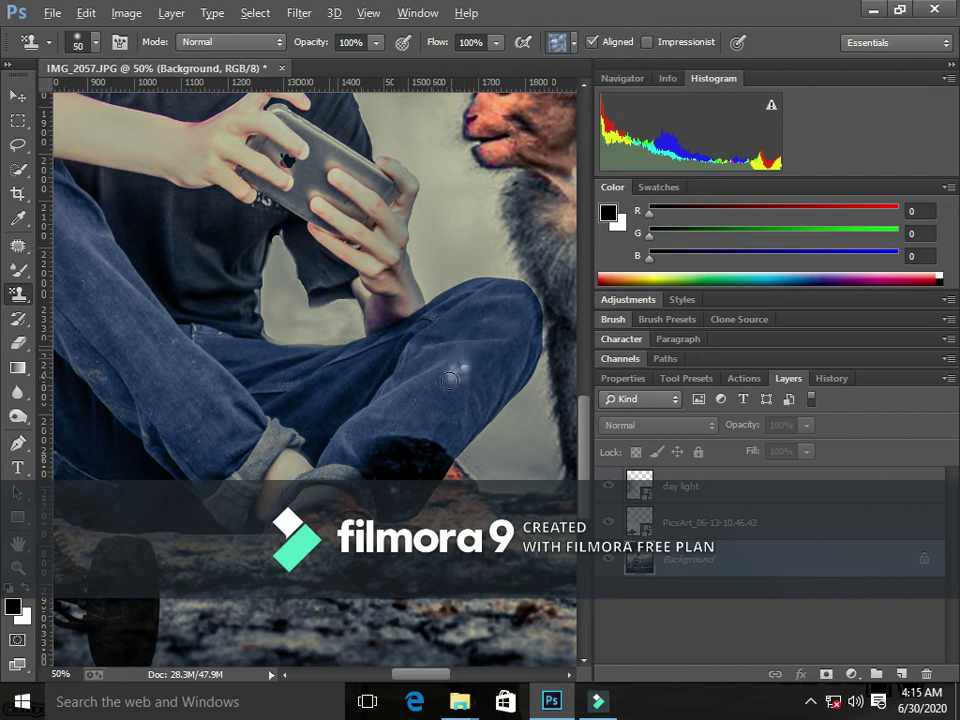
drag(466, 362, 441, 385)
key(ctrl+z)
Clone clean denim over the dark jeans patch with a size-70 Clone Stamp.
click(17, 294)
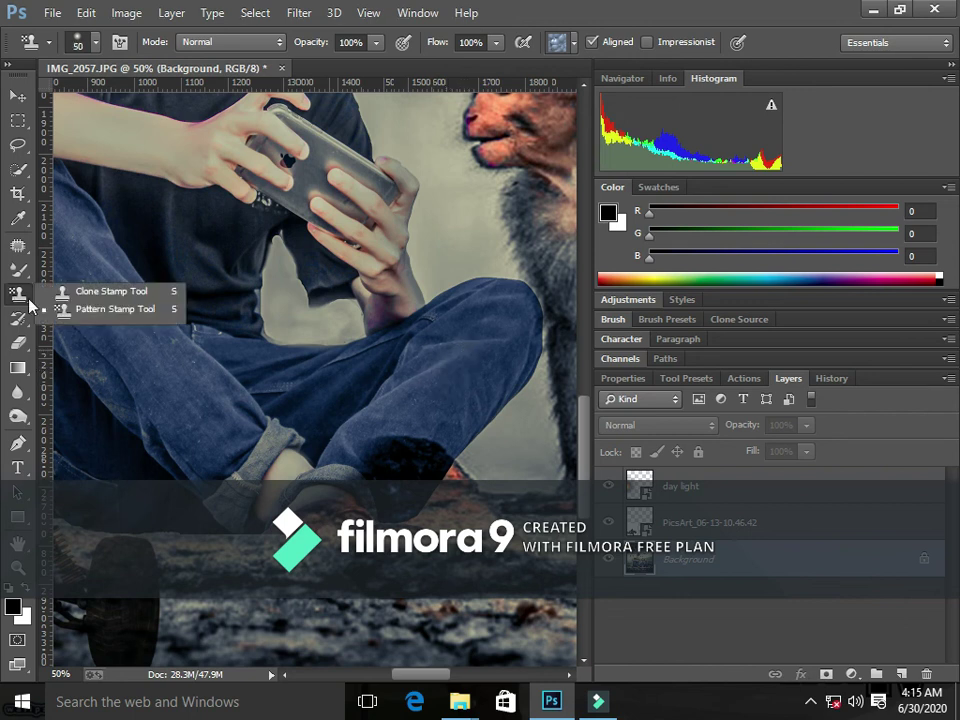
click(60, 293)
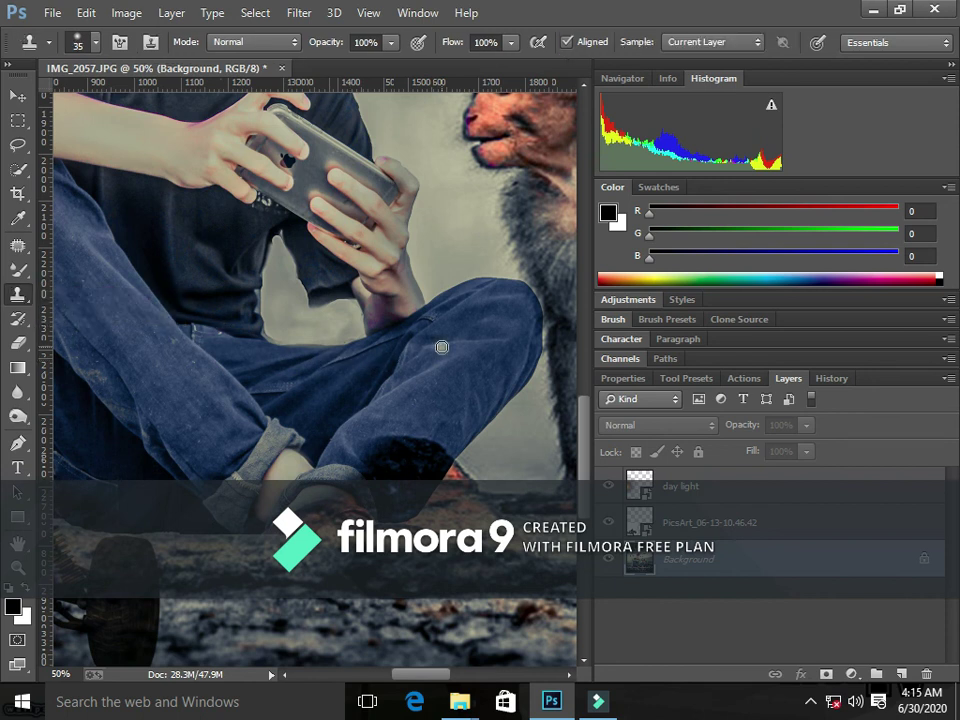
key(bracketright)
key(bracketright)
key(bracketright)
alt+click(446, 396)
drag(399, 463, 371, 443)
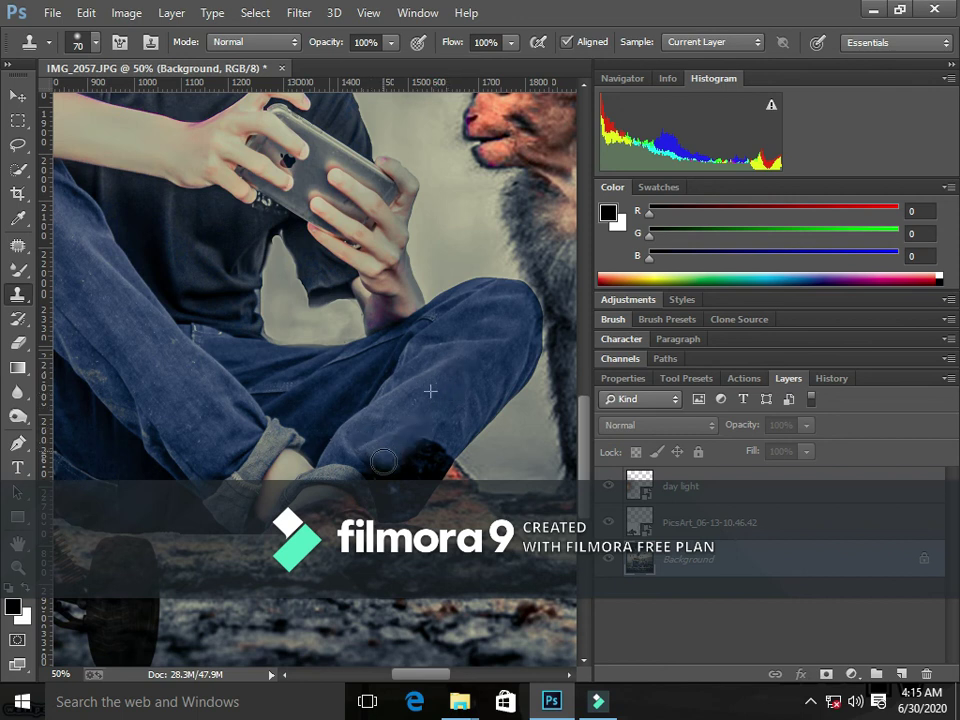
mouse_move(432, 402)
mouse_down()
mouse_move(418, 412)
mouse_move(436, 440)
mouse_move(418, 466)
mouse_up()
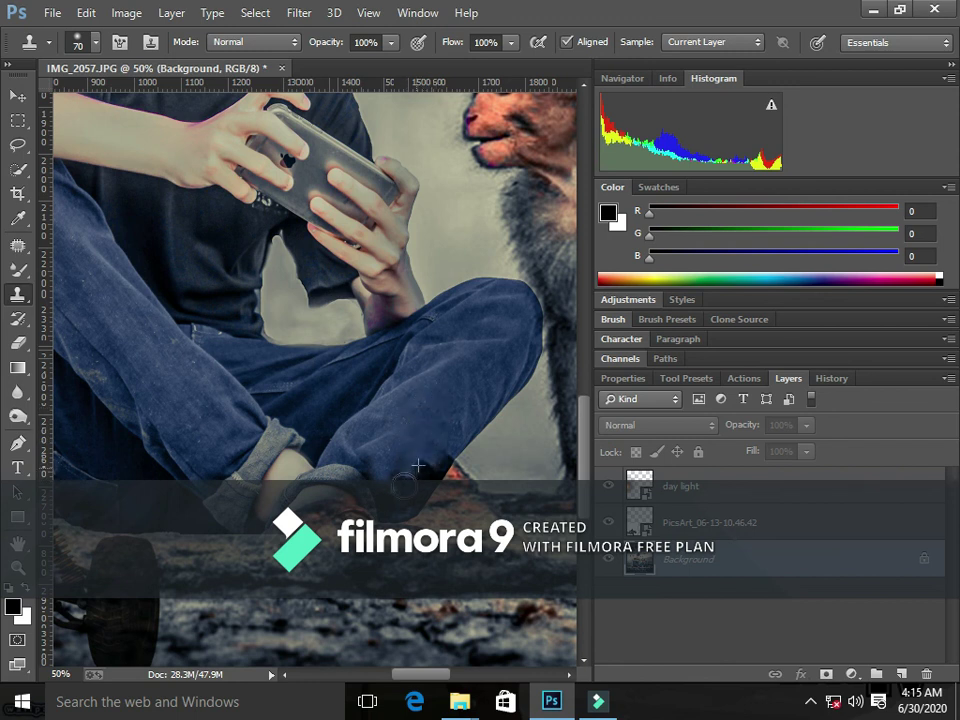
mouse_move(430, 406)
mouse_down()
mouse_move(387, 470)
mouse_move(432, 420)
mouse_move(425, 468)
mouse_move(395, 498)
mouse_move(419, 431)
mouse_move(361, 483)
mouse_move(430, 403)
mouse_up()
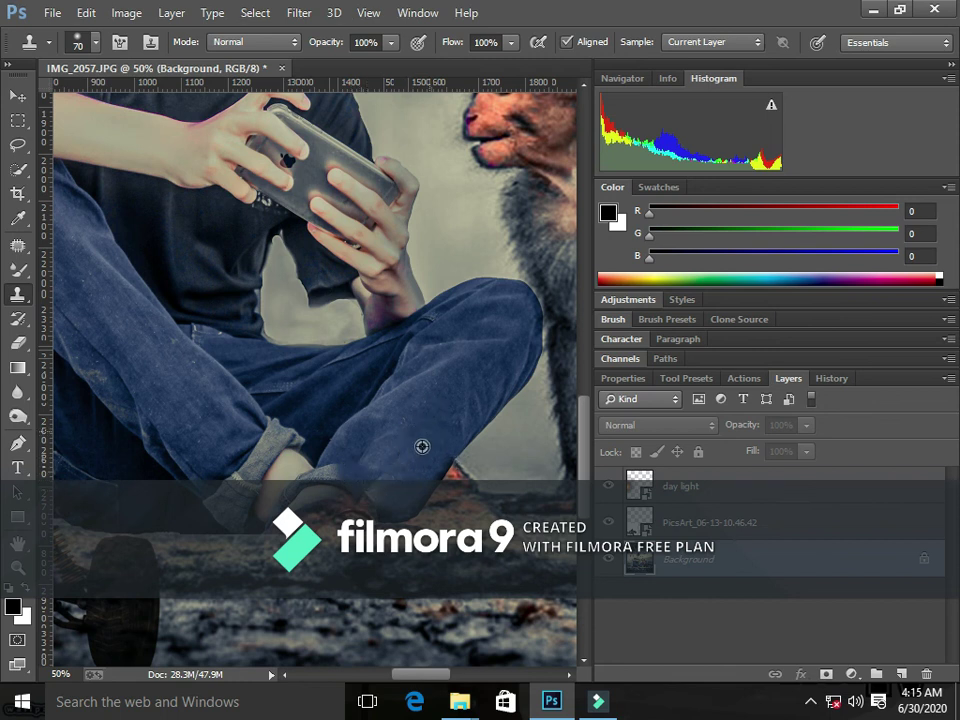
mouse_move(380, 511)
mouse_down()
mouse_move(375, 491)
mouse_move(435, 460)
mouse_move(404, 498)
mouse_up()
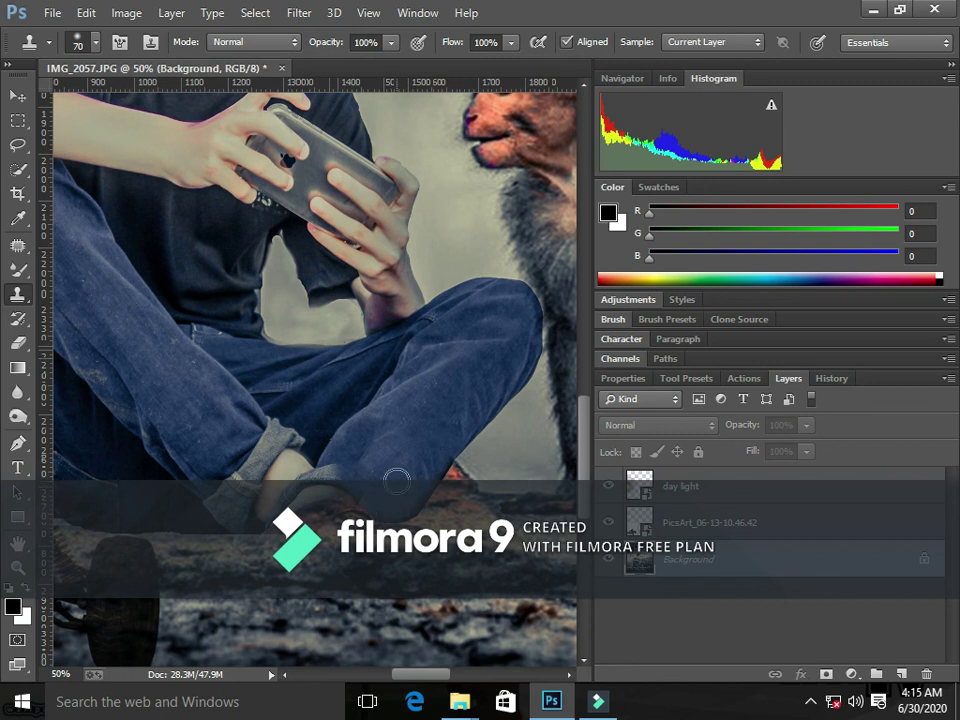
drag(385, 496, 356, 476)
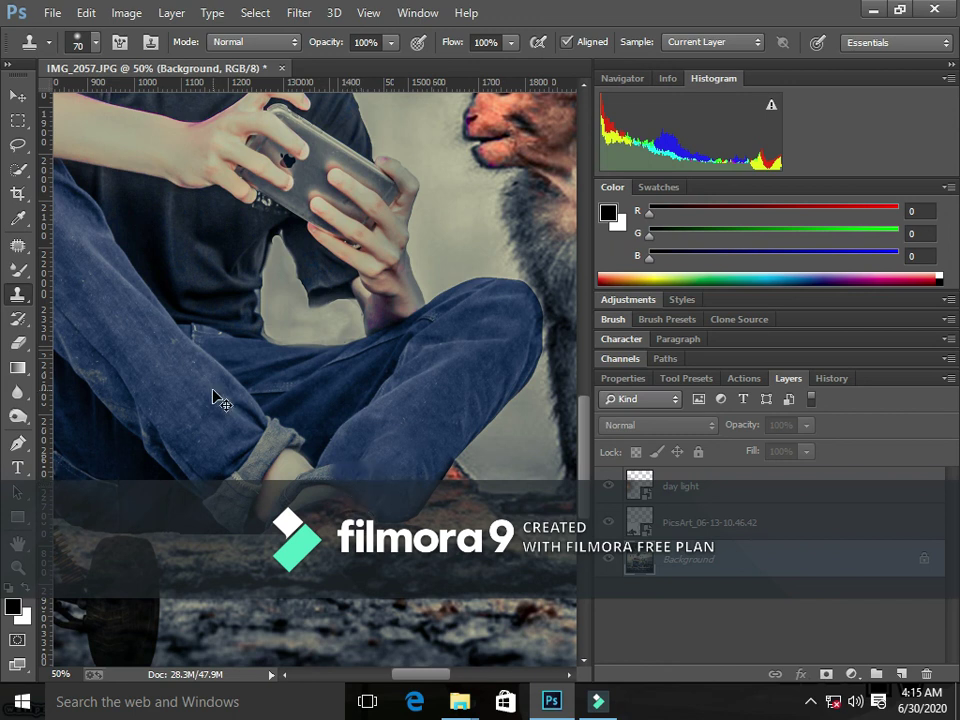
Zoom in on the boy's left forearm, shrink the brush, and dismiss the Windows Defender popup.
scroll(215, 398, down, 3)
scroll(215, 398, down, 1)
scroll(215, 398, up, 1)
scroll(215, 398, up, 1)
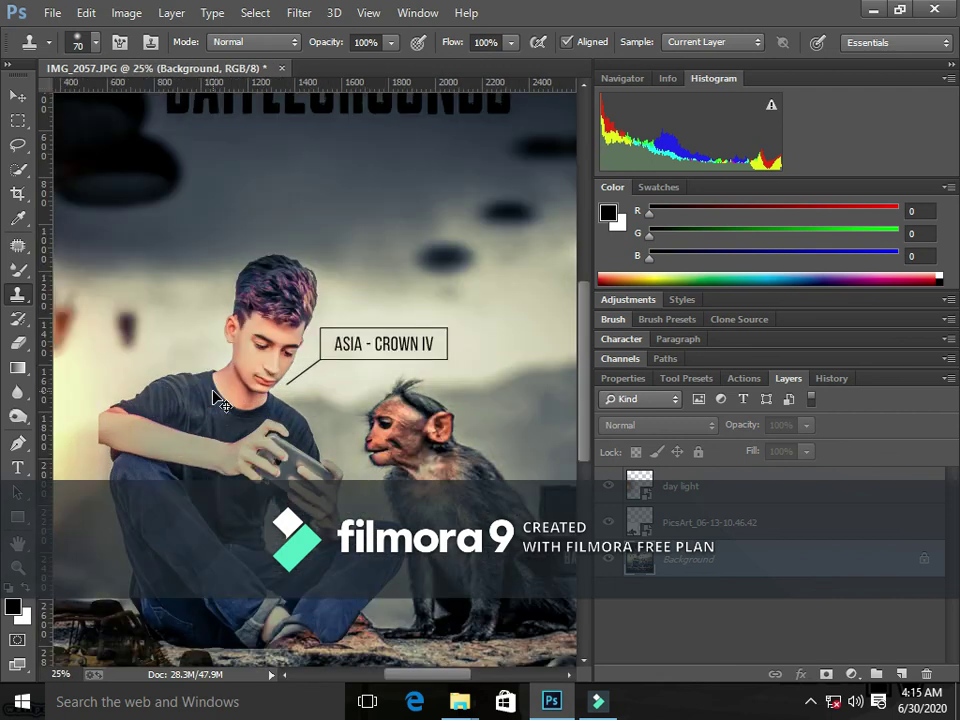
scroll(215, 398, up, 1)
scroll(215, 398, up, 1)
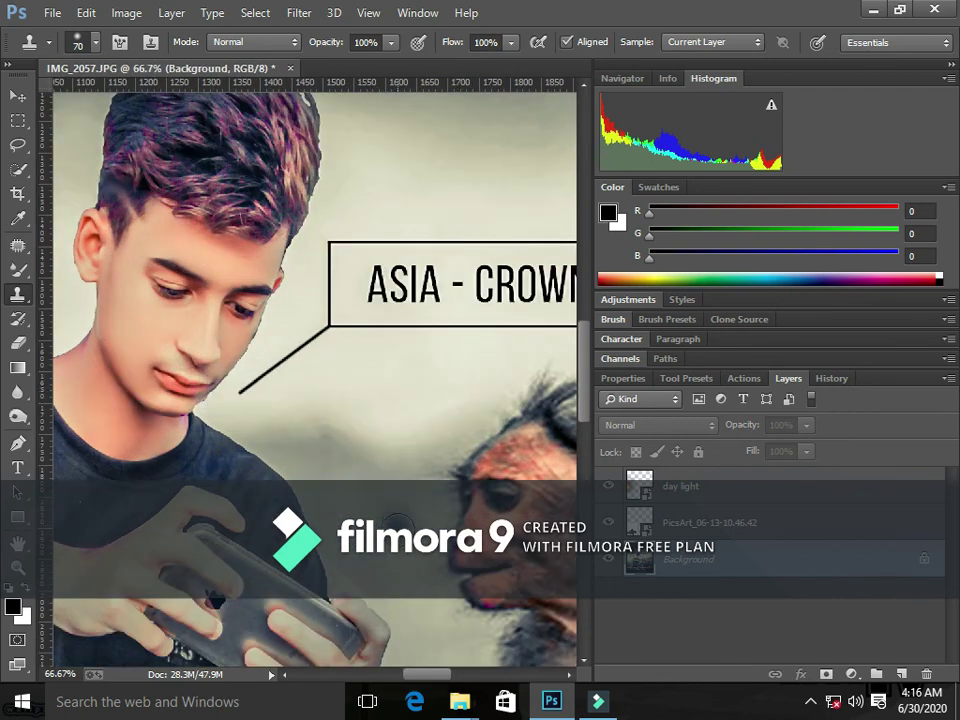
drag(428, 675, 377, 678)
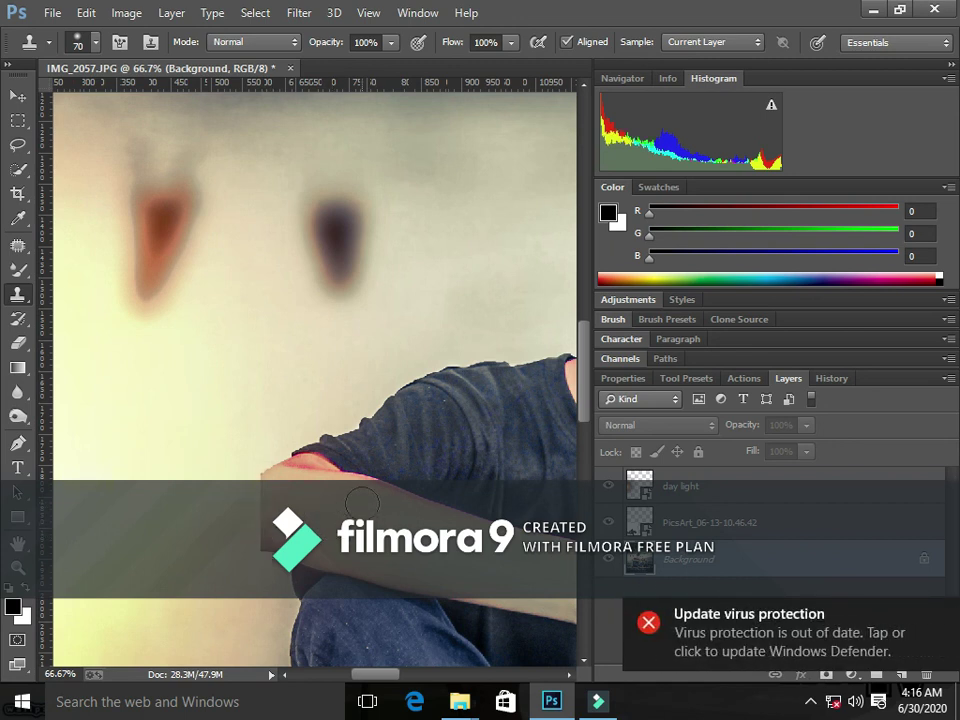
key(alt)
key(bracketleft)
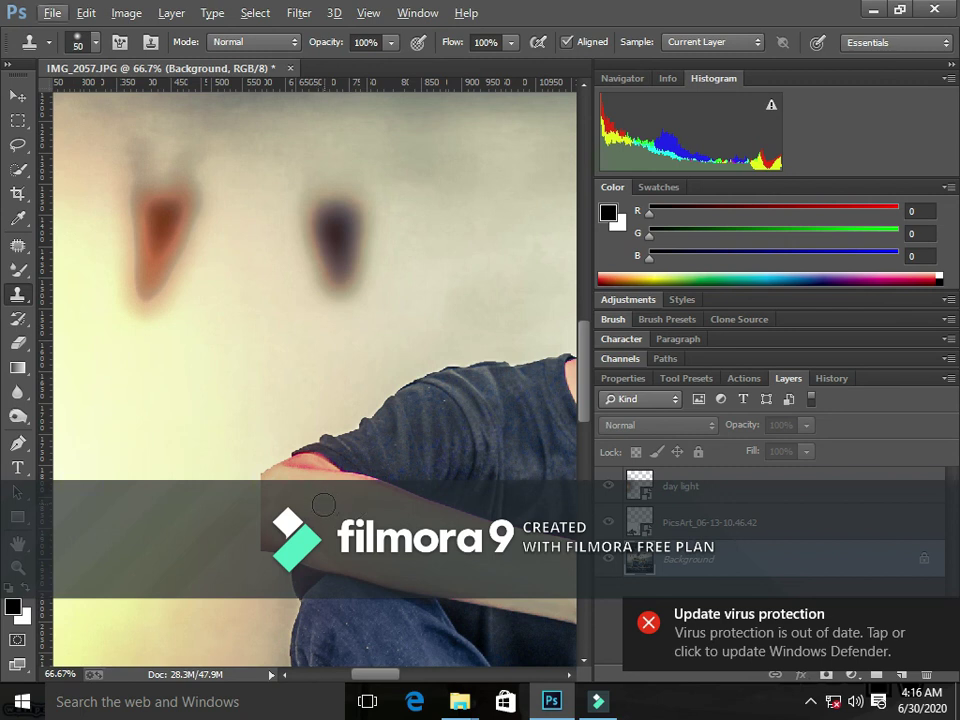
click(940, 614)
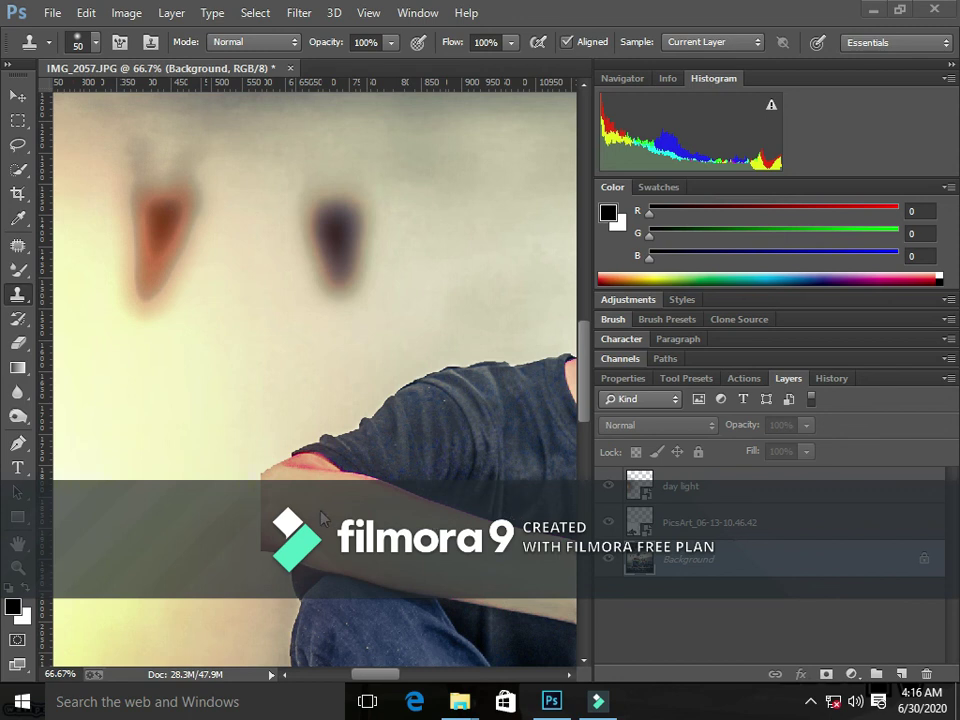
Keep the Clone Stamp as the active tool with its blend mode left at Normal.
click(20, 271)
click(18, 294)
click(95, 296)
click(282, 50)
click(267, 67)
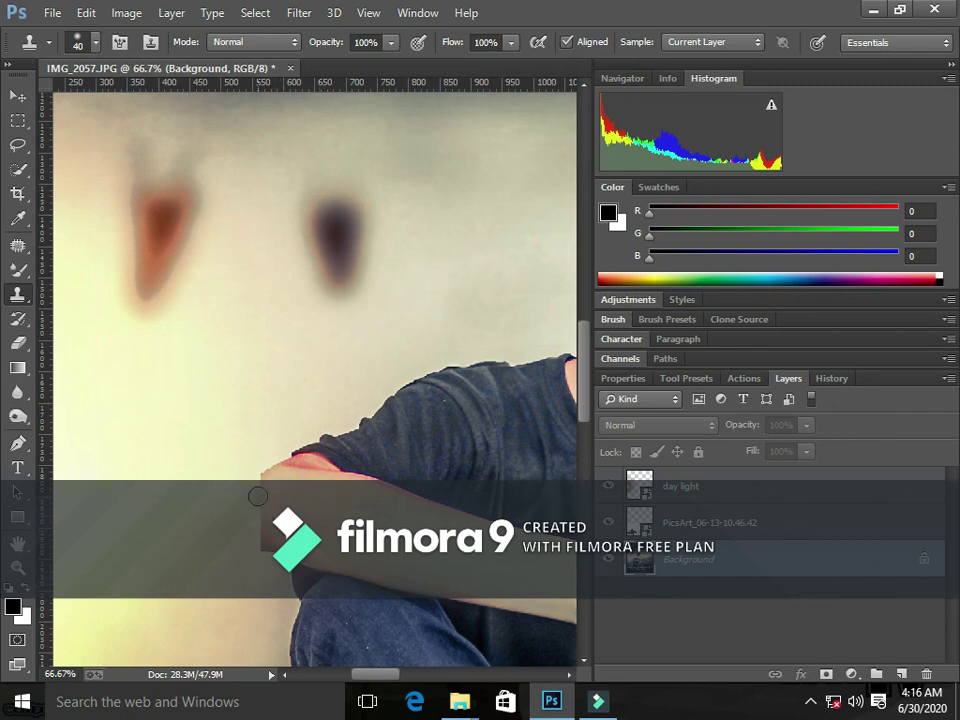
Clone skin along the forearm edge, undoing the misplaced patch and resampling at the arm edge.
drag(257, 488, 262, 532)
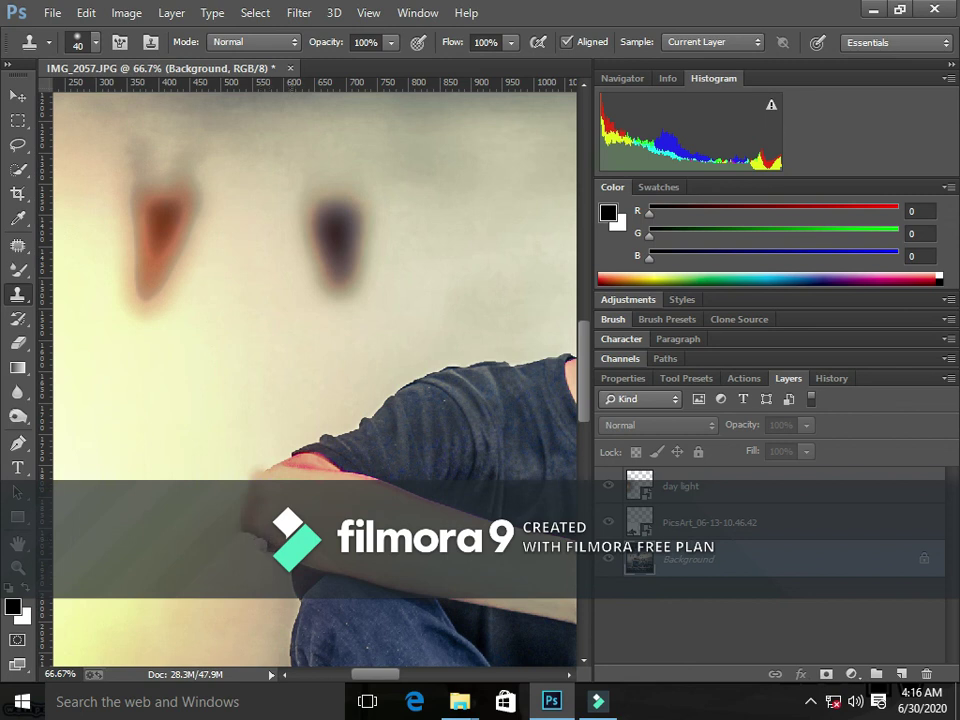
key(ctrl+z)
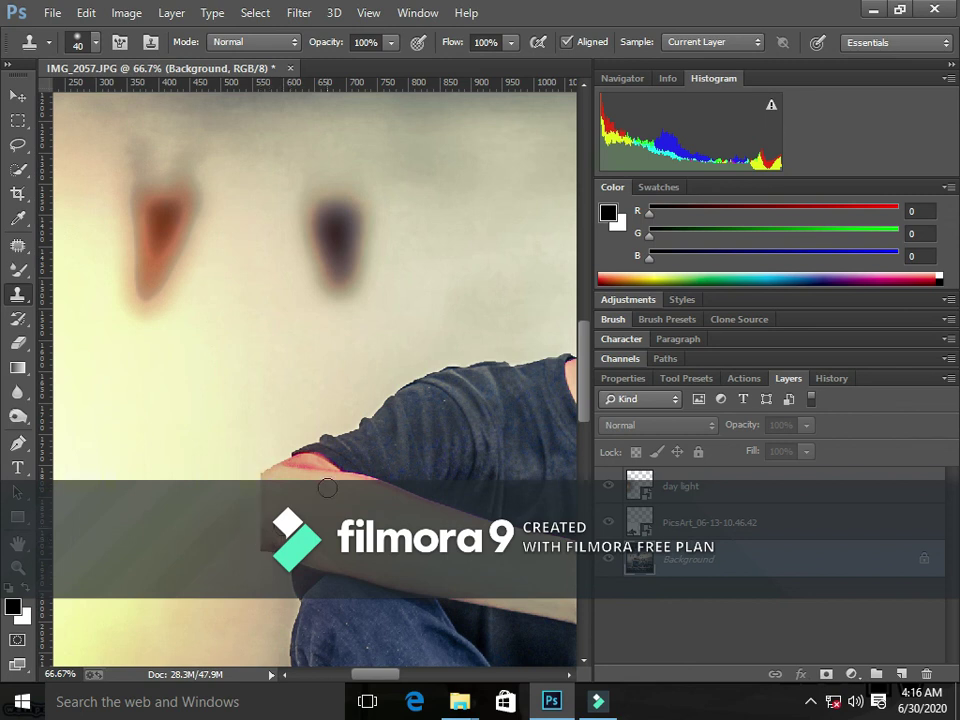
click(262, 491)
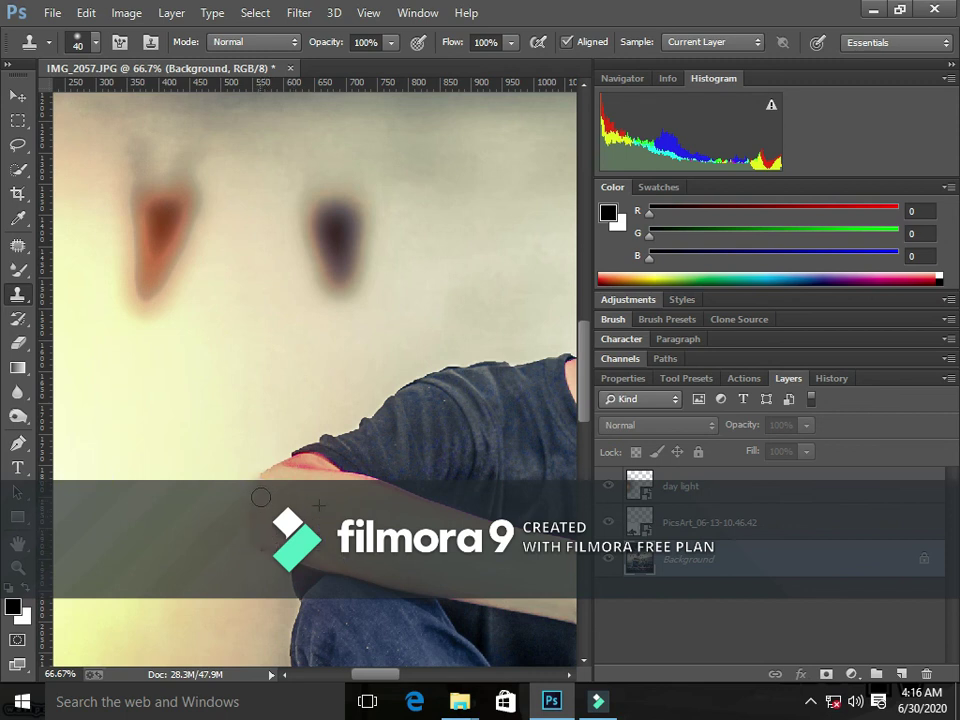
drag(269, 476, 256, 541)
right_click(30, 270)
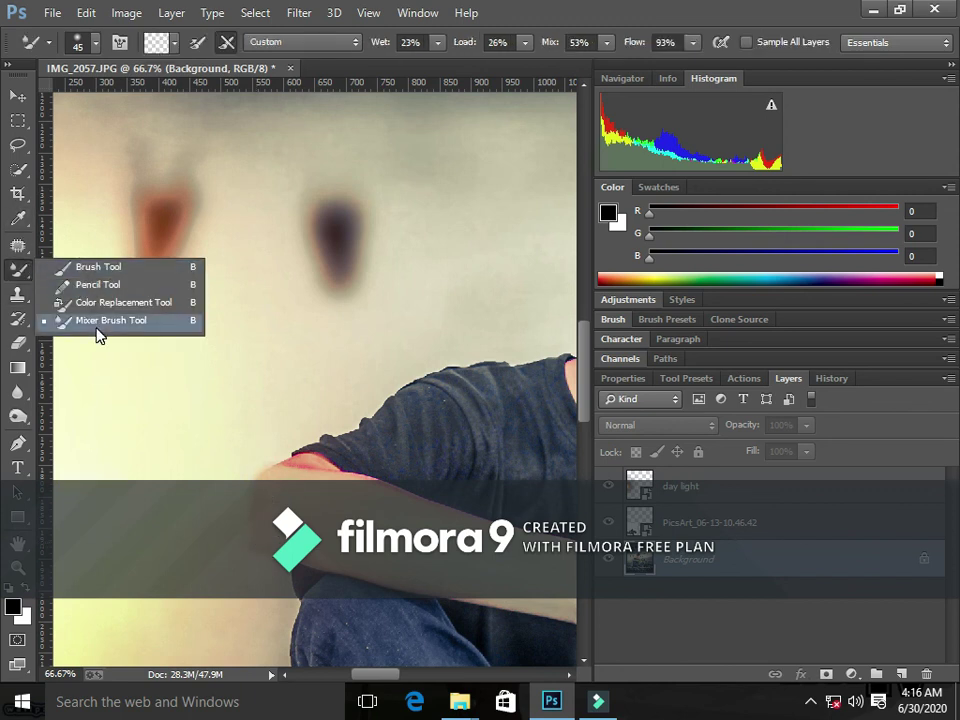
Select the Mixer Brush at size 80 and zoom out to 16.7% to show the whole poster.
click(92, 318)
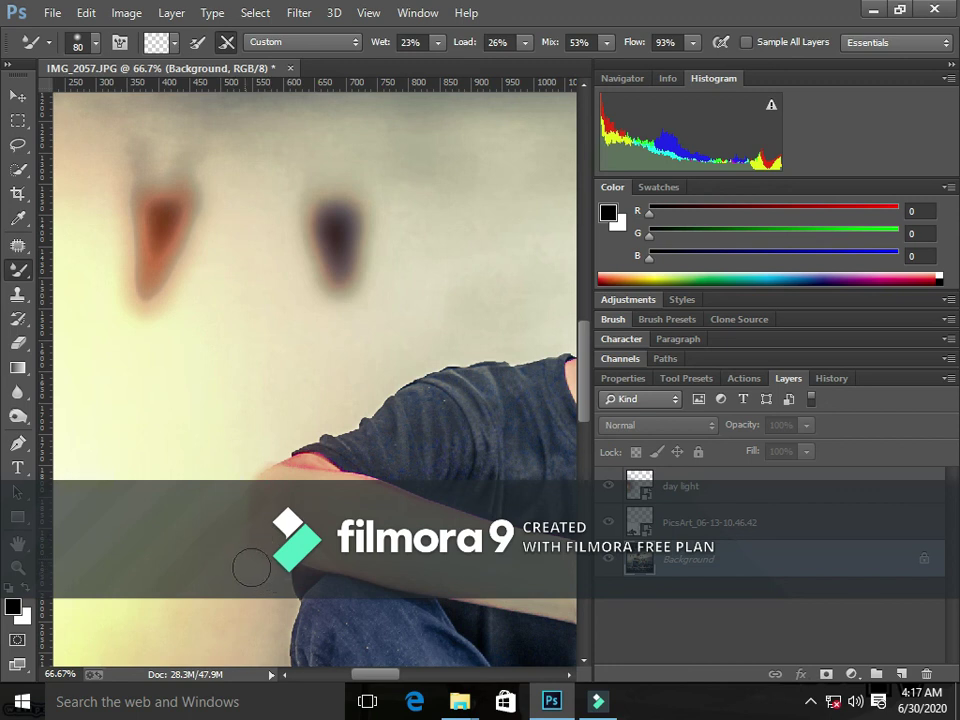
key(ctrl+minus)
key(ctrl+minus)
key(ctrl+minus)
key(ctrl+minus)
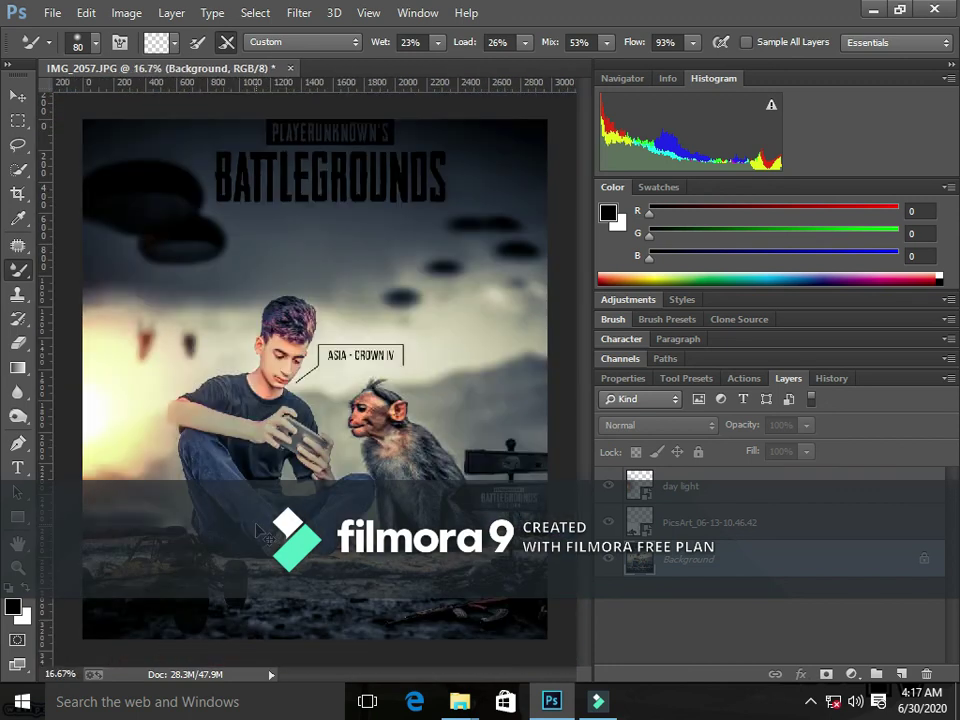